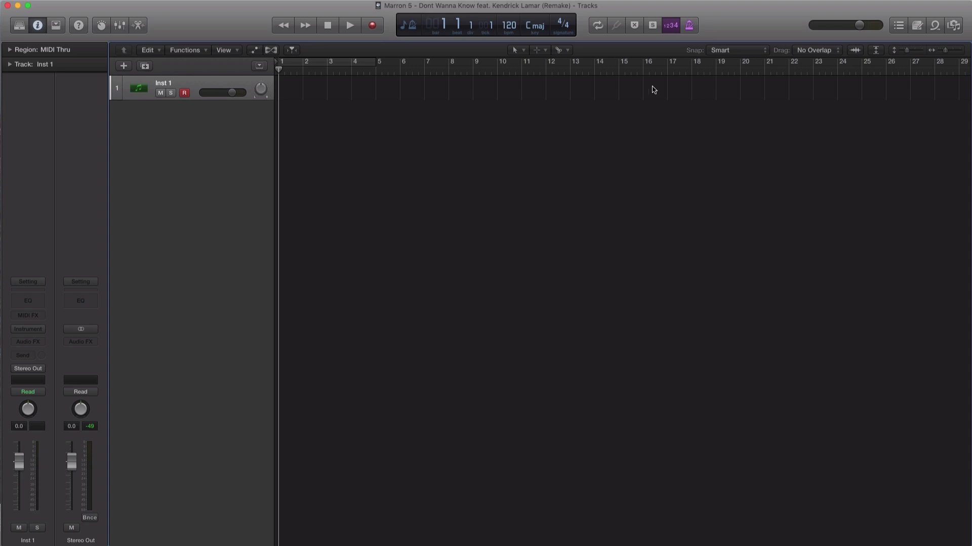
Set the project tempo to 100 and load the Steinway Grand Piano patch on the instrument track.
{"action": "double_click", "coordinate": [511, 31]}
{"action": "key", "text": "y"}
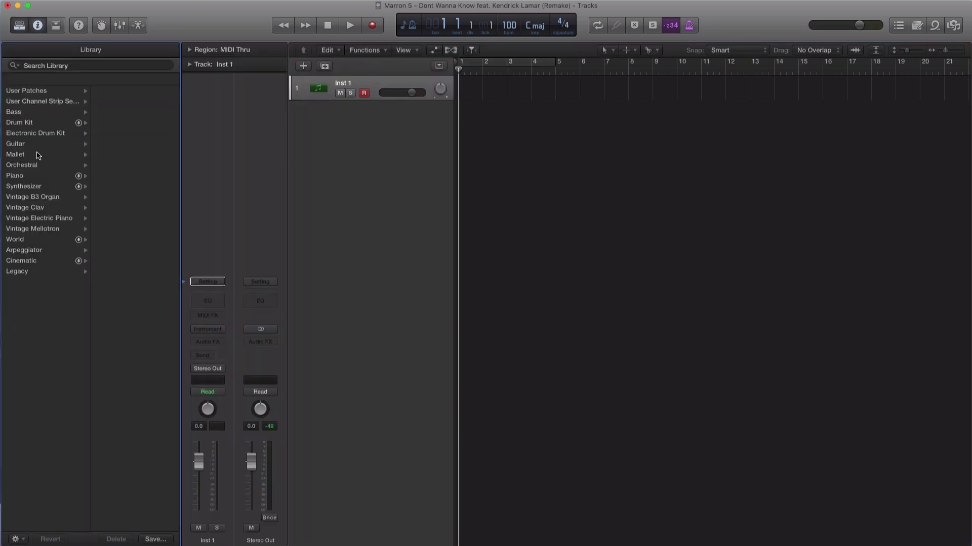
{"action": "left_click", "coordinate": [34, 178]}
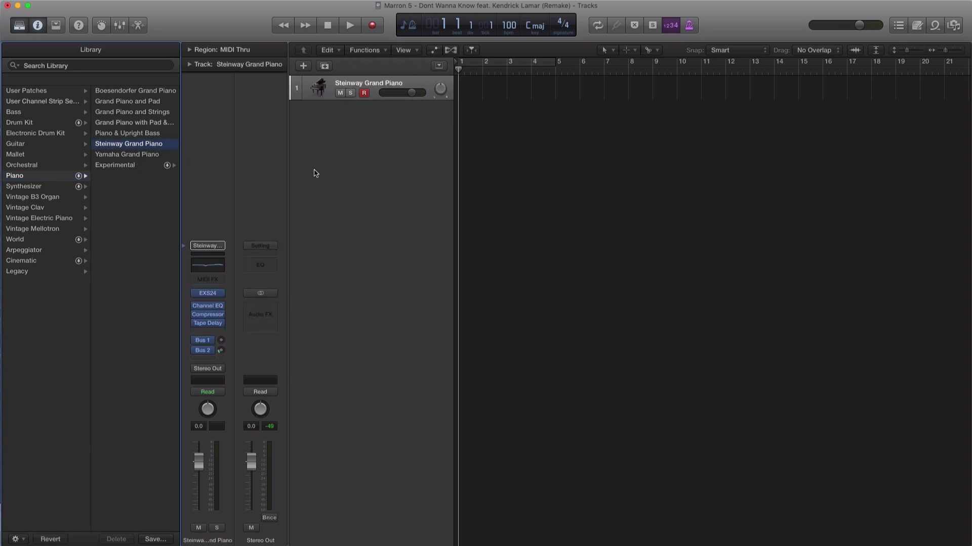
Set the cycle range from bar 5 to bar 9 and create an empty piano region spanning it.
{"action": "left_click_drag", "start_coordinate": [563, 66], "coordinate": [652, 75]}
{"action": "left_click", "coordinate": [630, 50]}
{"action": "left_click", "coordinate": [565, 104]}
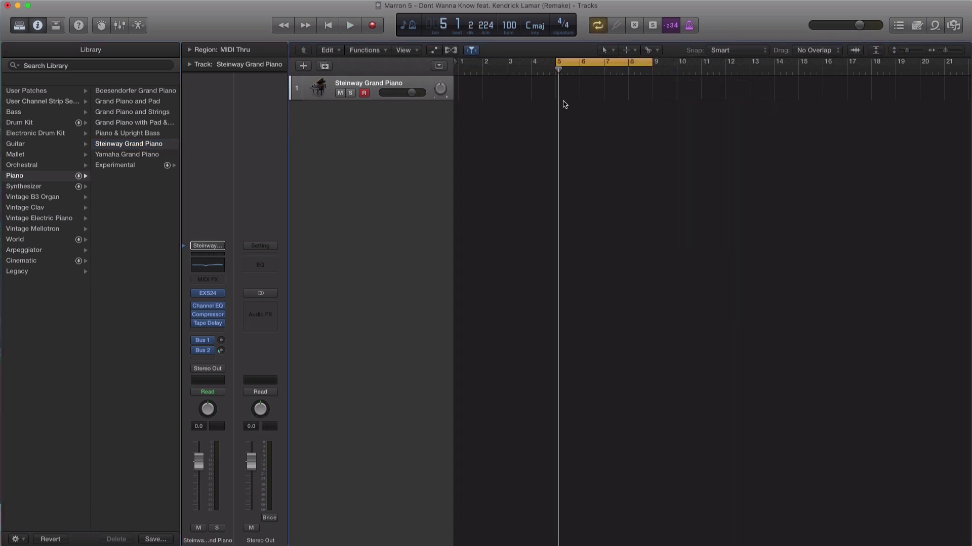
{"action": "left_click_drag", "start_coordinate": [576, 98], "coordinate": [652, 97]}
Open the piano region in the Piano Roll, hide the Library and enlarge the editor area.
{"action": "key", "text": "e"}
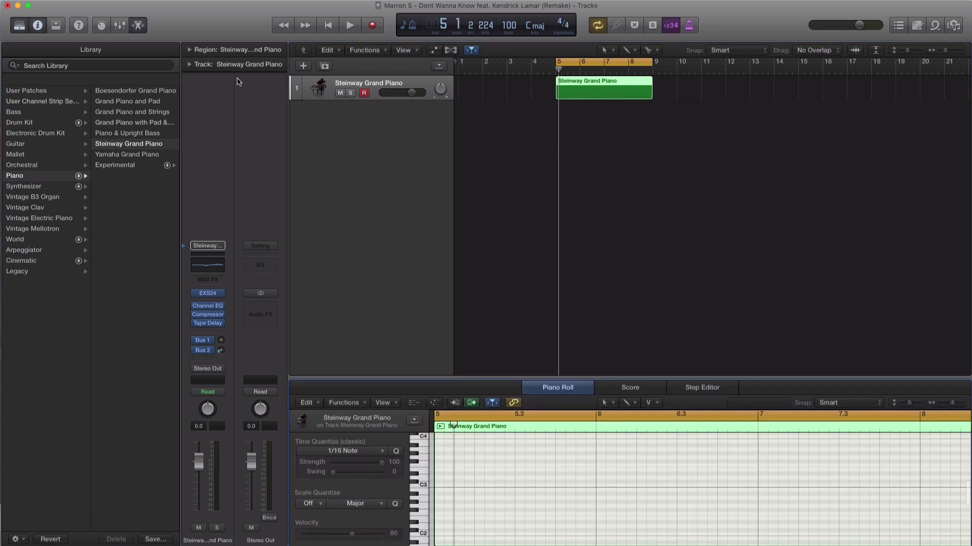
{"action": "left_click", "coordinate": [19, 26]}
{"action": "left_click_drag", "start_coordinate": [484, 374], "coordinate": [483, 235]}
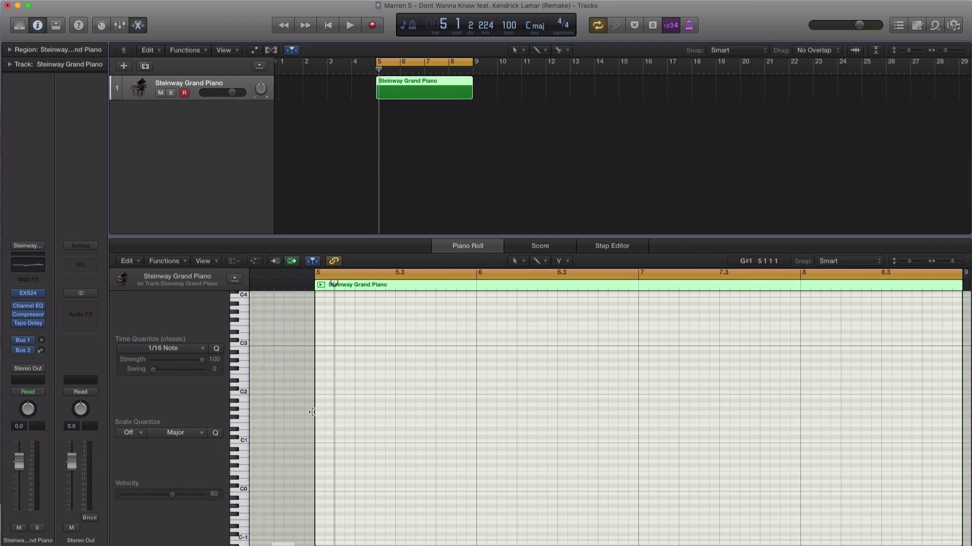
Build a sixteenth-note C maj7 chord at 5 1 1 1 from the notes C1, E1, G1 and B1.
{"action": "scroll", "coordinate": [326, 407], "scroll_direction": "up", "scroll_amount": 3}
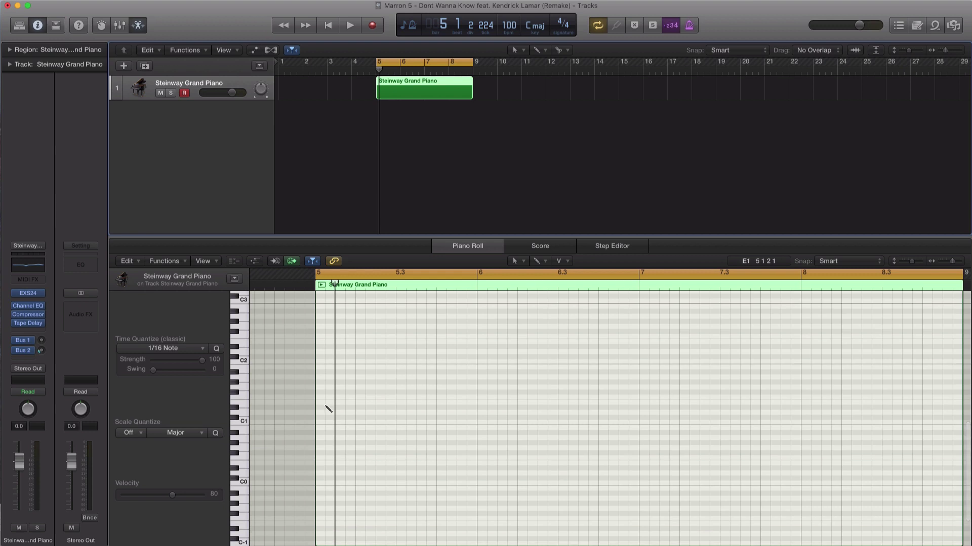
{"action": "scroll", "coordinate": [326, 408], "scroll_direction": "down", "scroll_amount": 2}
{"action": "left_click", "coordinate": [321, 420]}
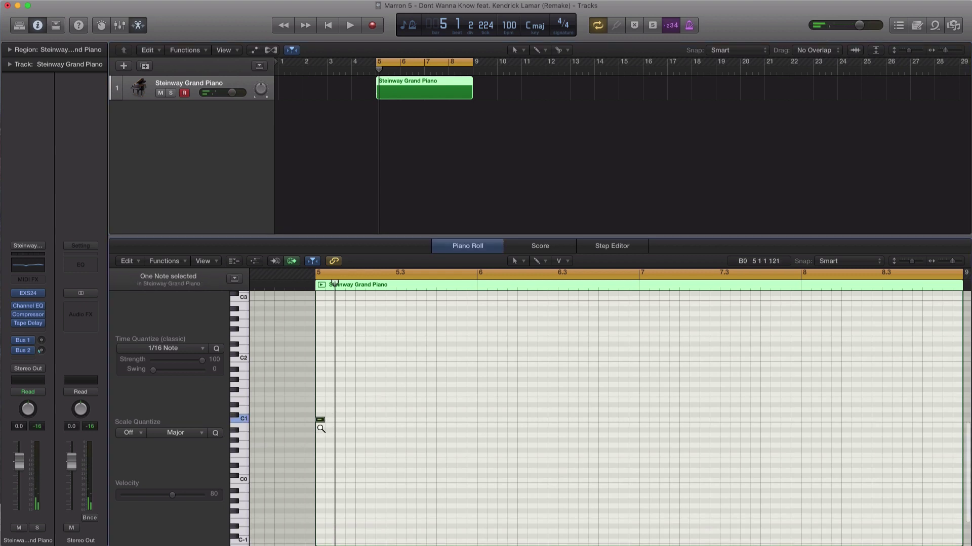
{"action": "left_click_drag", "start_coordinate": [319, 420], "coordinate": [319, 364]}
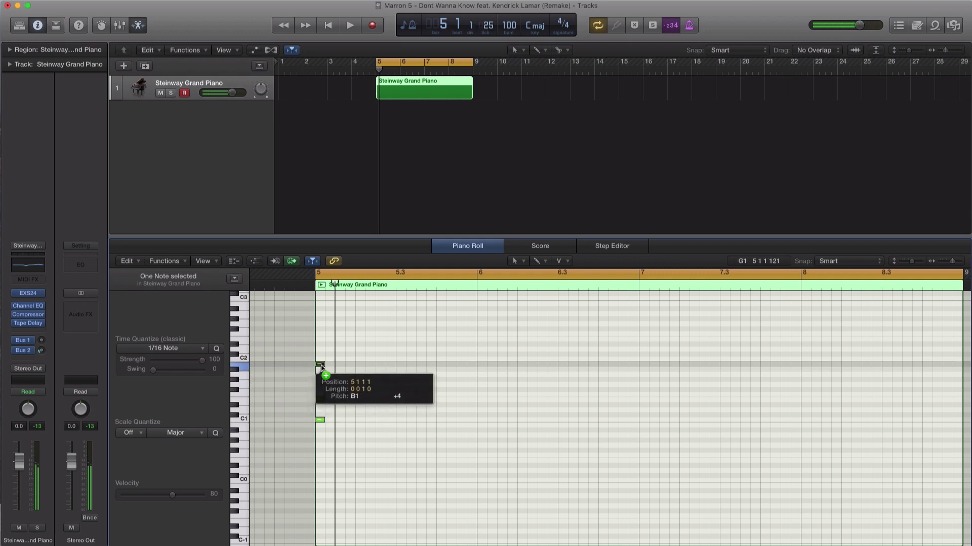
{"action": "key", "text": "space"}
{"action": "key", "text": "space"}
Transpose the four-note chord up two octaves so its root sits on C3, and play it back.
{"action": "left_click_drag", "start_coordinate": [341, 426], "coordinate": [304, 362]}
{"action": "left_click_drag", "start_coordinate": [318, 417], "coordinate": [319, 360]}
{"action": "key", "text": "space"}
{"action": "key", "text": "space"}
{"action": "scroll", "coordinate": [356, 378], "scroll_direction": "up", "scroll_amount": 5}
{"action": "scroll", "coordinate": [356, 378], "scroll_direction": "left", "scroll_amount": 3}
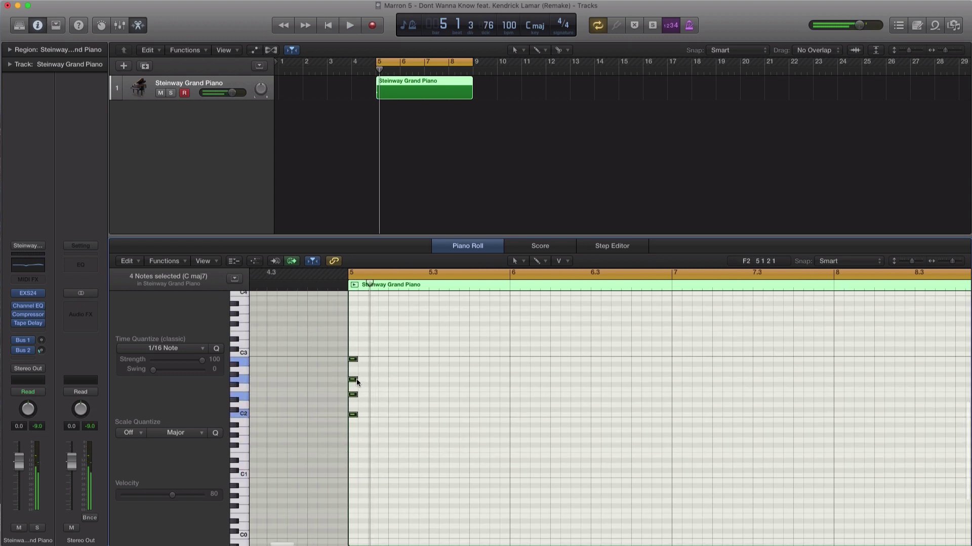
{"action": "scroll", "coordinate": [357, 378], "scroll_direction": "up", "scroll_amount": 3}
{"action": "scroll", "coordinate": [356, 392], "scroll_direction": "left", "scroll_amount": 1}
{"action": "left_click_drag", "start_coordinate": [354, 451], "coordinate": [356, 392]}
{"action": "key", "text": "space"}
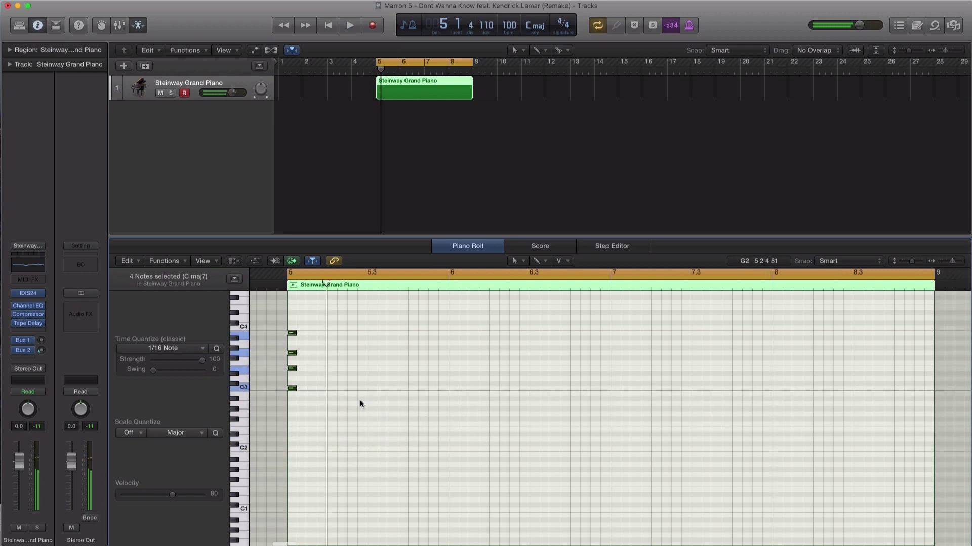
{"action": "key", "text": "space"}
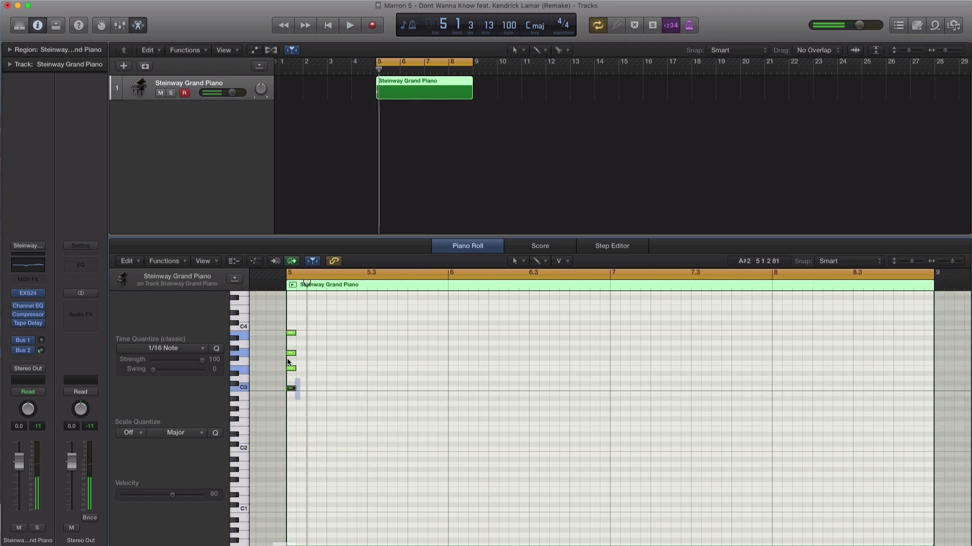
Copy the C maj7 chord to positions 5 1 4 1 and 5 2 3 1, playing back each addition.
{"action": "left_click_drag", "start_coordinate": [288, 362], "coordinate": [286, 340]}
{"action": "left_click_drag", "start_coordinate": [292, 389], "coordinate": [321, 391]}
{"action": "key", "text": "space"}
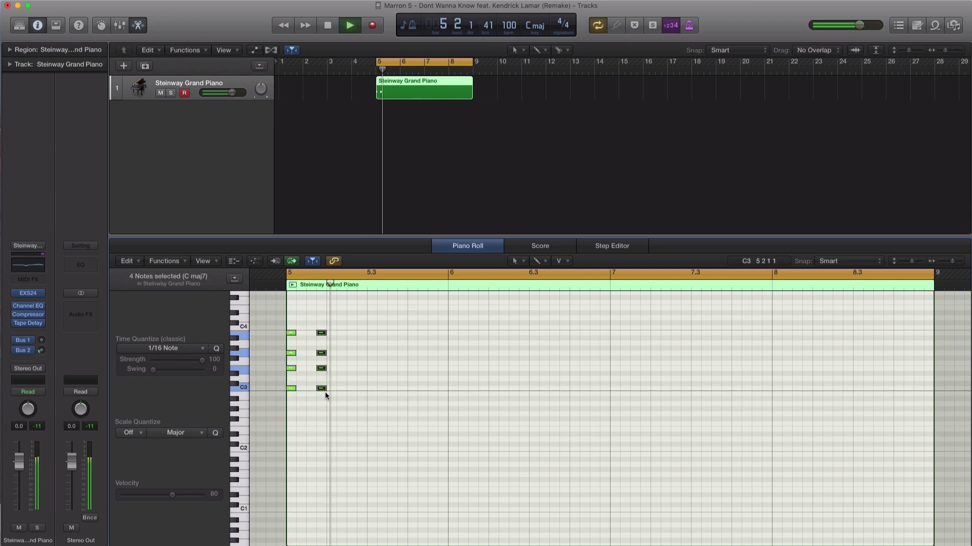
{"action": "key", "text": "space"}
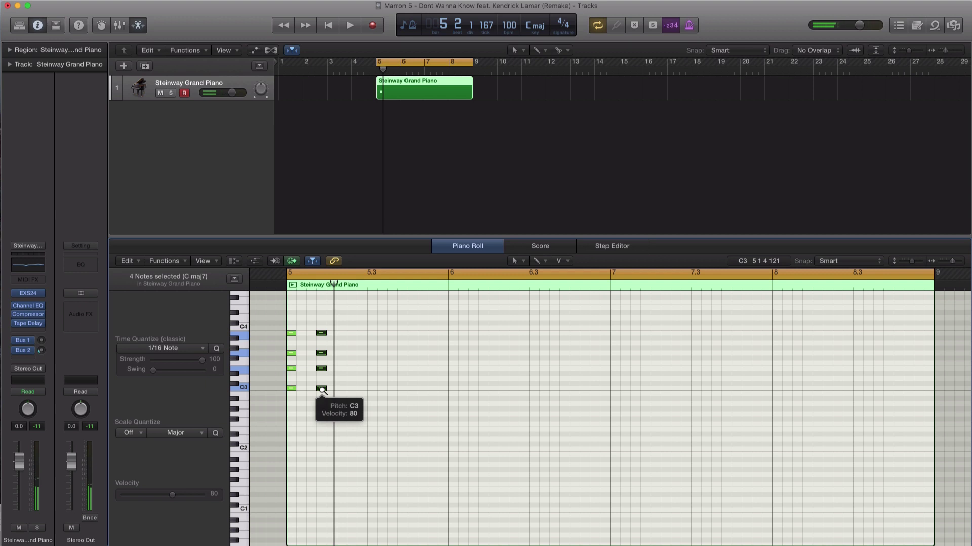
{"action": "left_click_drag", "start_coordinate": [322, 391], "coordinate": [352, 393]}
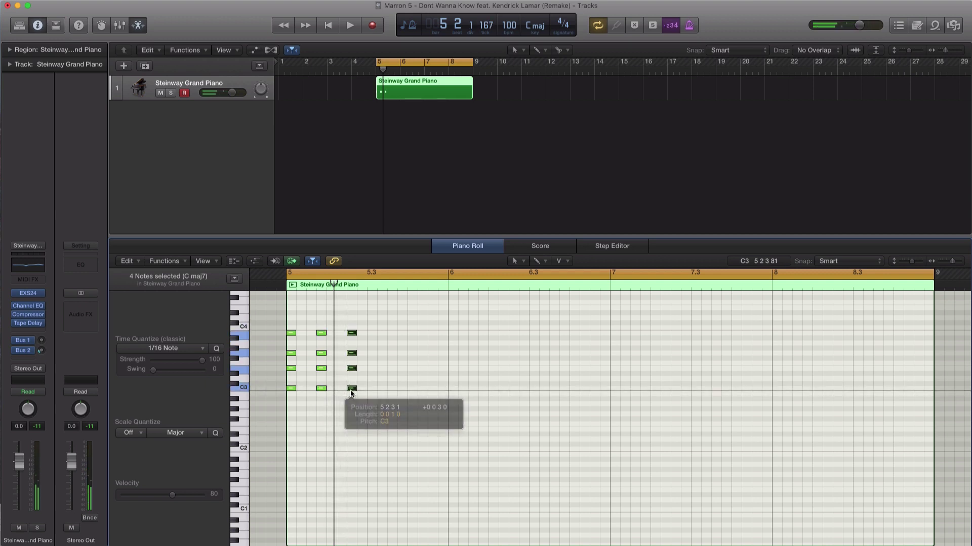
{"action": "key", "text": "space"}
{"action": "key", "text": "space"}
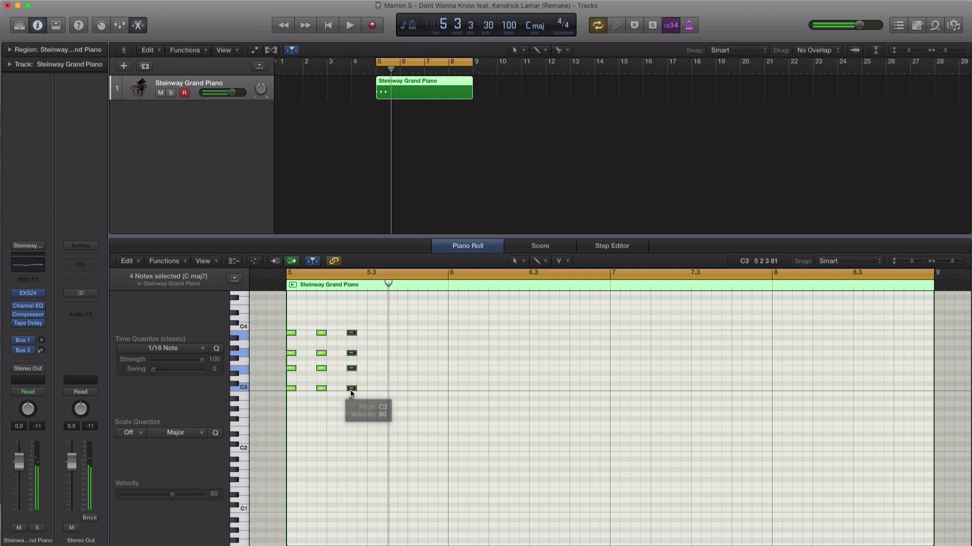
Complete the bar 5 rhythm with copies of the chord at 5 3 2 1, 5 4 1 1 and 5 4 3 1, and play it back.
{"action": "left_click_drag", "start_coordinate": [352, 392], "coordinate": [380, 391]}
{"action": "key", "text": "space"}
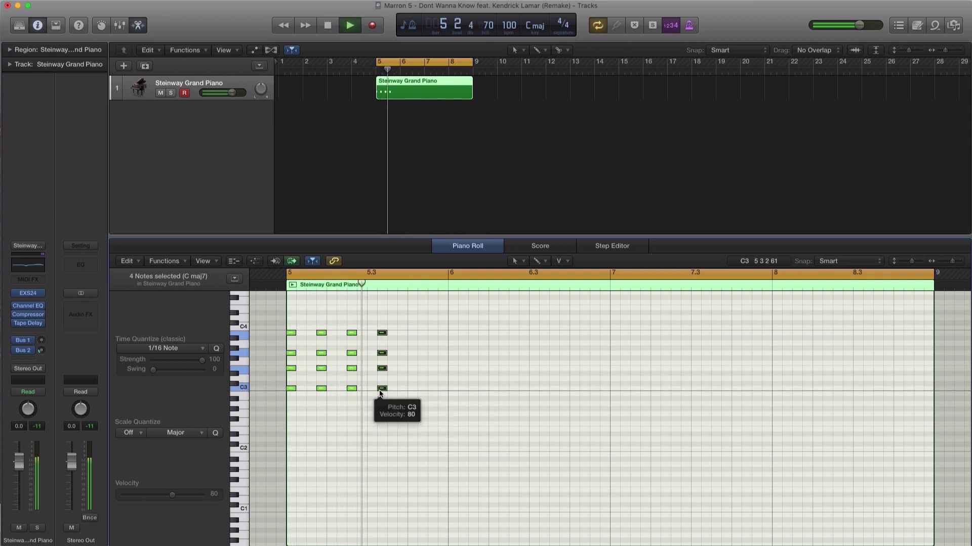
{"action": "key", "text": "space"}
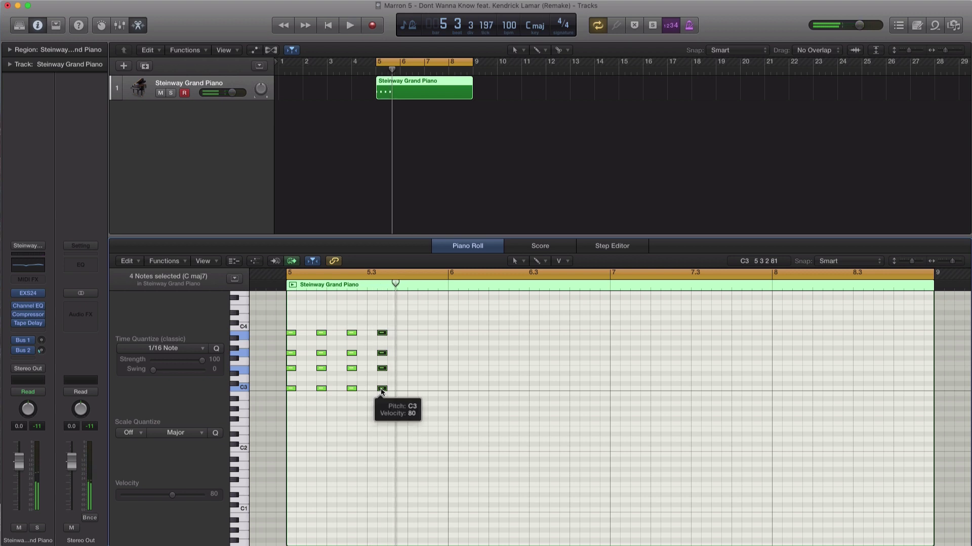
{"action": "left_click_drag", "start_coordinate": [379, 391], "coordinate": [434, 390]}
{"action": "key", "text": "space"}
{"action": "key", "text": "space"}
{"action": "key", "text": "space"}
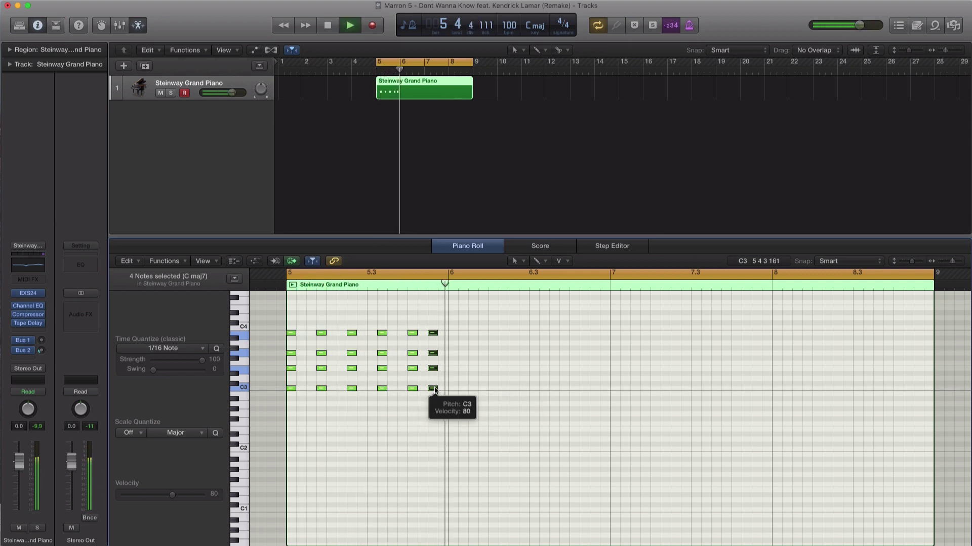
{"action": "key", "text": "space"}
{"action": "key", "text": "space"}
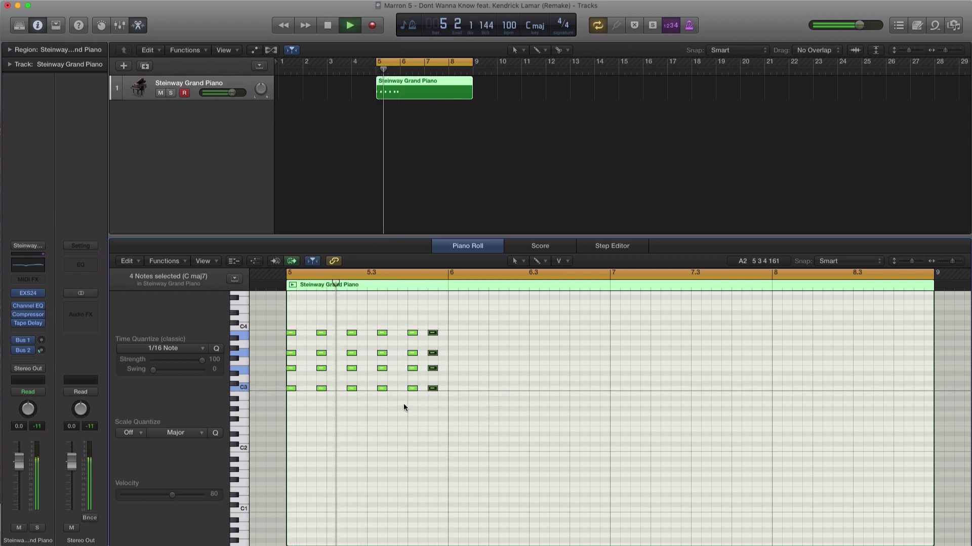
{"action": "key", "text": "space"}
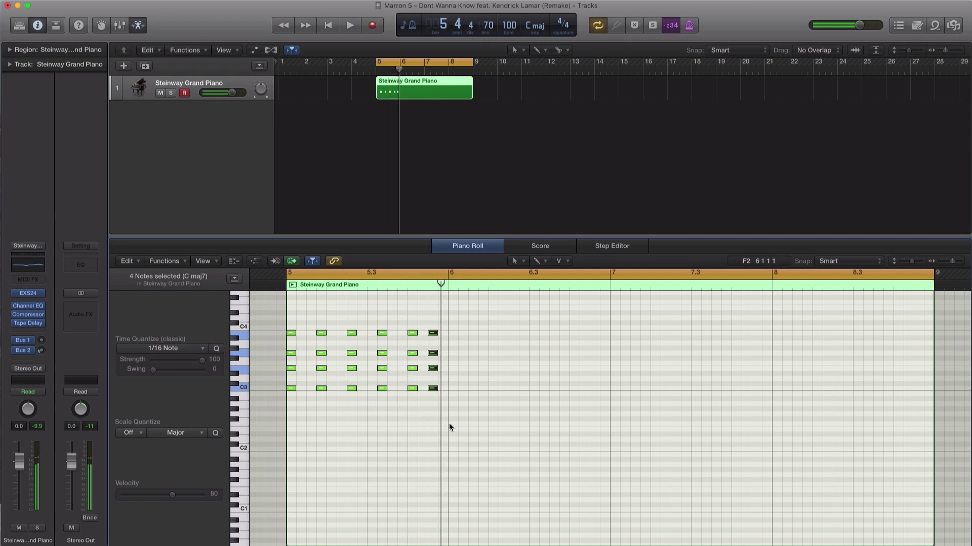
Duplicate the whole bar 5 chord pattern into bar 6 and delete the copied C3 notes.
{"action": "left_click_drag", "start_coordinate": [448, 423], "coordinate": [288, 306]}
{"action": "left_click_drag", "start_coordinate": [291, 389], "coordinate": [453, 386]}
{"action": "left_click", "coordinate": [608, 406]}
{"action": "key", "text": "Delete"}
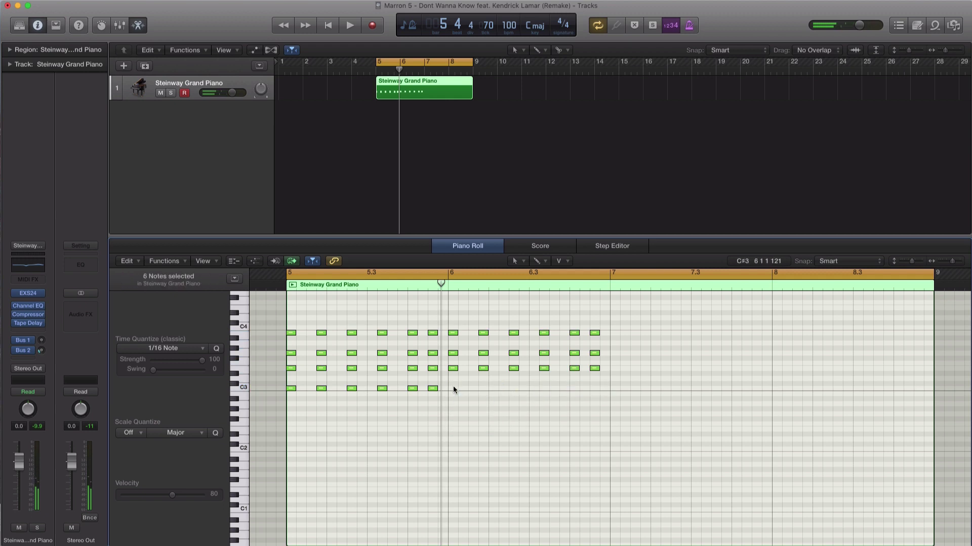
Transpose the remaining bar 6 notes down two semitones to form D minor chords.
{"action": "left_click_drag", "start_coordinate": [603, 378], "coordinate": [450, 324]}
{"action": "left_click_drag", "start_coordinate": [453, 369], "coordinate": [452, 380]}
{"action": "key", "text": "space"}
{"action": "key", "text": "space"}
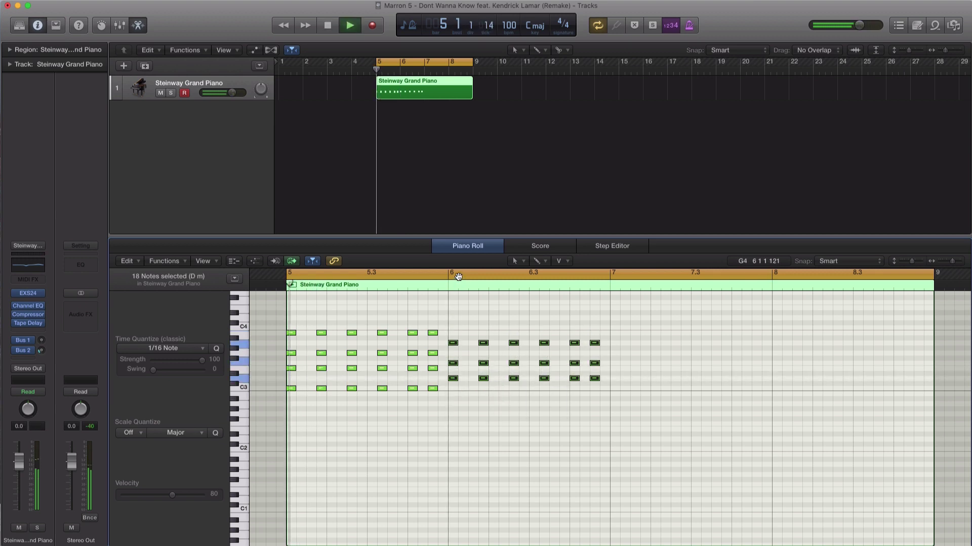
Restrict the cycle range to bar 6 and play the new chords in the loop.
{"action": "key", "text": "space"}
{"action": "left_click", "coordinate": [458, 277]}
{"action": "left_click_drag", "start_coordinate": [451, 276], "coordinate": [607, 277]}
{"action": "key", "text": "space"}
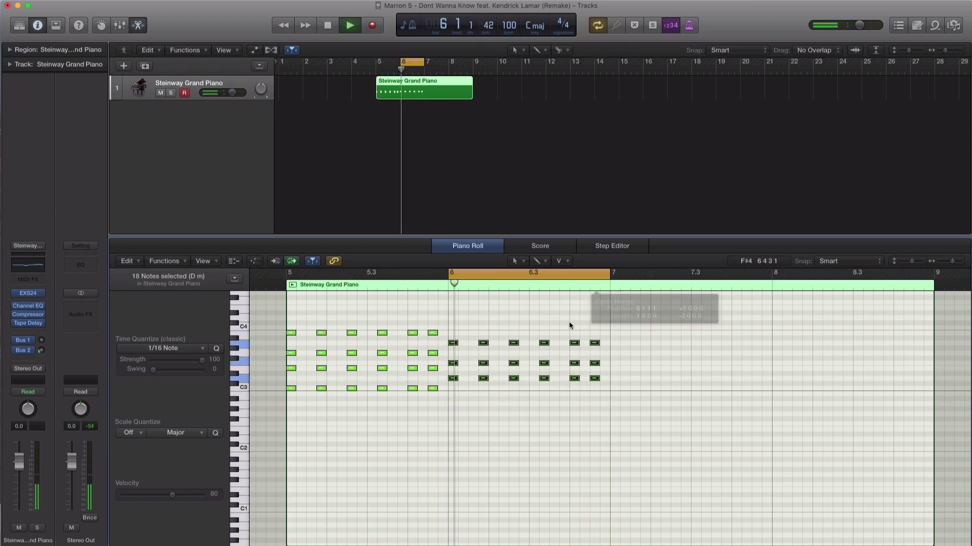
{"action": "key", "text": "space"}
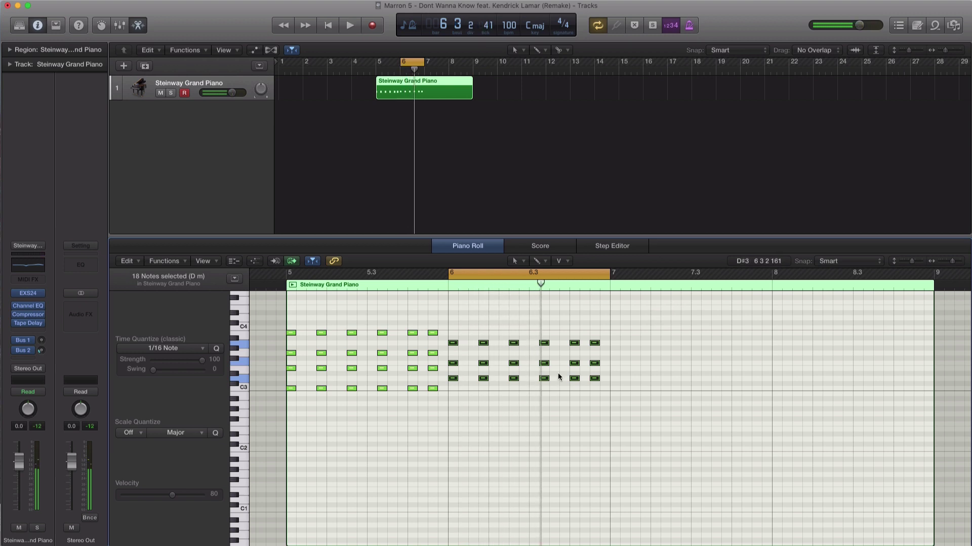
Change the middle notes of the bar 6 chords to F#3, delete the leftover F3 notes, and play the result.
{"action": "left_click", "coordinate": [582, 370]}
{"action": "left_click_drag", "start_coordinate": [452, 363], "coordinate": [453, 358]}
{"action": "key", "text": "super+Down"}
{"action": "scroll", "coordinate": [458, 385], "scroll_direction": "up", "scroll_amount": 1}
{"action": "scroll", "coordinate": [458, 386], "scroll_direction": "up", "scroll_amount": 3}
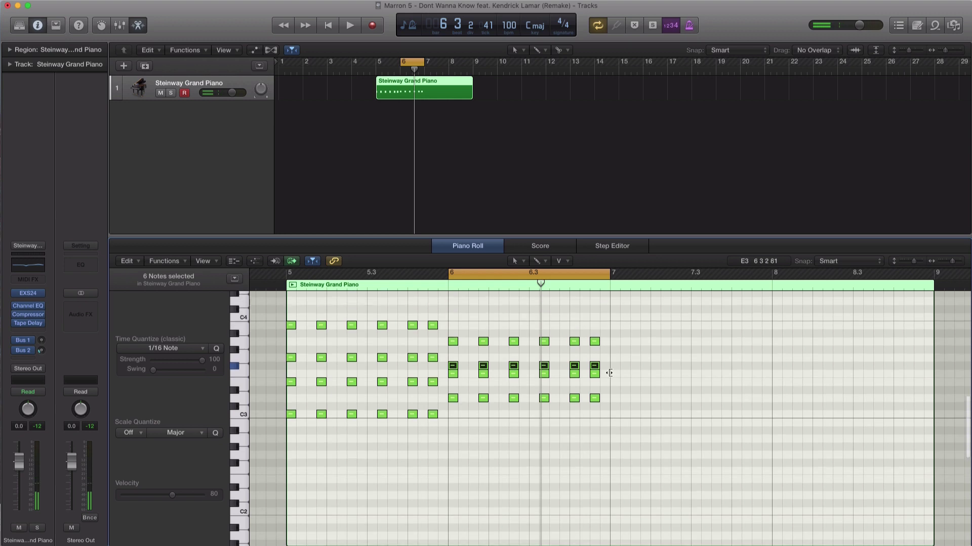
{"action": "left_click_drag", "start_coordinate": [606, 377], "coordinate": [446, 380]}
{"action": "key", "text": "Delete"}
{"action": "key", "text": "space"}
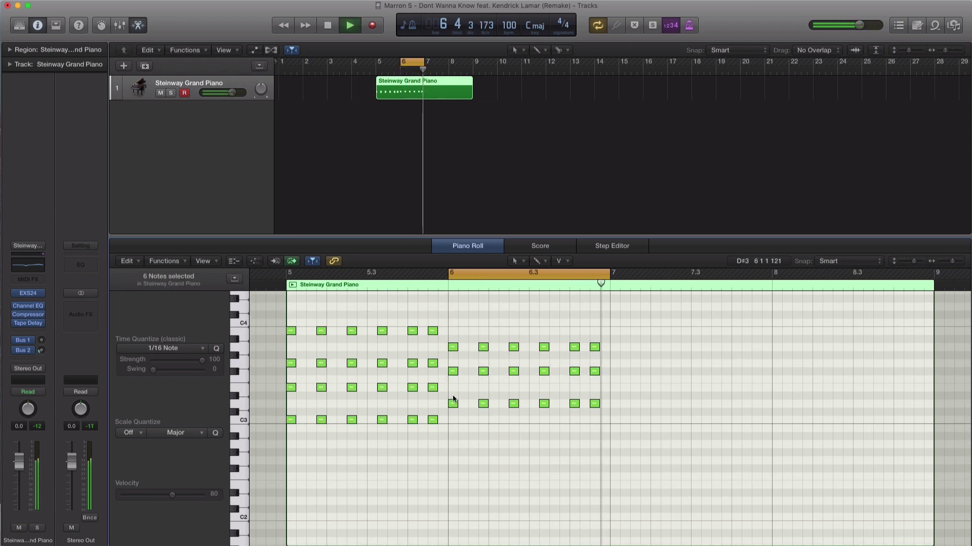
{"action": "key", "text": "space"}
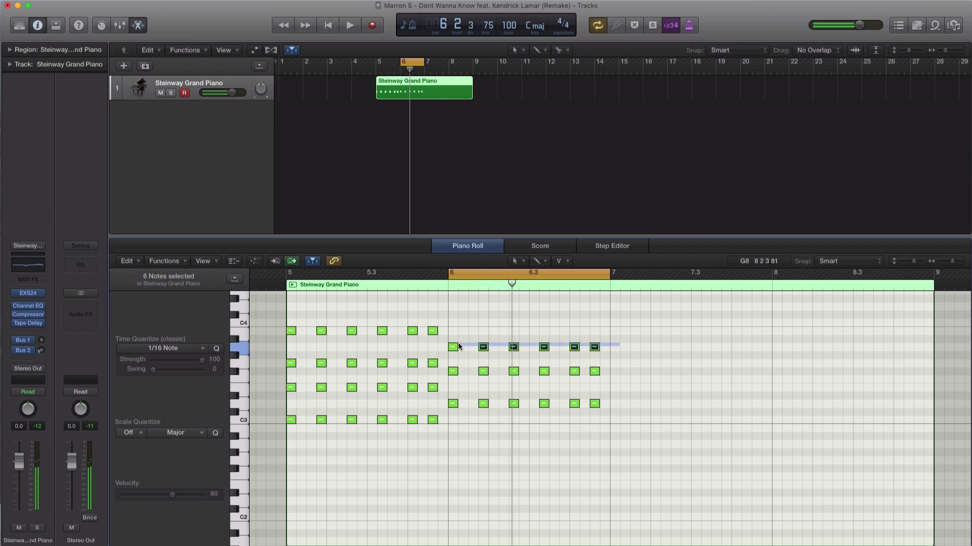
Raise the top notes of the bar 6 chords to B3 and loop bars 5 and 6 for playback.
{"action": "left_click_drag", "start_coordinate": [453, 348], "coordinate": [453, 332]}
{"action": "key", "text": "space"}
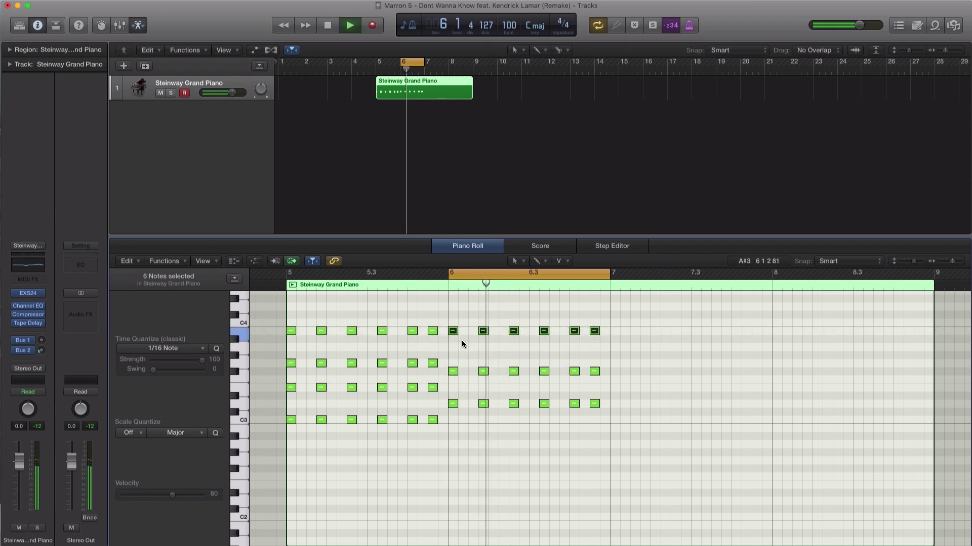
{"action": "left_click_drag", "start_coordinate": [288, 274], "coordinate": [602, 281]}
{"action": "key", "text": "space"}
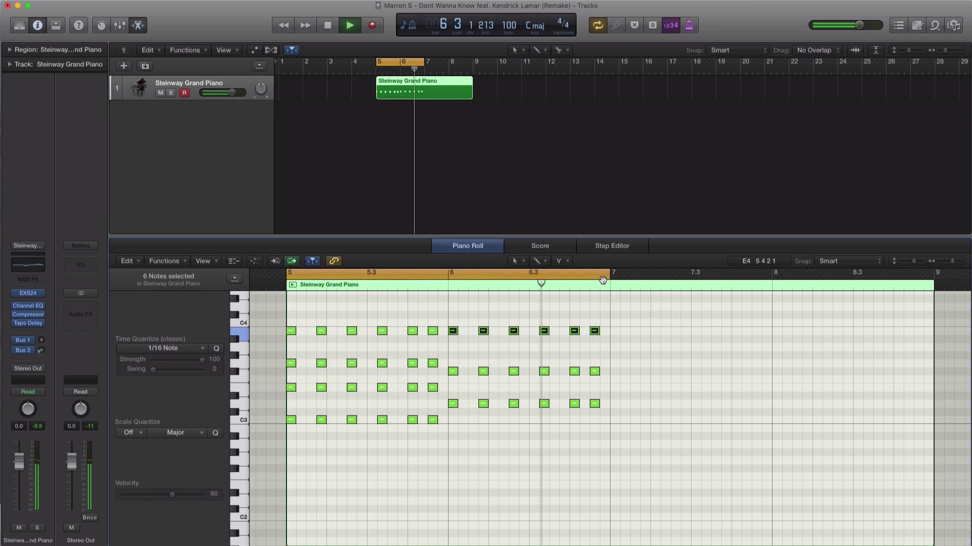
{"action": "key", "text": "space"}
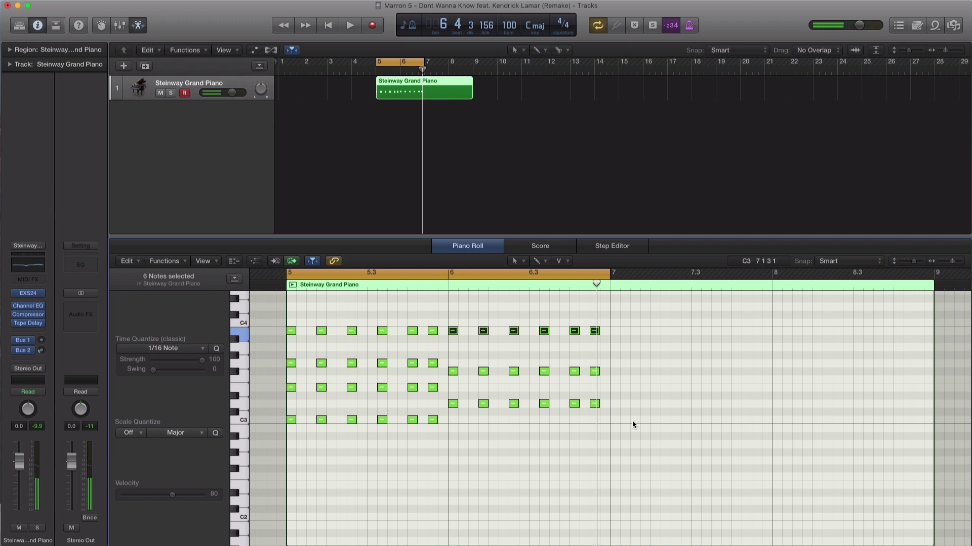
Duplicate the bar 6 chords into bar 7, set the cycle range to bar 7 and play it.
{"action": "left_click_drag", "start_coordinate": [633, 425], "coordinate": [449, 328]}
{"action": "left_click_drag", "start_coordinate": [453, 405], "coordinate": [614, 402]}
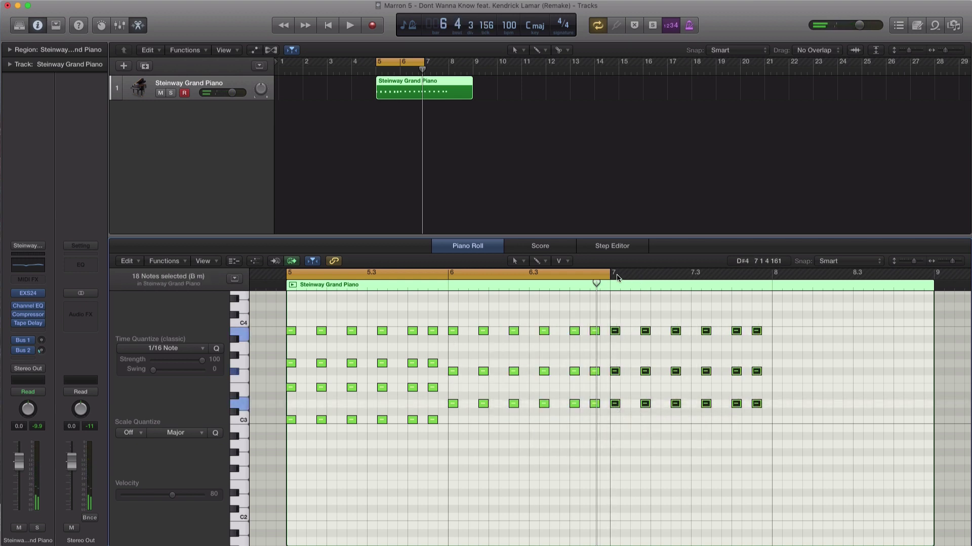
{"action": "left_click_drag", "start_coordinate": [611, 275], "coordinate": [778, 282]}
{"action": "left_click", "coordinate": [663, 277]}
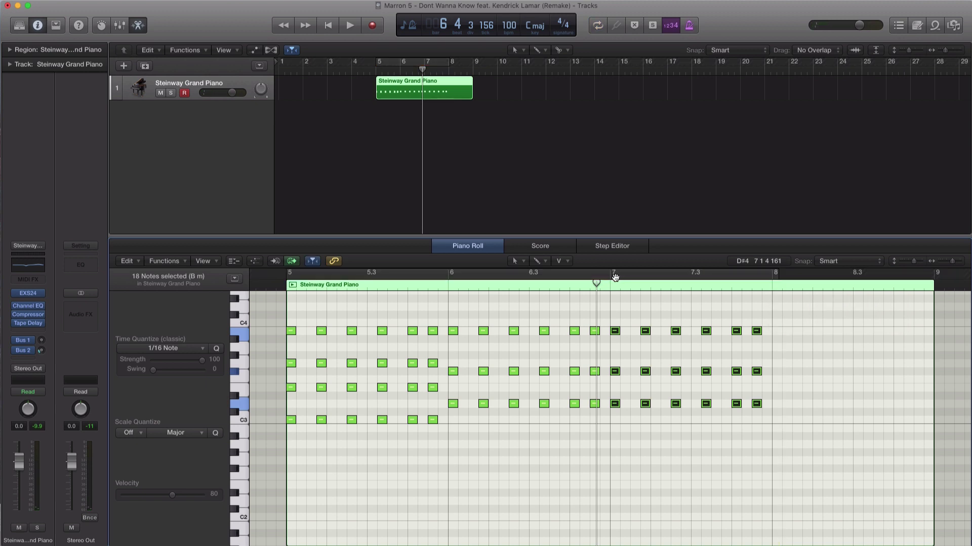
{"action": "left_click_drag", "start_coordinate": [614, 276], "coordinate": [775, 282]}
{"action": "key", "text": "space"}
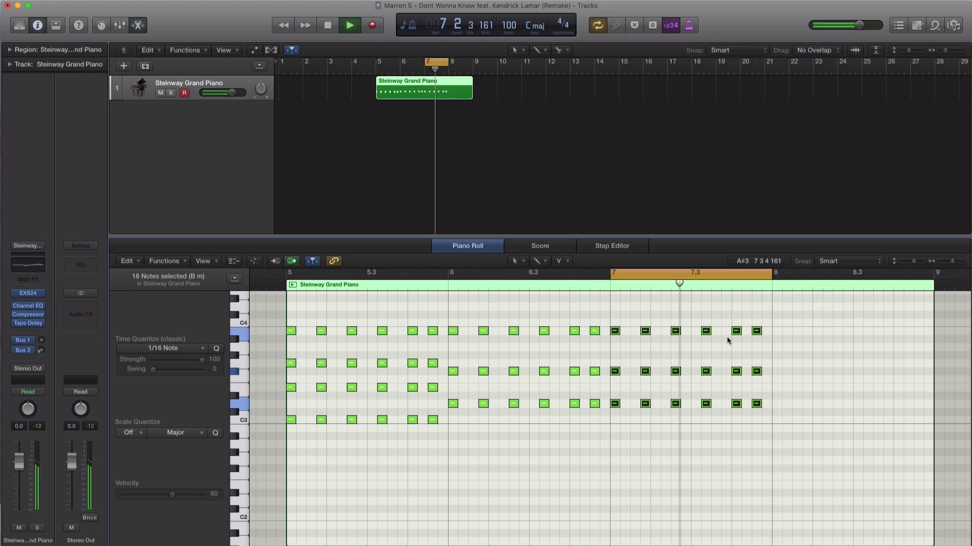
{"action": "key", "text": "space"}
Lower the bottom notes of the bar 7 chords to B2 and play them back.
{"action": "left_click_drag", "start_coordinate": [751, 404], "coordinate": [618, 428]}
{"action": "key", "text": "space"}
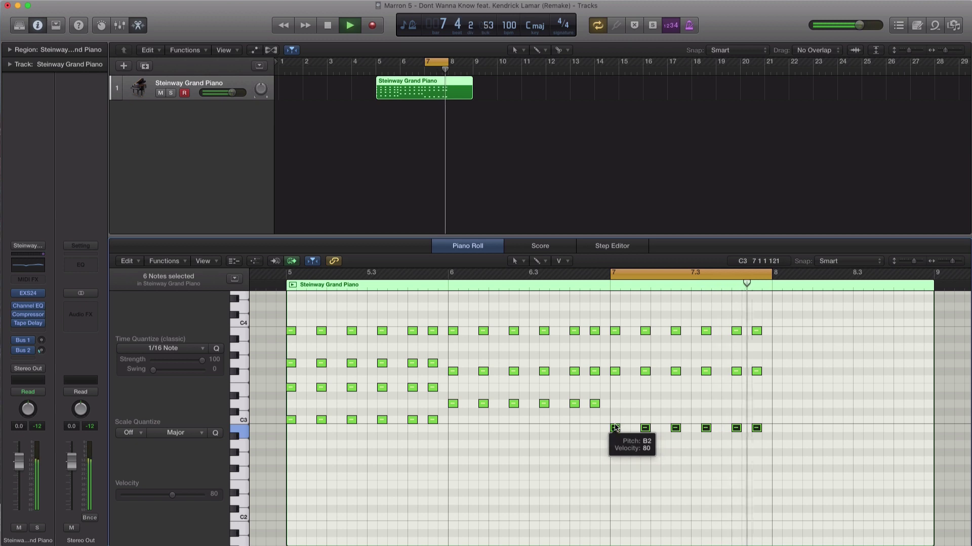
{"action": "key", "text": "space"}
Raise the middle notes of the bar 7 chords to G3 and play them back.
{"action": "left_click_drag", "start_coordinate": [797, 376], "coordinate": [724, 372]}
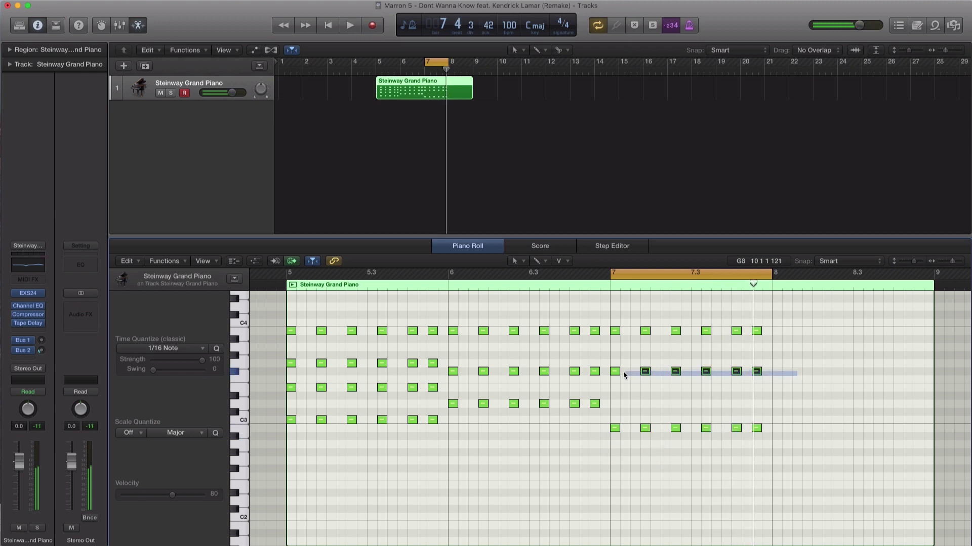
{"action": "left_click_drag", "start_coordinate": [623, 375], "coordinate": [616, 364]}
{"action": "key", "text": "space"}
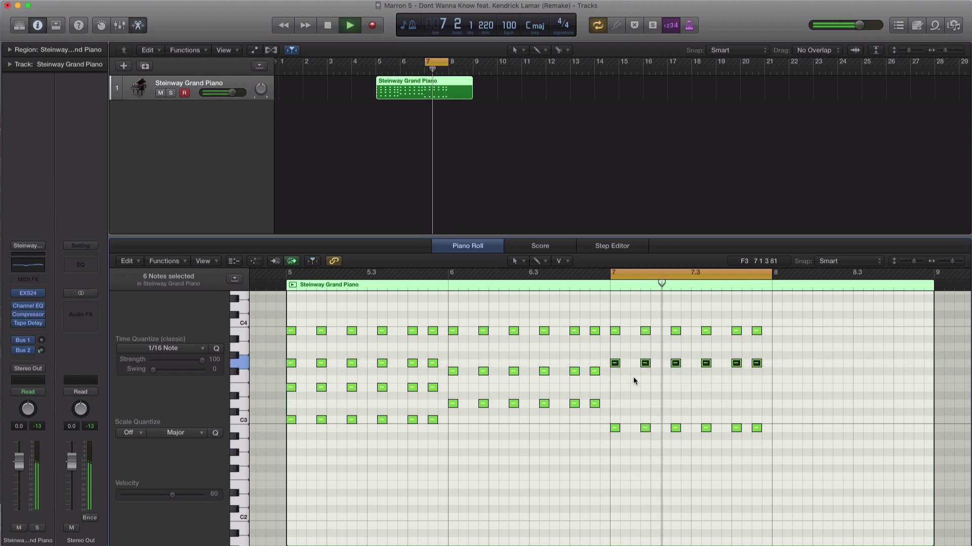
Stop playback and raise the bottom B2 notes of the bar 7 chords to E3.
{"action": "key", "text": "space"}
{"action": "left_click_drag", "start_coordinate": [792, 423], "coordinate": [616, 429]}
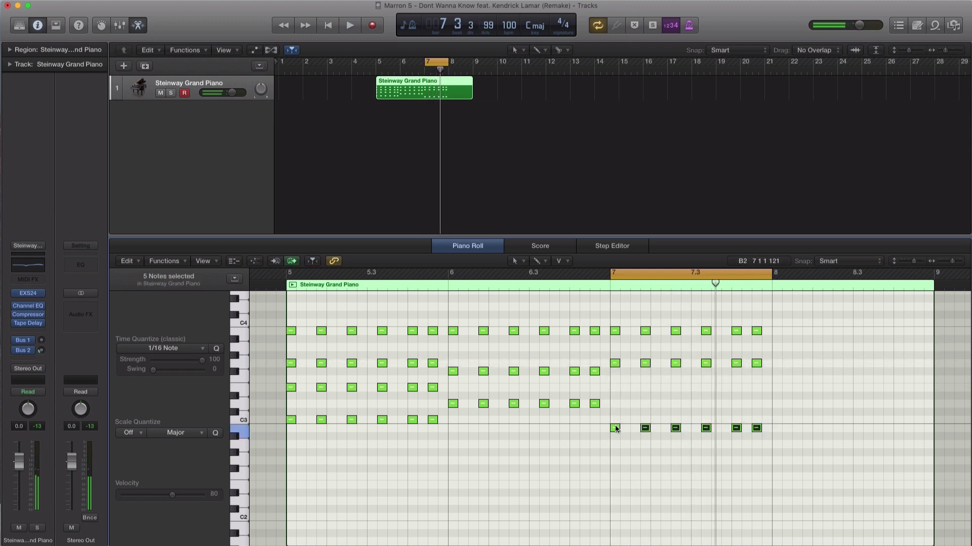
{"action": "left_click_drag", "start_coordinate": [792, 440], "coordinate": [608, 427]}
{"action": "left_click", "coordinate": [608, 427]}
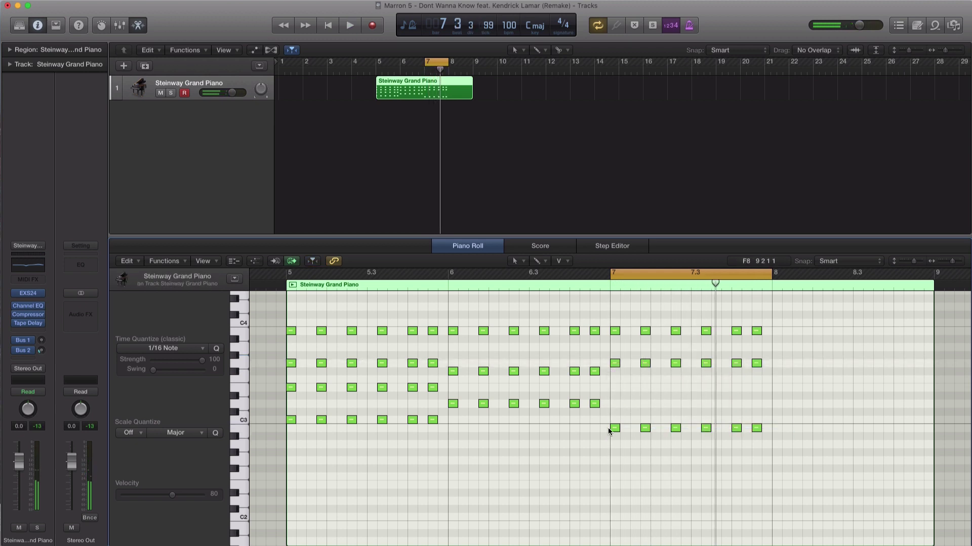
{"action": "left_click_drag", "start_coordinate": [826, 441], "coordinate": [699, 424]}
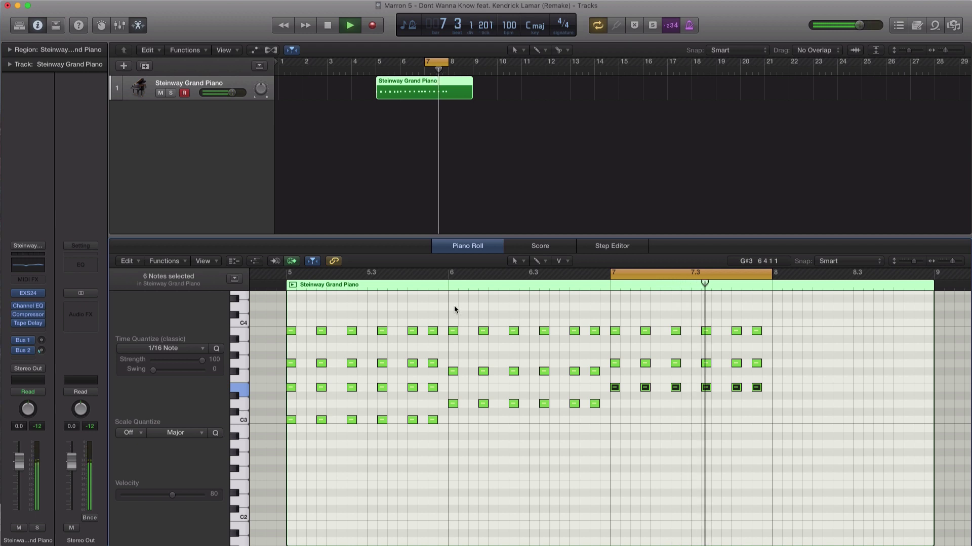
Set the cycle range to bars 5 through 7 and listen to the three chords in sequence.
{"action": "left_click_drag", "start_coordinate": [284, 275], "coordinate": [761, 280]}
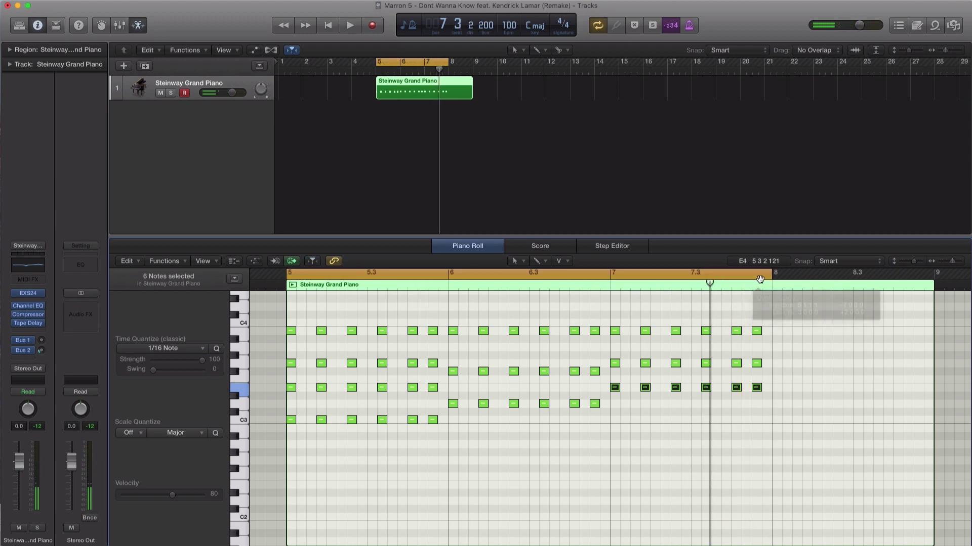
{"action": "key", "text": "space"}
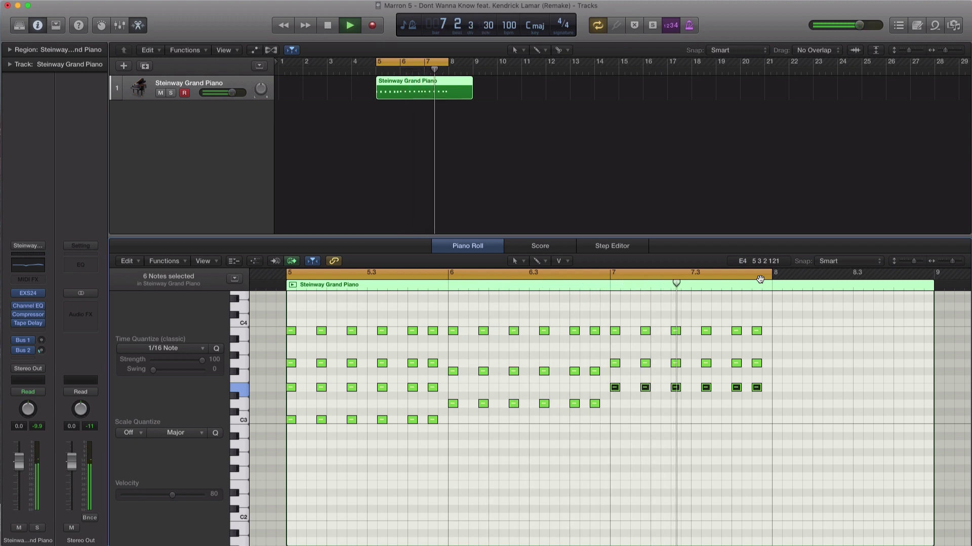
{"action": "key", "text": "space"}
Duplicate the bar 7 chords into bar 8, set the cycle range to bar 8 and play it.
{"action": "left_click_drag", "start_coordinate": [785, 405], "coordinate": [611, 319]}
{"action": "left_click_drag", "start_coordinate": [616, 389], "coordinate": [778, 390]}
{"action": "left_click_drag", "start_coordinate": [786, 277], "coordinate": [948, 277]}
{"action": "left_click_drag", "start_coordinate": [448, 274], "coordinate": [763, 287]}
{"action": "key", "text": "space"}
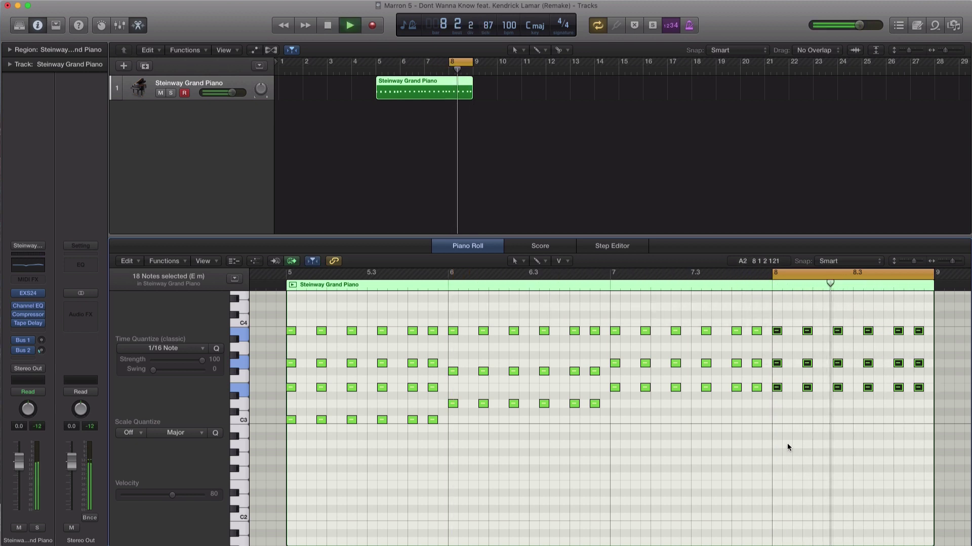
Lower the middle notes of the bar 8 chords to F#3 and play them back.
{"action": "key", "text": "space"}
{"action": "left_click_drag", "start_coordinate": [925, 369], "coordinate": [778, 368]}
{"action": "left_click_drag", "start_coordinate": [778, 372], "coordinate": [772, 372]}
{"action": "key", "text": "space"}
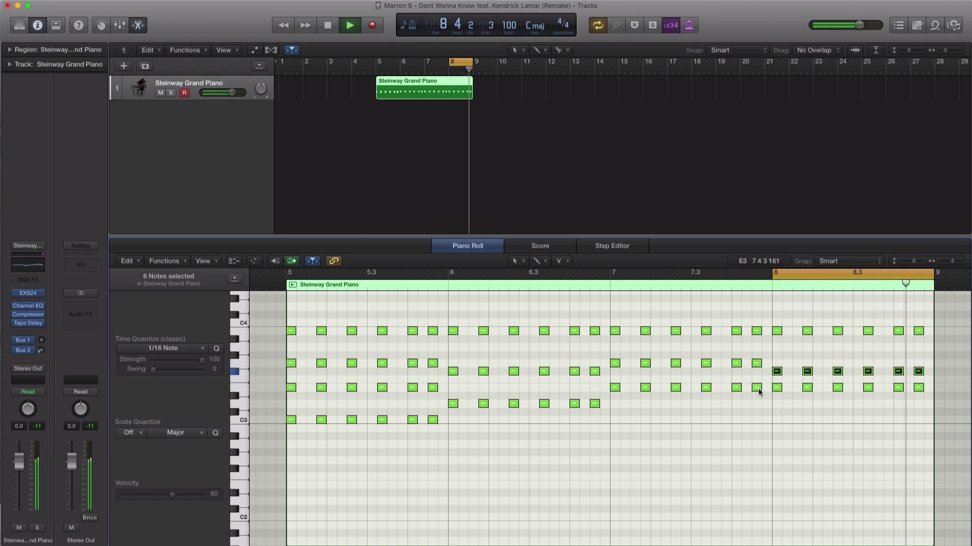
Add short G3, A3 and G3 melody notes at the end of bar 8, align the last G3 with the final chord, and play the bar.
{"action": "key", "text": "space"}
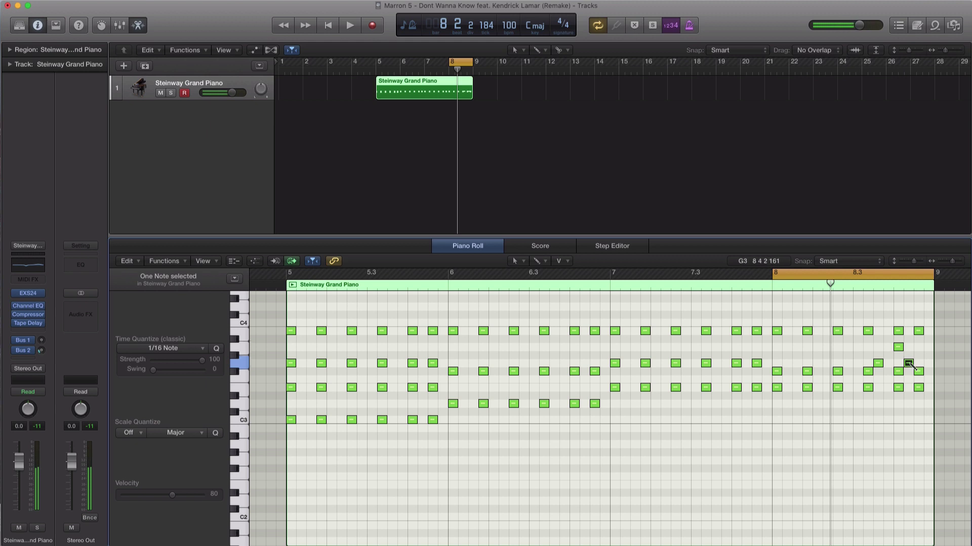
{"action": "left_click", "coordinate": [908, 364]}
{"action": "key", "text": "space"}
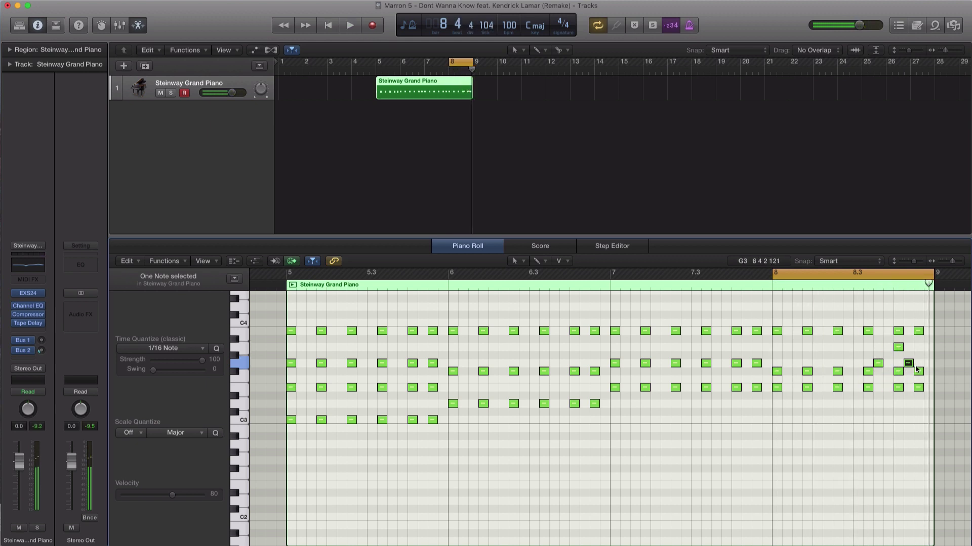
{"action": "left_click_drag", "start_coordinate": [915, 367], "coordinate": [925, 367]}
{"action": "key", "text": "space"}
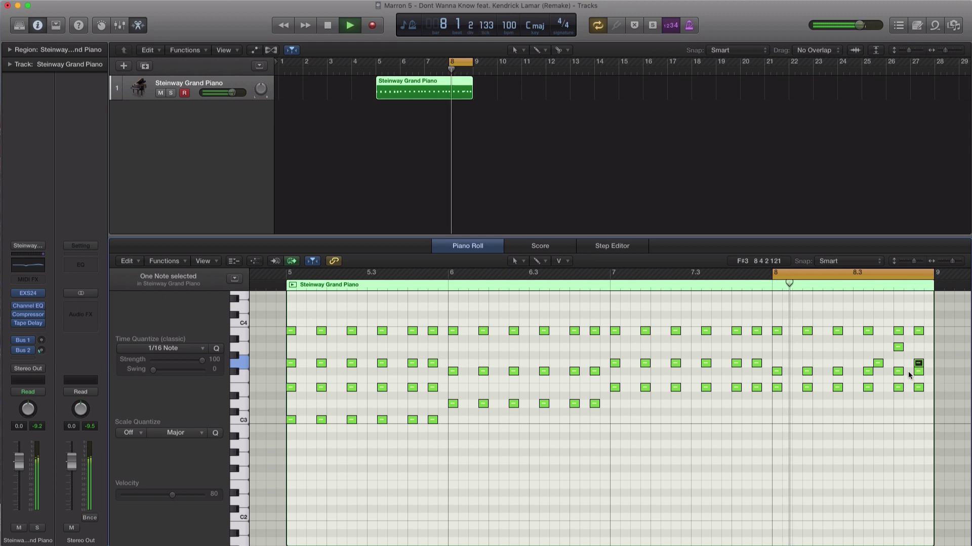
{"action": "scroll", "coordinate": [886, 407], "scroll_direction": "up", "scroll_amount": 2}
{"action": "key", "text": "space"}
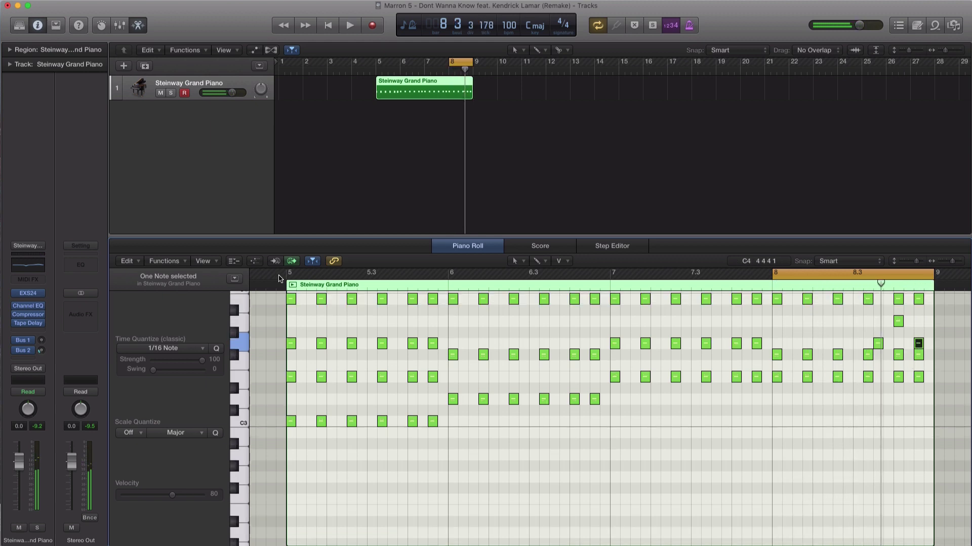
Set the cycle range to bars 5 through 8 and play the full chord progression.
{"action": "left_click_drag", "start_coordinate": [291, 275], "coordinate": [920, 281]}
{"action": "key", "text": "space"}
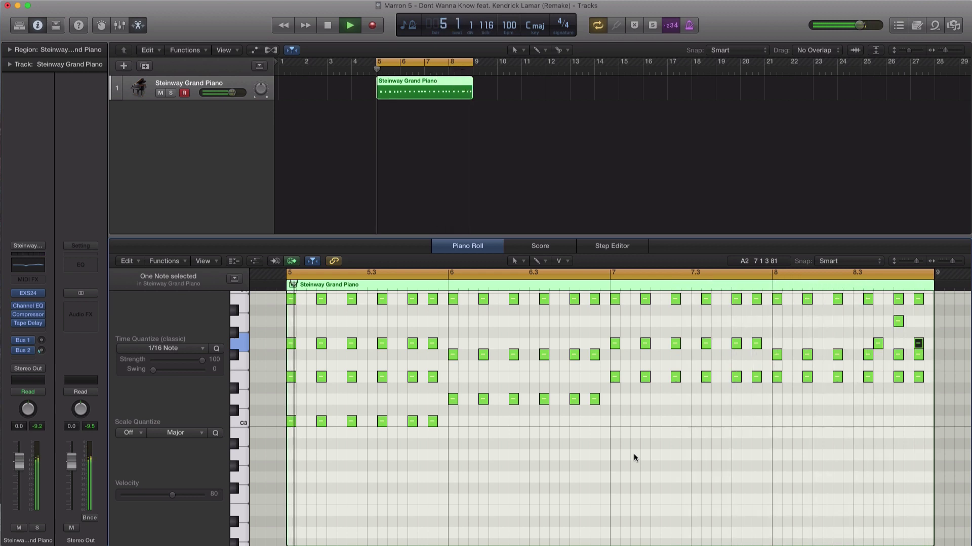
{"action": "key", "text": "space"}
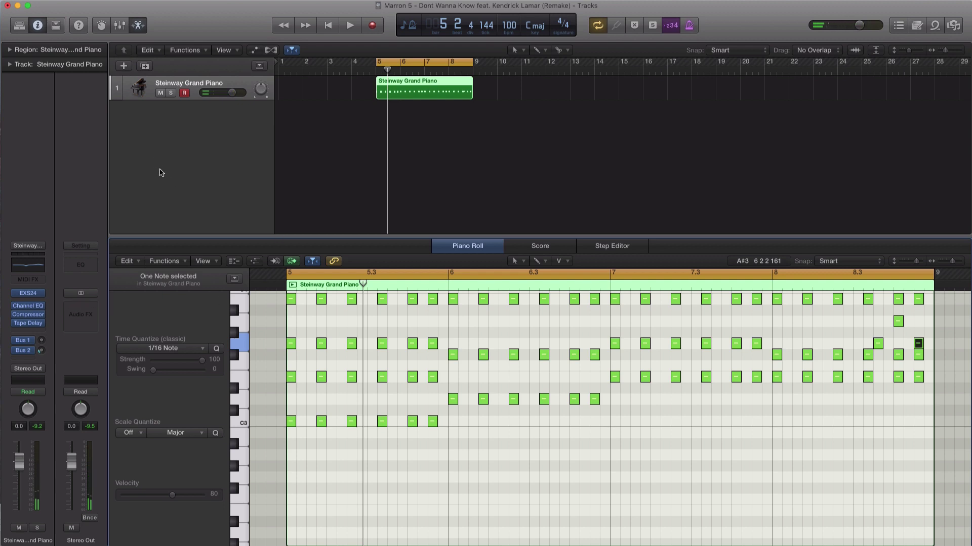
Replace the track's EXS24 instrument with Sculpture and load the Classic Marimba preset from Mallet Instruments.
{"action": "left_click", "coordinate": [40, 297]}
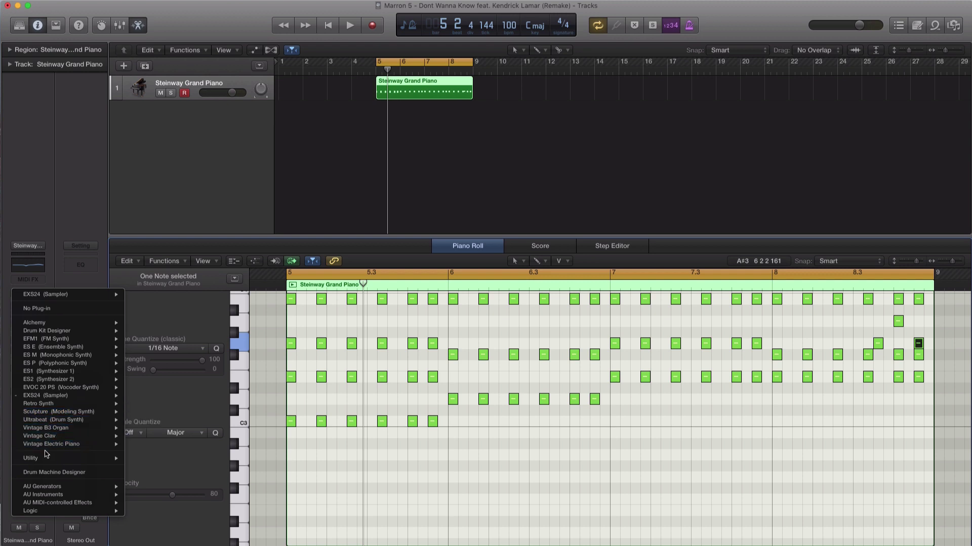
{"action": "left_click", "coordinate": [142, 413]}
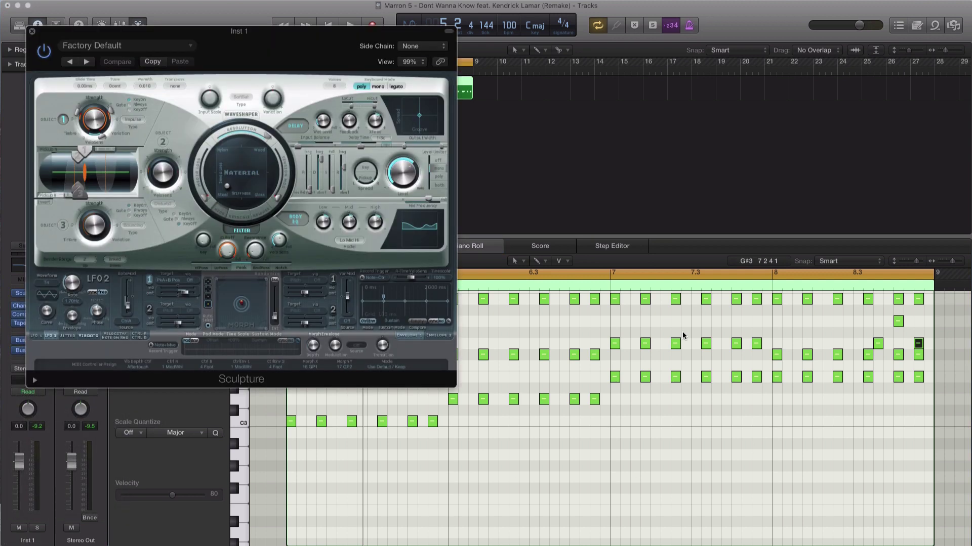
{"action": "mouse_move", "coordinate": [256, 59]}
{"action": "left_mouse_down"}
{"action": "mouse_move", "coordinate": [628, 132]}
{"action": "mouse_move", "coordinate": [596, 126]}
{"action": "left_mouse_up"}
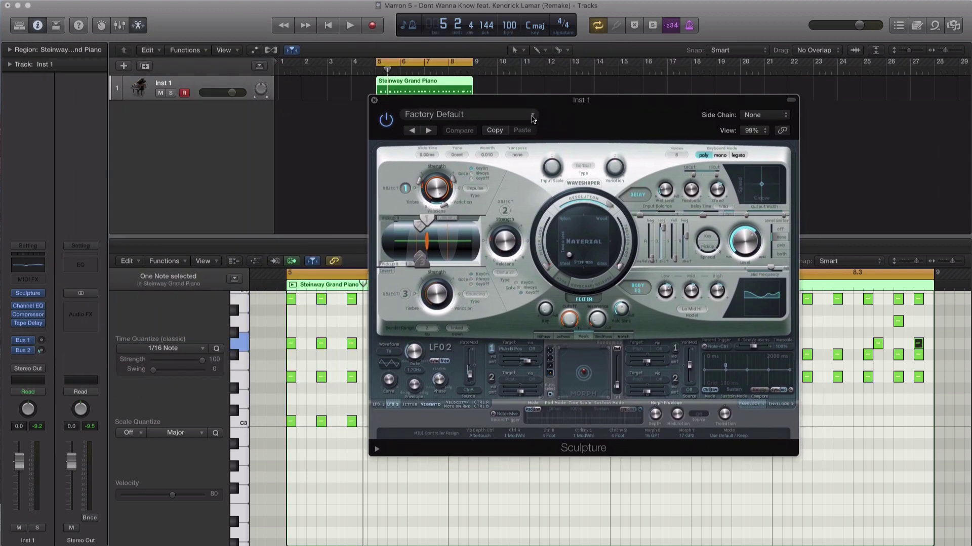
{"action": "left_click", "coordinate": [532, 116]}
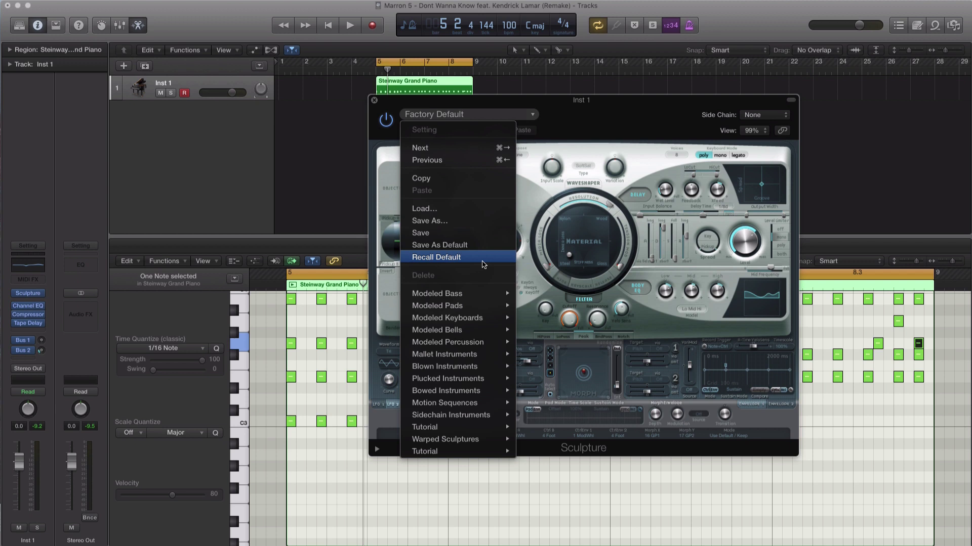
{"action": "mouse_move", "coordinate": [466, 358]}
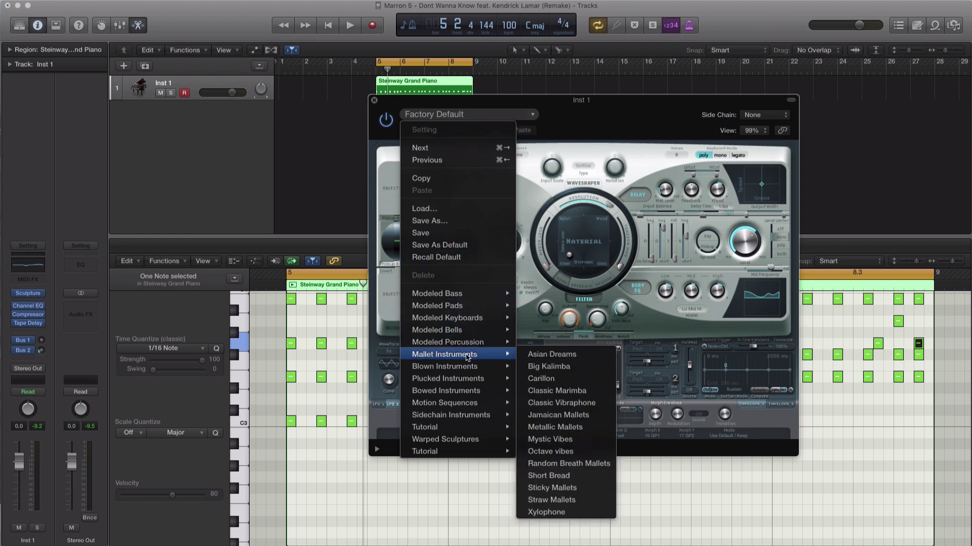
{"action": "left_click", "coordinate": [556, 394]}
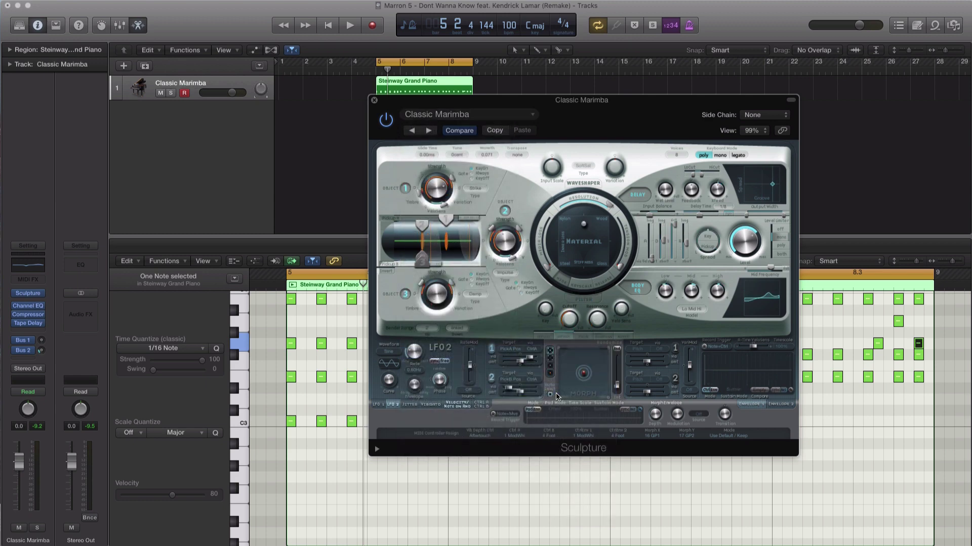
Play the bar 5 to 8 loop several times to audition the Classic Marimba sound, moving the Sculpture window clear of the region.
{"action": "key", "text": "space"}
{"action": "mouse_move", "coordinate": [591, 125]}
{"action": "left_mouse_down"}
{"action": "mouse_move", "coordinate": [701, 191]}
{"action": "mouse_move", "coordinate": [674, 184]}
{"action": "left_mouse_up"}
{"action": "key", "text": "space"}
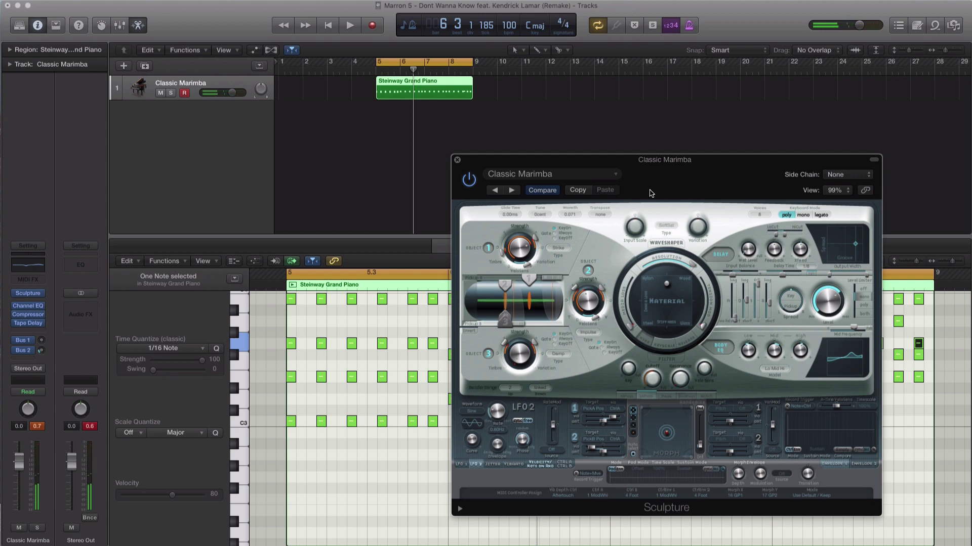
{"action": "left_click", "coordinate": [432, 139]}
{"action": "key", "text": "space"}
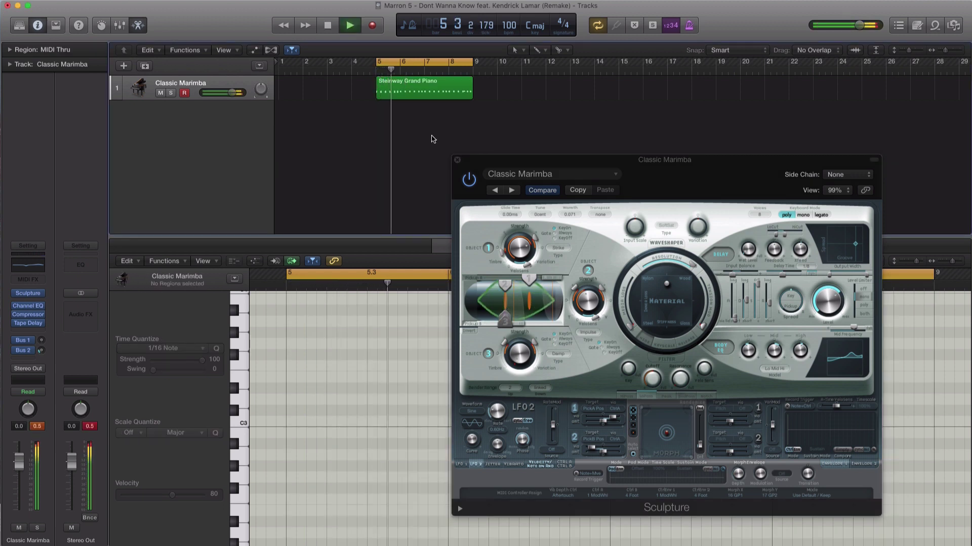
{"action": "key", "text": "space"}
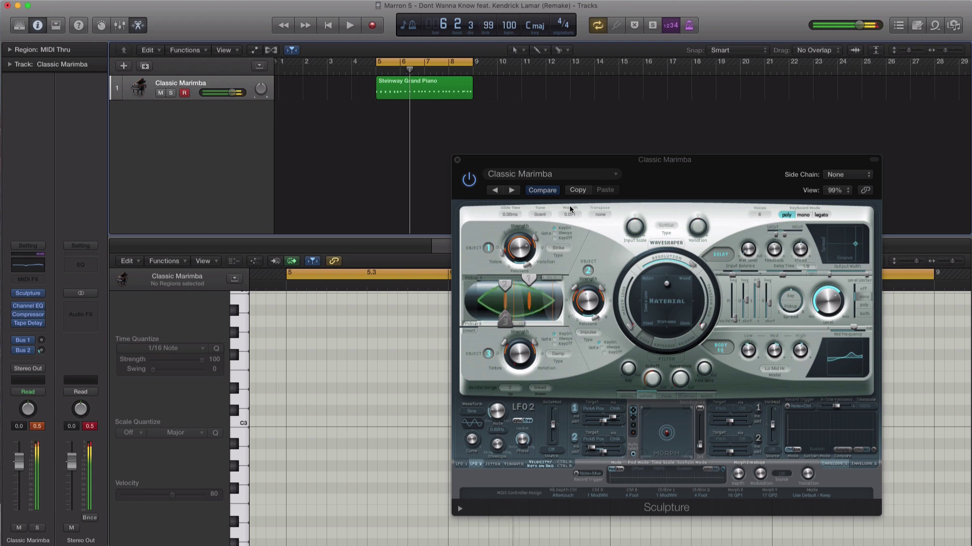
{"action": "key", "text": "space"}
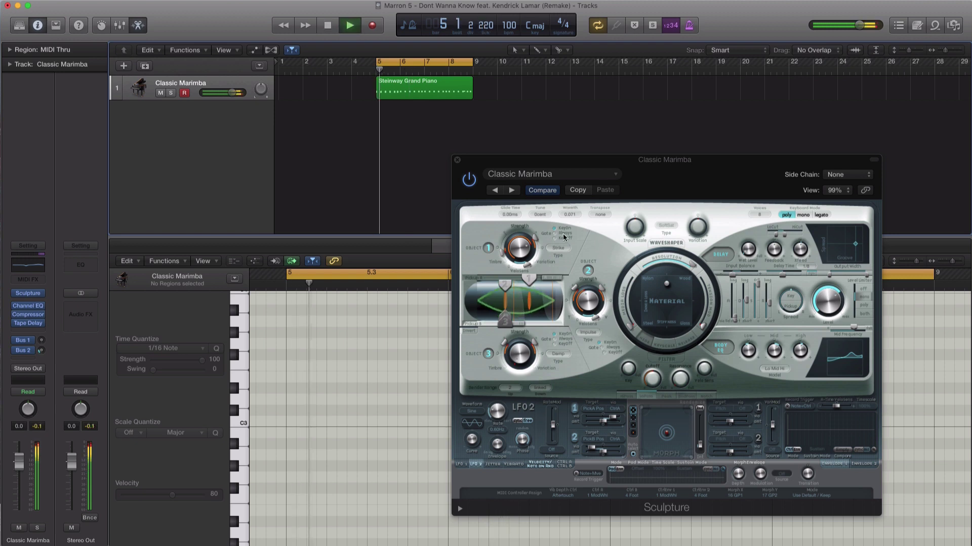
{"action": "key", "text": "space"}
Align Sculpture's two upper string-position markers and shift the Material point slightly toward Nylon while auditioning the loop.
{"action": "left_click_drag", "start_coordinate": [528, 279], "coordinate": [506, 285]}
{"action": "key", "text": "space"}
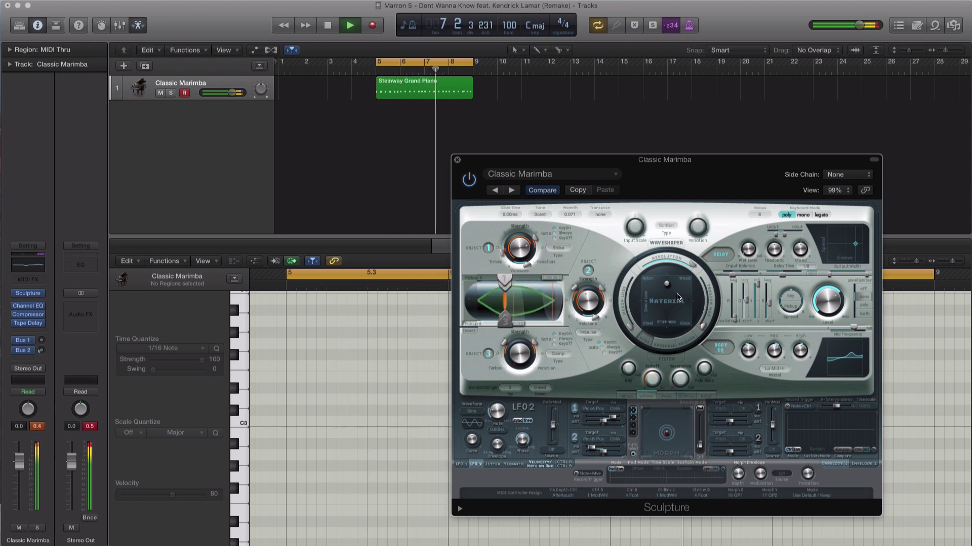
{"action": "key", "text": "space"}
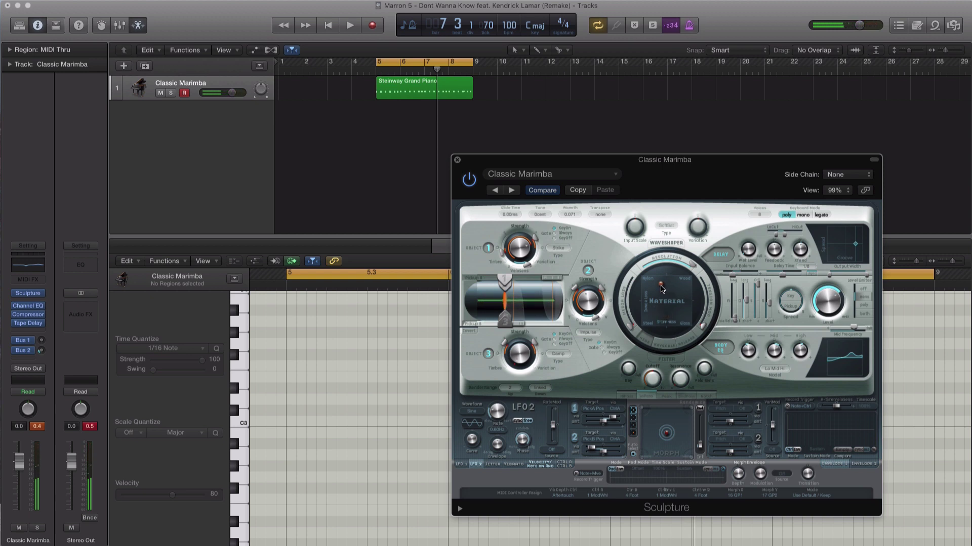
{"action": "key", "text": "space"}
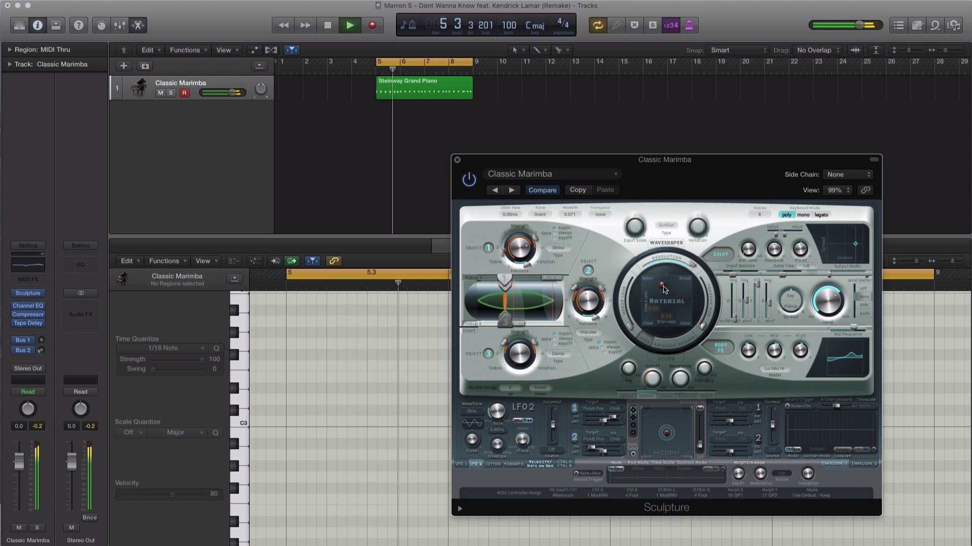
{"action": "left_click_drag", "start_coordinate": [663, 286], "coordinate": [656, 286]}
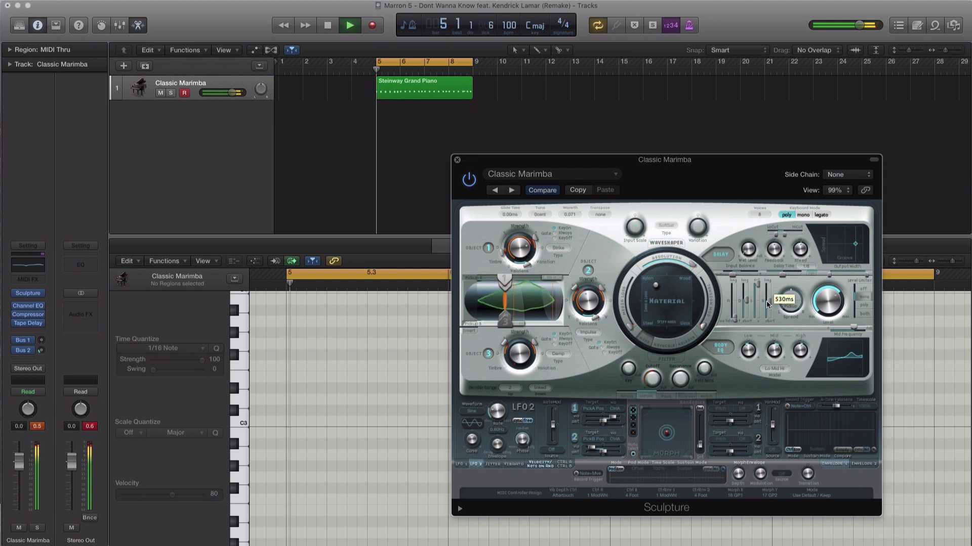
Set Sculpture's amplitude envelope release to about 1400 ms and lower its sustain while the loop plays.
{"action": "mouse_move", "coordinate": [767, 298]}
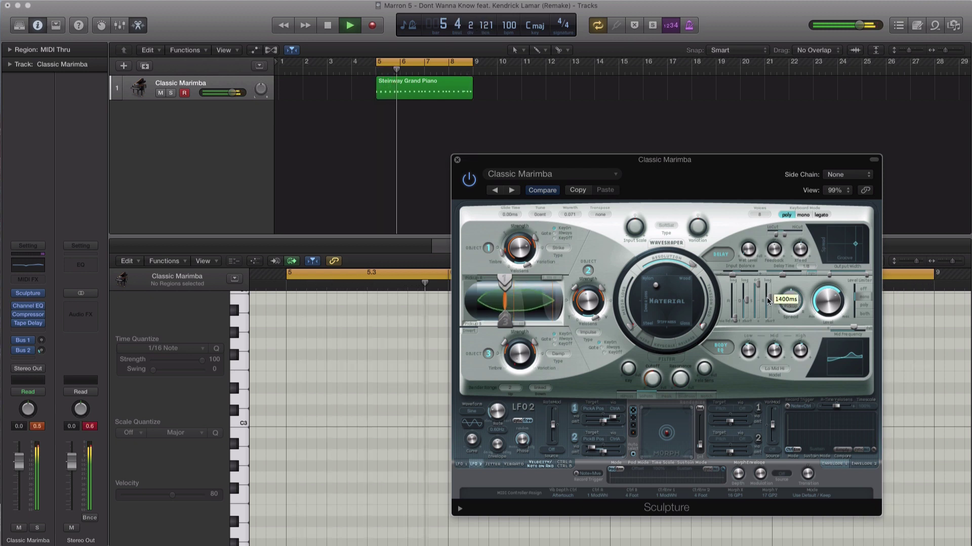
{"action": "left_click_drag", "start_coordinate": [758, 286], "coordinate": [756, 310]}
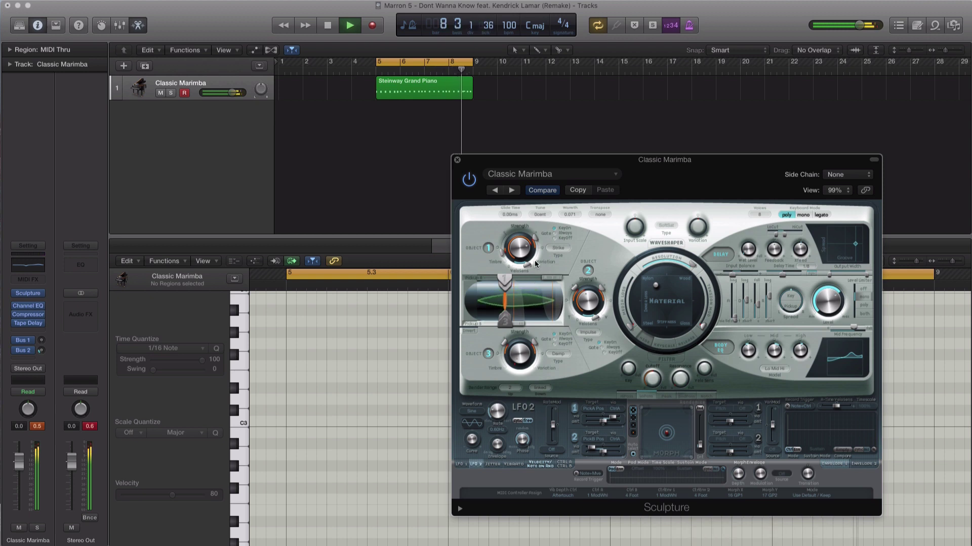
{"action": "key", "text": "space"}
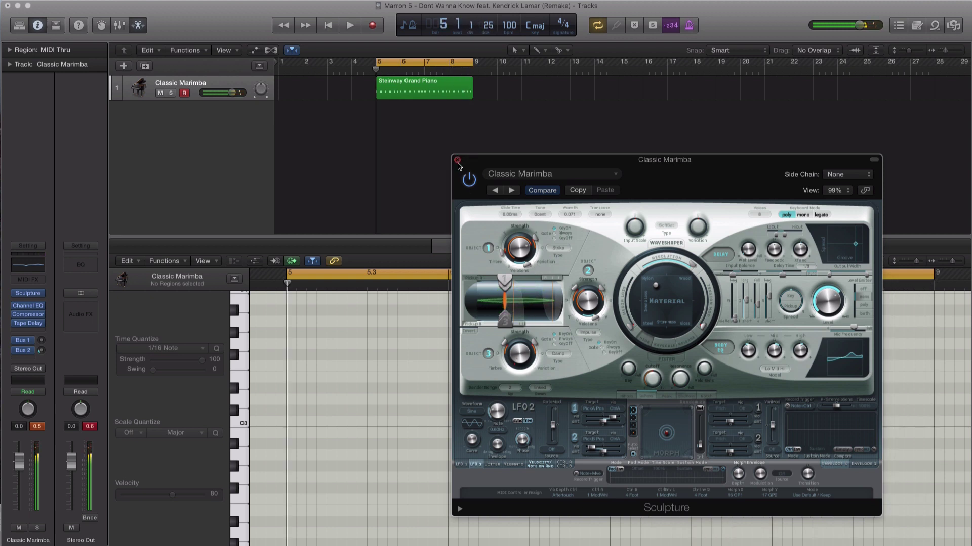
Close the Sculpture window and show the Steinway Grand Piano region's notes in the Piano Roll.
{"action": "left_click", "coordinate": [457, 160]}
{"action": "left_click", "coordinate": [414, 93]}
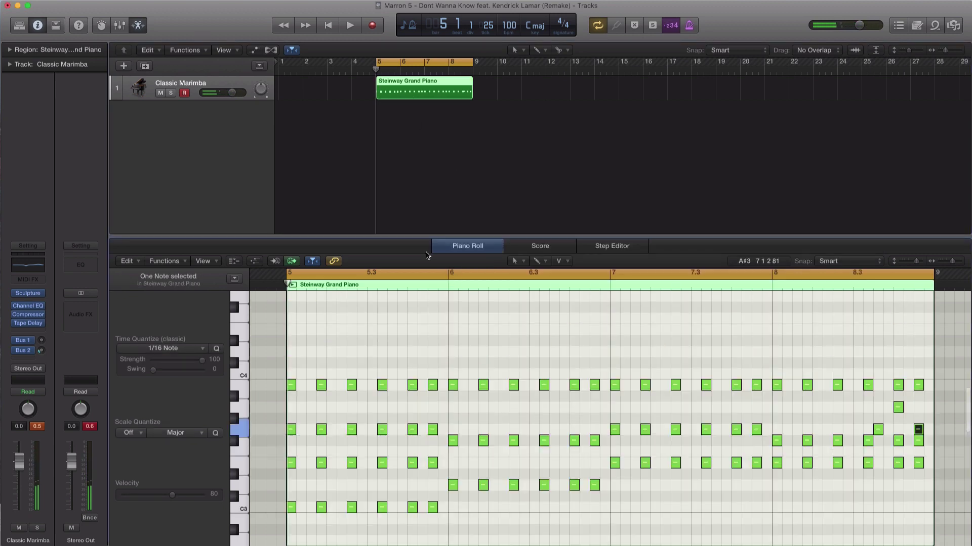
{"action": "scroll", "coordinate": [623, 385], "scroll_direction": "down", "scroll_amount": 2}
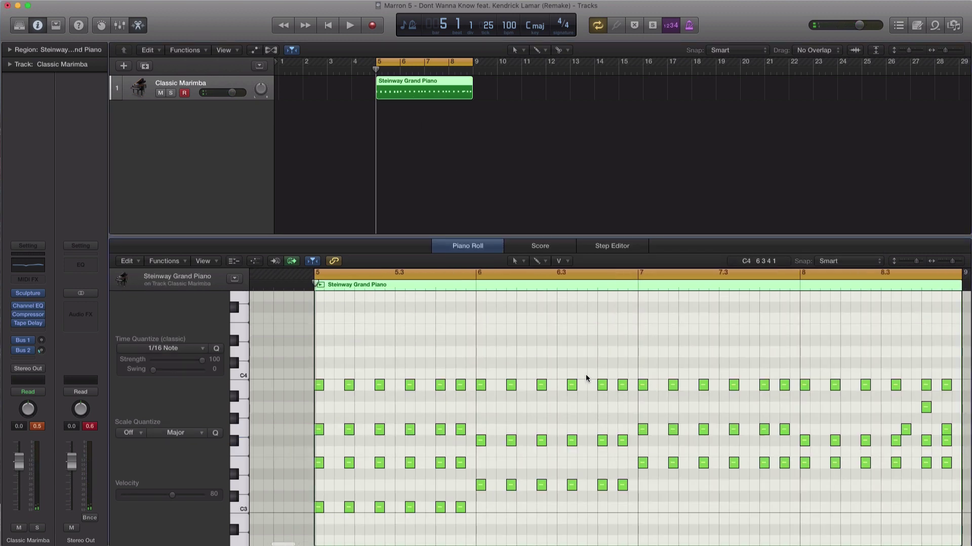
{"action": "scroll", "coordinate": [587, 378], "scroll_direction": "down", "scroll_amount": 2}
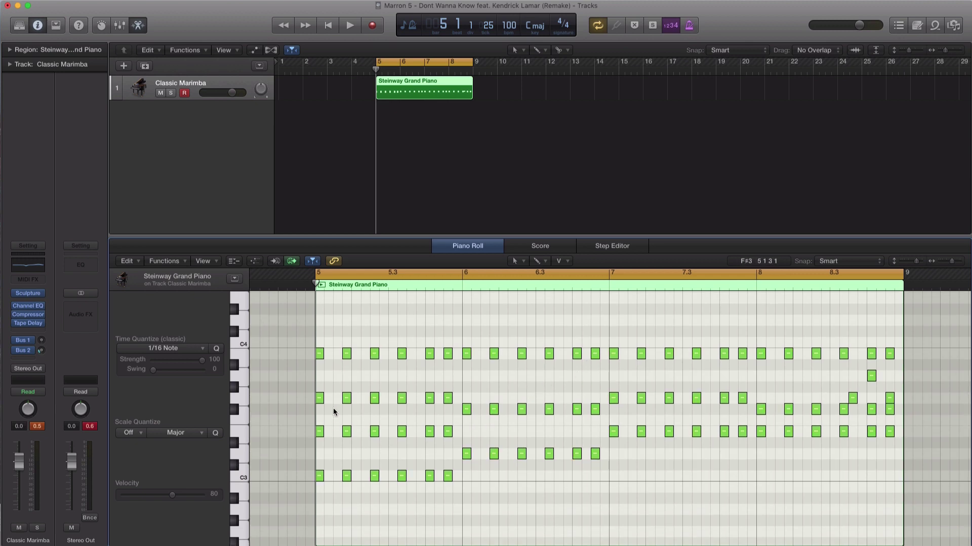
Select the chords' row of G3 and F#3 notes across bars 5 to 8 and shift them slightly later than the grid.
{"action": "scroll", "coordinate": [377, 427], "scroll_direction": "left", "scroll_amount": 3}
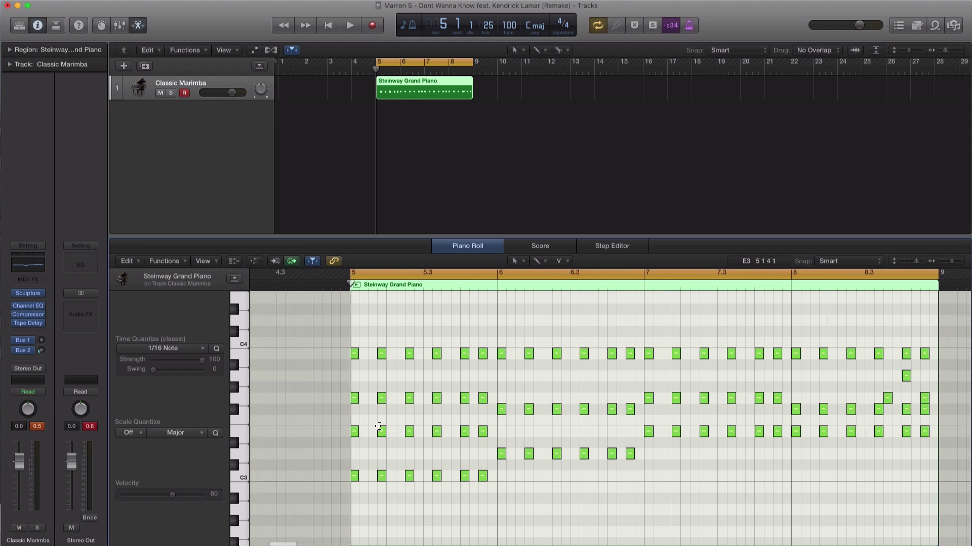
{"action": "scroll", "coordinate": [480, 430], "scroll_direction": "up", "scroll_amount": 5}
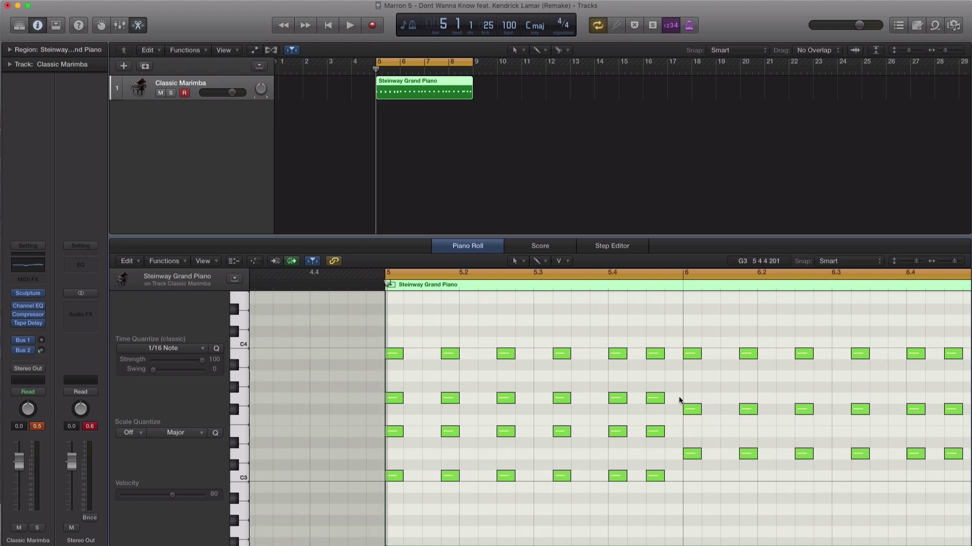
{"action": "left_click_drag", "start_coordinate": [678, 397], "coordinate": [408, 400]}
{"action": "left_click", "coordinate": [425, 400]}
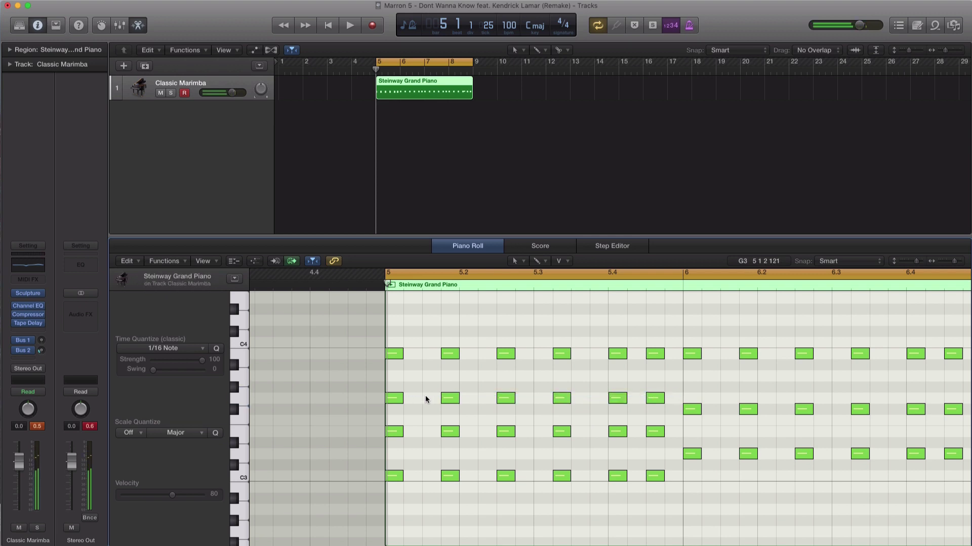
{"action": "left_click_drag", "start_coordinate": [695, 402], "coordinate": [384, 397]}
{"action": "scroll", "coordinate": [533, 422], "scroll_direction": "down", "scroll_amount": 8}
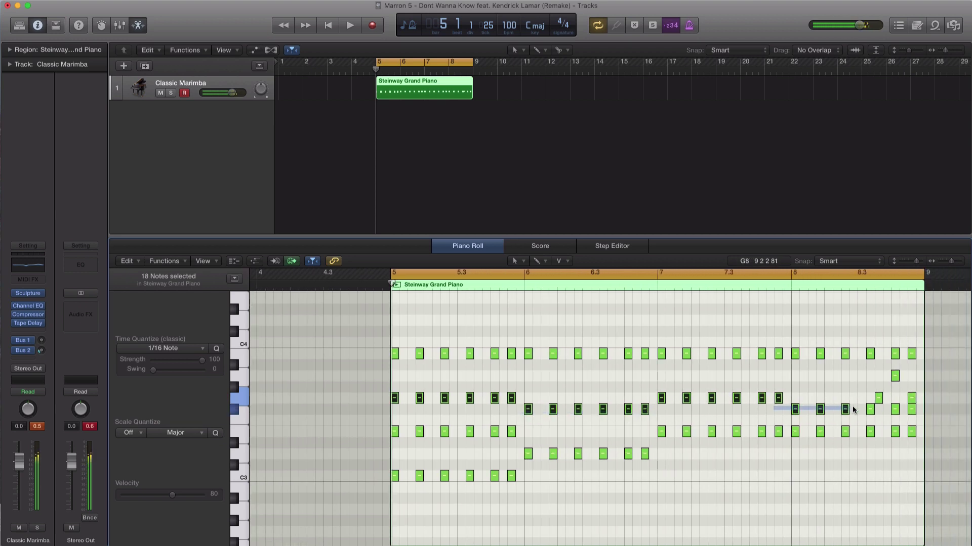
{"action": "scroll", "coordinate": [399, 401], "scroll_direction": "up", "scroll_amount": 6}
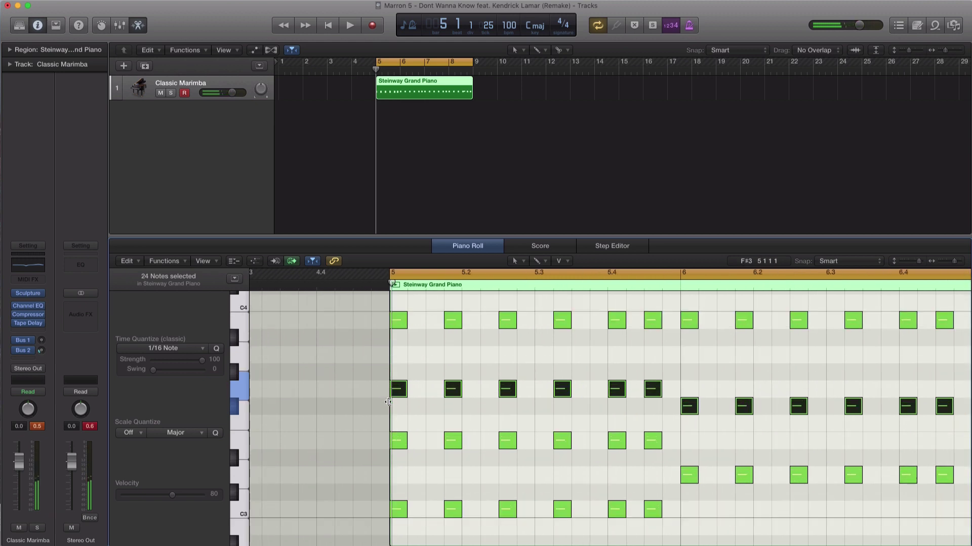
{"action": "scroll", "coordinate": [398, 393], "scroll_direction": "up", "scroll_amount": 4}
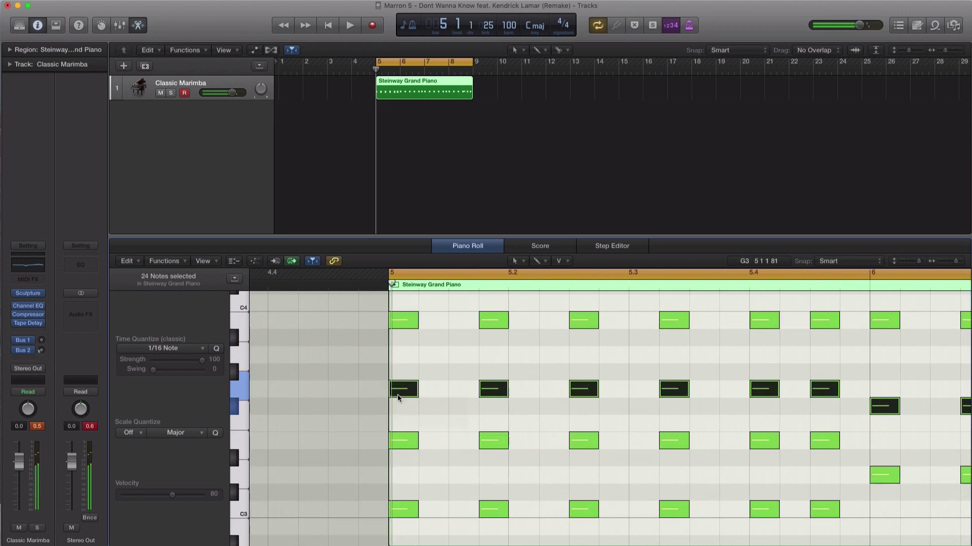
{"action": "left_click_drag", "start_coordinate": [401, 395], "coordinate": [389, 389]}
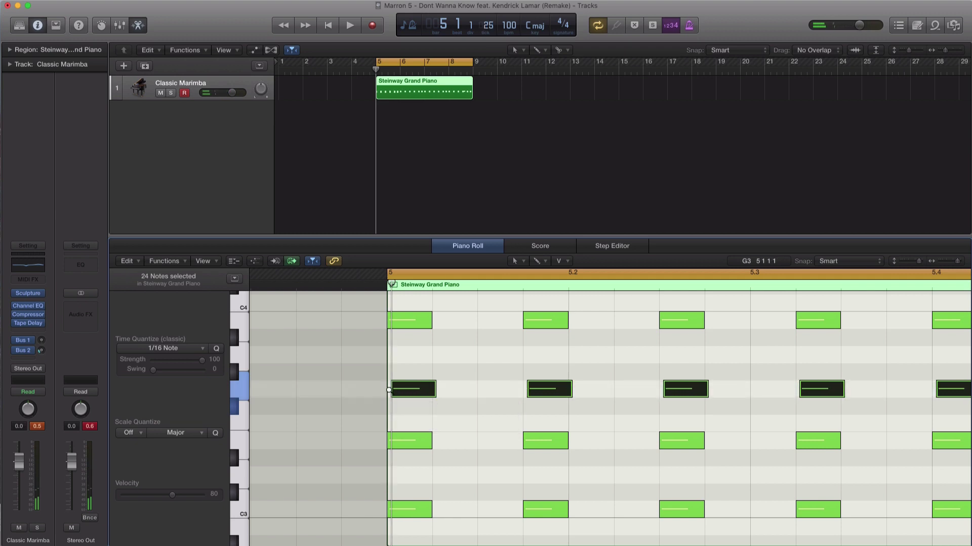
Select the chords' top row of notes across bars 5 to 8 and shift them slightly later than the G3 and F#3 notes.
{"action": "scroll", "coordinate": [390, 390], "scroll_direction": "down", "scroll_amount": 3}
{"action": "scroll", "coordinate": [389, 390], "scroll_direction": "down", "scroll_amount": 6}
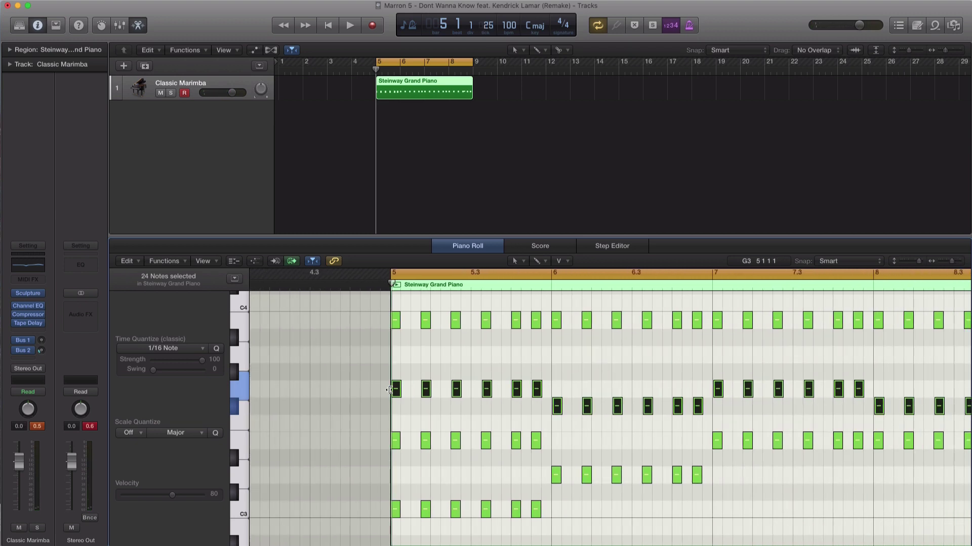
{"action": "left_click_drag", "start_coordinate": [360, 320], "coordinate": [798, 326]}
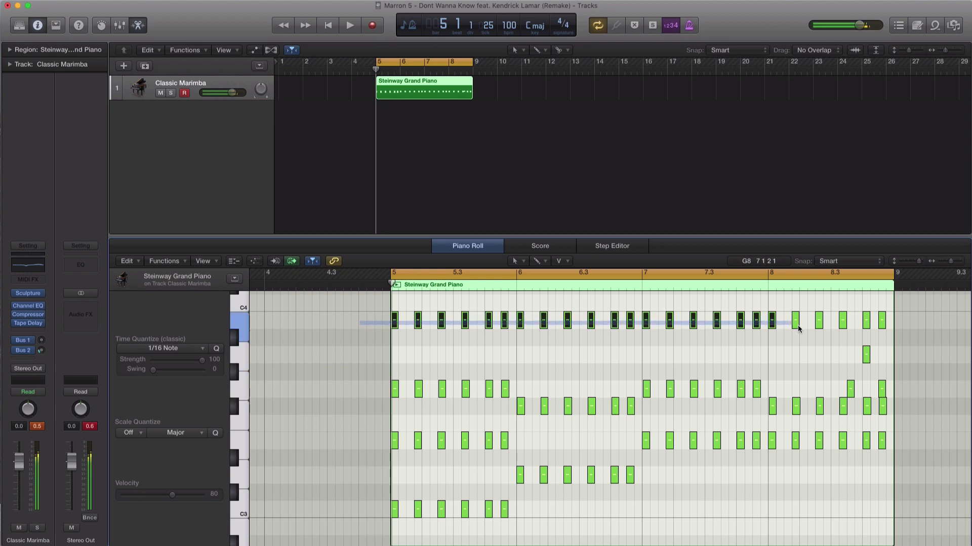
{"action": "left_click_drag", "start_coordinate": [878, 328], "coordinate": [884, 329]}
{"action": "scroll", "coordinate": [342, 389], "scroll_direction": "up", "scroll_amount": 8}
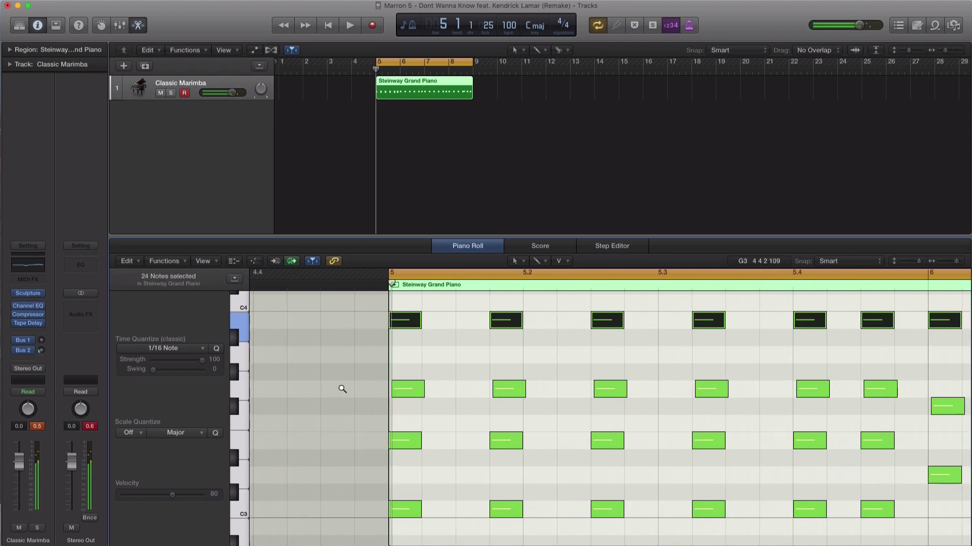
{"action": "left_click_drag", "start_coordinate": [402, 327], "coordinate": [409, 327]}
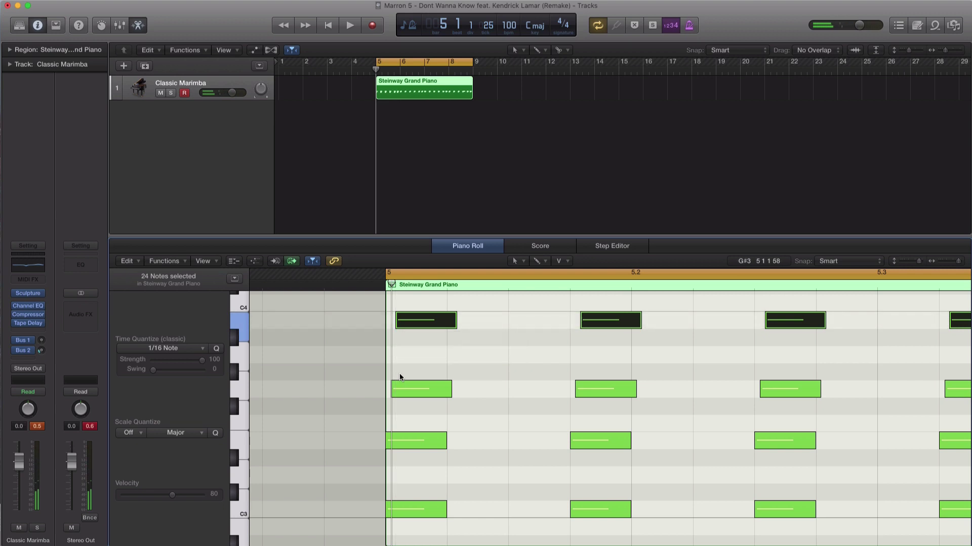
Play the bar 5 to 8 loop to compare the chords with and without the delayed top notes.
{"action": "key", "text": "space"}
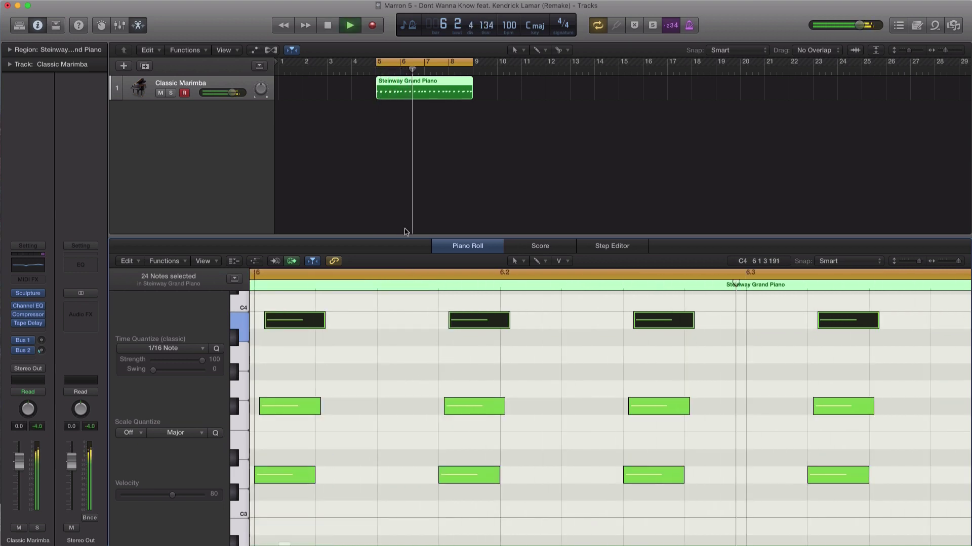
{"action": "scroll", "coordinate": [436, 332], "scroll_direction": "down", "scroll_amount": 10}
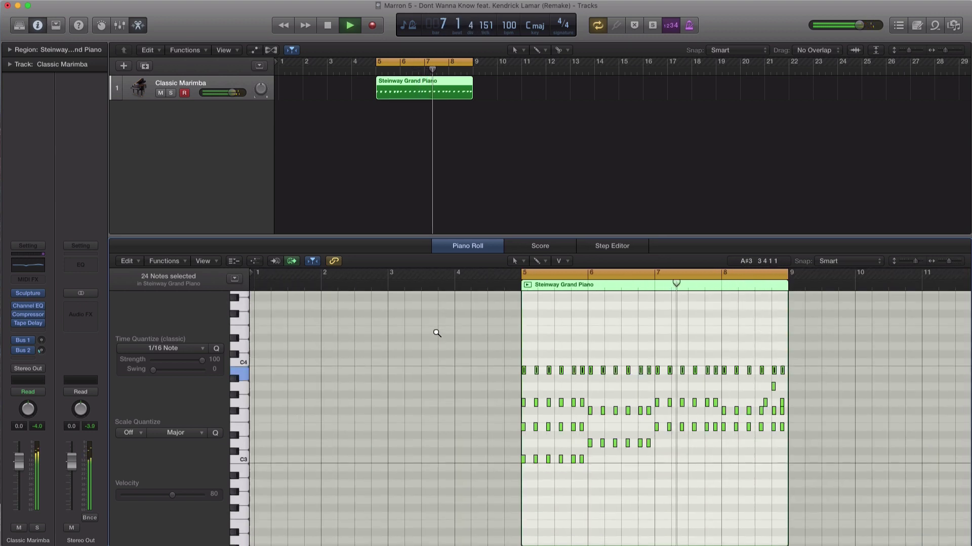
{"action": "scroll", "coordinate": [437, 334], "scroll_direction": "down", "scroll_amount": 5}
{"action": "key", "text": "space"}
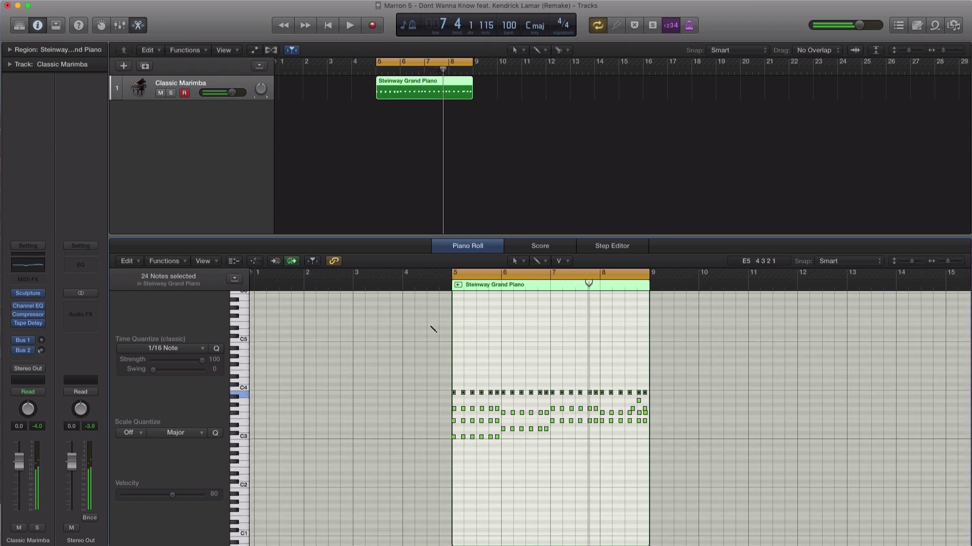
{"action": "key", "text": "space"}
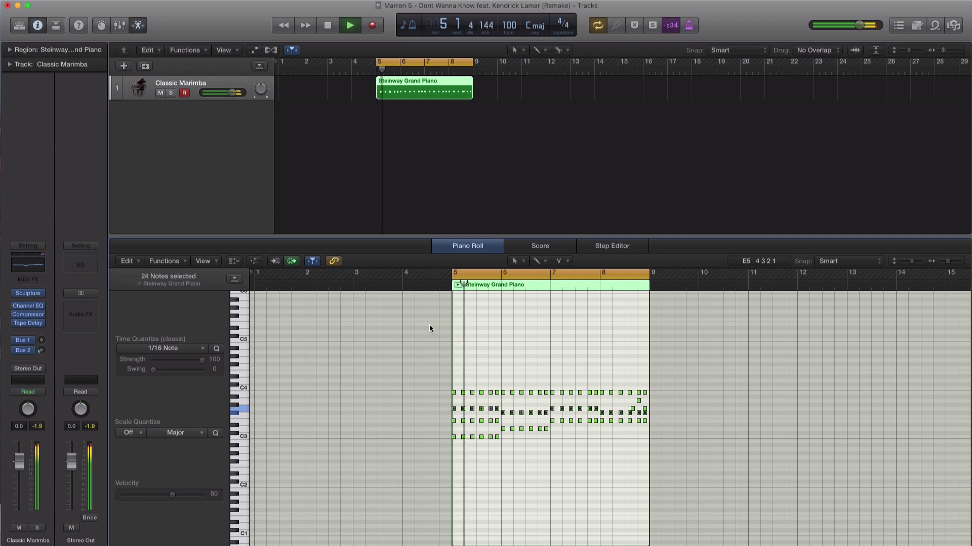
{"action": "key", "text": "space"}
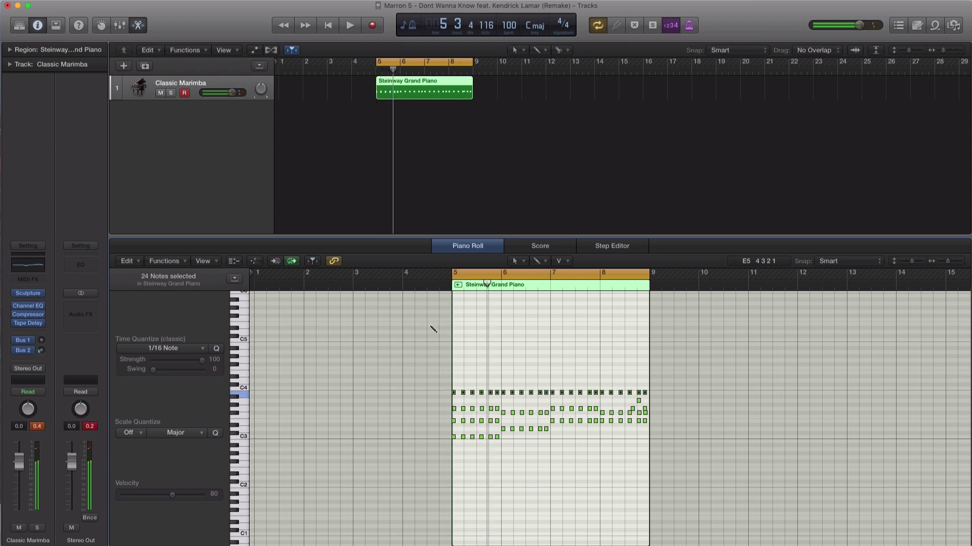
Bypass the Tape Delay on the Classic Marimba track while the loop plays and stop playback.
{"action": "key", "text": "space"}
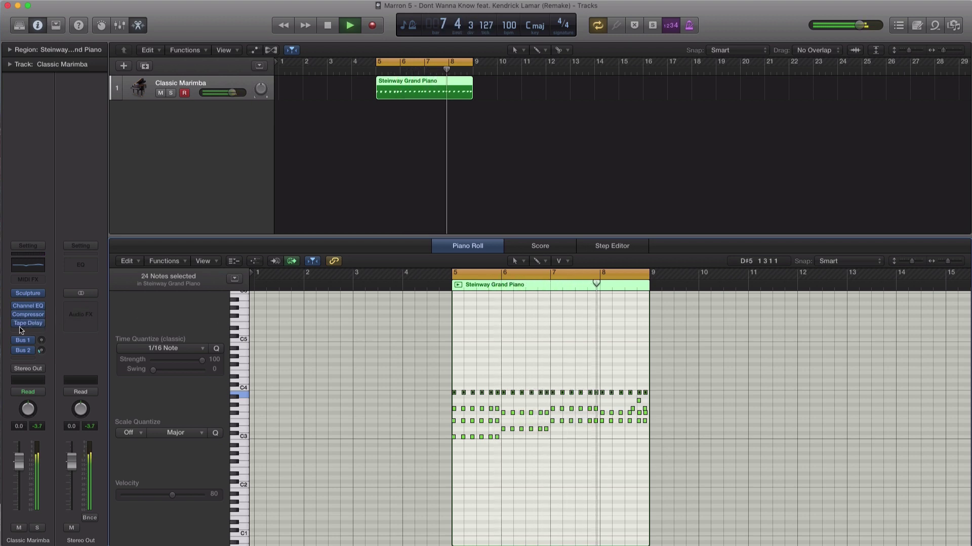
{"action": "mouse_move", "coordinate": [18, 328]}
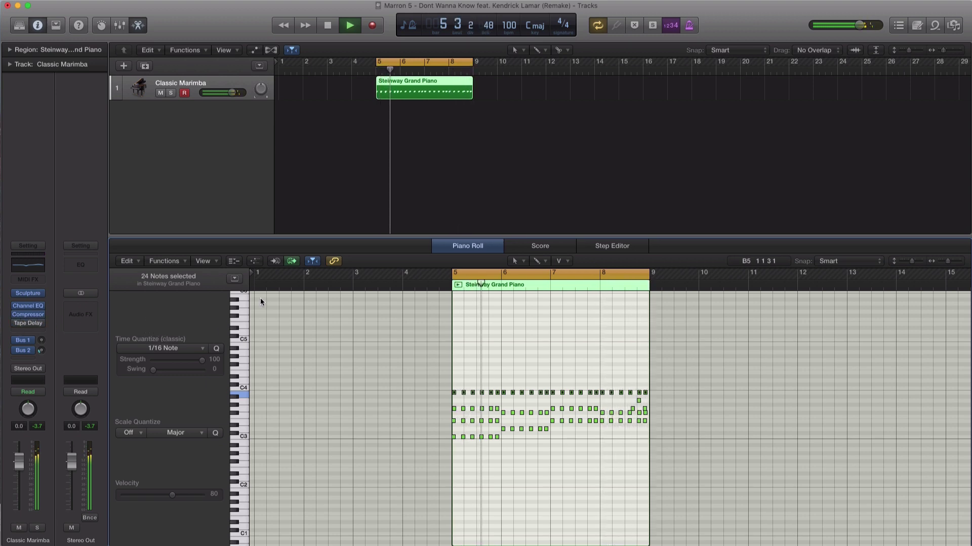
{"action": "key", "text": "space"}
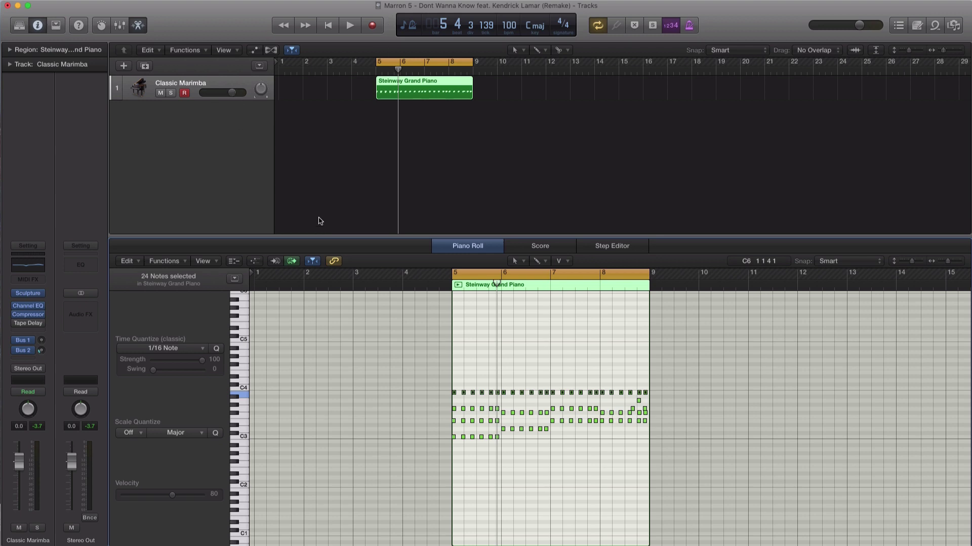
Replace the mixer and editor view with the Loop Browser, filter the loops to Vocals and audition Andre Background 05.
{"action": "key", "text": "x"}
{"action": "key", "text": "x"}
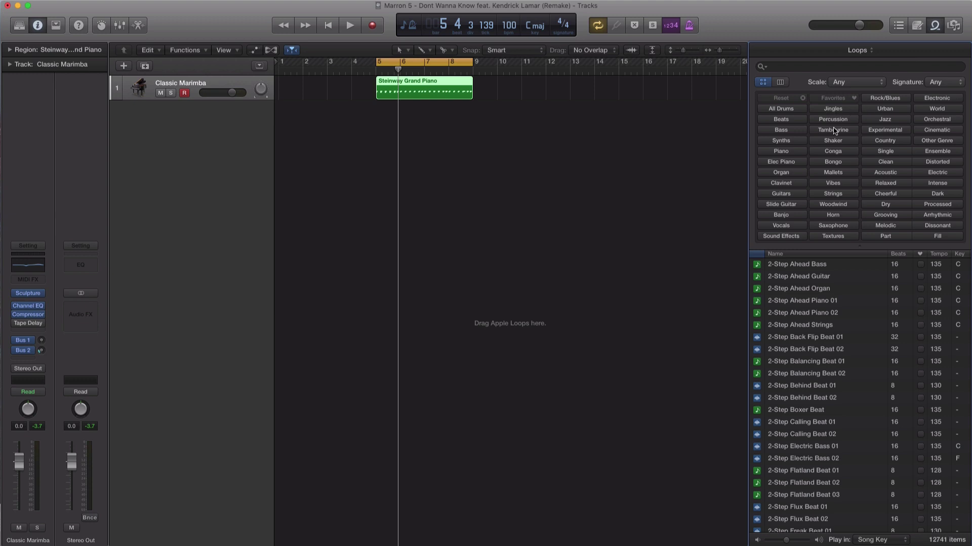
{"action": "left_click", "coordinate": [782, 225]}
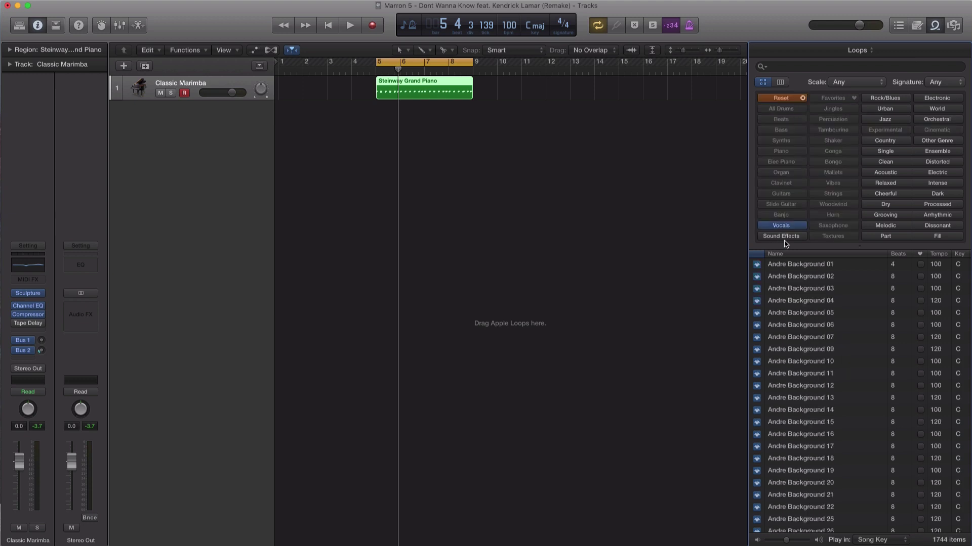
{"action": "left_click", "coordinate": [794, 303]}
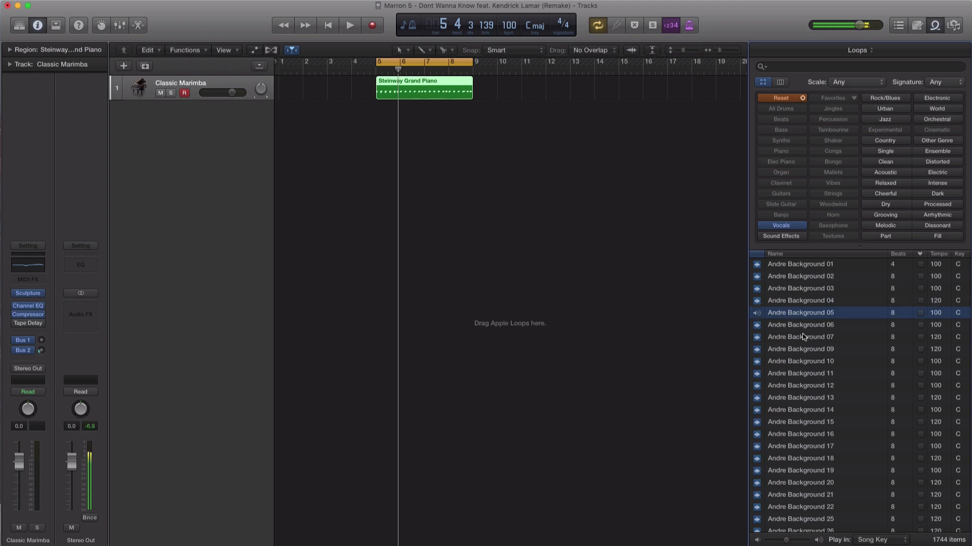
Audition Andre Improv 06 and its neighbouring vocal loop, and add Andre Improv 06 on a new track at bar 5.
{"action": "scroll", "coordinate": [790, 324], "scroll_direction": "down", "scroll_amount": 6}
{"action": "scroll", "coordinate": [804, 355], "scroll_direction": "down", "scroll_amount": 4}
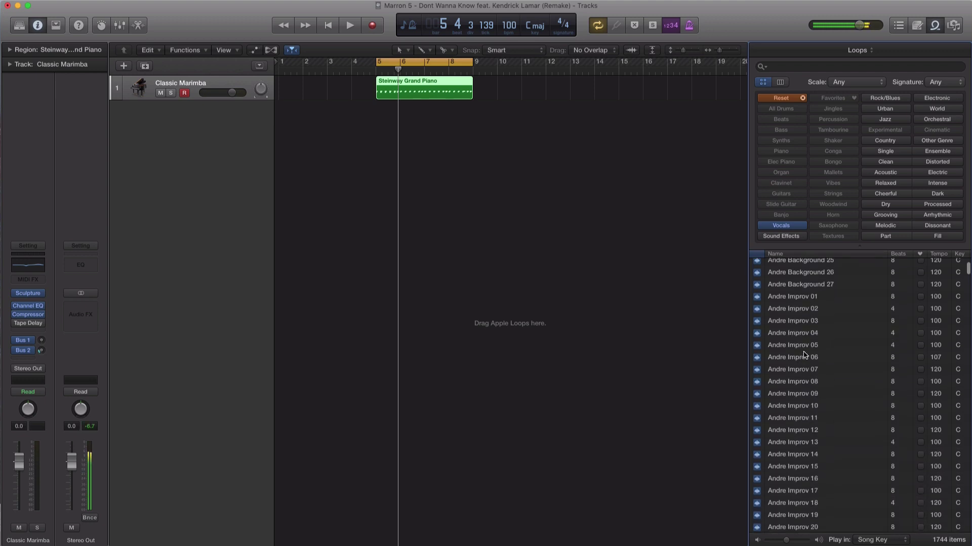
{"action": "left_click", "coordinate": [803, 361]}
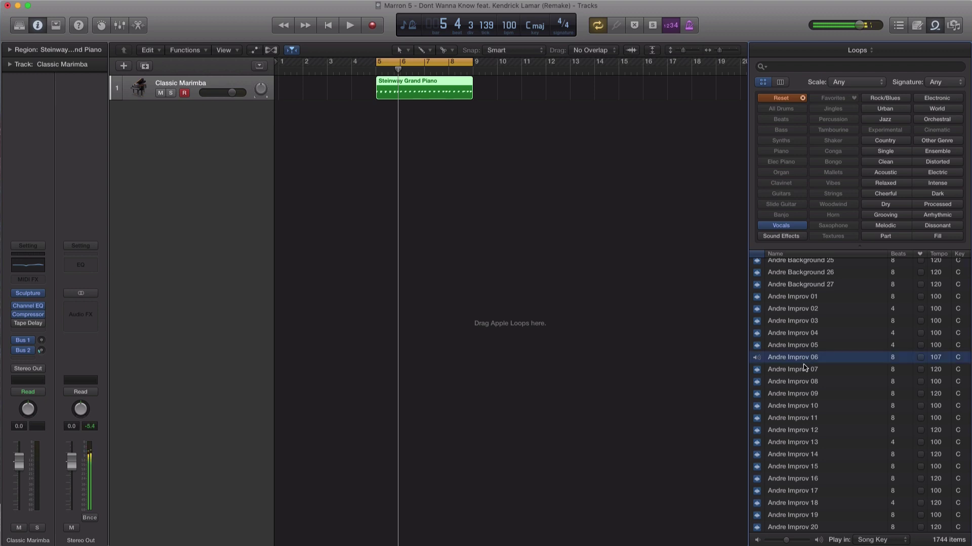
{"action": "left_click", "coordinate": [803, 372]}
{"action": "left_click", "coordinate": [801, 361]}
{"action": "left_click_drag", "start_coordinate": [801, 361], "coordinate": [380, 231]}
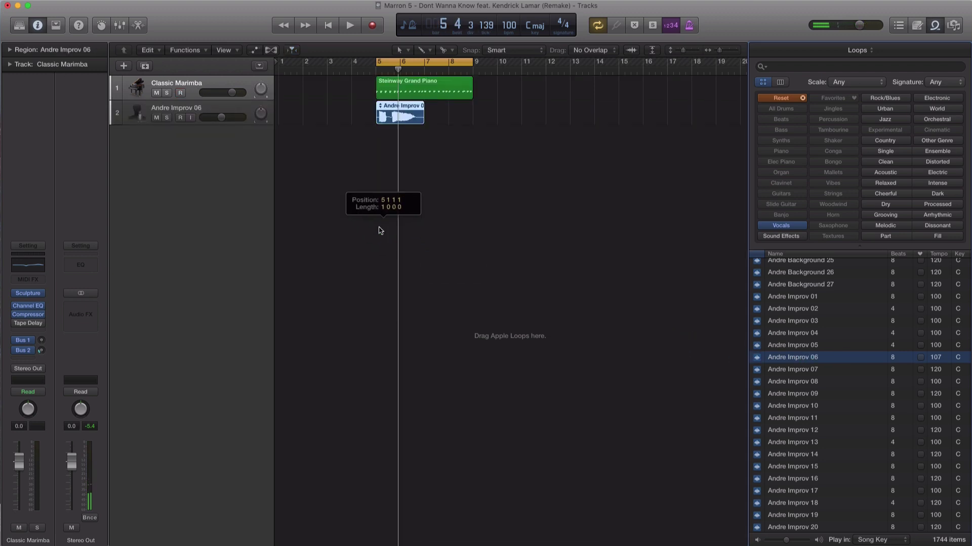
Trim the Andre Improv 06 region to a snippet just over one beat long, place it at the start of bar 5 and play it.
{"action": "left_click_drag", "start_coordinate": [423, 122], "coordinate": [388, 127]}
{"action": "key", "text": "super+Right"}
{"action": "key", "text": "super+Right"}
{"action": "key", "text": "super+Right"}
{"action": "key", "text": "super+Right"}
{"action": "key", "text": "super+Right"}
{"action": "key", "text": "super+Right"}
{"action": "key", "text": "super+Right"}
{"action": "key", "text": "super+Right"}
{"action": "key", "text": "super+Right"}
{"action": "key", "text": "super+Right"}
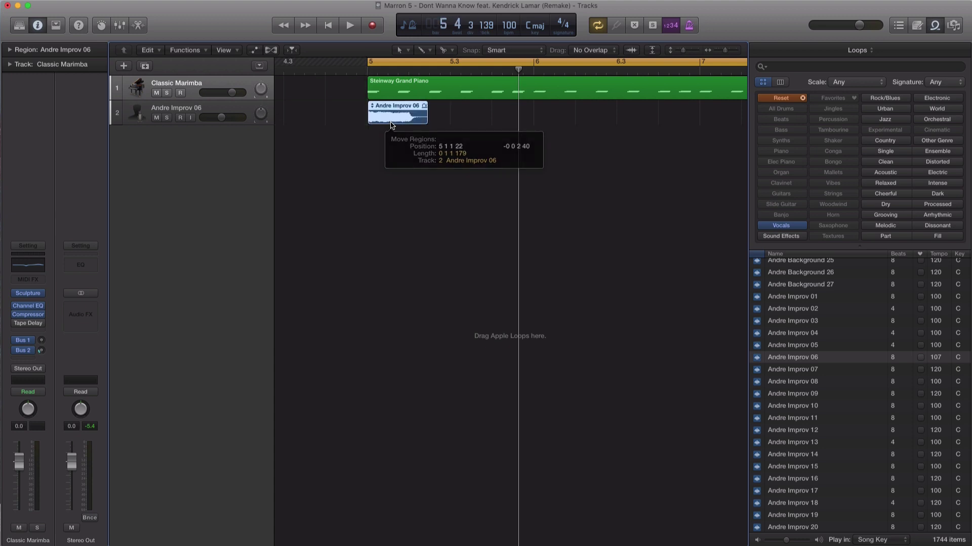
{"action": "key", "text": "shift+space"}
{"action": "key", "text": "space"}
Convert the trimmed Andre Improv 06 region to a new sampler track with zones created from regions.
{"action": "right_click", "coordinate": [391, 119]}
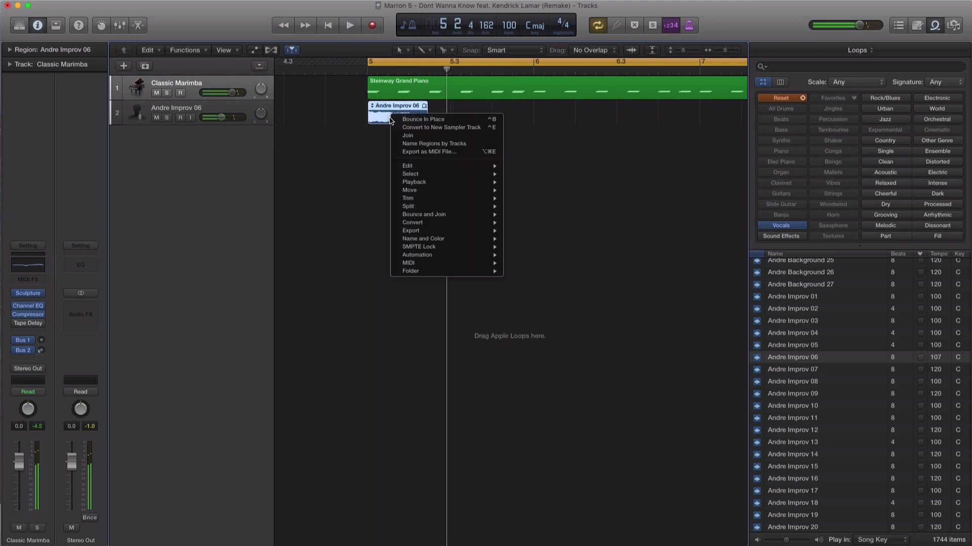
{"action": "left_click", "coordinate": [414, 128]}
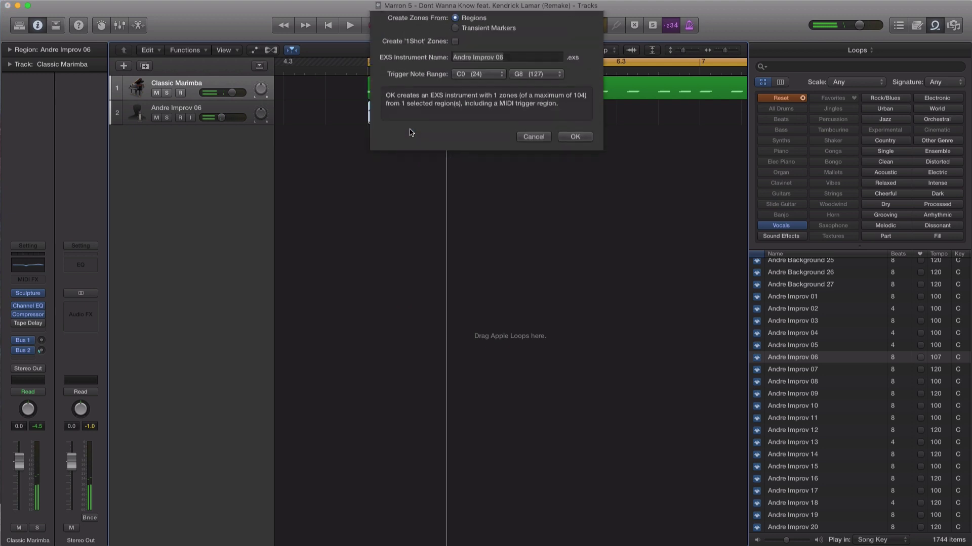
{"action": "left_click", "coordinate": [578, 163]}
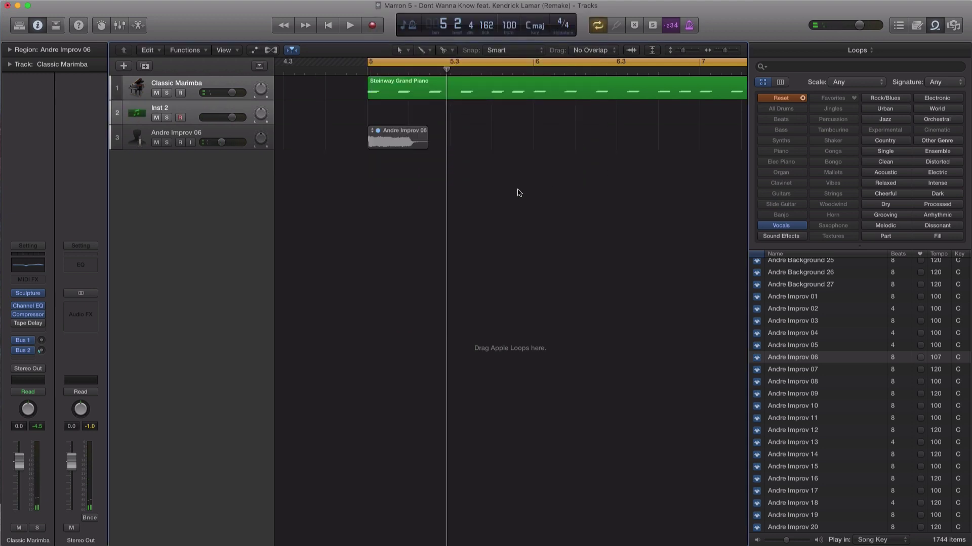
{"action": "left_click", "coordinate": [460, 140]}
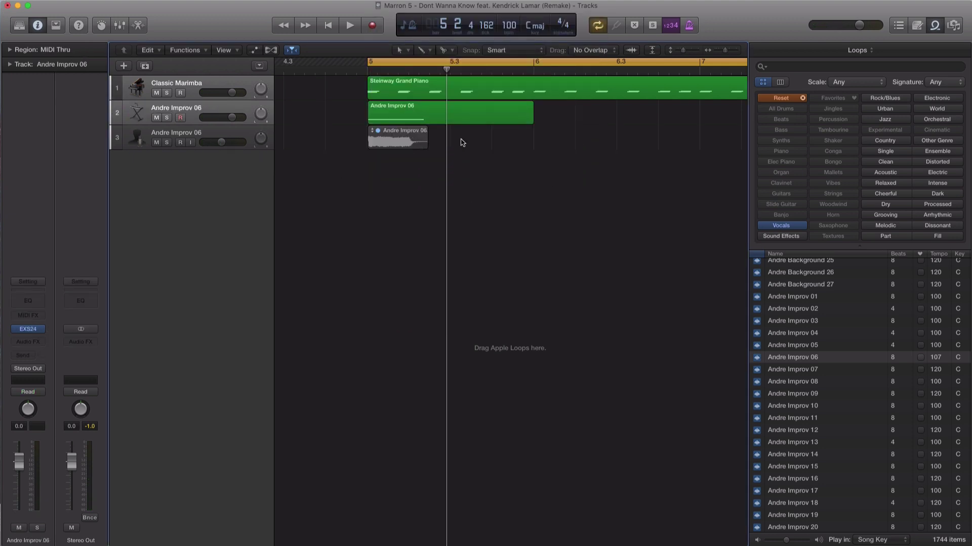
{"action": "left_click", "coordinate": [457, 124]}
Select the Andre Improv 06 sampler track and play its region briefly together with the marimba.
{"action": "left_click", "coordinate": [200, 86]}
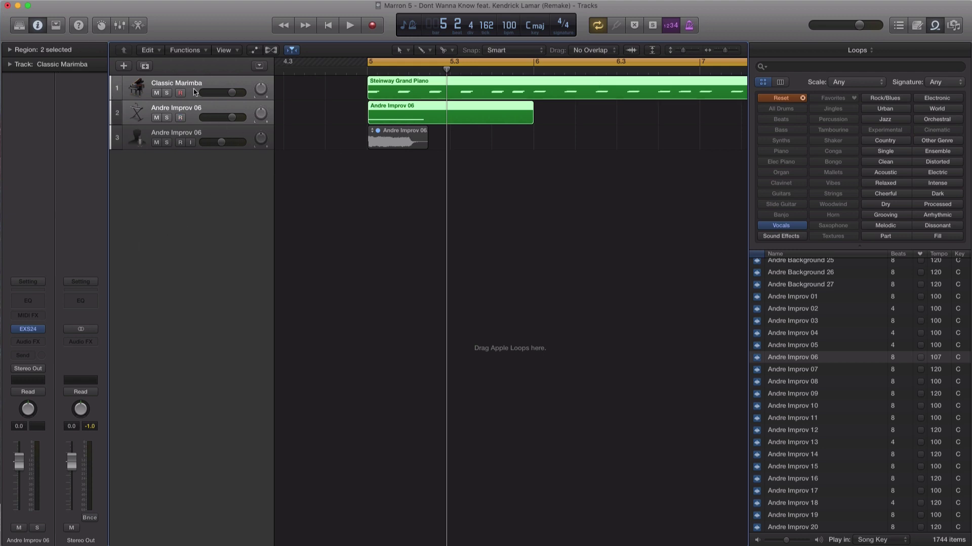
{"action": "left_click", "coordinate": [196, 111]}
{"action": "key", "text": "space"}
{"action": "key", "text": "space"}
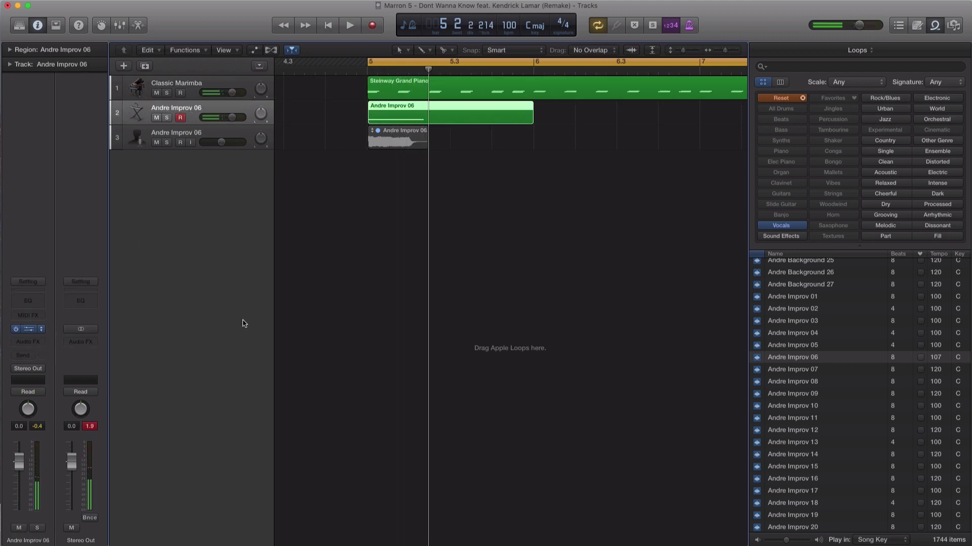
Extend the Andre Improv 06 zone's key range to C-1 through B0 in the EXS24 instrument editor and save the instrument.
{"action": "left_click", "coordinate": [453, 85]}
{"action": "left_click_drag", "start_coordinate": [370, 44], "coordinate": [491, 66]}
{"action": "left_click", "coordinate": [668, 133]}
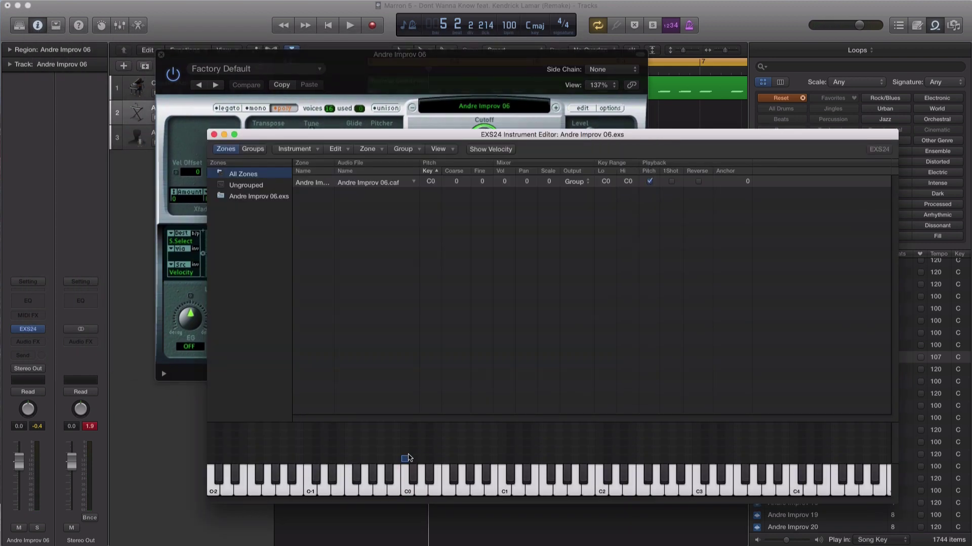
{"action": "left_click_drag", "start_coordinate": [408, 461], "coordinate": [406, 459]}
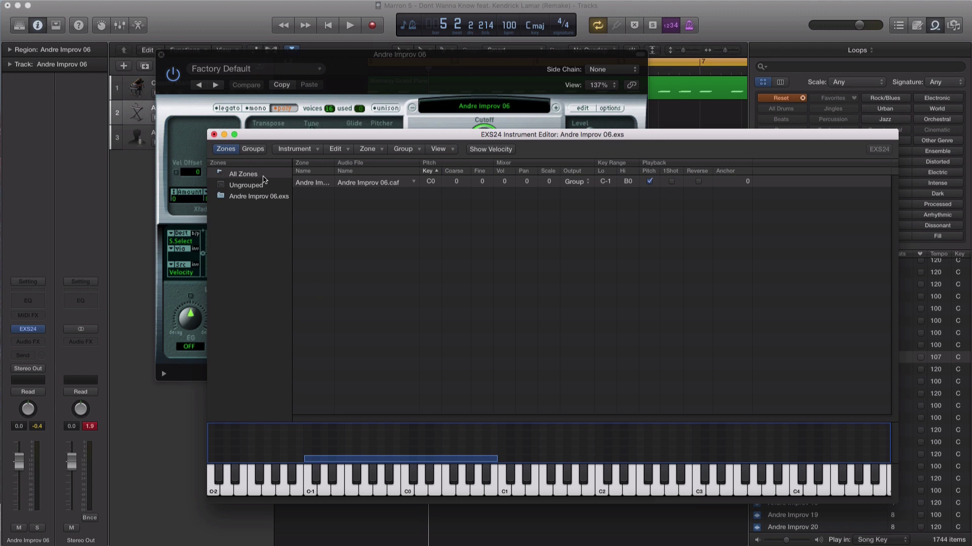
{"action": "left_click", "coordinate": [213, 135]}
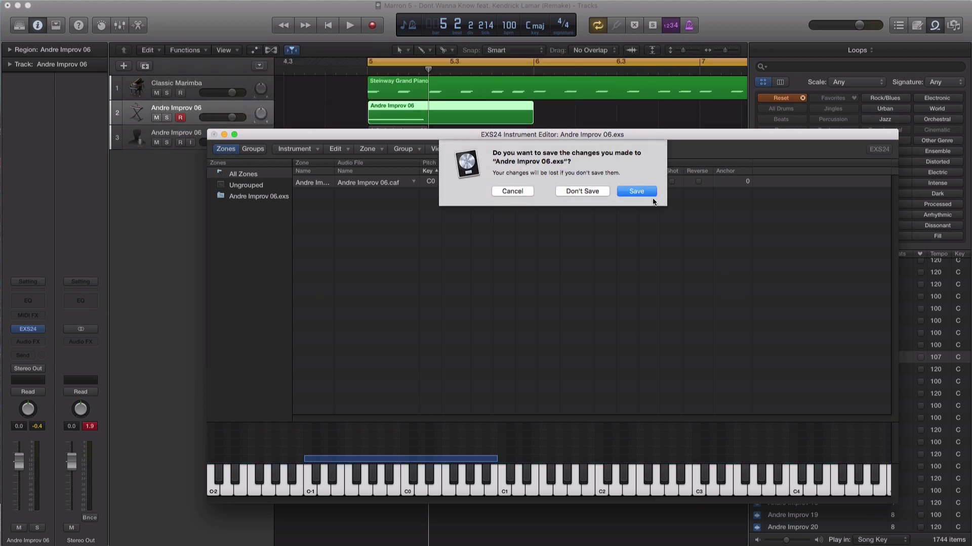
{"action": "left_click", "coordinate": [638, 197]}
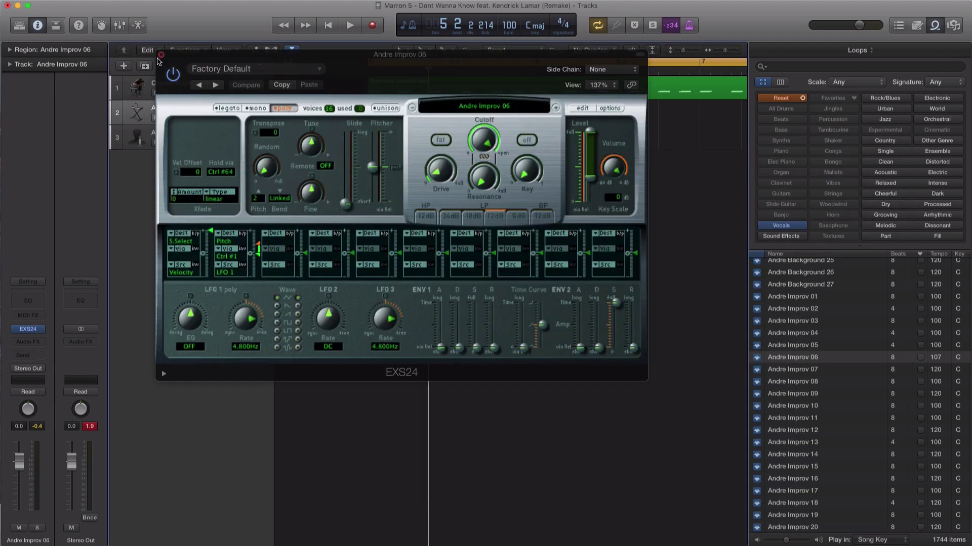
{"action": "left_click", "coordinate": [160, 55]}
Open the Andre Improv 06 sampler region in the Piano Roll and move its C0 note down to B-1.
{"action": "double_click", "coordinate": [434, 118]}
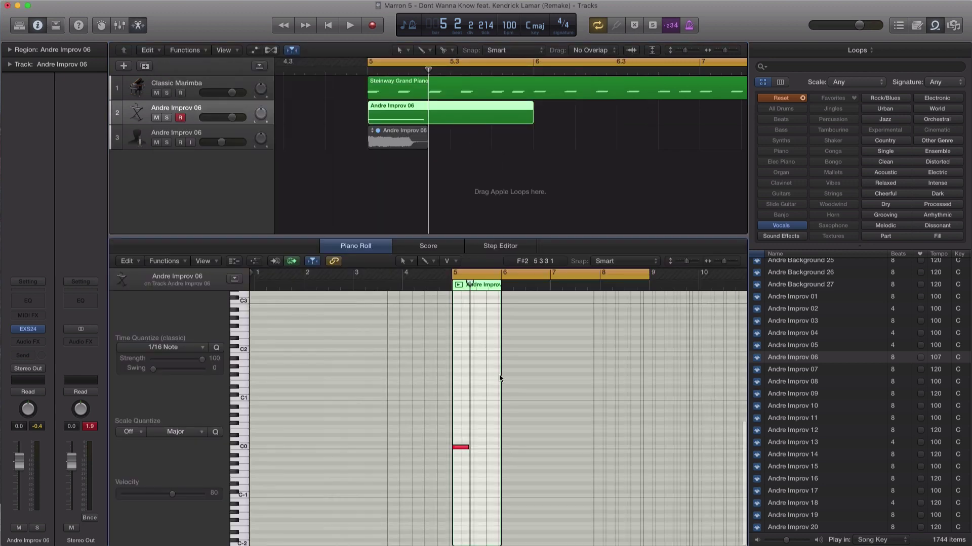
{"action": "left_click", "coordinate": [463, 447]}
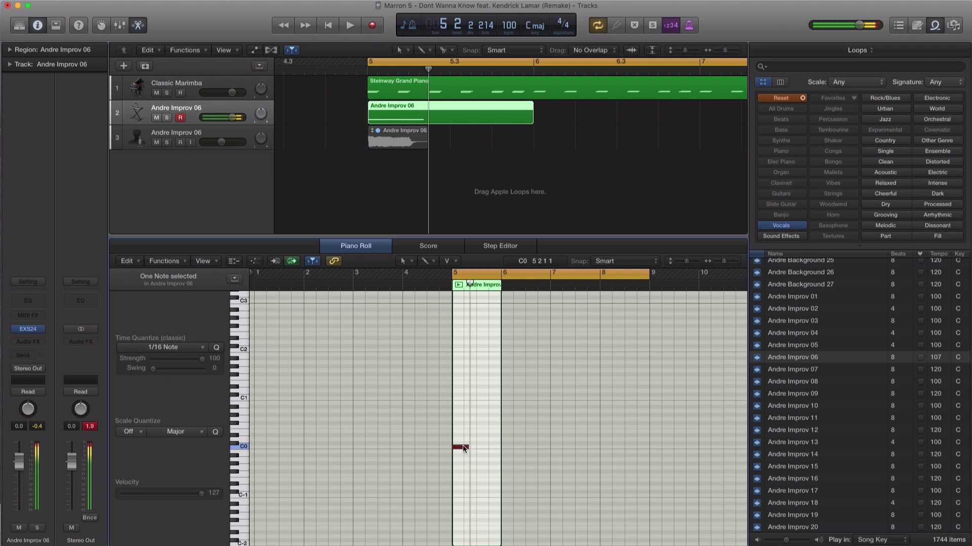
{"action": "left_click", "coordinate": [463, 448]}
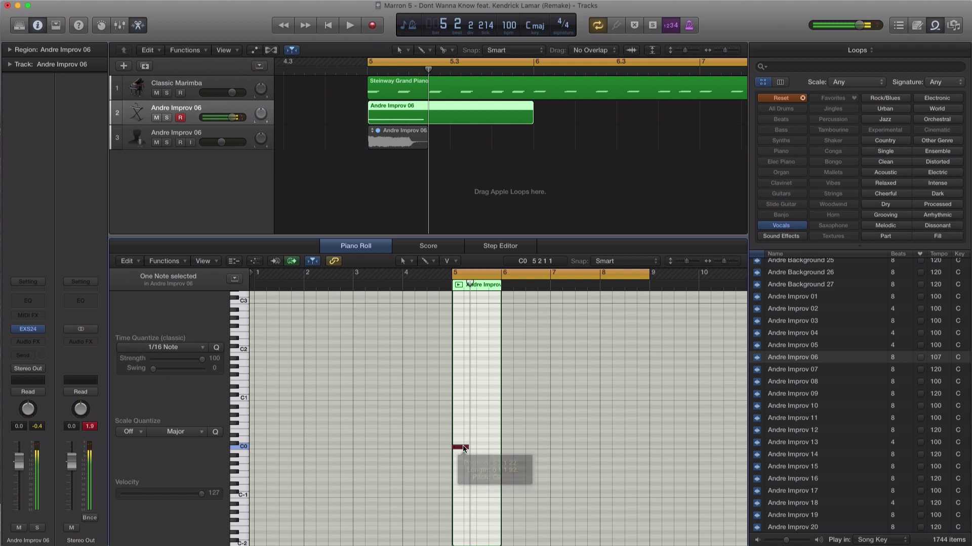
{"action": "left_click", "coordinate": [505, 454], "text": "ctrl+alt"}
{"action": "left_click", "coordinate": [505, 454], "text": "ctrl+alt"}
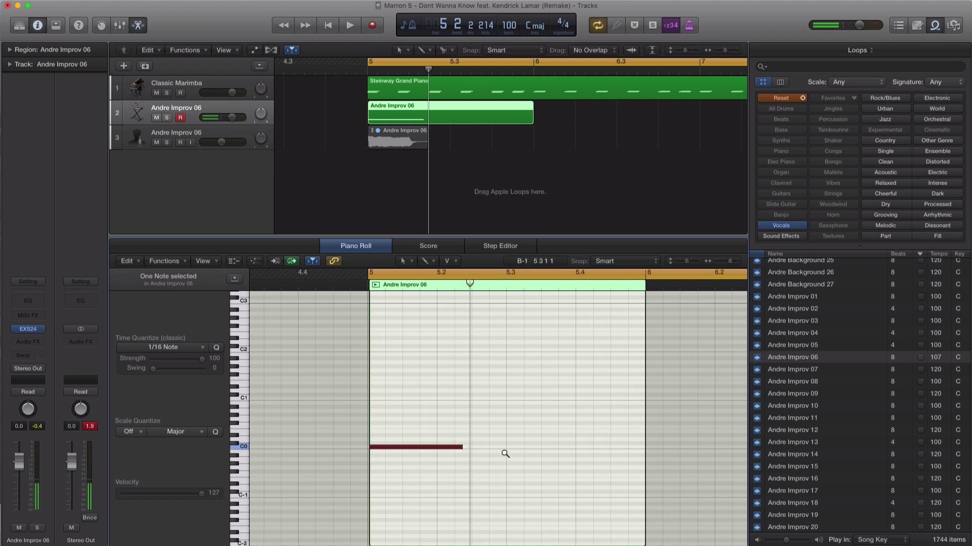
{"action": "scroll", "coordinate": [505, 454], "scroll_direction": "up", "scroll_amount": 3}
{"action": "scroll", "coordinate": [505, 453], "scroll_direction": "up", "scroll_amount": 5}
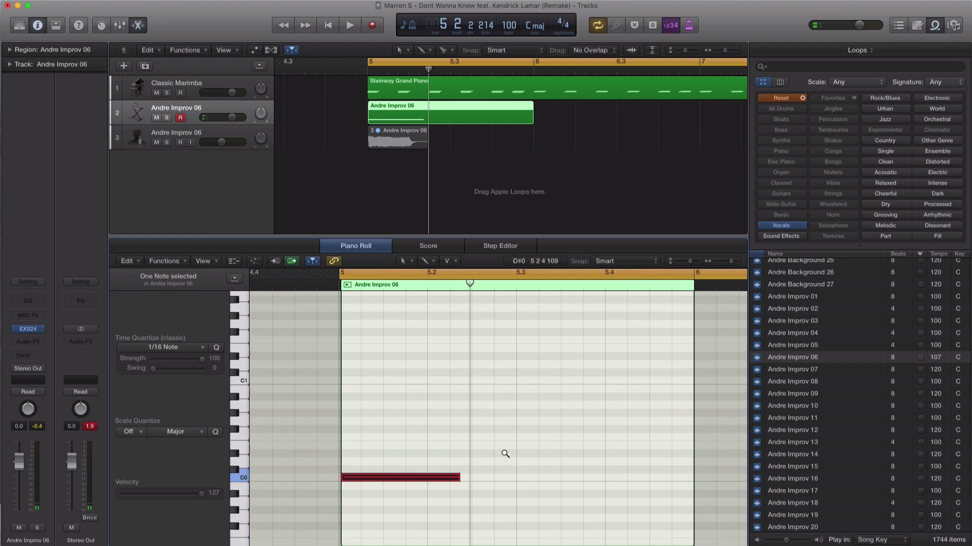
{"action": "left_click", "coordinate": [403, 465]}
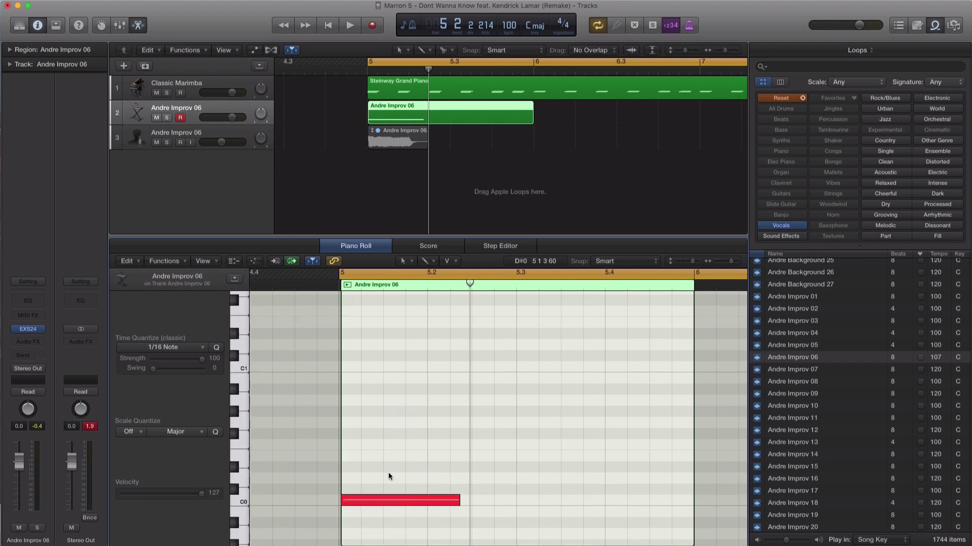
{"action": "mouse_move", "coordinate": [382, 500]}
{"action": "left_mouse_down"}
{"action": "mouse_move", "coordinate": [380, 393]}
{"action": "mouse_move", "coordinate": [381, 497]}
{"action": "left_mouse_up"}
{"action": "scroll", "coordinate": [381, 497], "scroll_direction": "down", "scroll_amount": 4}
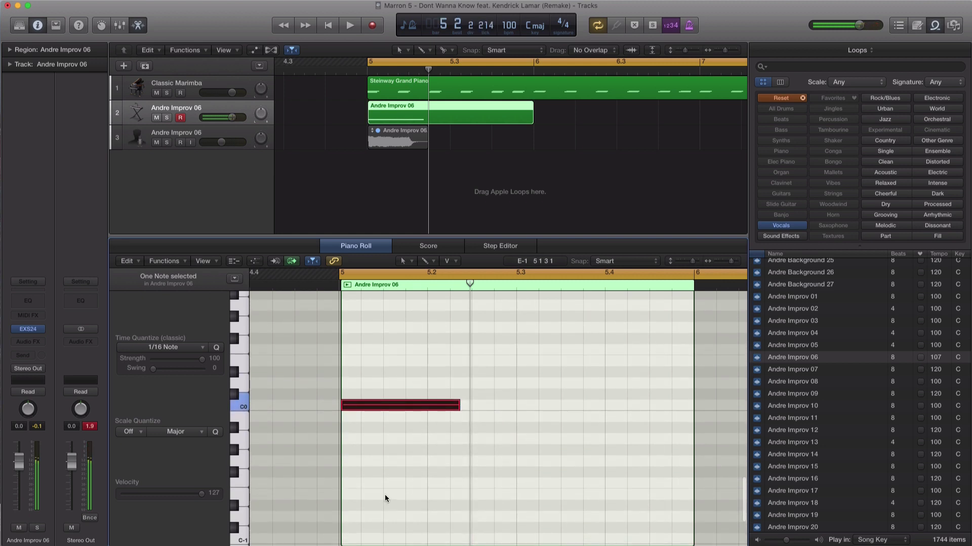
{"action": "scroll", "coordinate": [387, 496], "scroll_direction": "down", "scroll_amount": 3}
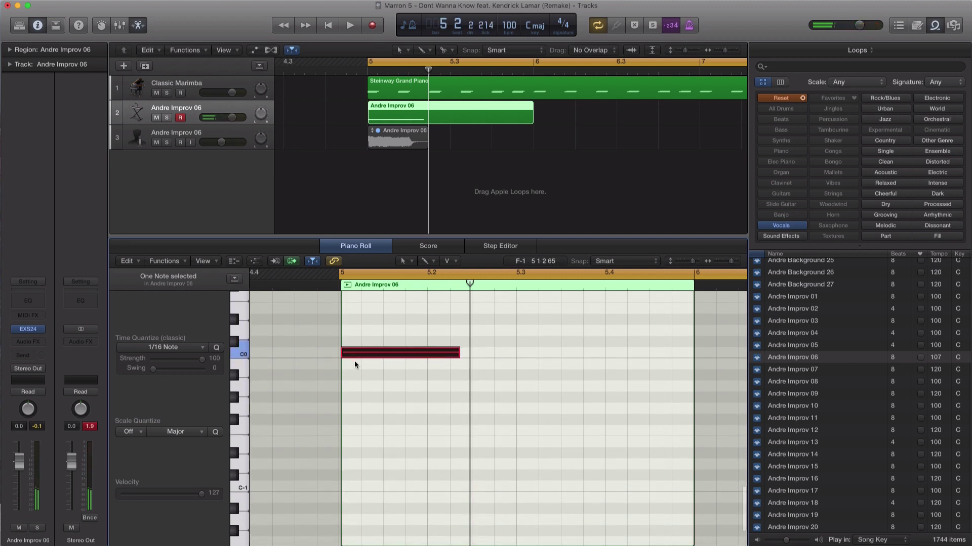
{"action": "left_click_drag", "start_coordinate": [367, 355], "coordinate": [368, 364]}
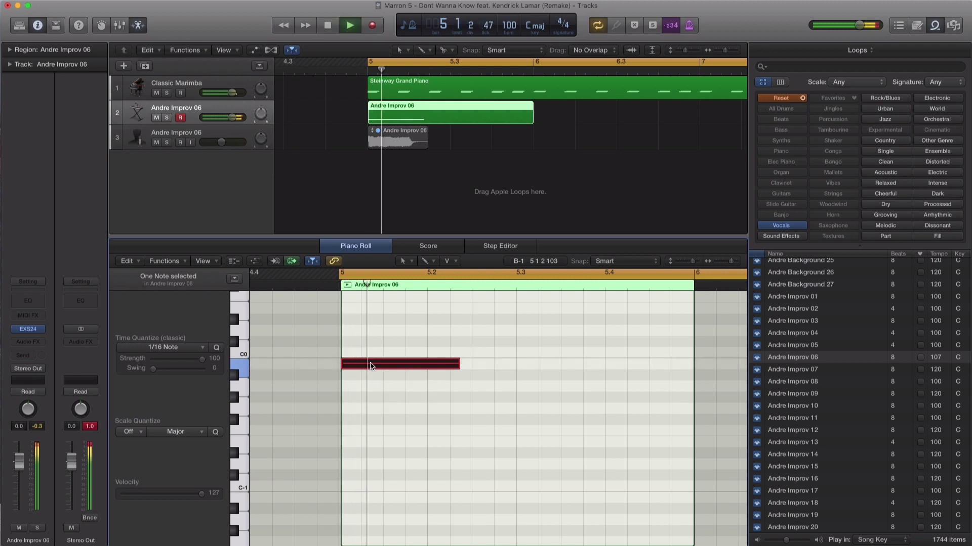
Shorten the B-1 note at the start of bar 5 to about half a beat and audition it with the marimba.
{"action": "left_click_drag", "start_coordinate": [457, 367], "coordinate": [428, 415]}
{"action": "key", "text": "space"}
{"action": "key", "text": "space"}
{"action": "key", "text": "super+z"}
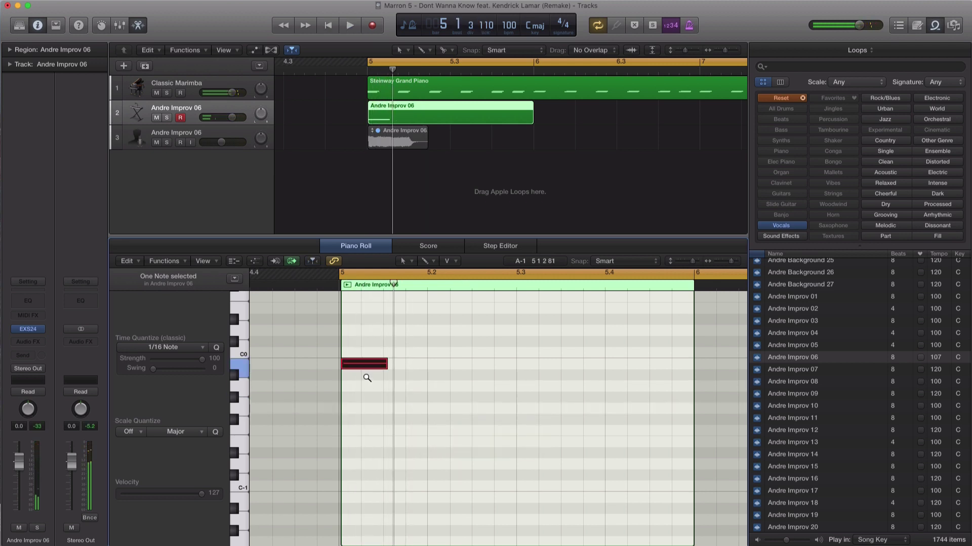
Copy the note to G-1 just before beat 2 and to D-1 around the middle of beat 2, playing each addition.
{"action": "left_click_drag", "start_coordinate": [360, 365], "coordinate": [424, 411]}
{"action": "key", "text": "space"}
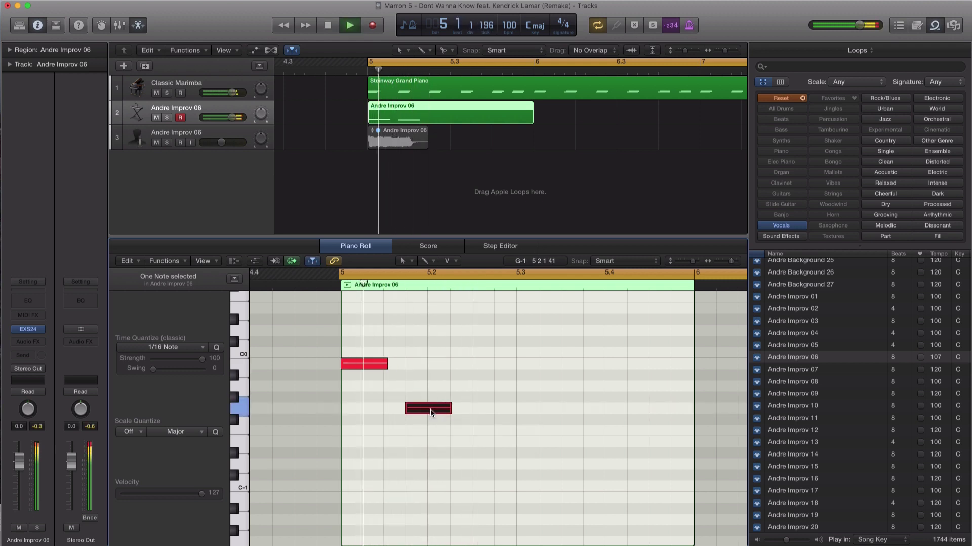
{"action": "key", "text": "space"}
{"action": "left_click_drag", "start_coordinate": [419, 411], "coordinate": [480, 463]}
{"action": "key", "text": "space"}
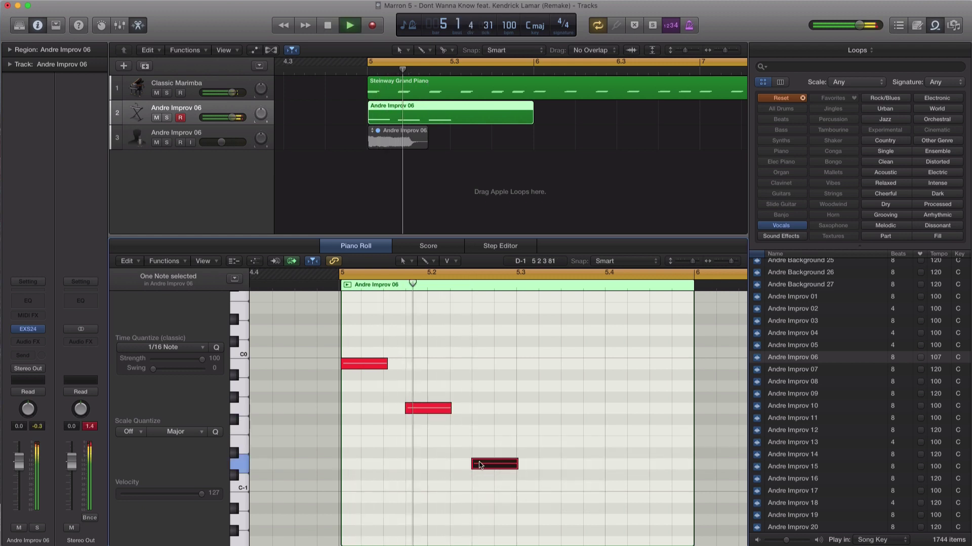
{"action": "key", "text": "space"}
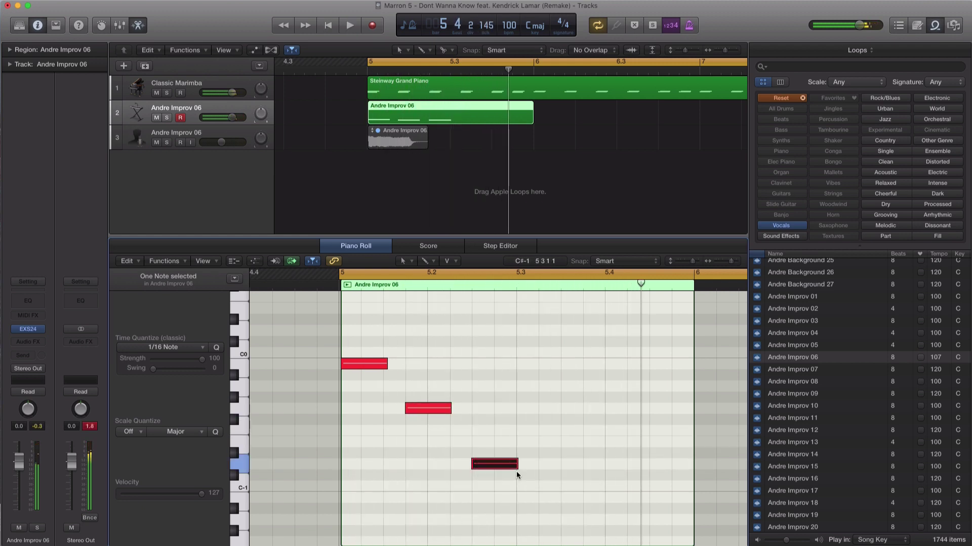
Lengthen the D-1 note slightly and play the three-note phrase.
{"action": "left_click_drag", "start_coordinate": [513, 469], "coordinate": [525, 468]}
{"action": "key", "text": "space"}
{"action": "scroll", "coordinate": [524, 469], "scroll_direction": "down", "scroll_amount": 5}
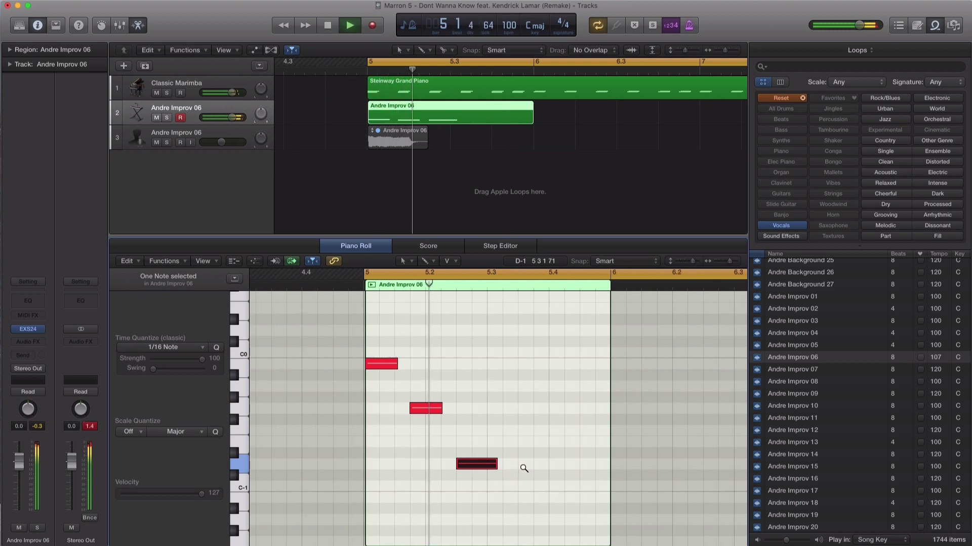
{"action": "scroll", "coordinate": [524, 469], "scroll_direction": "down", "scroll_amount": 1}
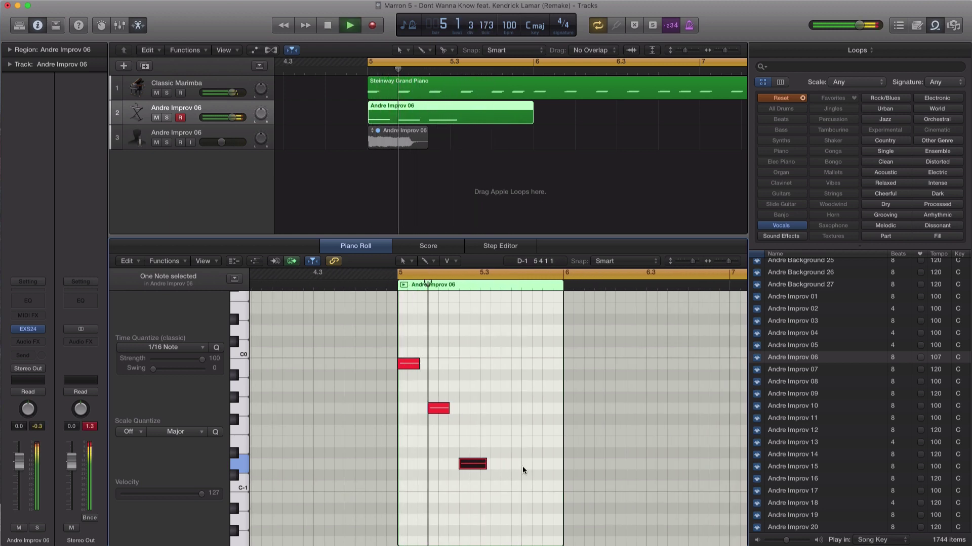
{"action": "key", "text": "space"}
Copy the opening B-1 note to the end of bar 5 and play the phrase.
{"action": "left_click_drag", "start_coordinate": [412, 368], "coordinate": [551, 371]}
{"action": "key", "text": "space"}
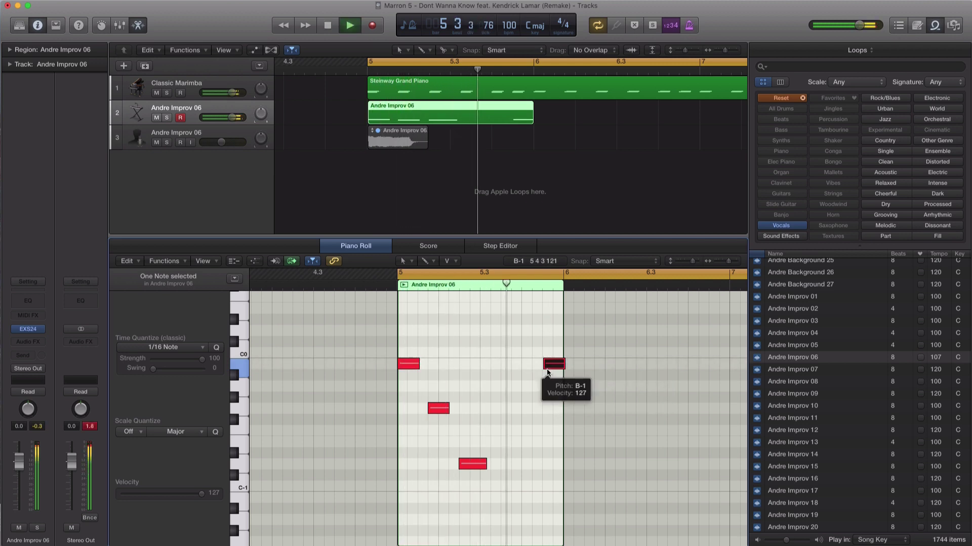
{"action": "key", "text": "space"}
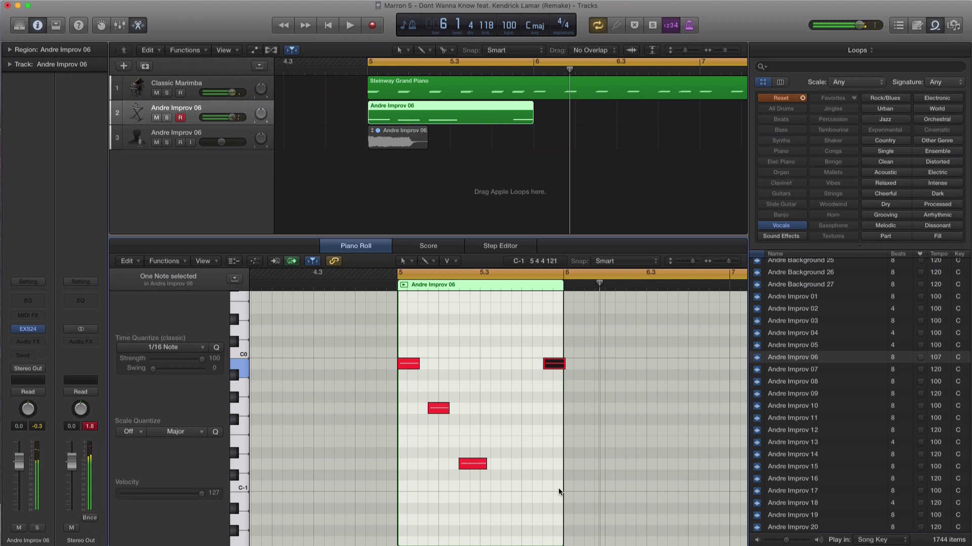
Copy all four notes of bar 5 into bar 6 at the same pitches and play both bars.
{"action": "left_click_drag", "start_coordinate": [559, 492], "coordinate": [528, 391]}
{"action": "left_click_drag", "start_coordinate": [588, 500], "coordinate": [400, 360]}
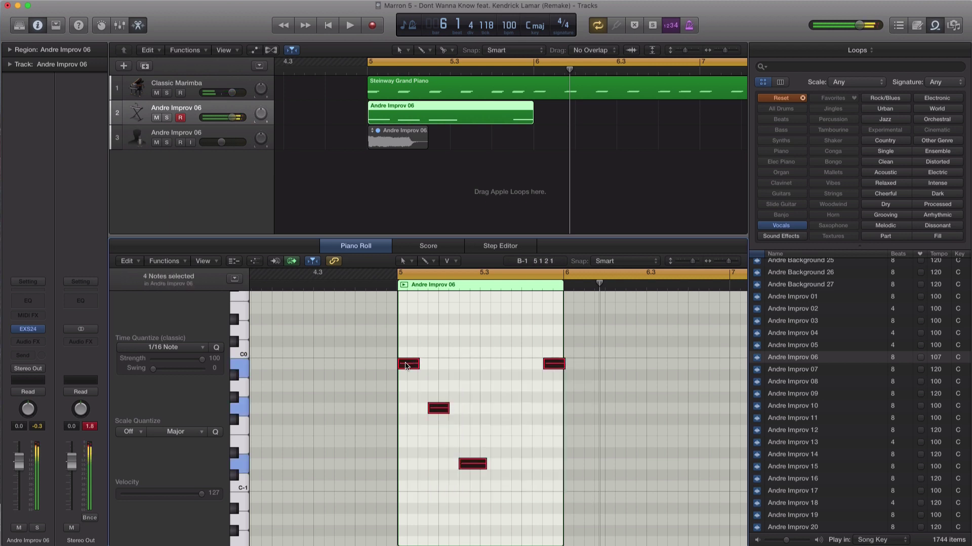
{"action": "left_click_drag", "start_coordinate": [439, 408], "coordinate": [605, 408]}
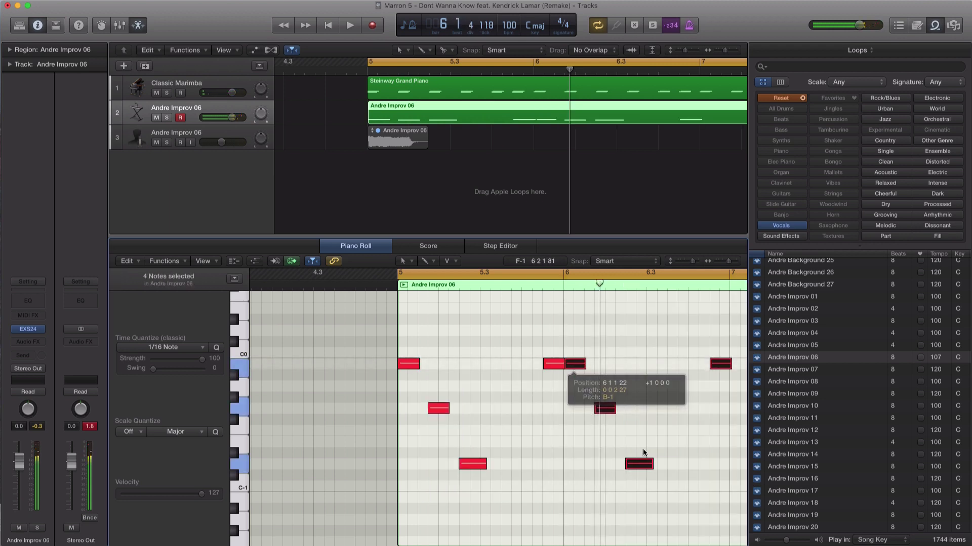
{"action": "left_click", "coordinate": [693, 474], "text": "ctrl+alt"}
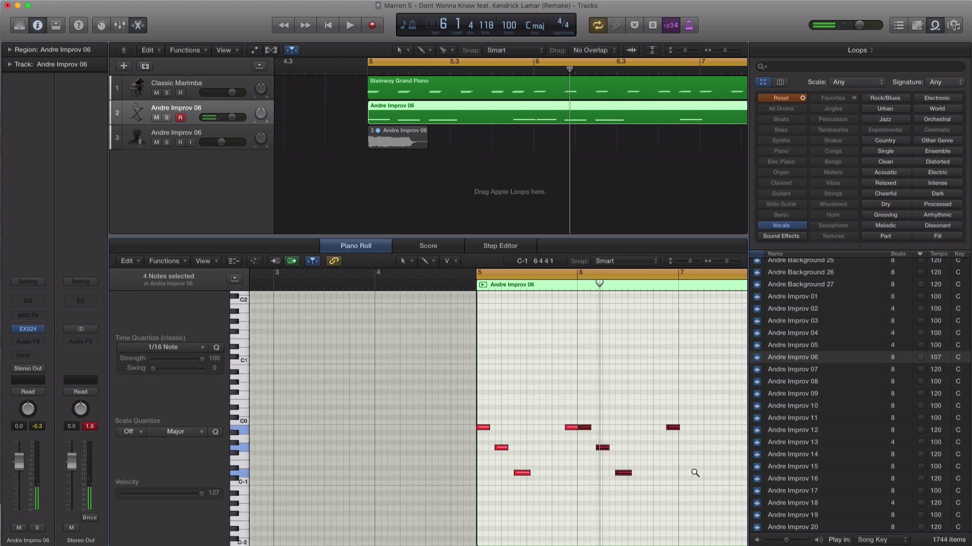
{"action": "left_click", "coordinate": [553, 475], "text": "ctrl+alt"}
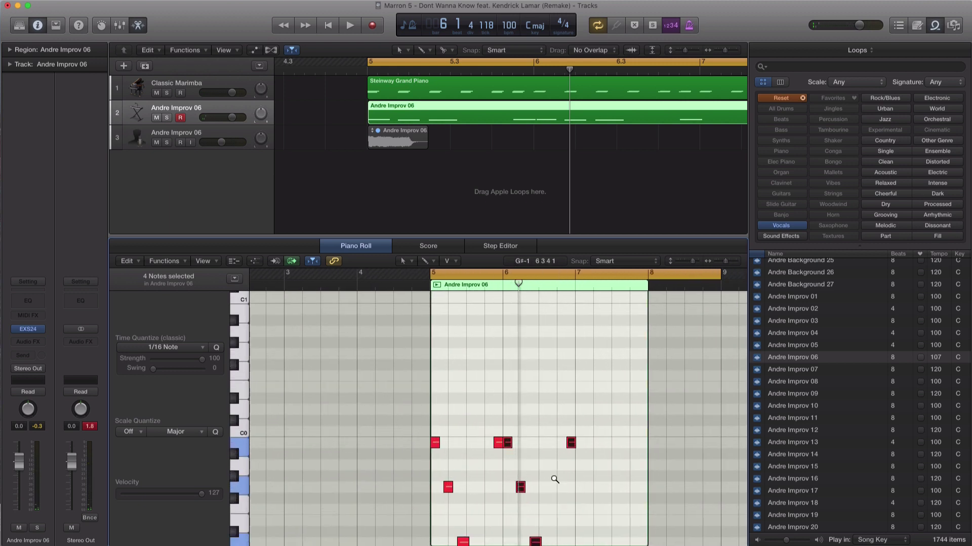
{"action": "key", "text": "space"}
{"action": "scroll", "coordinate": [554, 478], "scroll_direction": "down", "scroll_amount": 3}
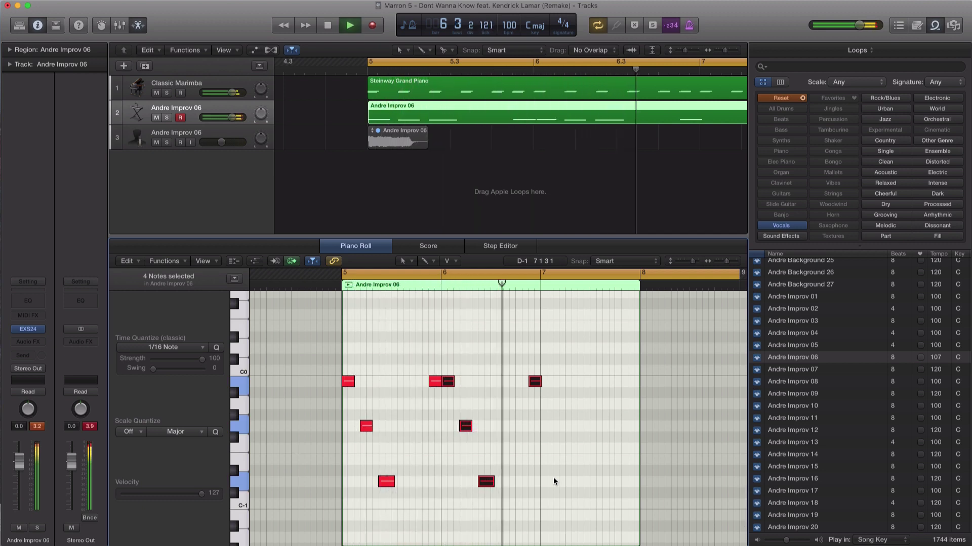
{"action": "key", "text": "space"}
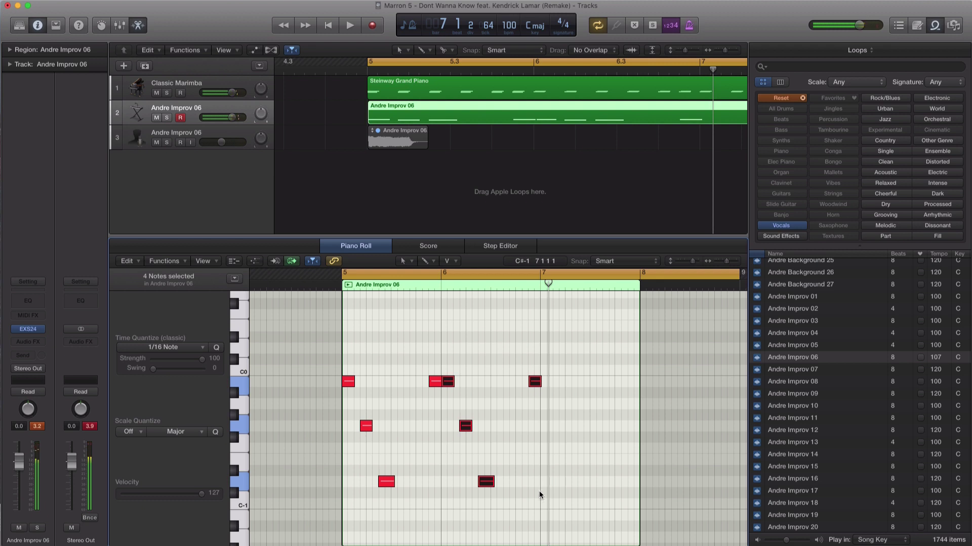
Copy bar 6's first three notes into bar 7 and add B-1, D0 and B-1 notes in bar 7's second half.
{"action": "left_click_drag", "start_coordinate": [529, 498], "coordinate": [544, 388]}
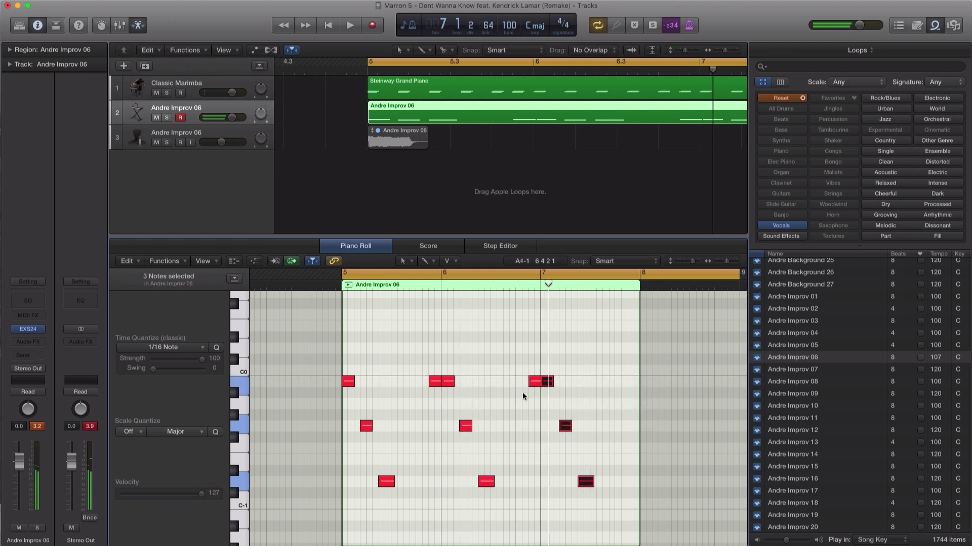
{"action": "left_click_drag", "start_coordinate": [449, 382], "coordinate": [605, 390]}
{"action": "key", "text": "space"}
{"action": "scroll", "coordinate": [582, 424], "scroll_direction": "up", "scroll_amount": 5}
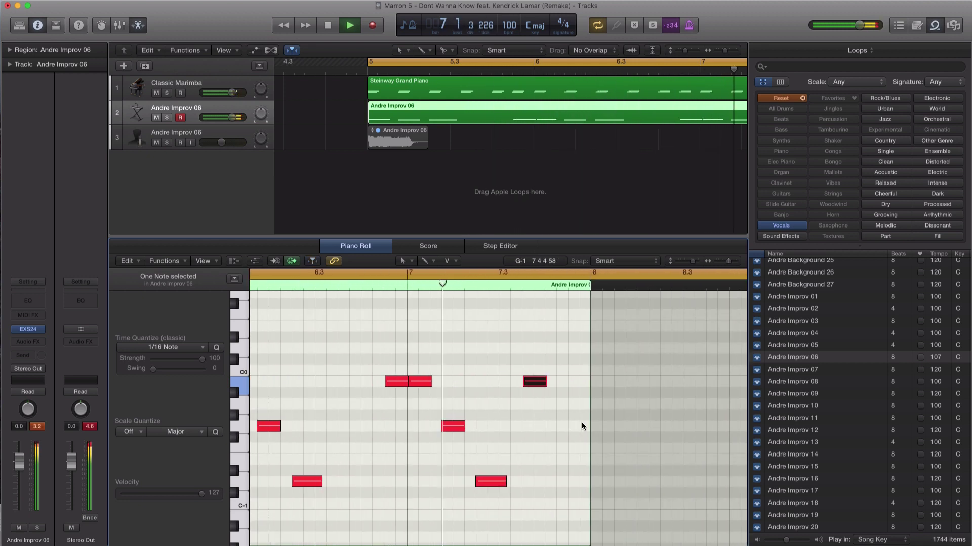
{"action": "key", "text": "space"}
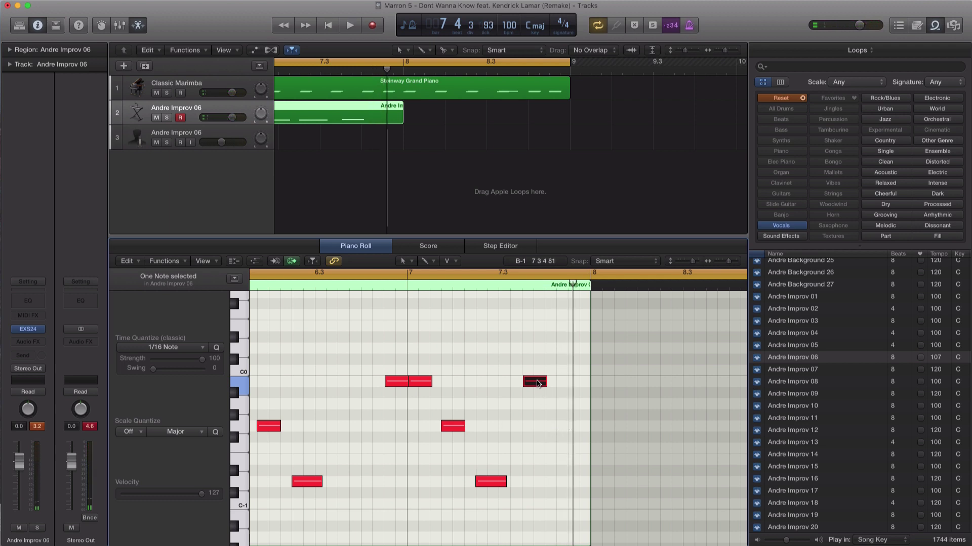
{"action": "left_click_drag", "start_coordinate": [537, 381], "coordinate": [600, 393]}
{"action": "key", "text": "space"}
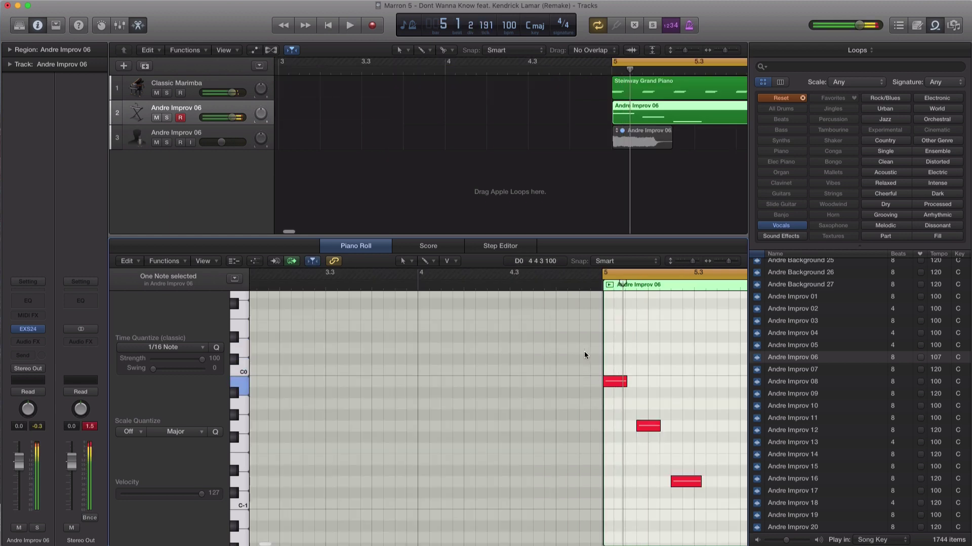
Hide the loop browser, remove bar 7's extra B-1 and D0 notes, and make the last B-1 note end at bar 8.
{"action": "key", "text": "super+Left"}
{"action": "key", "text": "super+Up"}
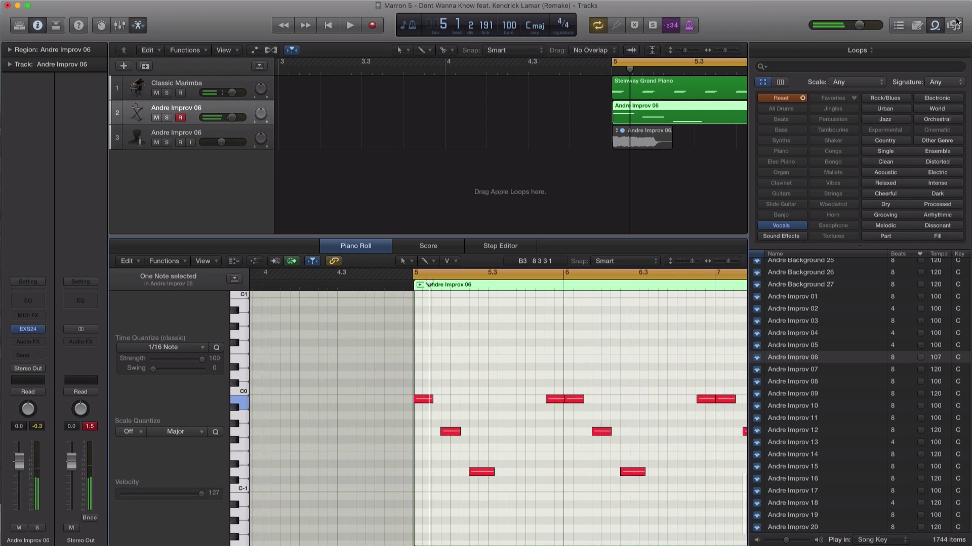
{"action": "left_click", "coordinate": [935, 25]}
{"action": "scroll", "coordinate": [707, 446], "scroll_direction": "right", "scroll_amount": 5}
{"action": "scroll", "coordinate": [706, 447], "scroll_direction": "down", "scroll_amount": 2}
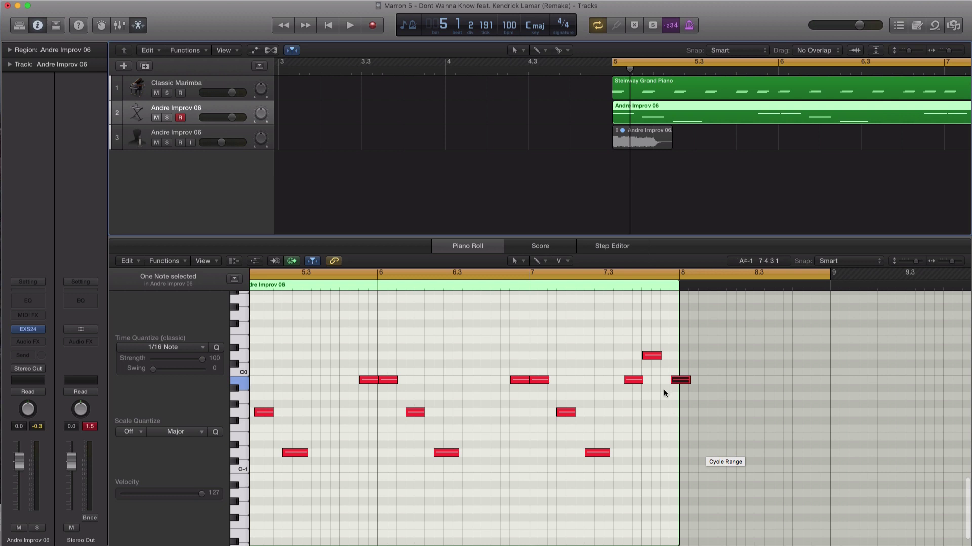
{"action": "mouse_move", "coordinate": [666, 377]}
{"action": "left_mouse_down"}
{"action": "mouse_move", "coordinate": [627, 378]}
{"action": "mouse_move", "coordinate": [677, 389]}
{"action": "left_mouse_up"}
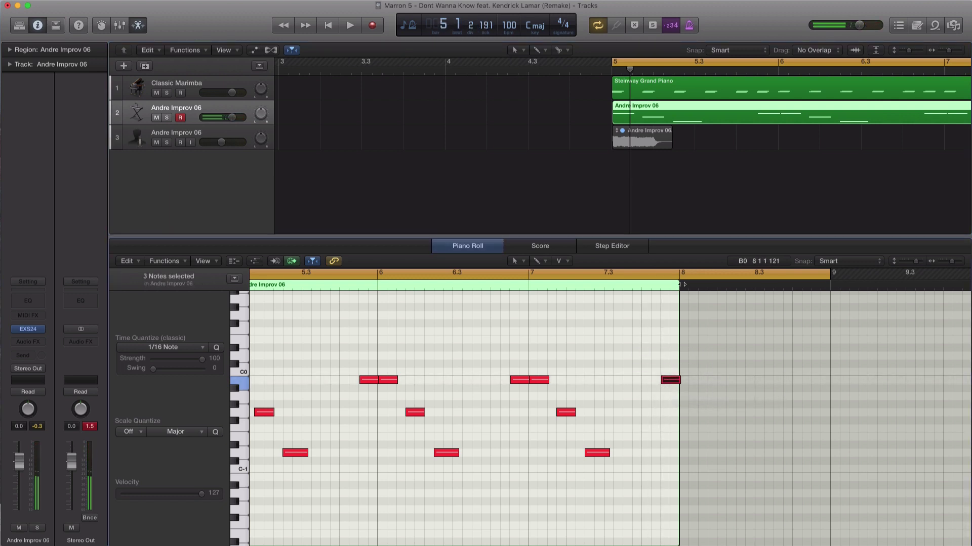
{"action": "left_click", "coordinate": [679, 289]}
{"action": "scroll", "coordinate": [691, 290], "scroll_direction": "left", "scroll_amount": 3}
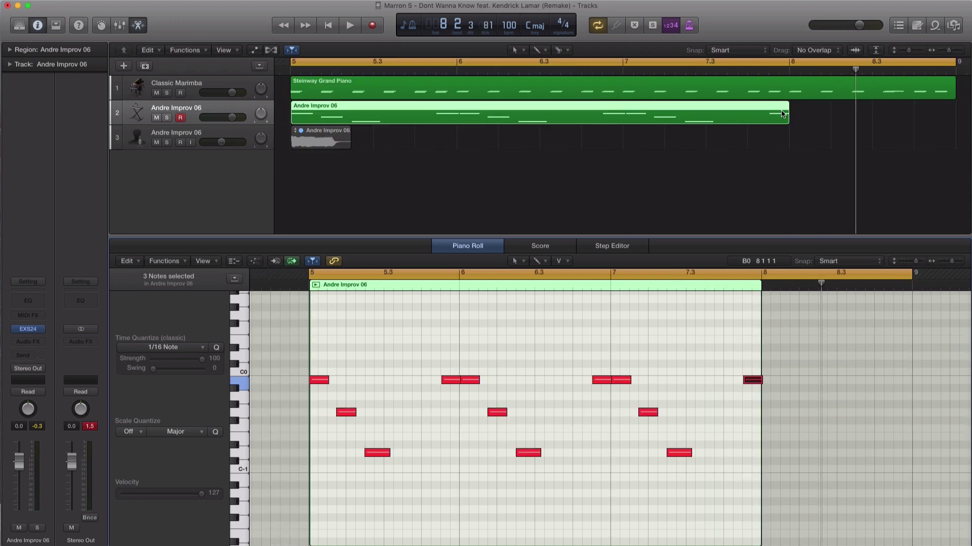
Extend the Andre Improv 06 MIDI region to bar 9 and move bar 8's B-1 note to beat 2.5 during playback.
{"action": "left_click_drag", "start_coordinate": [790, 120], "coordinate": [954, 127]}
{"action": "key", "text": "space"}
{"action": "scroll", "coordinate": [854, 429], "scroll_direction": "right", "scroll_amount": 2}
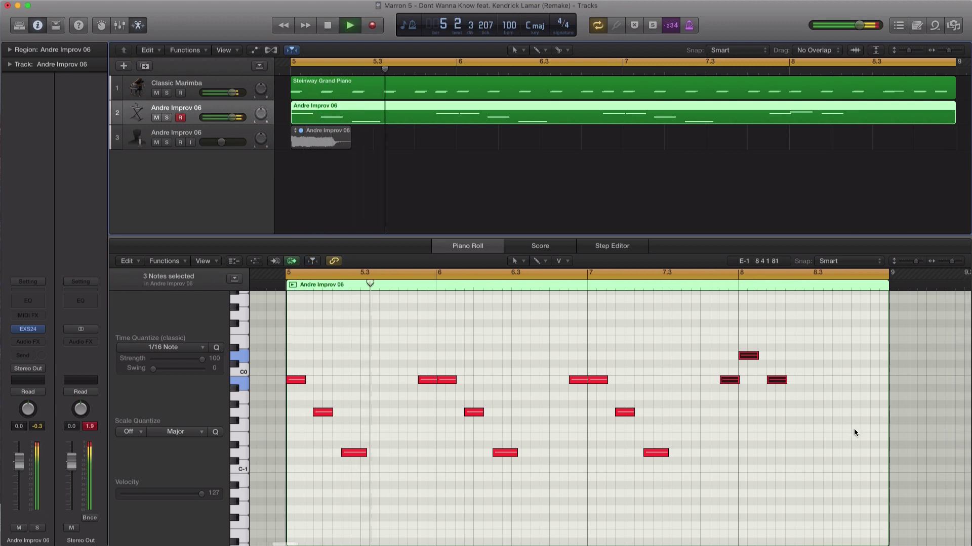
{"action": "left_click_drag", "start_coordinate": [775, 382], "coordinate": [795, 390]}
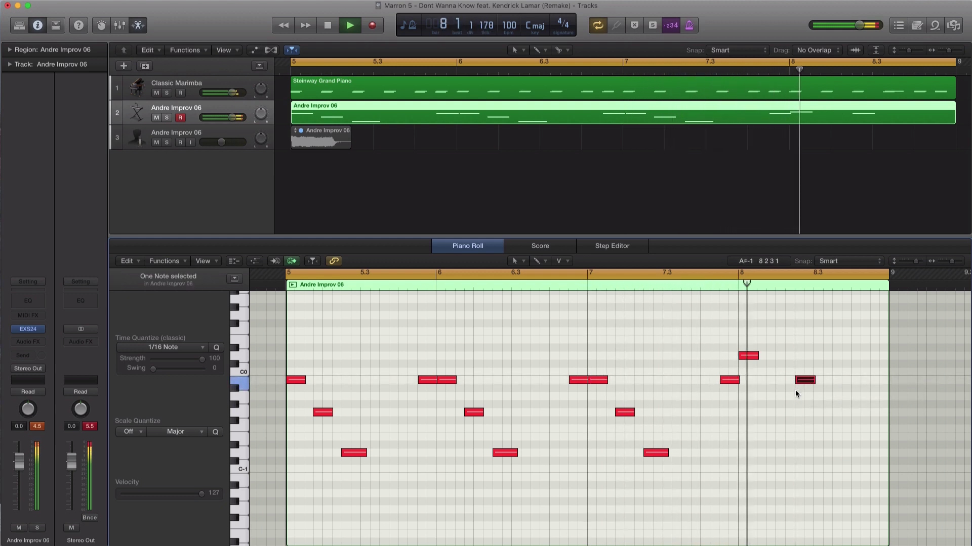
Lengthen bar 8's D0 note to about one beat, copy that bar's D0 and B-1 notes into its second half, and play the loop.
{"action": "key", "text": "space"}
{"action": "left_click_drag", "start_coordinate": [755, 359], "coordinate": [773, 363]}
{"action": "key", "text": "space"}
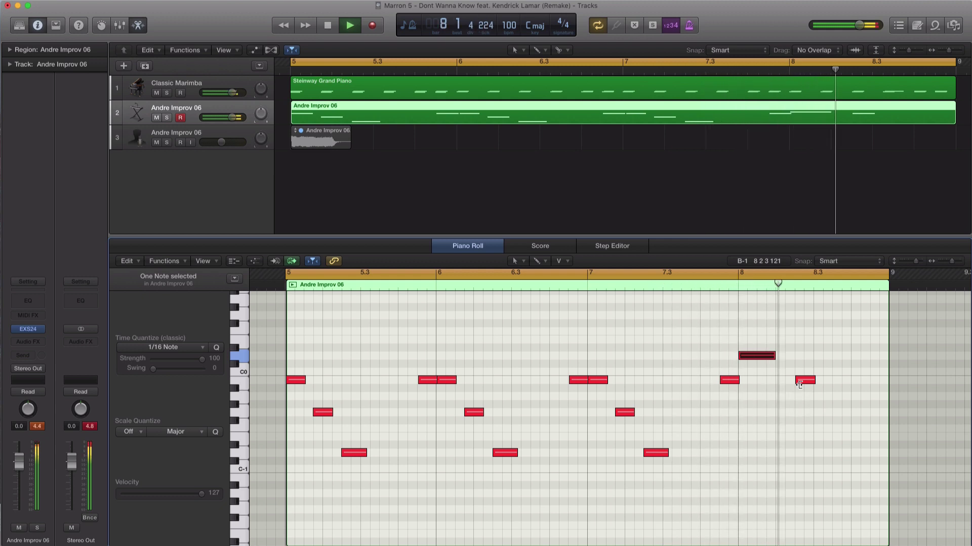
{"action": "key", "text": "space"}
{"action": "left_click_drag", "start_coordinate": [812, 389], "coordinate": [832, 362]}
{"action": "key", "text": "space"}
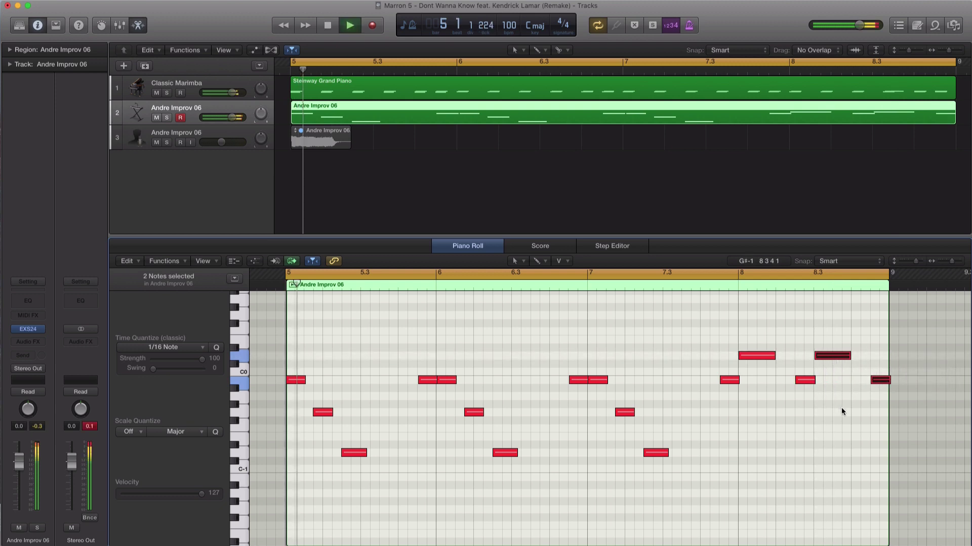
{"action": "key", "text": "space"}
Select all 16 vocal-chop notes, quantize them to 1/16 notes and play the result.
{"action": "key", "text": "super+Left"}
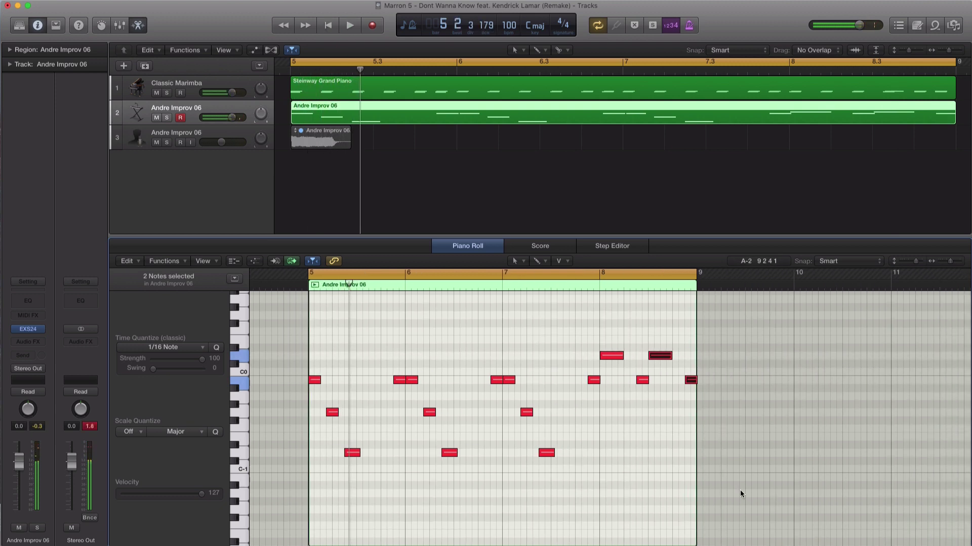
{"action": "left_click_drag", "start_coordinate": [740, 493], "coordinate": [299, 354]}
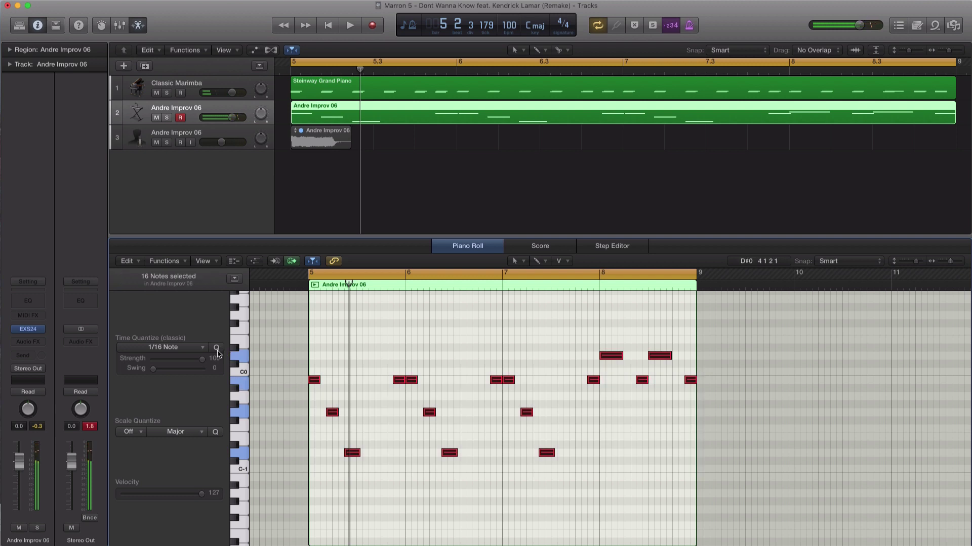
{"action": "key", "text": "space"}
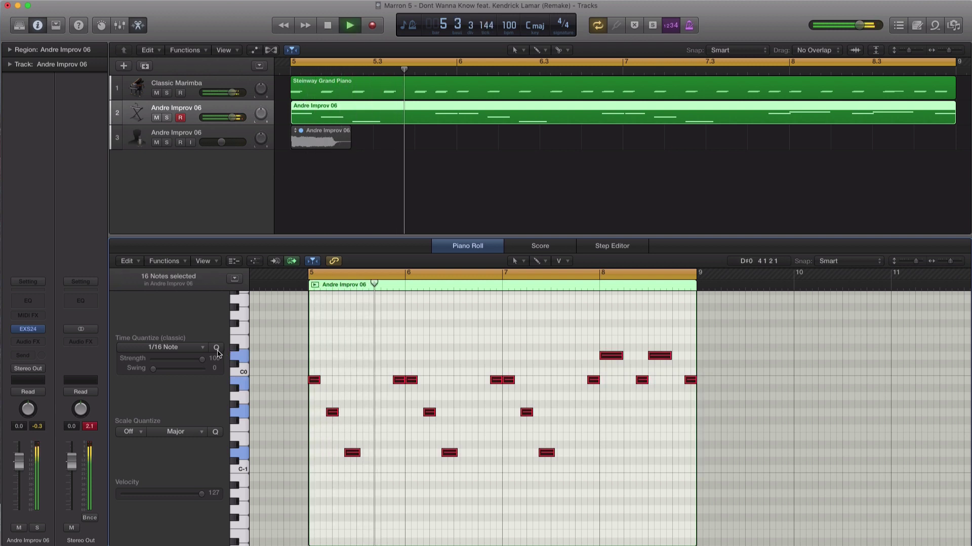
Lower the volume of the Andre Improv 06 instrument track to -7.0 dB while the loop plays.
{"action": "scroll", "coordinate": [654, 177], "scroll_direction": "down", "scroll_amount": 6}
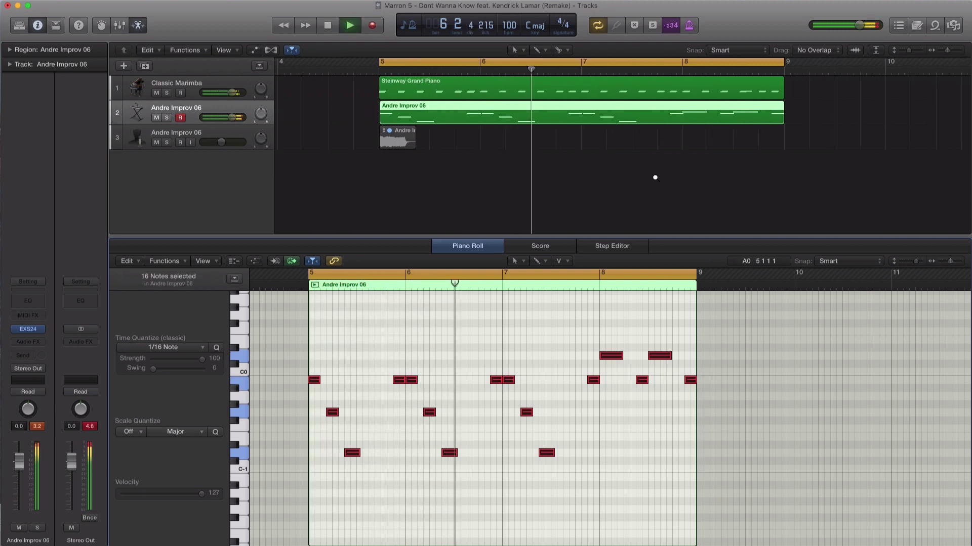
{"action": "left_click_drag", "start_coordinate": [243, 122], "coordinate": [215, 123]}
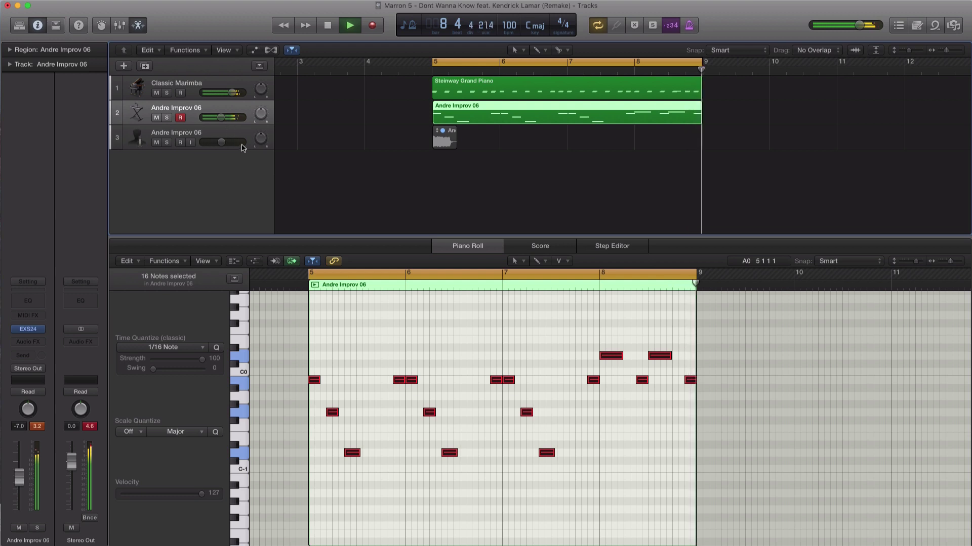
{"action": "key", "text": "space"}
Set the EXS24 glide on the vocal-chop track to about 69 ms and listen to the loop.
{"action": "left_click", "coordinate": [29, 330]}
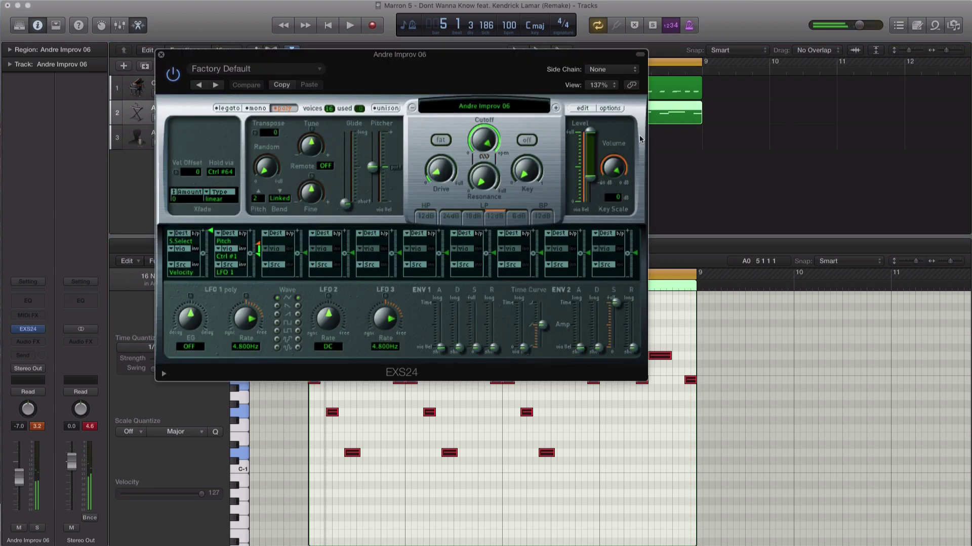
{"action": "left_click_drag", "start_coordinate": [408, 87], "coordinate": [527, 133]}
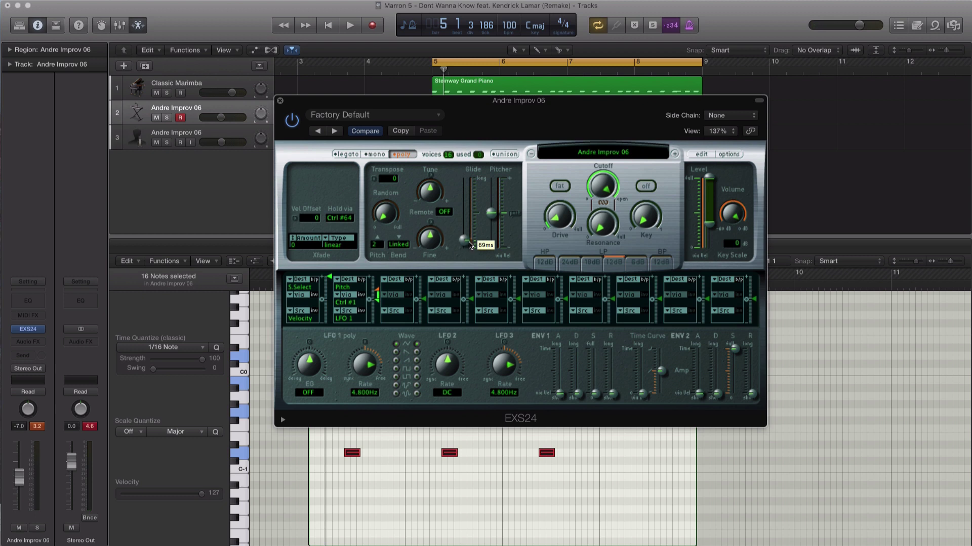
{"action": "left_click_drag", "start_coordinate": [468, 242], "coordinate": [465, 240]}
{"action": "key", "text": "space"}
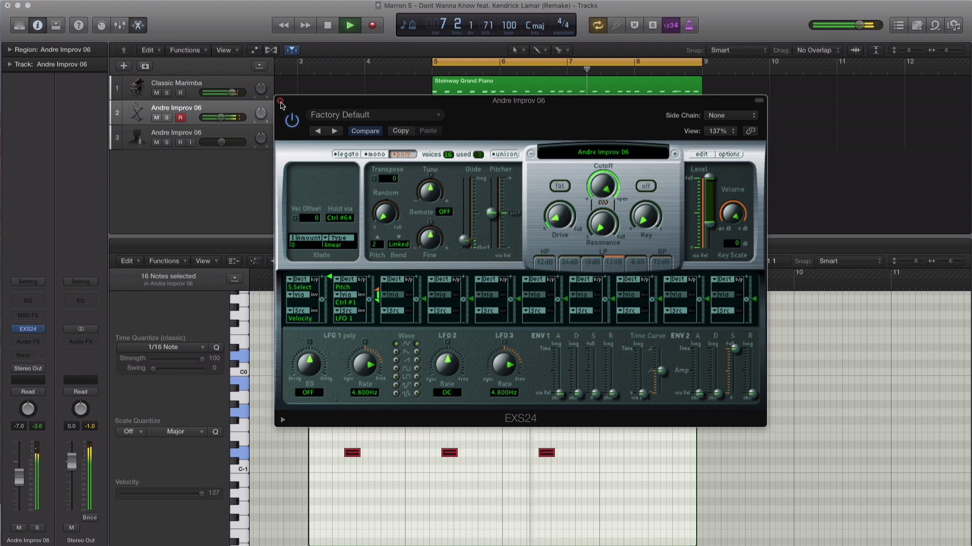
{"action": "left_click", "coordinate": [280, 100]}
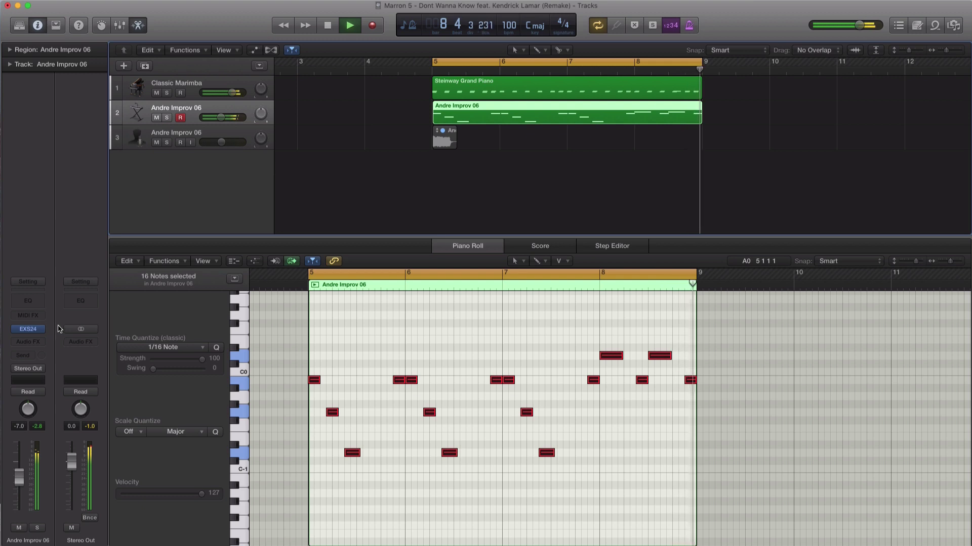
{"action": "key", "text": "space"}
Insert a stereo Space Designer reverb on the vocal-chop track and start playback.
{"action": "left_click", "coordinate": [38, 342]}
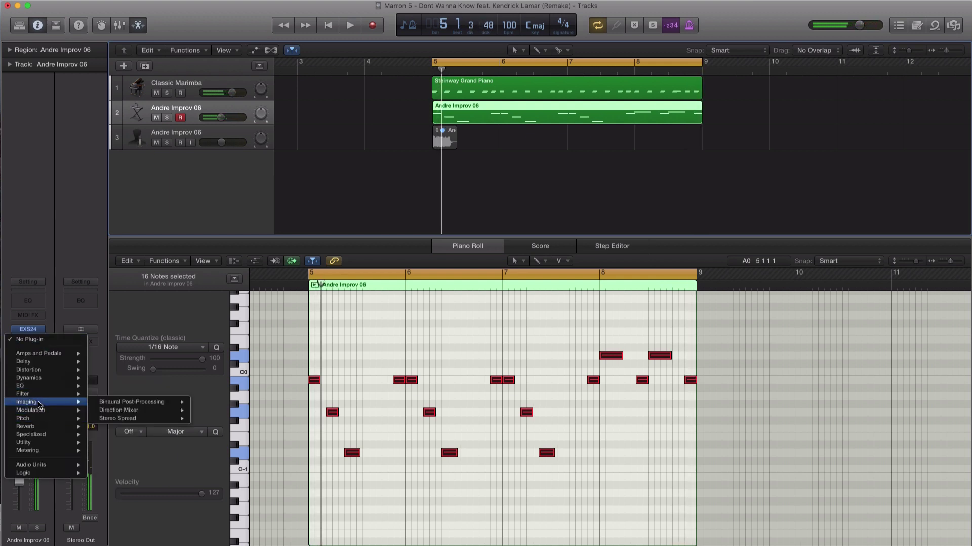
{"action": "mouse_move", "coordinate": [42, 428]}
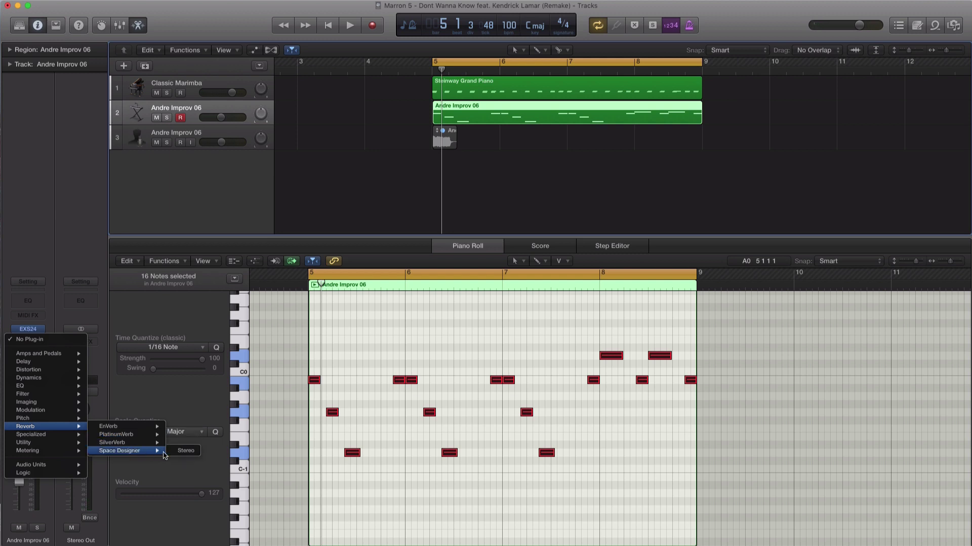
{"action": "left_click", "coordinate": [186, 451]}
{"action": "key", "text": "space"}
{"action": "left_click_drag", "start_coordinate": [293, 47], "coordinate": [608, 160]}
Lower Space Designer's dry level slightly and raise its reverb level on the Factory Default setting.
{"action": "left_click", "coordinate": [479, 158]}
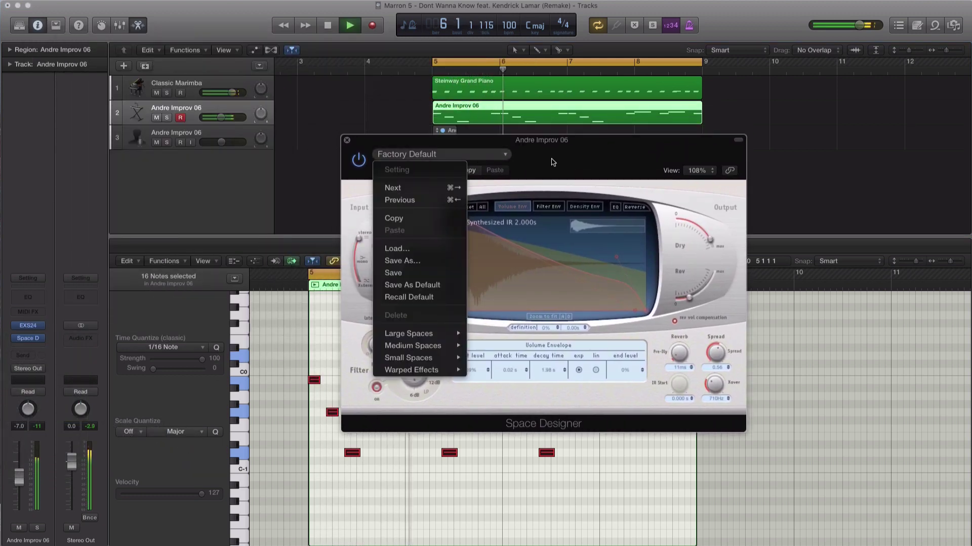
{"action": "left_click", "coordinate": [553, 162]}
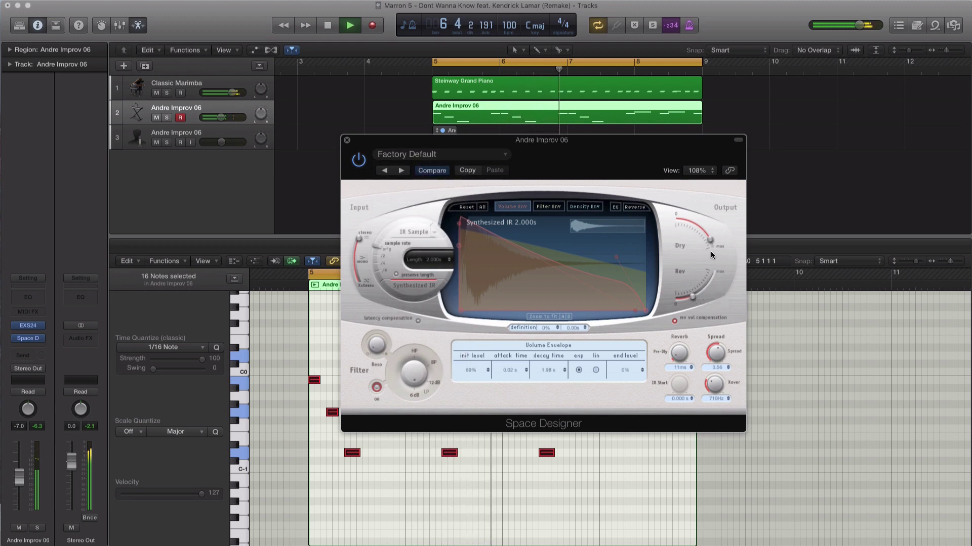
{"action": "mouse_move", "coordinate": [710, 242]}
{"action": "left_mouse_down"}
{"action": "mouse_move", "coordinate": [701, 221]}
{"action": "mouse_move", "coordinate": [710, 236]}
{"action": "left_mouse_up"}
{"action": "left_click", "coordinate": [693, 297]}
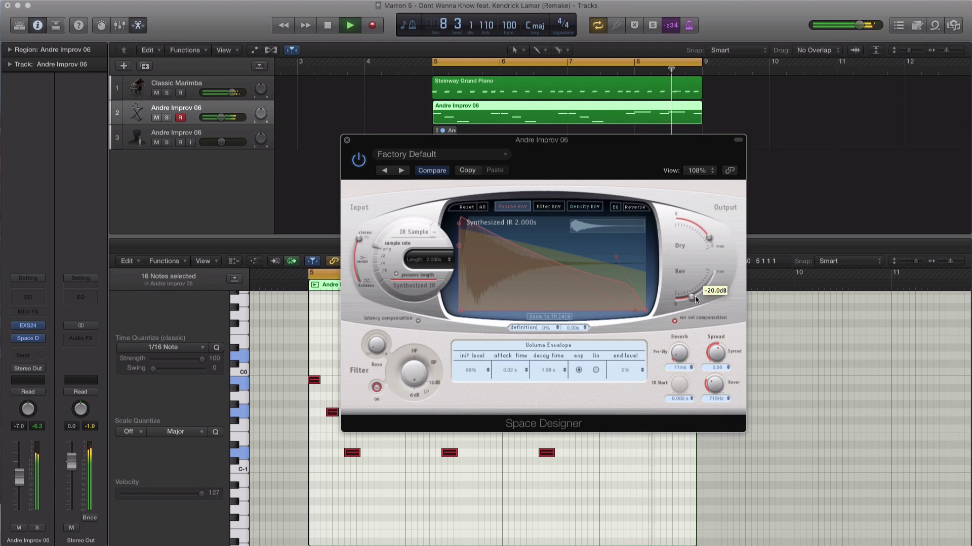
{"action": "left_click_drag", "start_coordinate": [695, 296], "coordinate": [697, 296]}
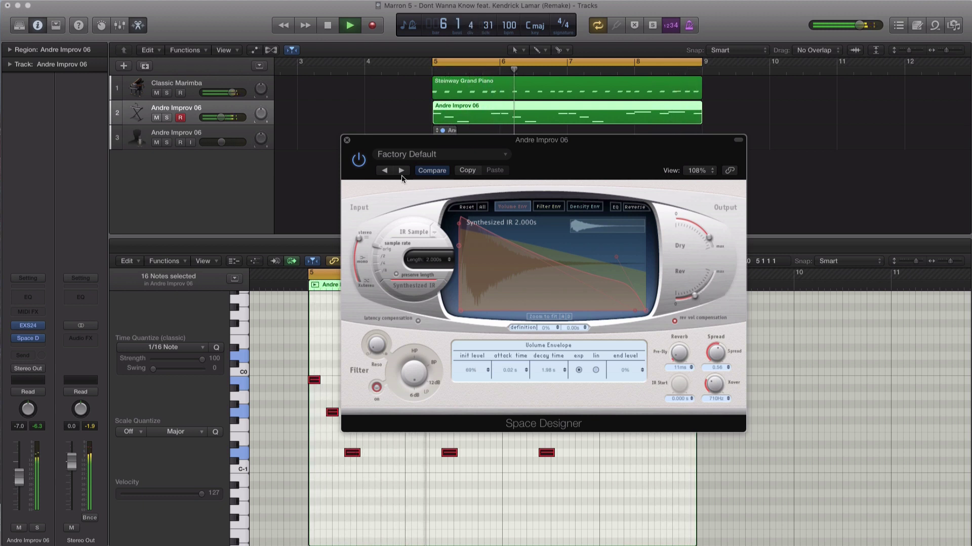
Load the medium-space plate reverb preset 1.2s Tabla Plate in Space Designer and play the loop.
{"action": "key", "text": "space"}
{"action": "left_click", "coordinate": [414, 154]}
{"action": "mouse_move", "coordinate": [413, 345]}
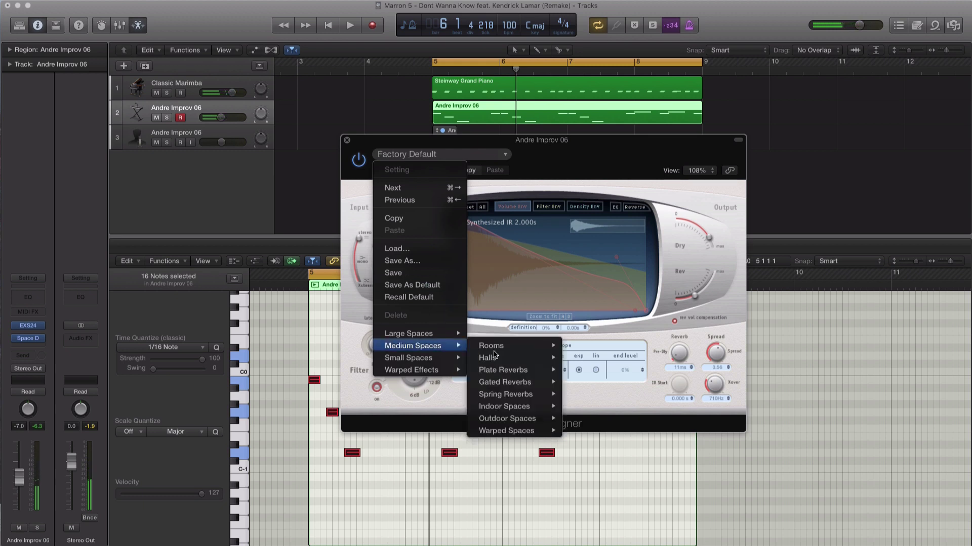
{"action": "mouse_move", "coordinate": [524, 374]}
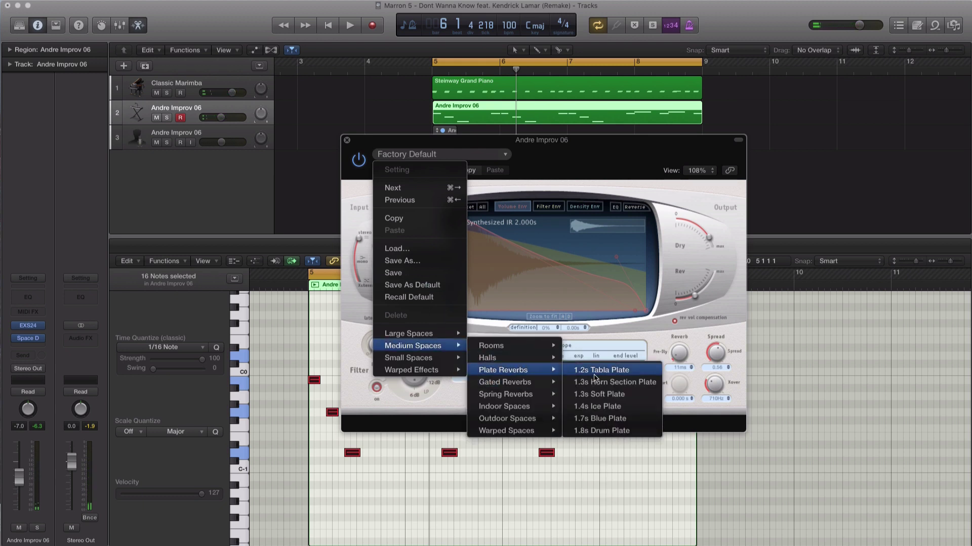
{"action": "left_click", "coordinate": [601, 370]}
{"action": "key", "text": "space"}
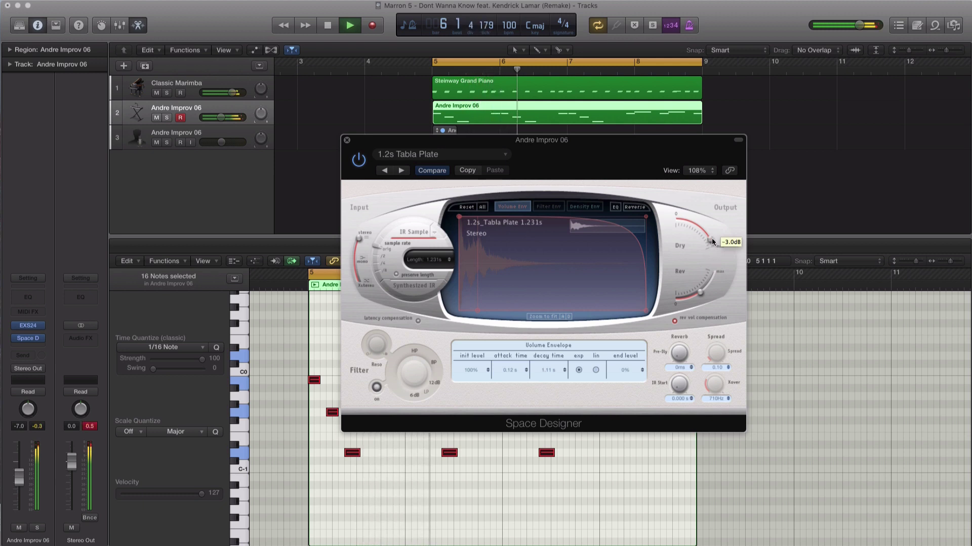
Lower the Tabla Plate's dry and reverb output levels slightly and close Space Designer.
{"action": "left_click_drag", "start_coordinate": [712, 246], "coordinate": [692, 297]}
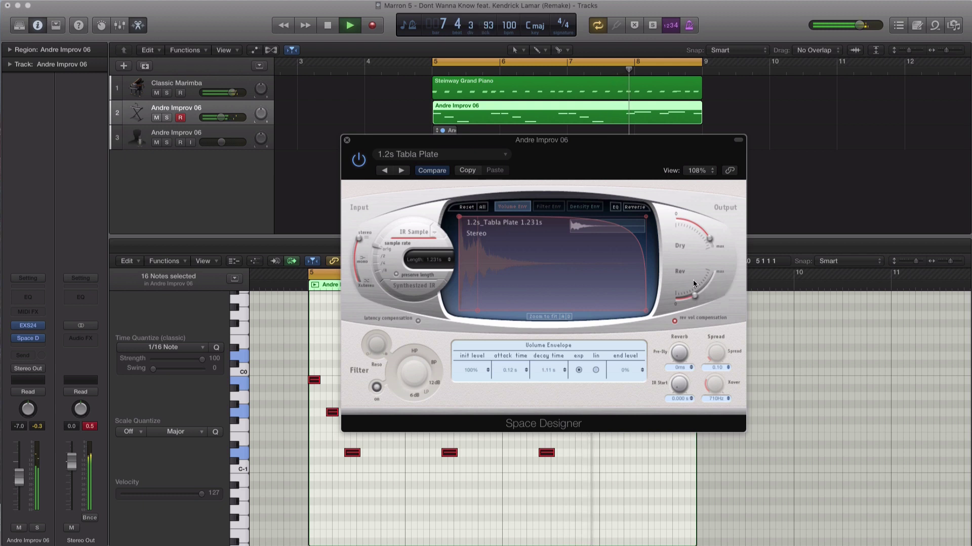
{"action": "left_click_drag", "start_coordinate": [709, 240], "coordinate": [708, 237]}
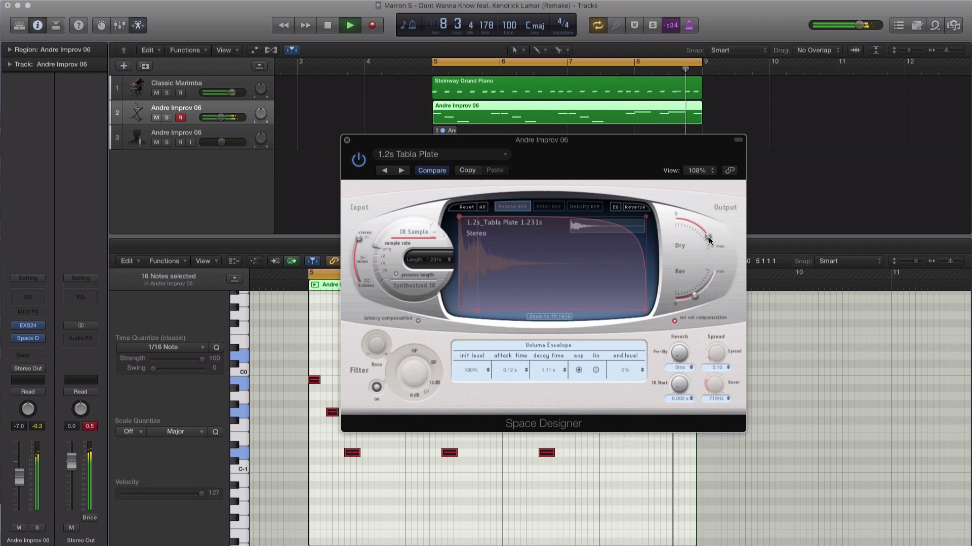
{"action": "left_click", "coordinate": [346, 141]}
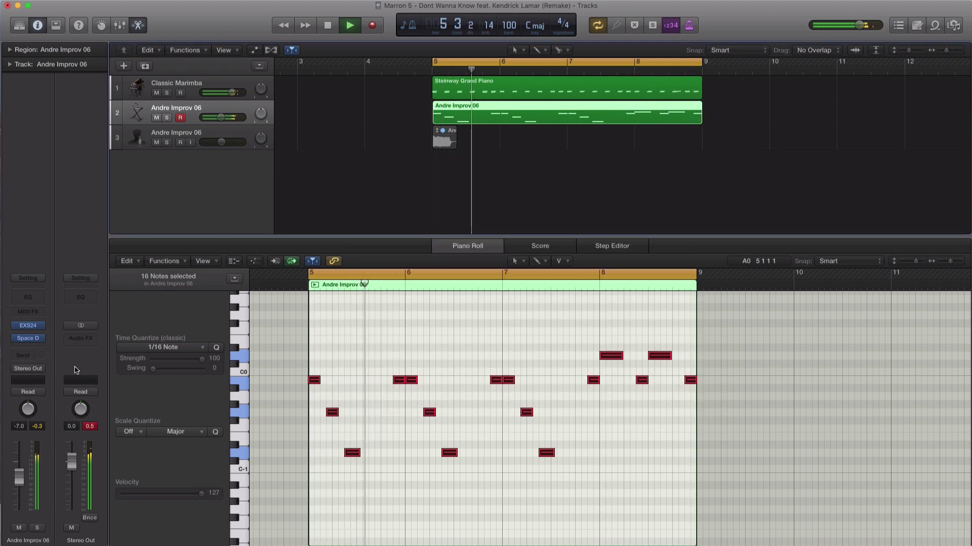
Reduce the vocal-chop track's volume to about -13 dB during playback.
{"action": "key", "text": "space"}
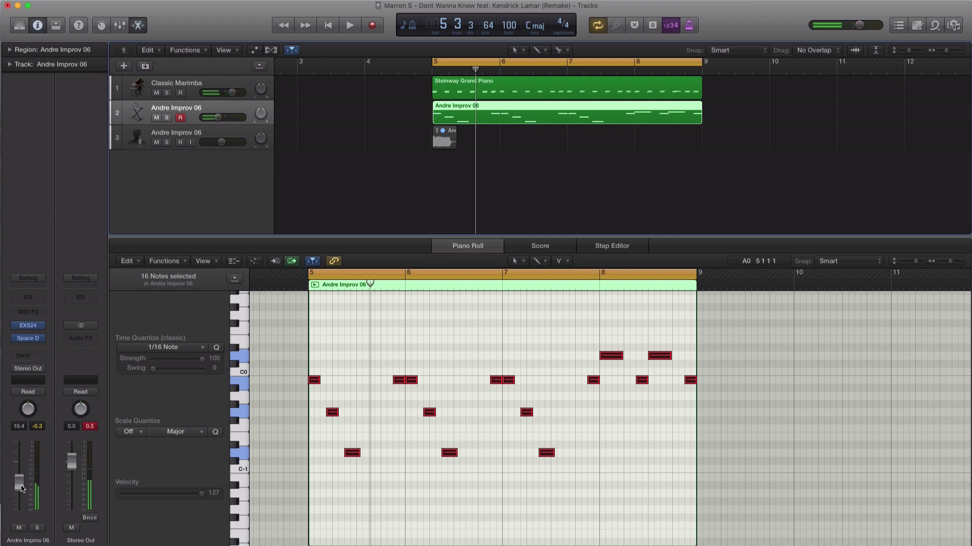
{"action": "key", "text": "space"}
{"action": "left_click_drag", "start_coordinate": [22, 488], "coordinate": [22, 495]}
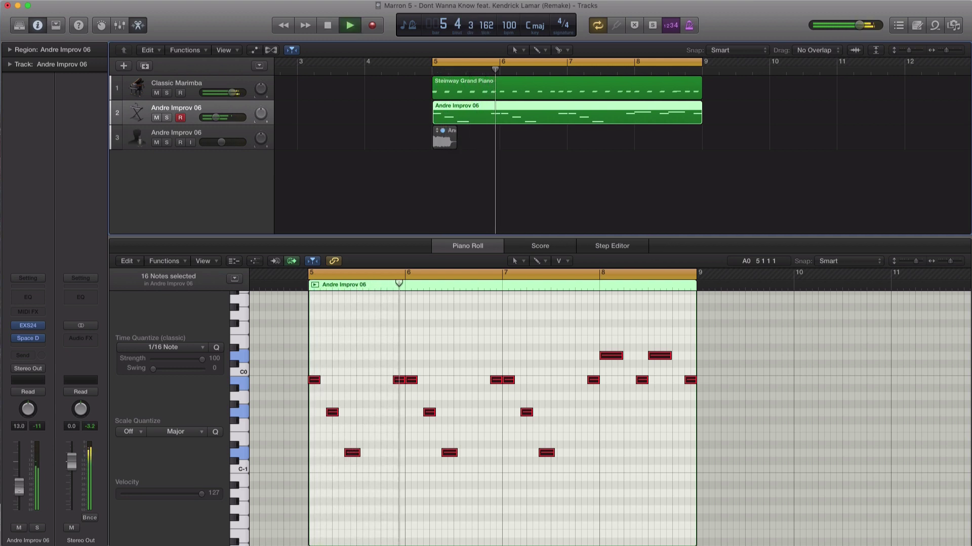
Raise the ENV 2 attack slightly in the vocal-chop track's EXS24 and close the instrument.
{"action": "left_click", "coordinate": [26, 326]}
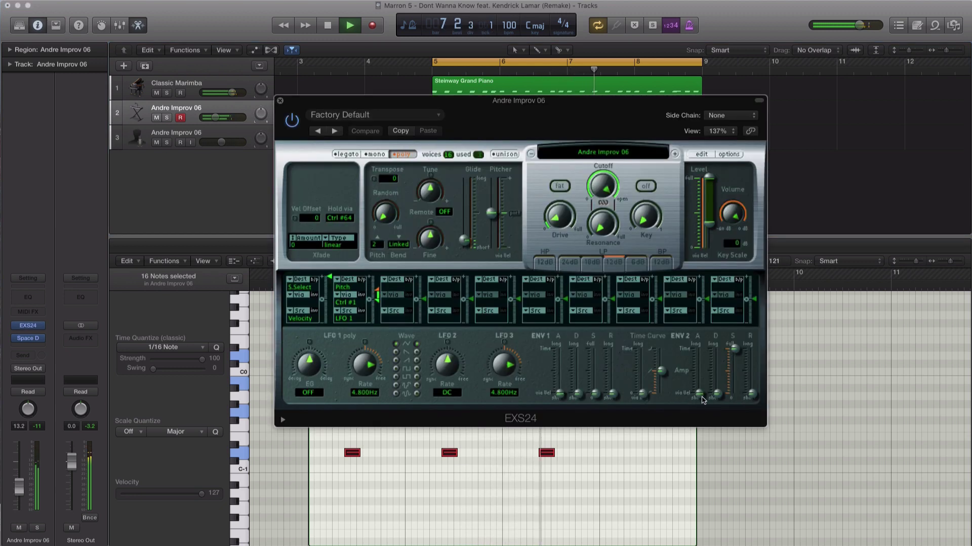
{"action": "left_click_drag", "start_coordinate": [703, 401], "coordinate": [702, 398]}
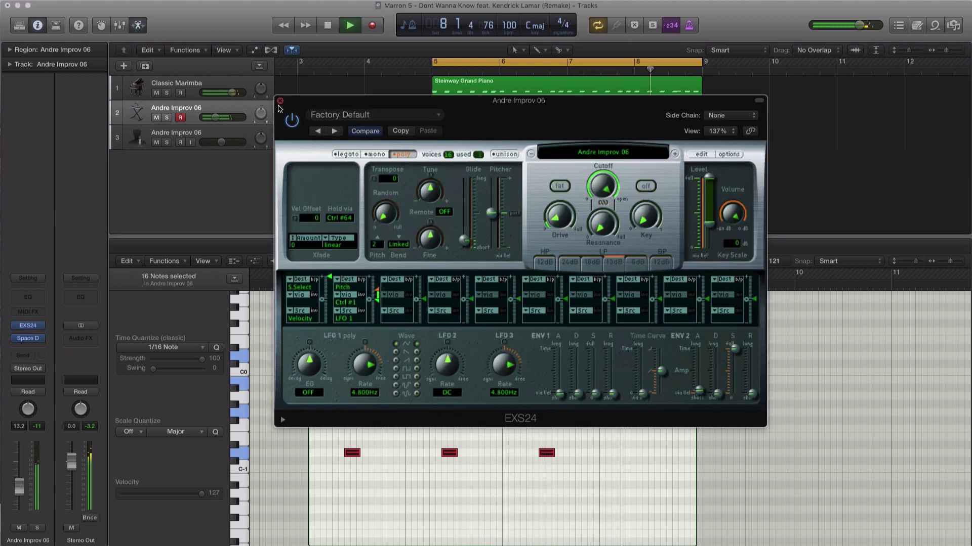
{"action": "left_click", "coordinate": [280, 101]}
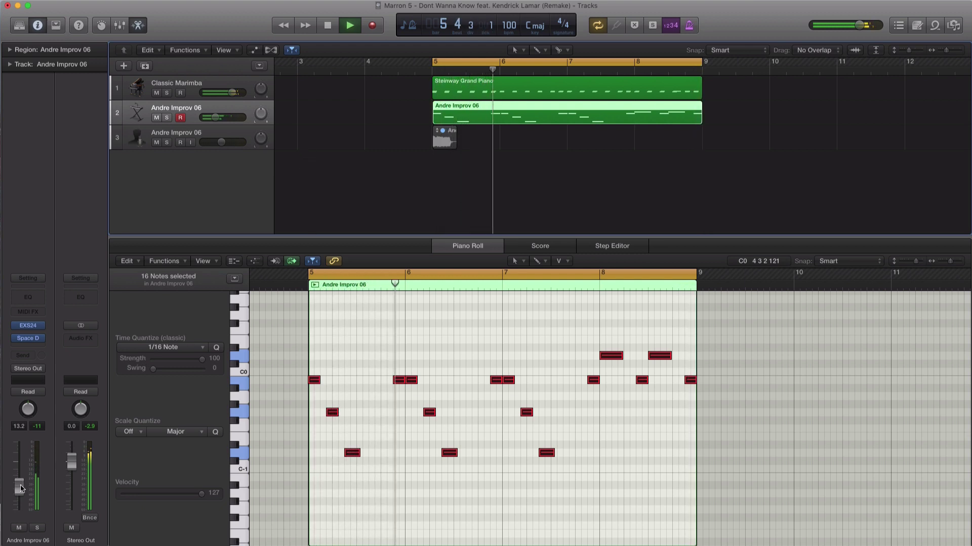
Turn Space Designer's reverb output down slightly on the vocal-chop track, close the plug-in and stop playback.
{"action": "left_click", "coordinate": [28, 338]}
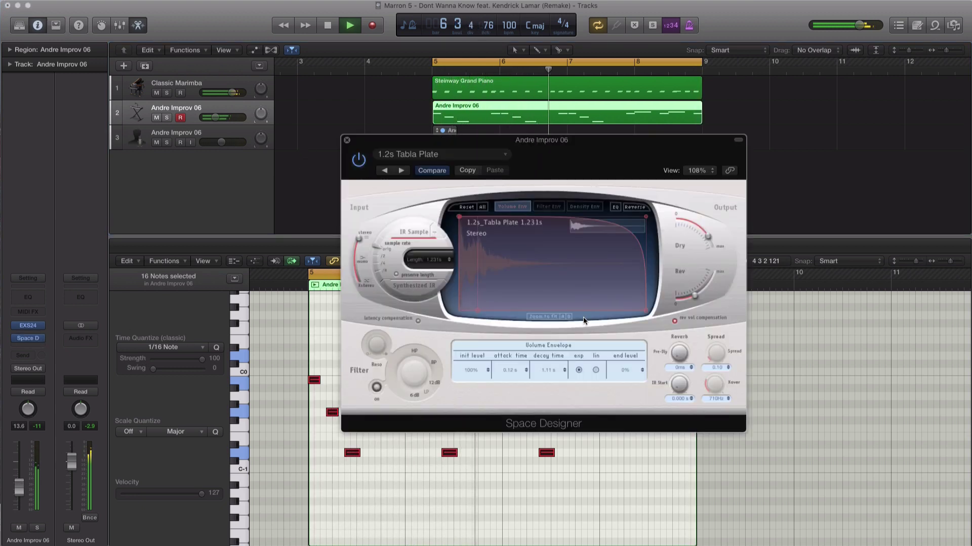
{"action": "left_click_drag", "start_coordinate": [696, 297], "coordinate": [694, 298]}
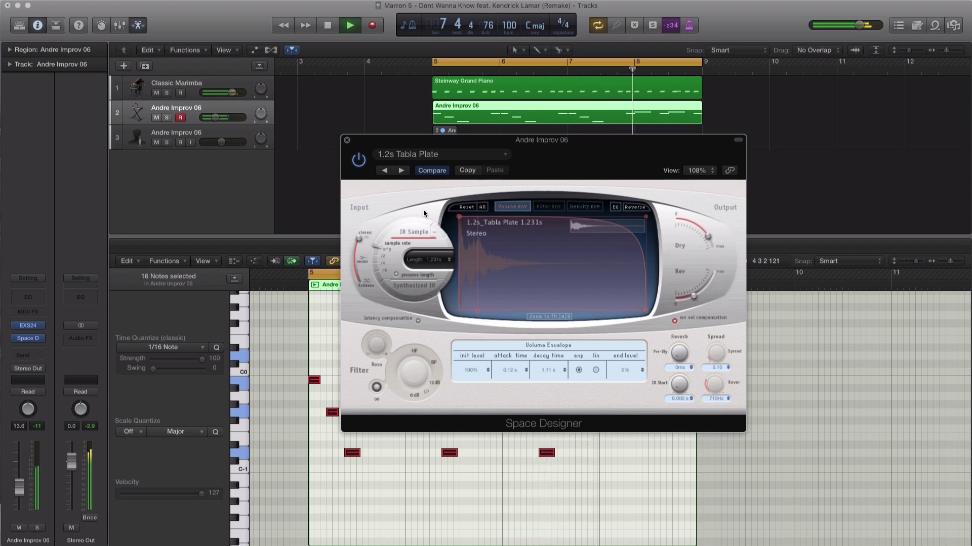
{"action": "left_click", "coordinate": [347, 141]}
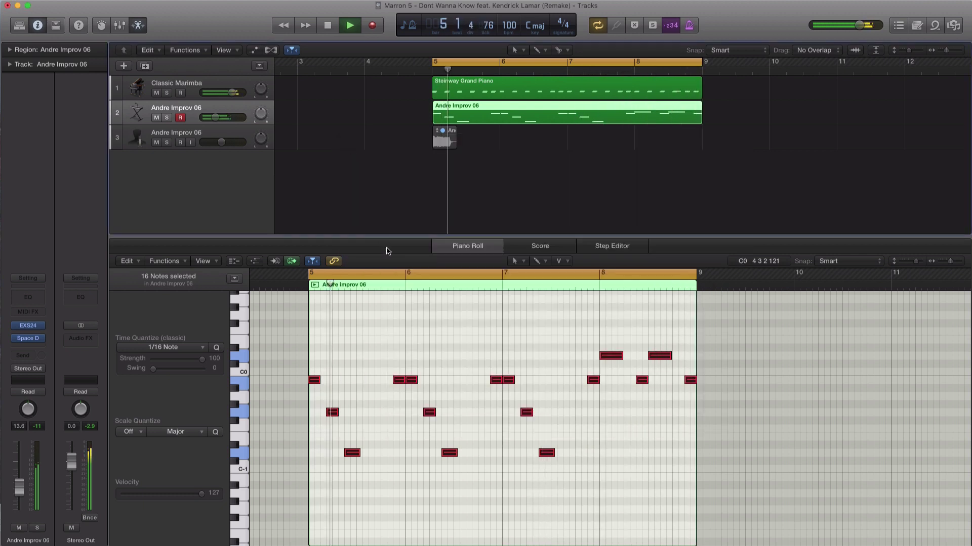
{"action": "key", "text": "space"}
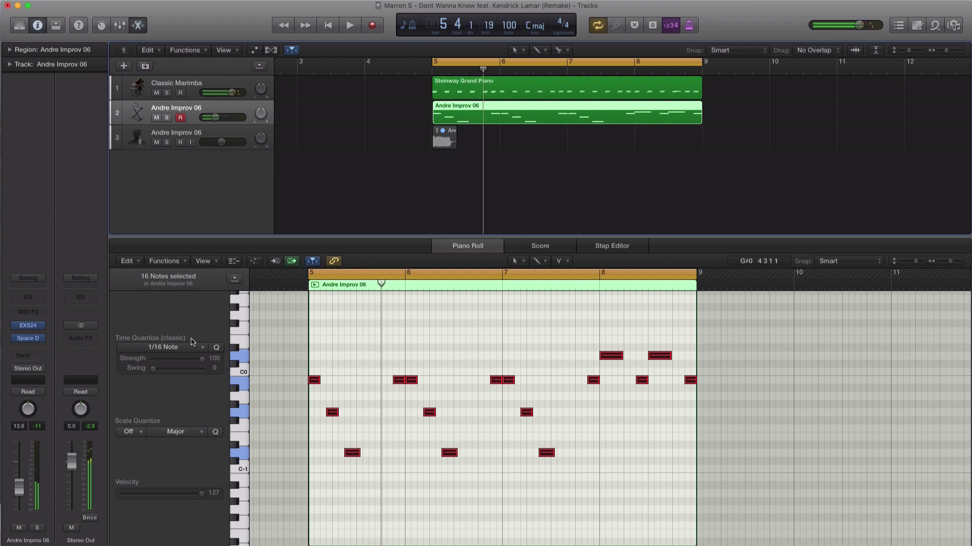
Insert a stereo Tape Delay after Space Designer on the vocal-chop track and load its EDM Delay preset.
{"action": "left_click", "coordinate": [28, 342]}
{"action": "mouse_move", "coordinate": [40, 367]}
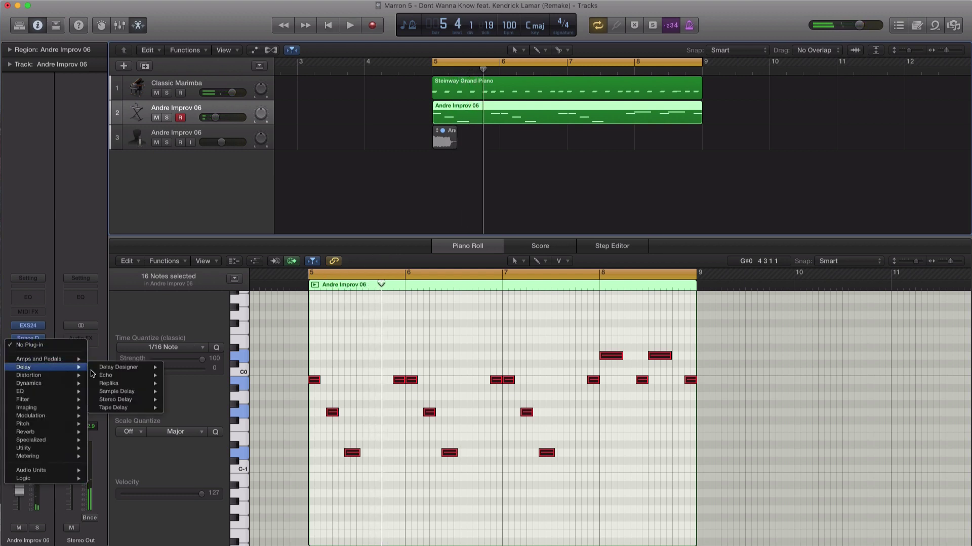
{"action": "mouse_move", "coordinate": [153, 409]}
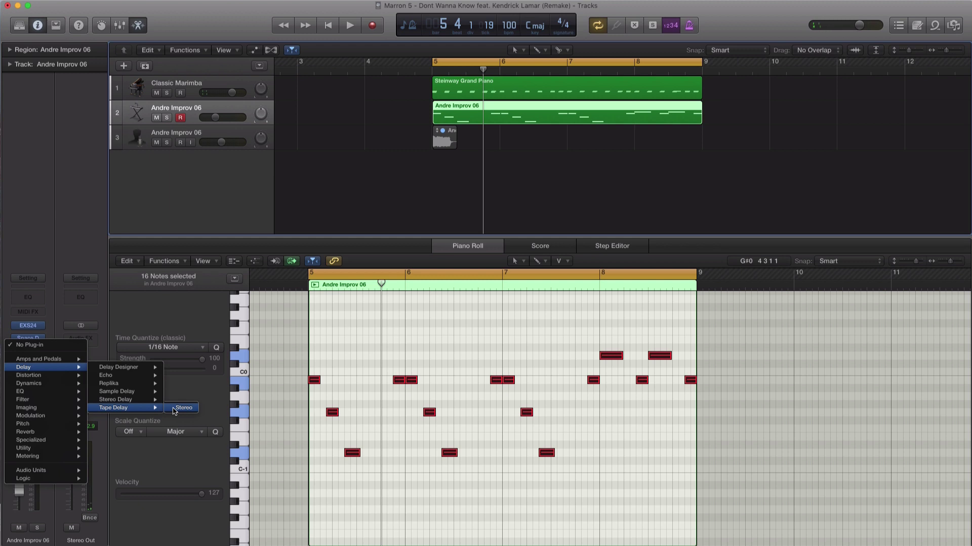
{"action": "left_click", "coordinate": [174, 409]}
{"action": "left_click", "coordinate": [134, 46]}
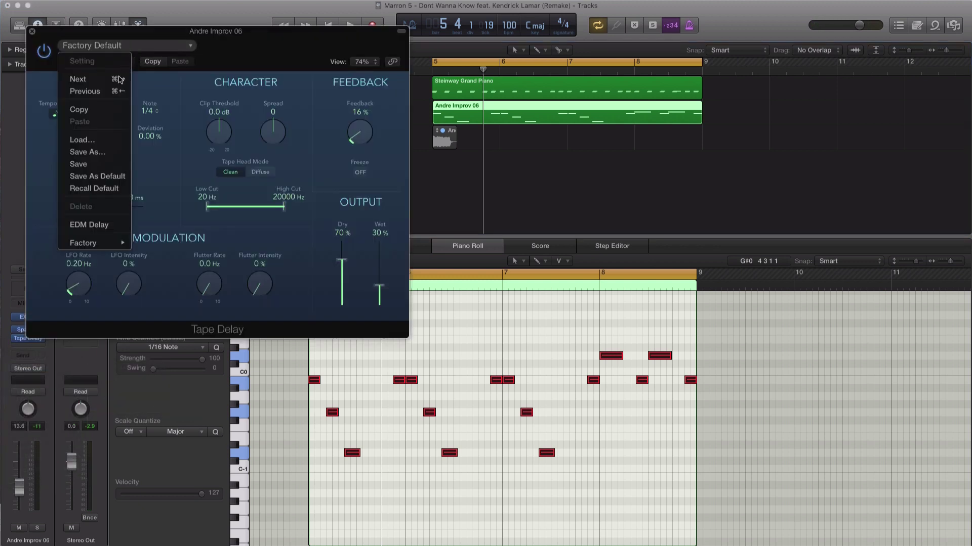
{"action": "key", "text": "Return"}
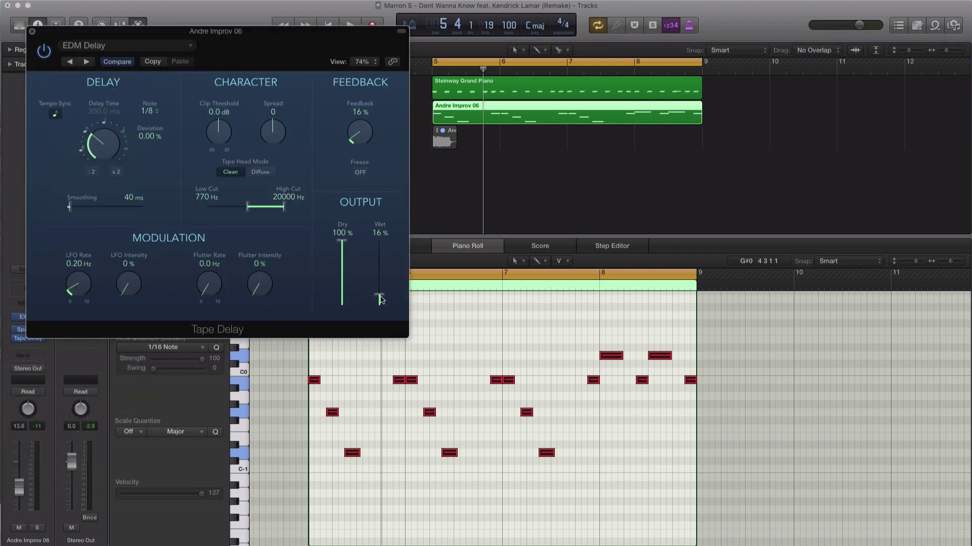
Lower the Tape Delay's wet output to 8% during playback and close the plug-in.
{"action": "key", "text": "space"}
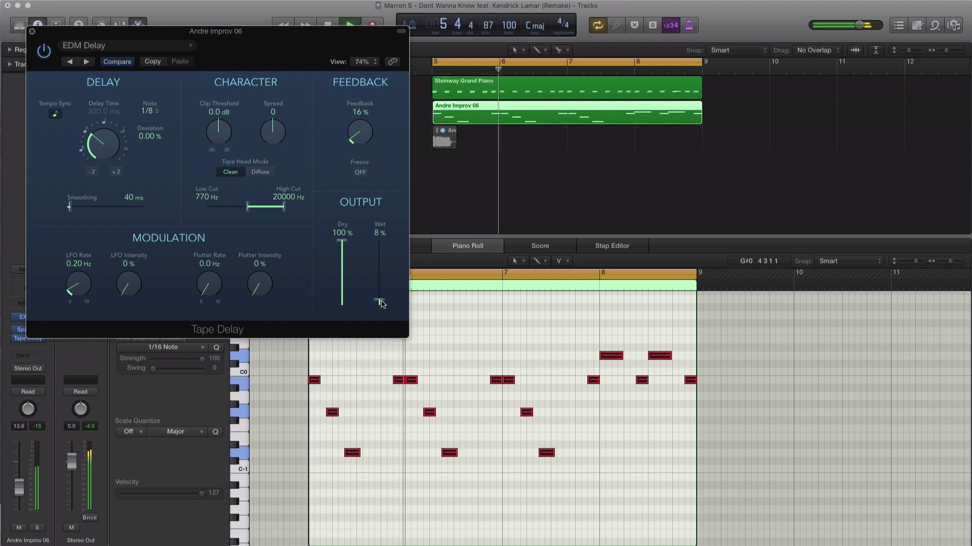
{"action": "key", "text": "super+w"}
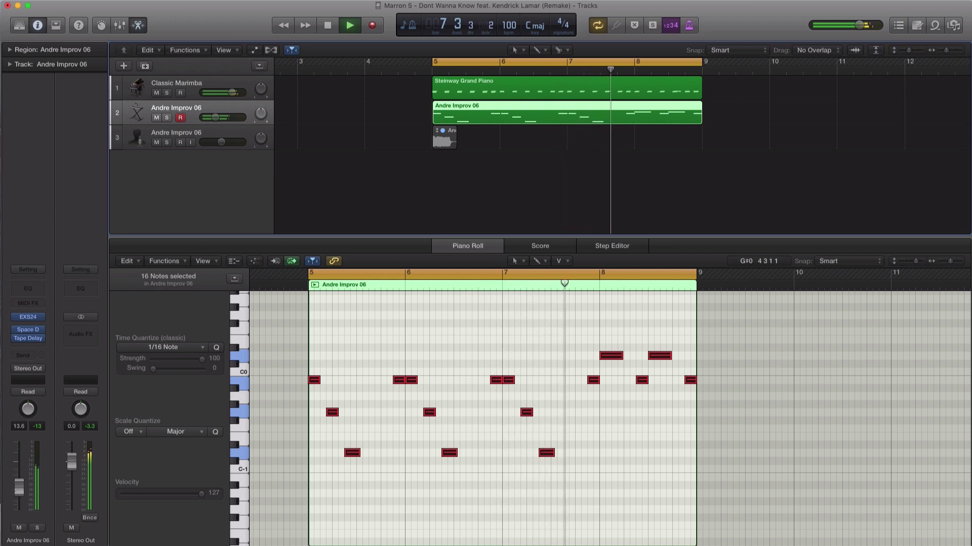
Mute the vocal sample's audio track, create an empty software instrument track and move it below that track.
{"action": "scroll", "coordinate": [496, 192], "scroll_direction": "down", "scroll_amount": 5}
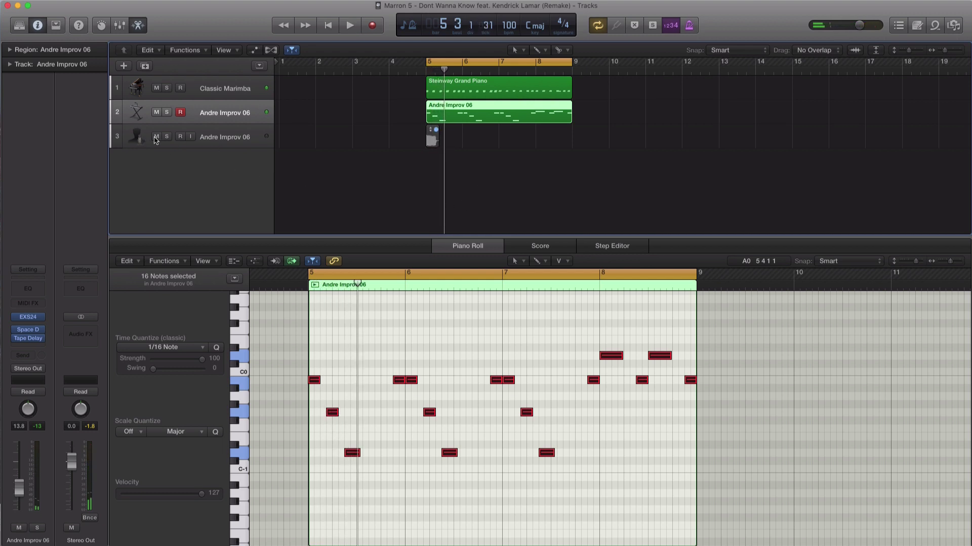
{"action": "key", "text": "alt+super+n"}
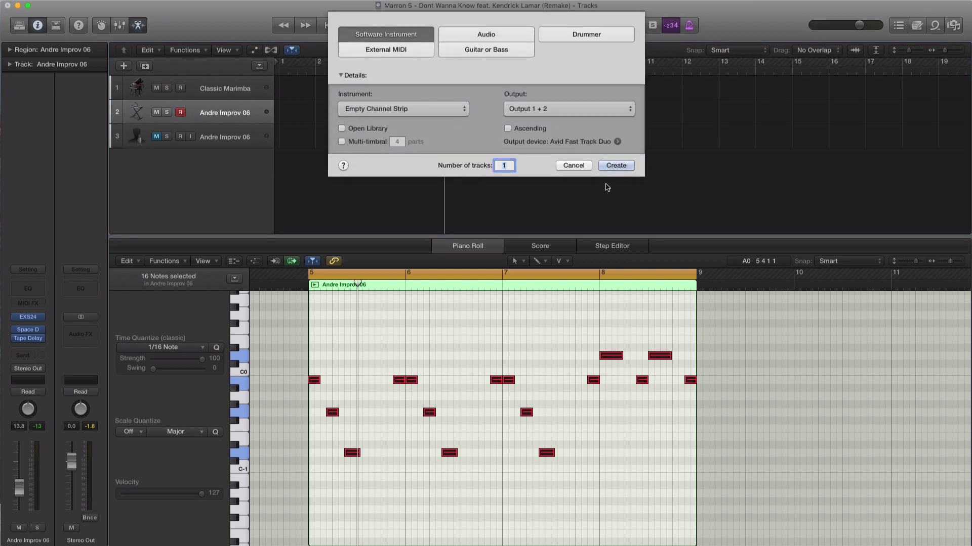
{"action": "left_click", "coordinate": [612, 172]}
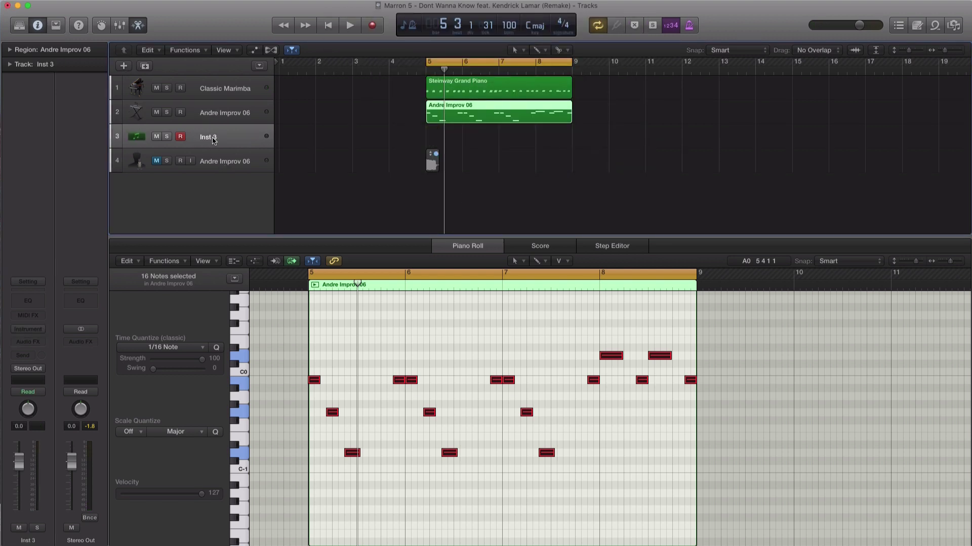
{"action": "left_click_drag", "start_coordinate": [212, 140], "coordinate": [207, 165]}
Insert EXS24 on the new instrument track, load the Rock Kit sampler instrument and close the plug-in.
{"action": "left_click", "coordinate": [38, 330]}
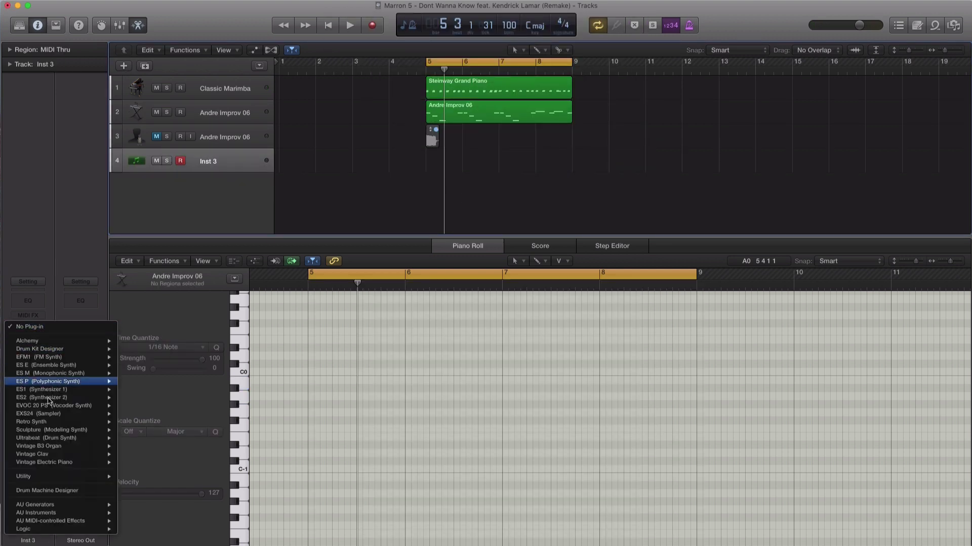
{"action": "left_click", "coordinate": [109, 414]}
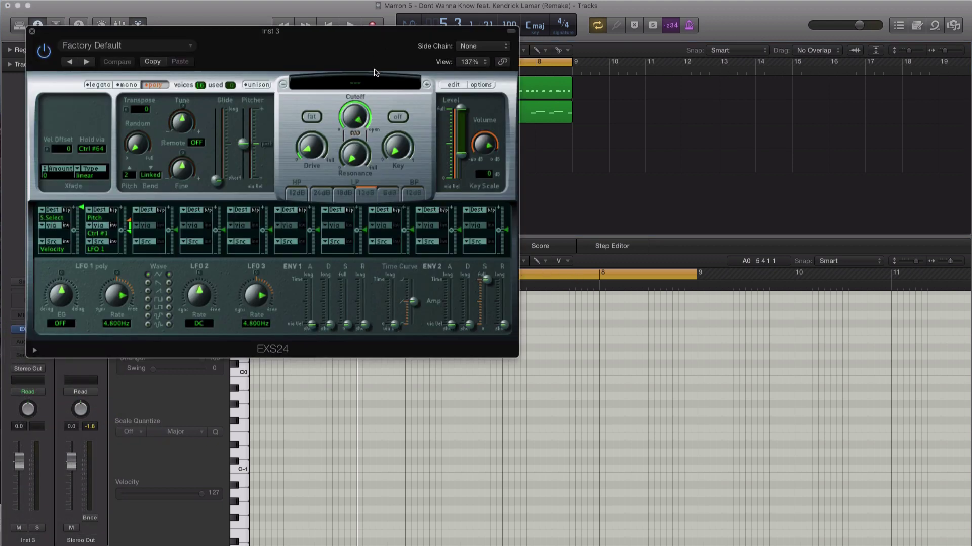
{"action": "left_click", "coordinate": [375, 80]}
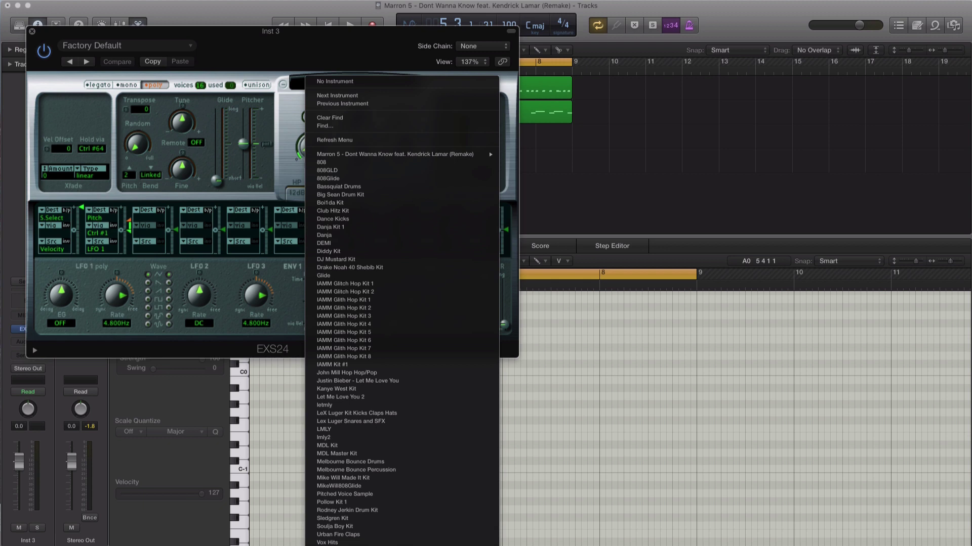
{"action": "mouse_move", "coordinate": [404, 545]}
{"action": "scroll", "coordinate": [549, 515], "scroll_direction": "down", "scroll_amount": 12}
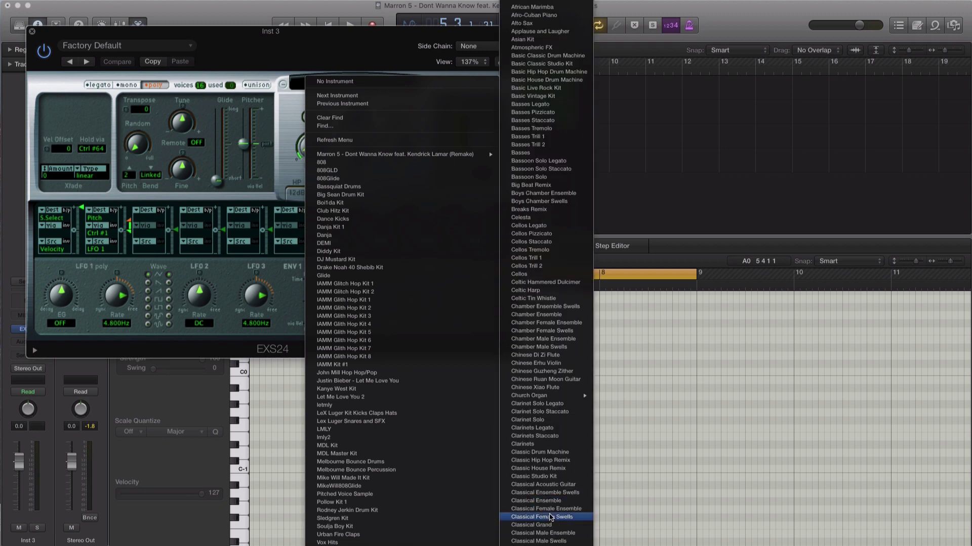
{"action": "scroll", "coordinate": [549, 517], "scroll_direction": "down", "scroll_amount": 10}
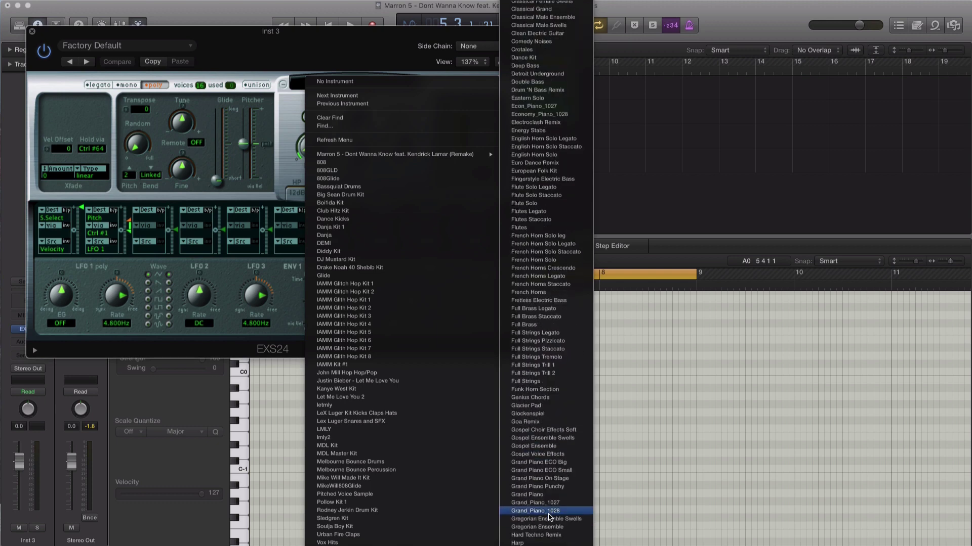
{"action": "scroll", "coordinate": [549, 517], "scroll_direction": "down", "scroll_amount": 10}
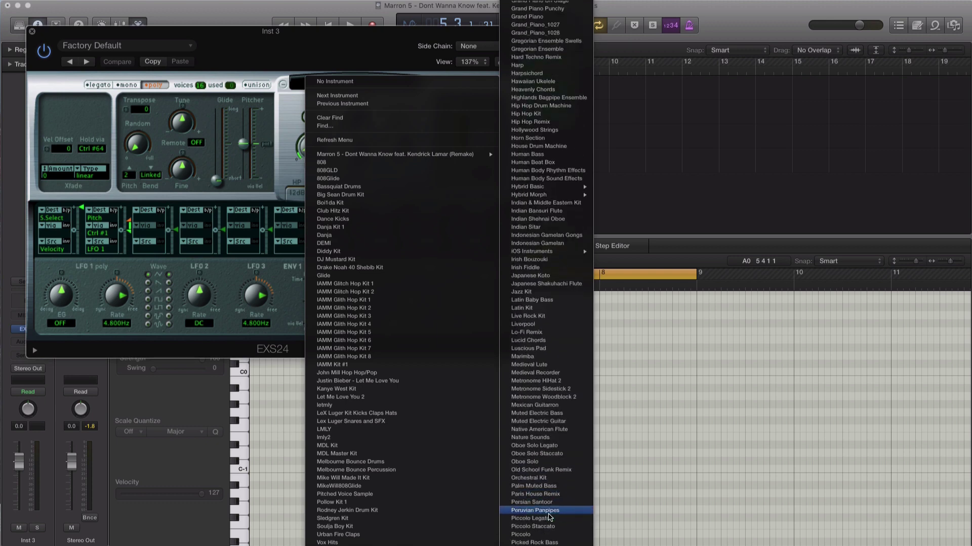
{"action": "scroll", "coordinate": [550, 517], "scroll_direction": "down", "scroll_amount": 10}
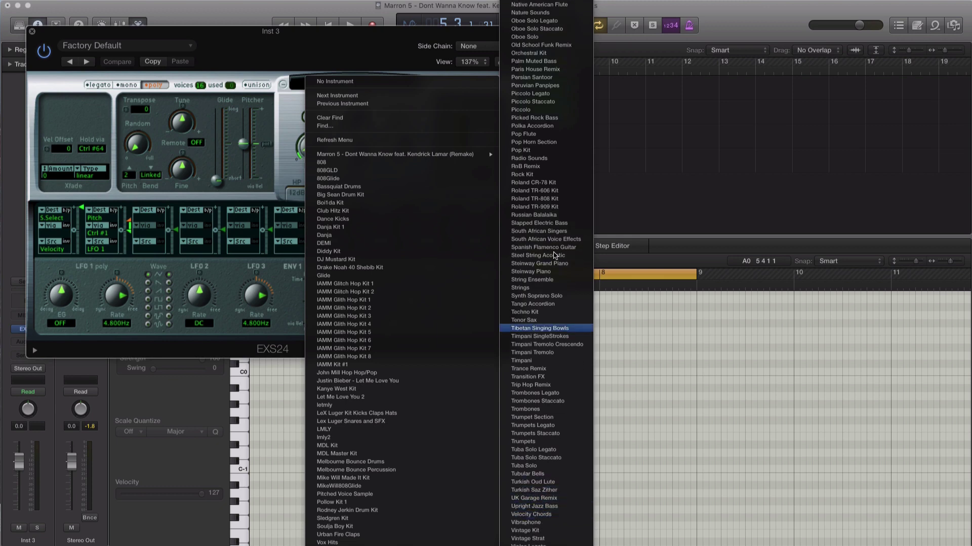
{"action": "left_click", "coordinate": [523, 175]}
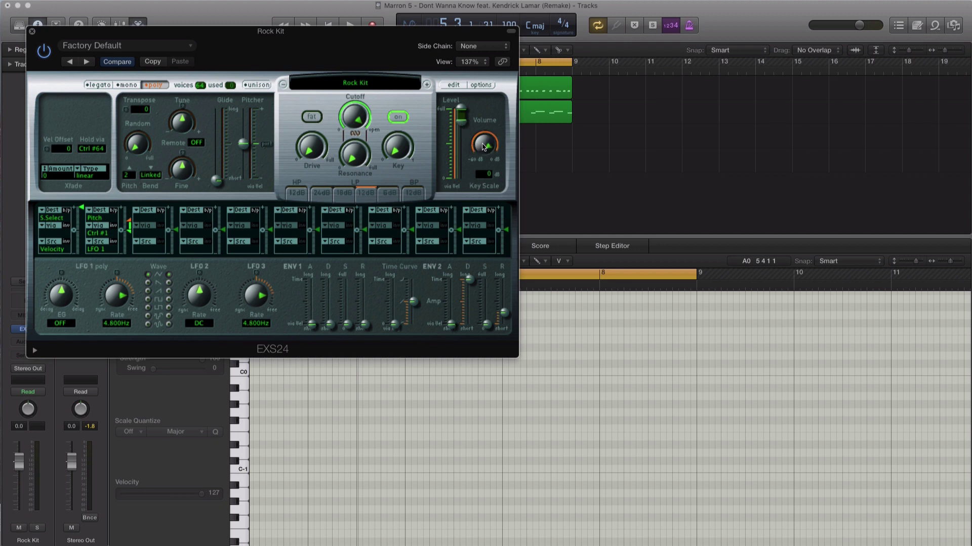
{"action": "left_click", "coordinate": [33, 30]}
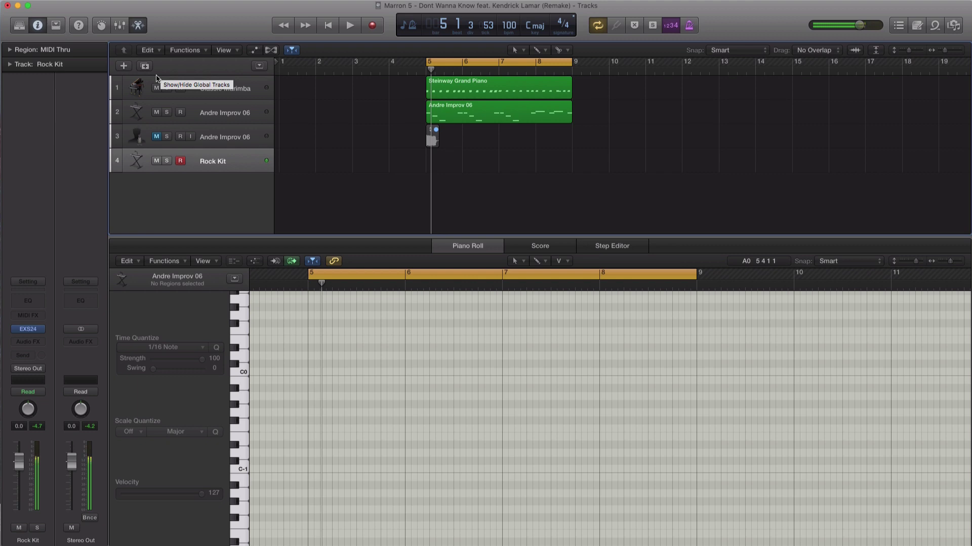
Record two long held notes from bar 5 on the Rock Kit track, quantize the region to 1/8 Note and play it.
{"action": "key", "text": "space"}
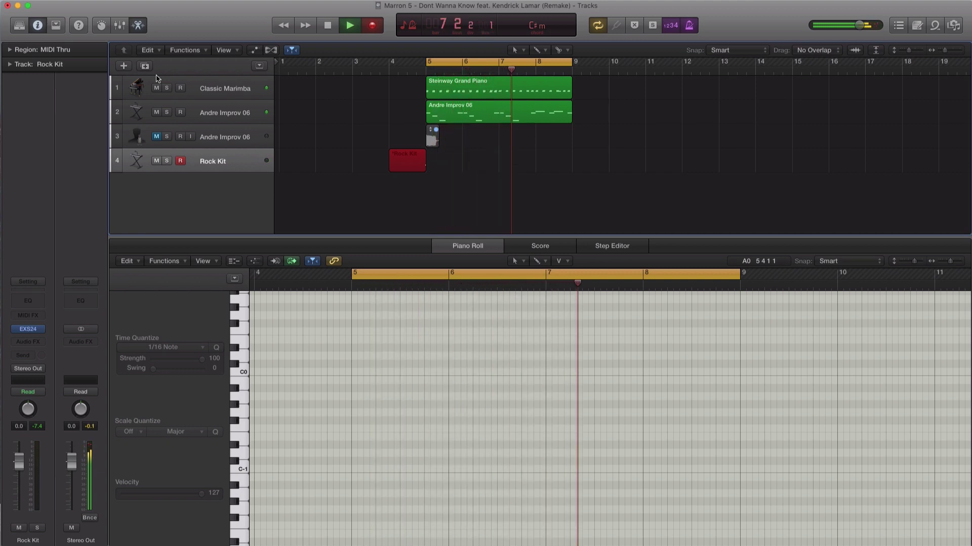
{"action": "key", "text": "space"}
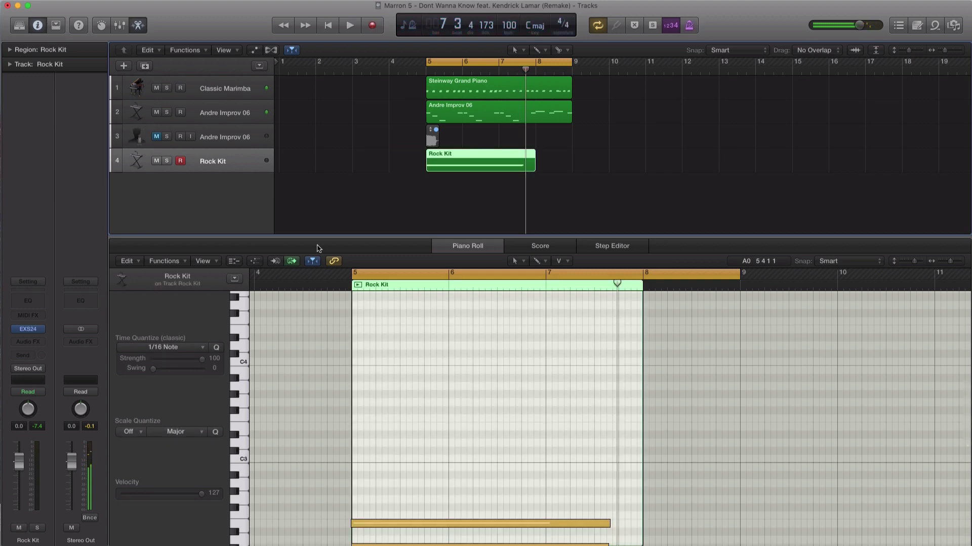
{"action": "left_click", "coordinate": [9, 50]}
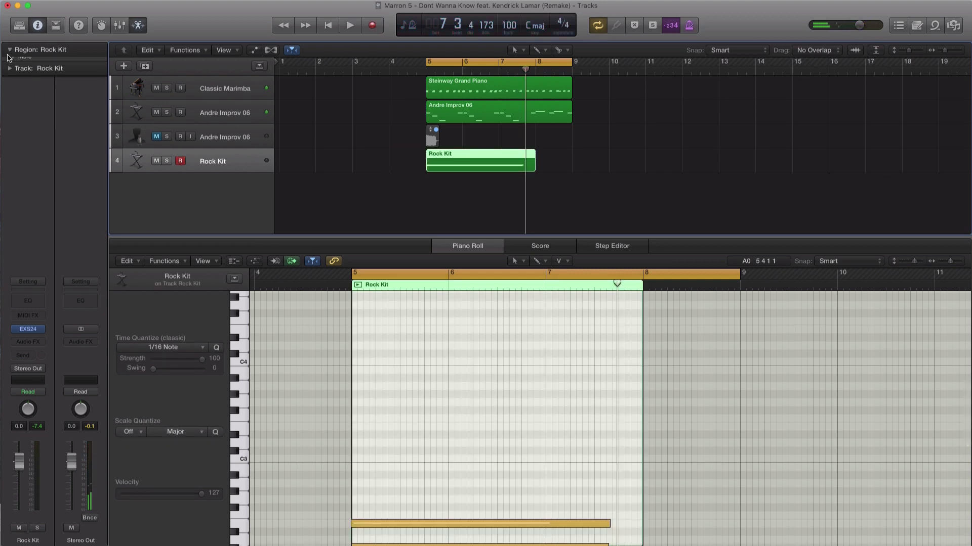
{"action": "left_click", "coordinate": [71, 82]}
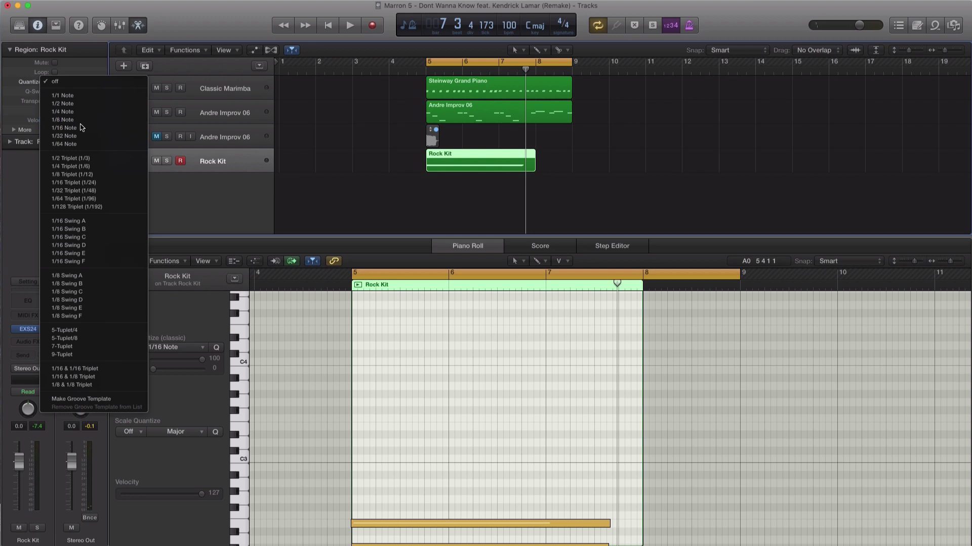
{"action": "left_click", "coordinate": [73, 122]}
{"action": "key", "text": "space"}
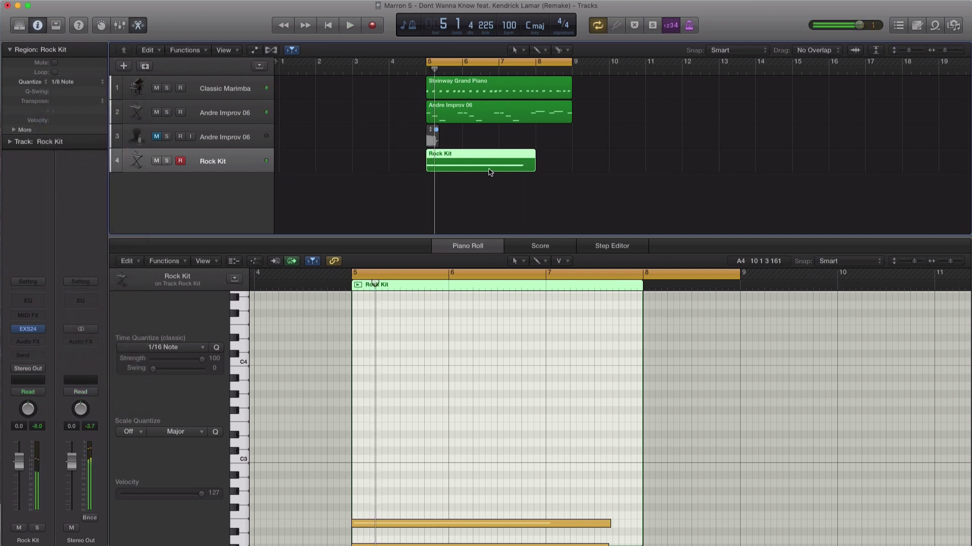
Bounce the Rock Kit region in place to a new track as Rock Kit_bip, with the source muted.
{"action": "key", "text": "super+t"}
{"action": "key", "text": "Return"}
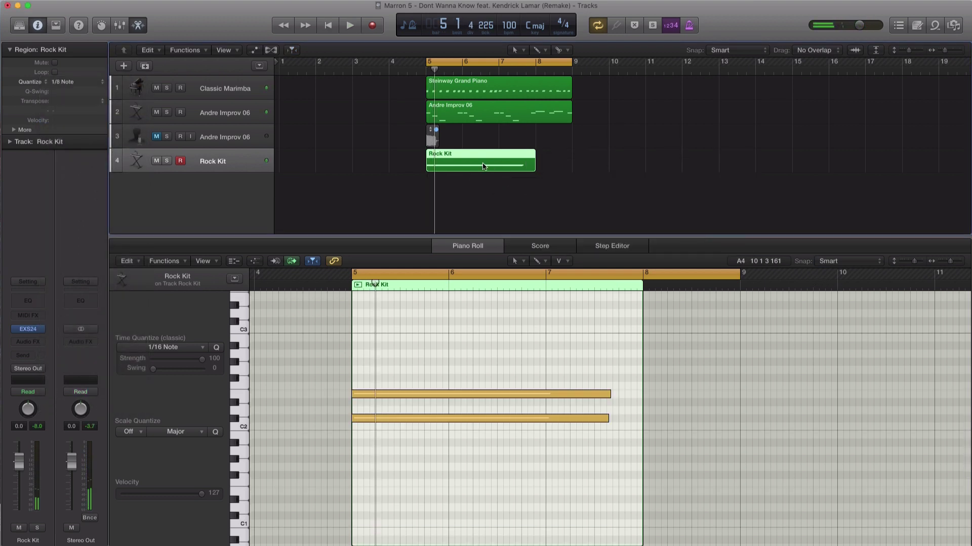
{"action": "right_click", "coordinate": [480, 160]}
{"action": "left_click", "coordinate": [501, 174]}
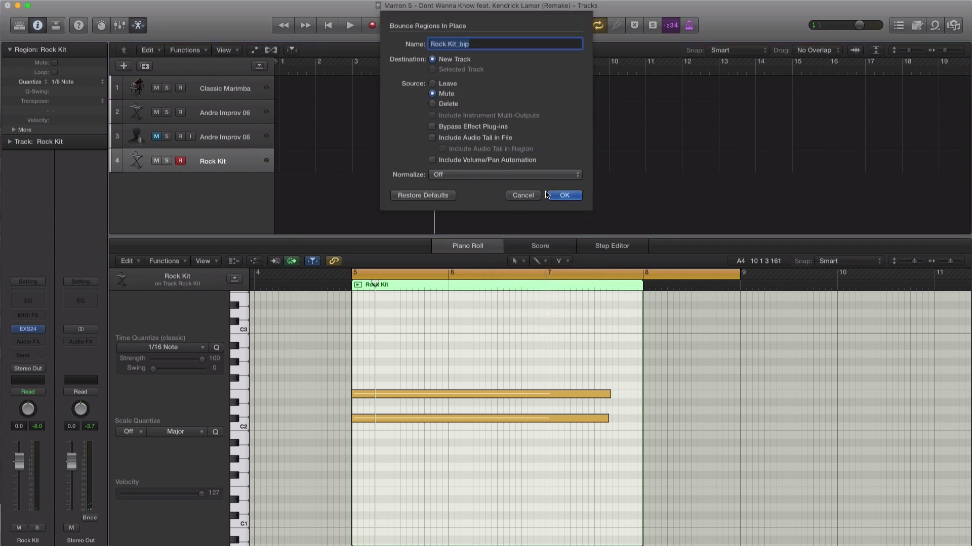
{"action": "left_click", "coordinate": [549, 195]}
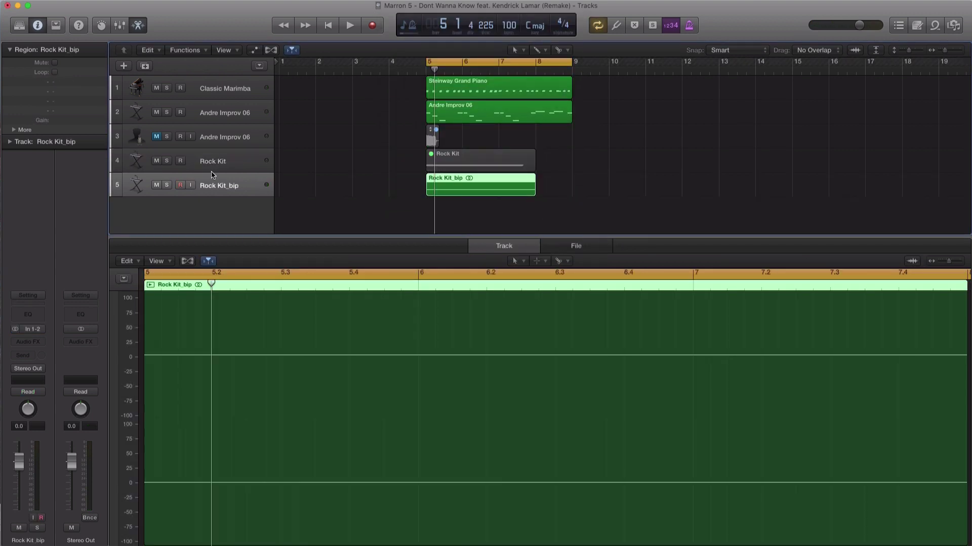
Reverse the bounced Rock Kit_bip audio file and move its region to start at bar 6 and end at bar 9.
{"action": "left_click", "coordinate": [575, 246]}
{"action": "left_click", "coordinate": [221, 261]}
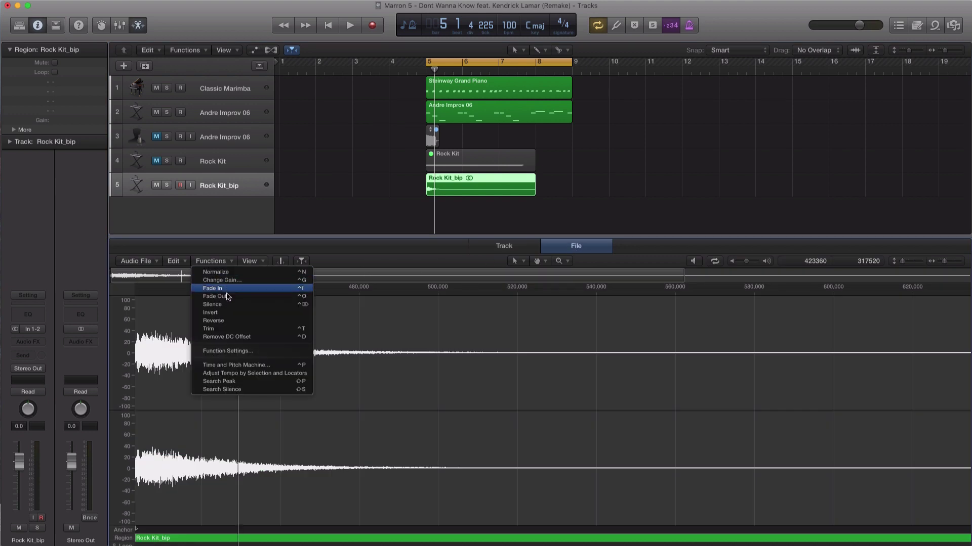
{"action": "left_click", "coordinate": [215, 322]}
{"action": "left_click_drag", "start_coordinate": [474, 189], "coordinate": [508, 193]}
Play the loop with the reversed hit and lower the Rock Kit_bip track's volume to -3.2 dB.
{"action": "key", "text": "space"}
{"action": "key", "text": "super+Left"}
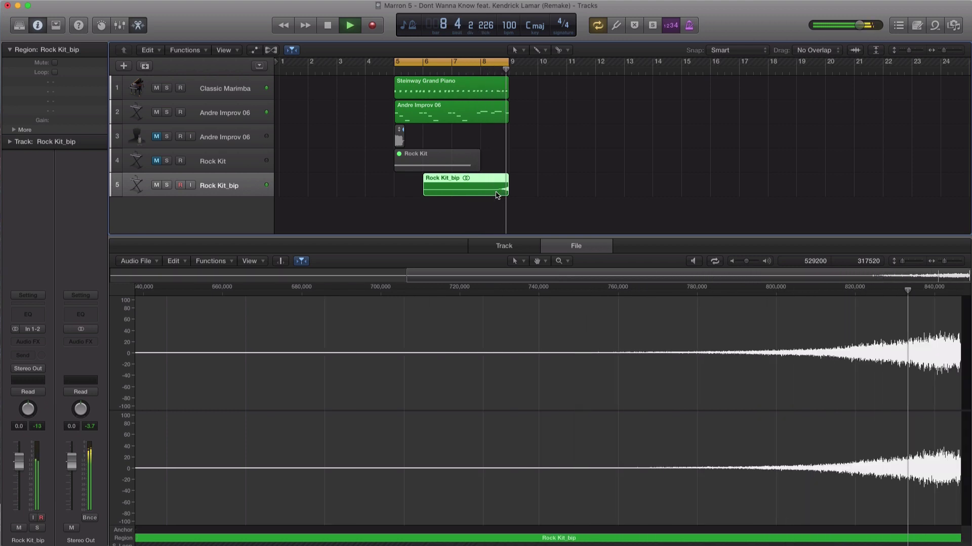
{"action": "key", "text": "space"}
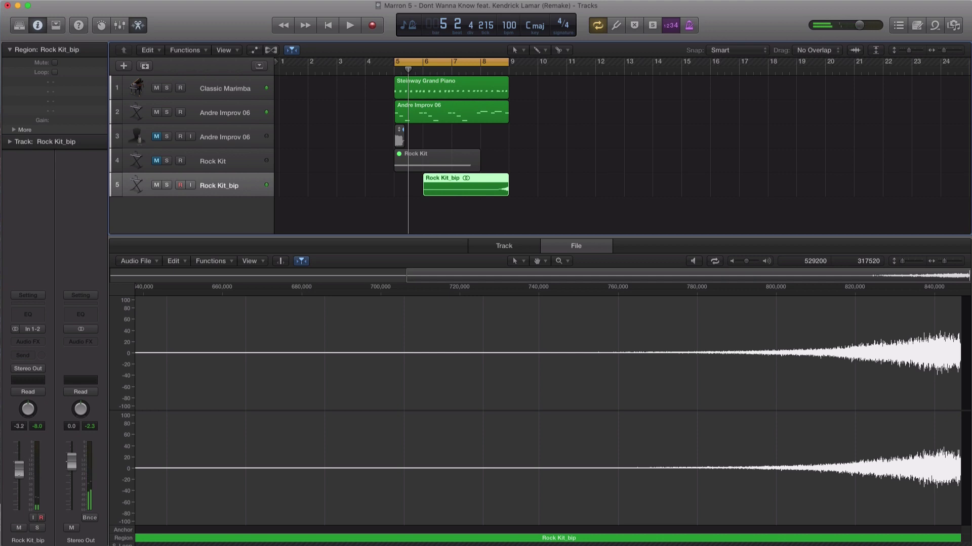
Duplicate the Rock Kit instrument track and unmute the empty copy.
{"action": "left_click", "coordinate": [234, 171]}
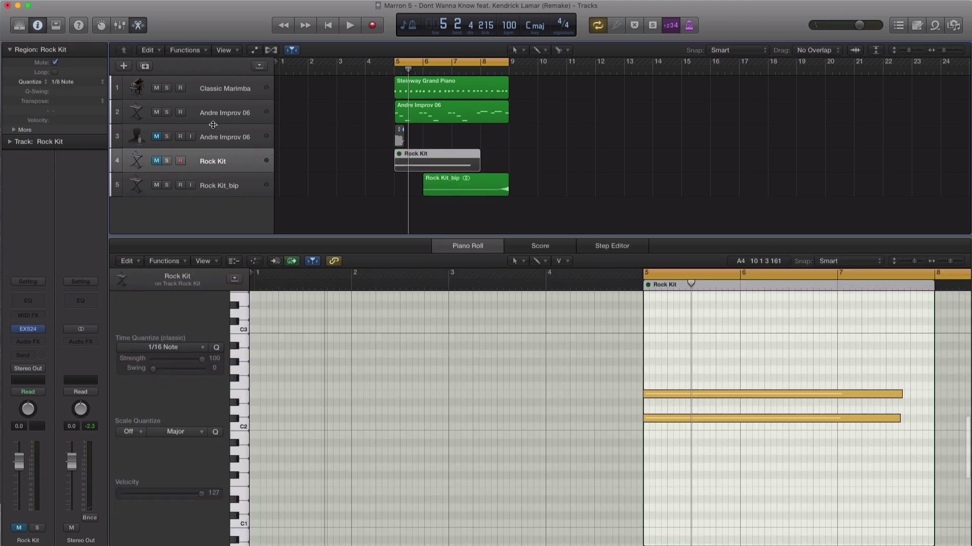
{"action": "left_click", "coordinate": [127, 70]}
{"action": "left_click", "coordinate": [616, 165]}
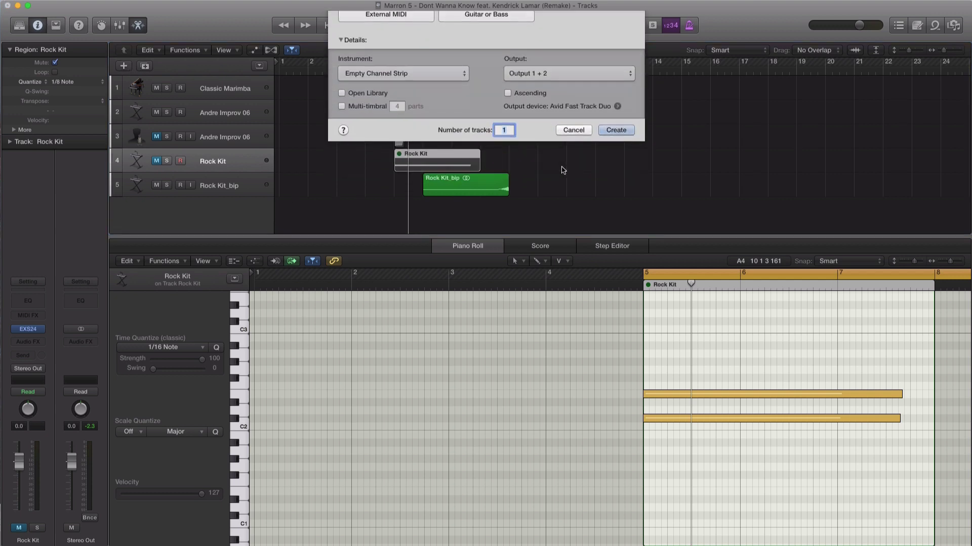
{"action": "left_click", "coordinate": [144, 67]}
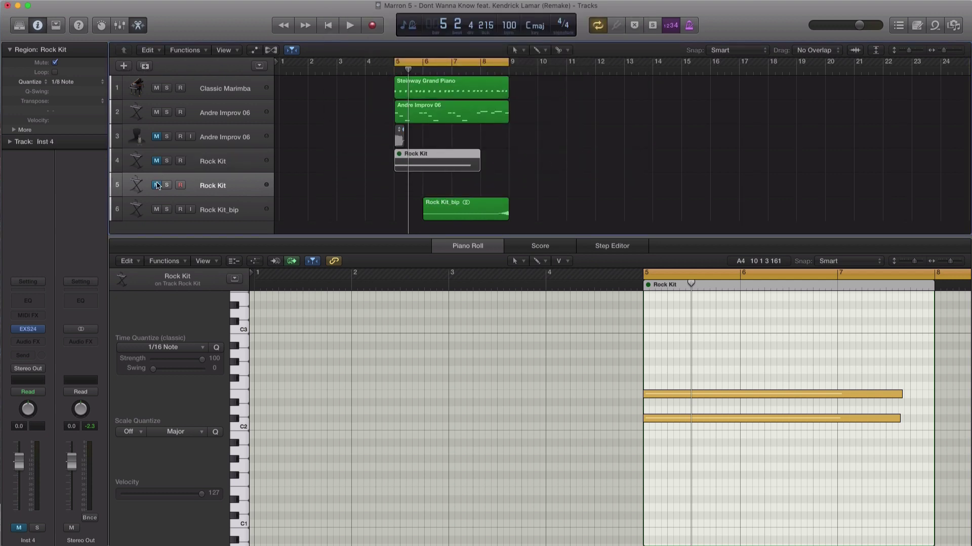
{"action": "left_click", "coordinate": [216, 196]}
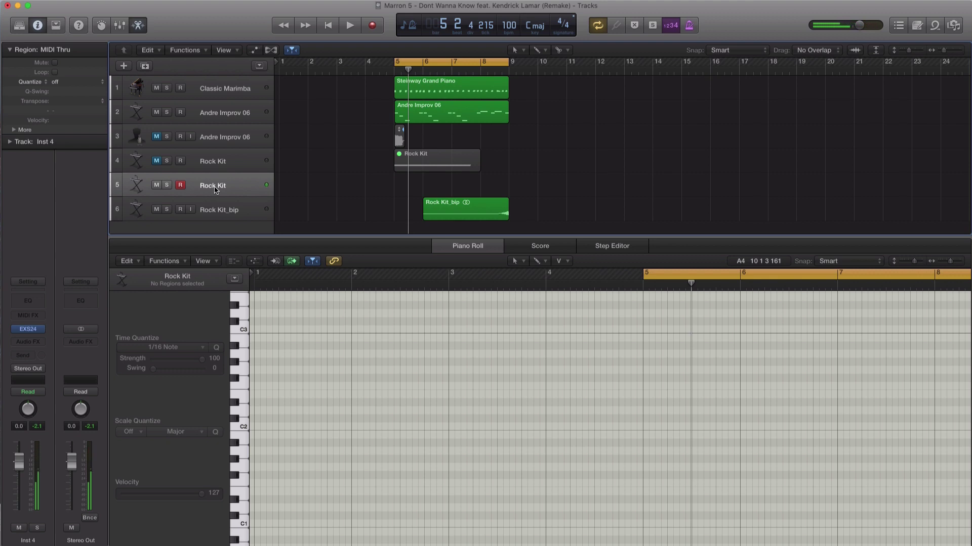
Record a drum hit in bar 8 on the duplicated Rock Kit track.
{"action": "key", "text": "r"}
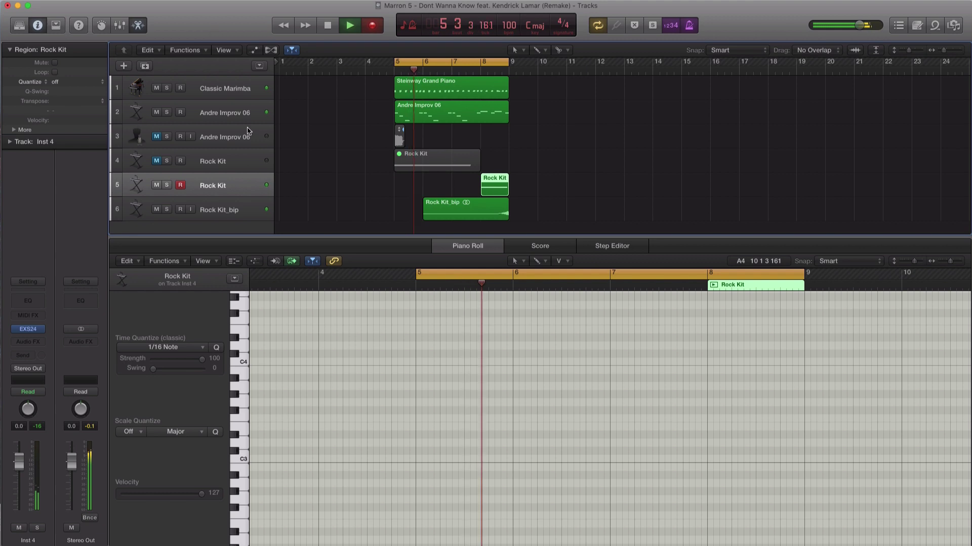
{"action": "key", "text": "space"}
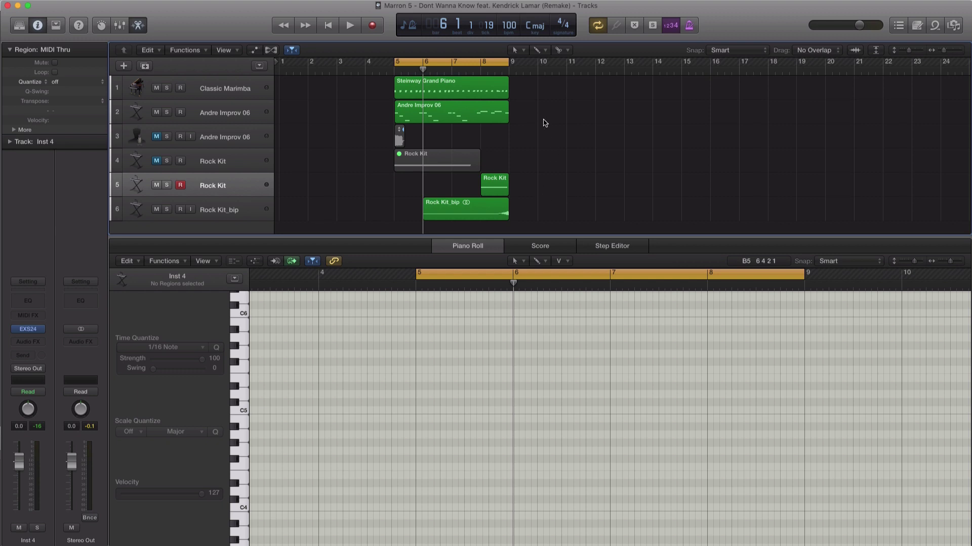
Copy the Classic Marimba region to bar 9, set the cycle range to bars 9–13 around it, and play it.
{"action": "left_click_drag", "start_coordinate": [487, 95], "coordinate": [600, 112]}
{"action": "key", "text": "u"}
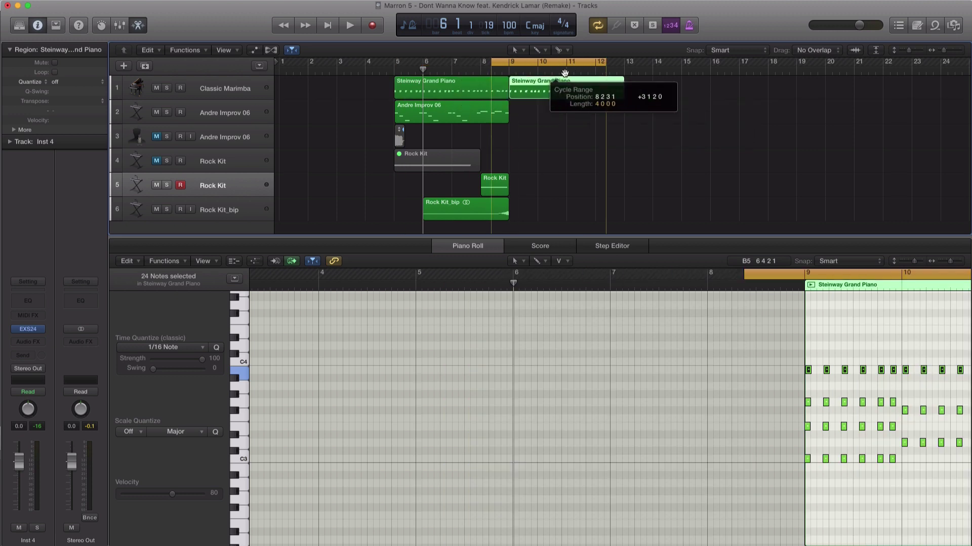
{"action": "key", "text": "space"}
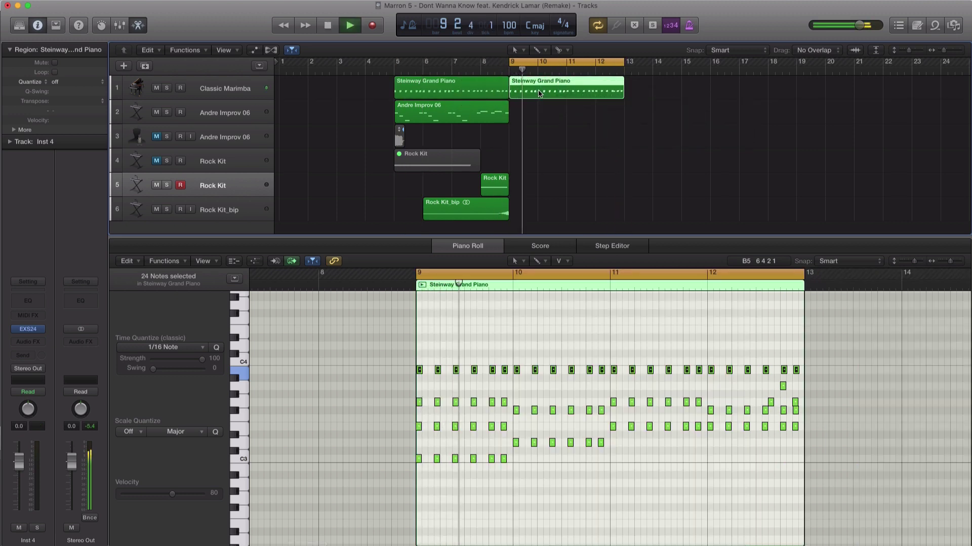
{"action": "key", "text": "space"}
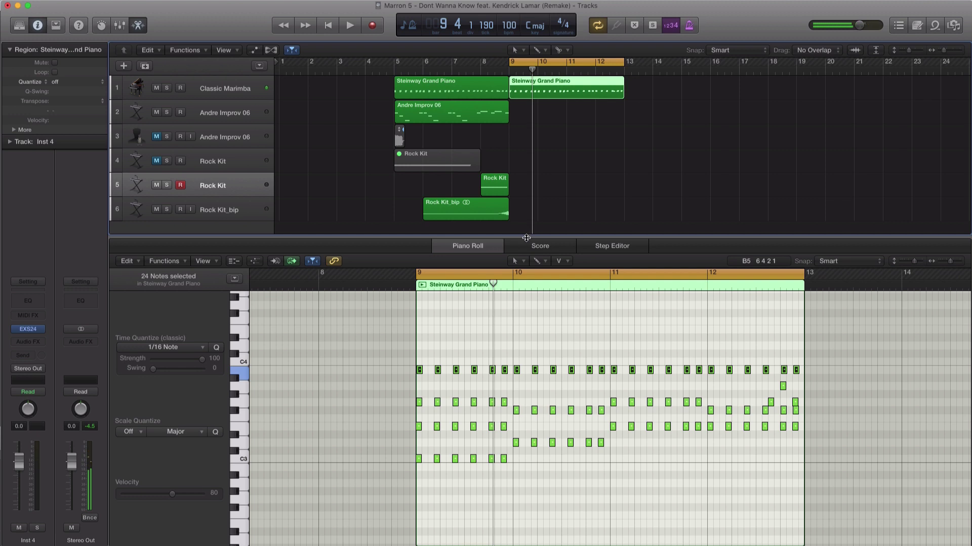
Add a new software instrument track below Rock Kit_bip and load Drum Machine Designer on it.
{"action": "left_click_drag", "start_coordinate": [526, 238], "coordinate": [514, 325]}
{"action": "double_click", "coordinate": [185, 238]}
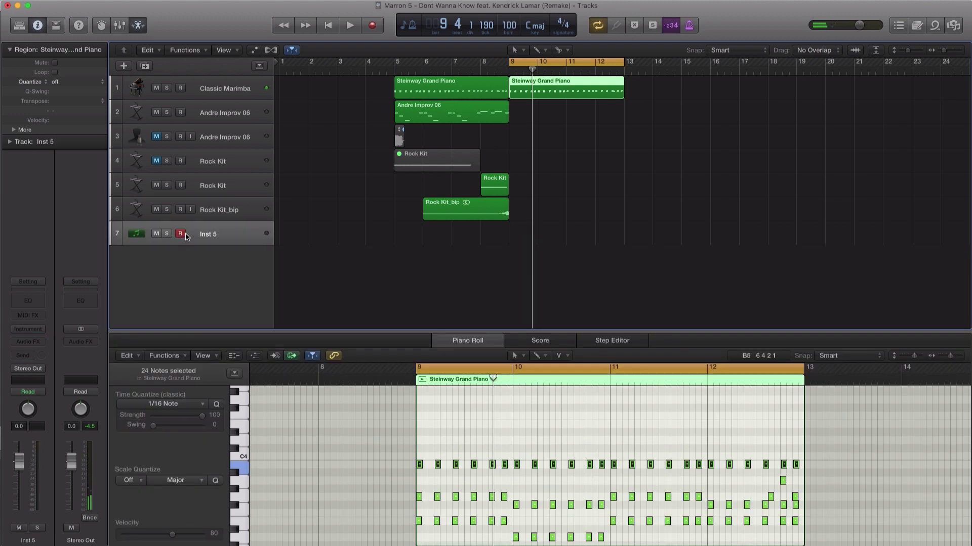
{"action": "left_click", "coordinate": [39, 333]}
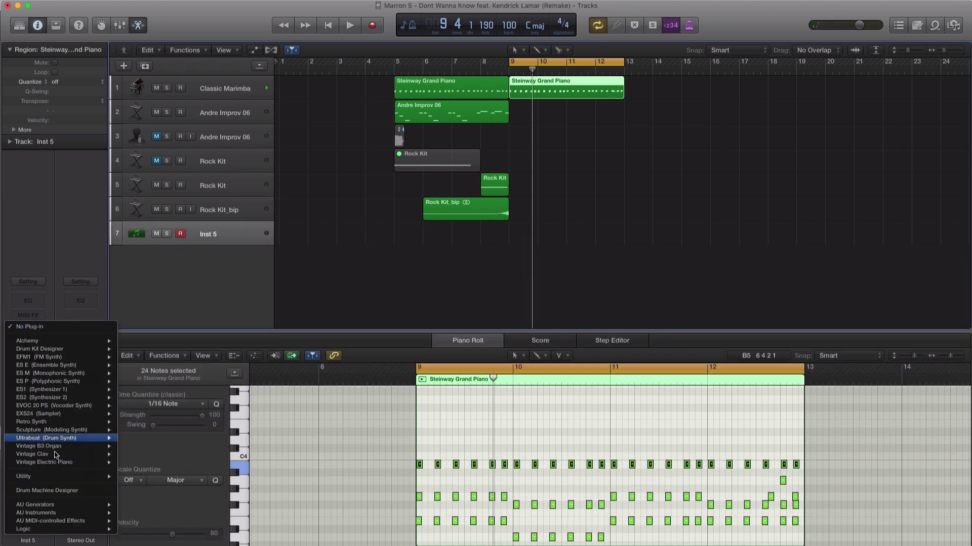
{"action": "left_click", "coordinate": [58, 491]}
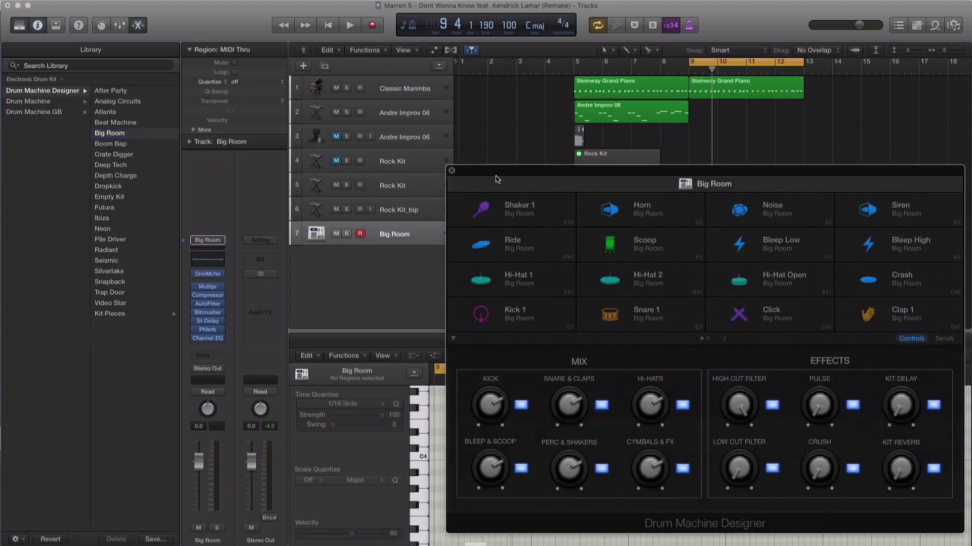
Replace the Bleep High pad of the Big Room kit with the percussion sound Cowbell 3 - Trap Door.
{"action": "left_click_drag", "start_coordinate": [498, 179], "coordinate": [443, 173]}
{"action": "left_click", "coordinate": [831, 245]}
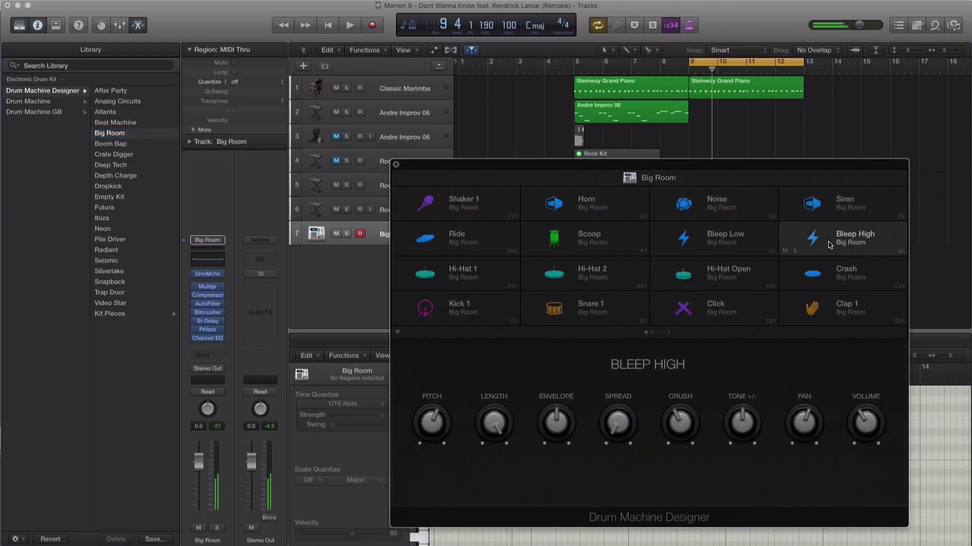
{"action": "left_click_drag", "start_coordinate": [750, 176], "coordinate": [764, 151]}
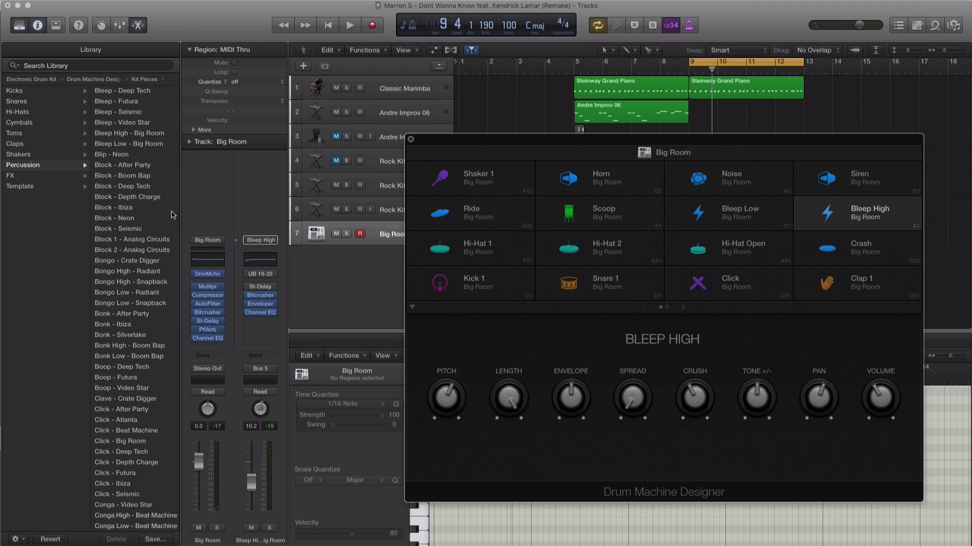
{"action": "scroll", "coordinate": [171, 215], "scroll_direction": "down", "scroll_amount": 15}
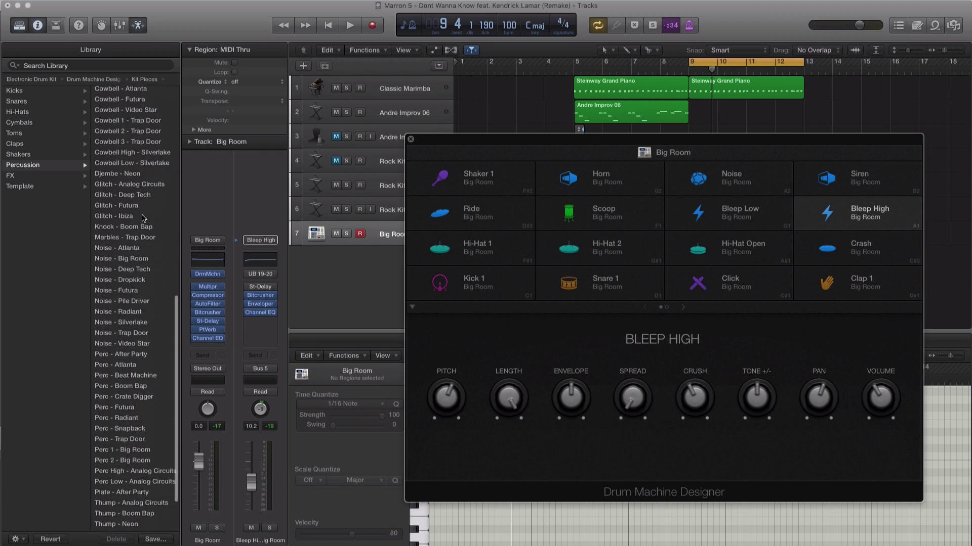
{"action": "scroll", "coordinate": [143, 219], "scroll_direction": "up", "scroll_amount": 5}
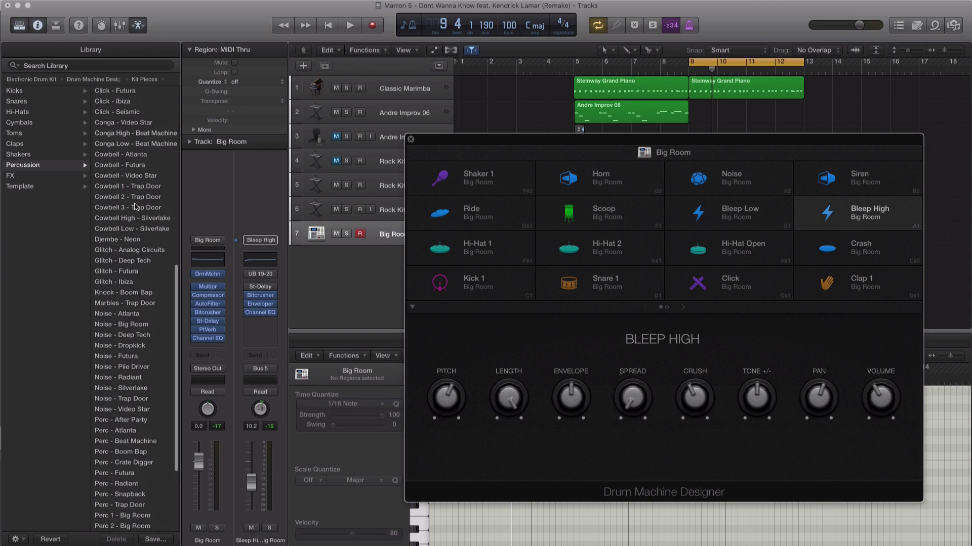
{"action": "left_click", "coordinate": [129, 208]}
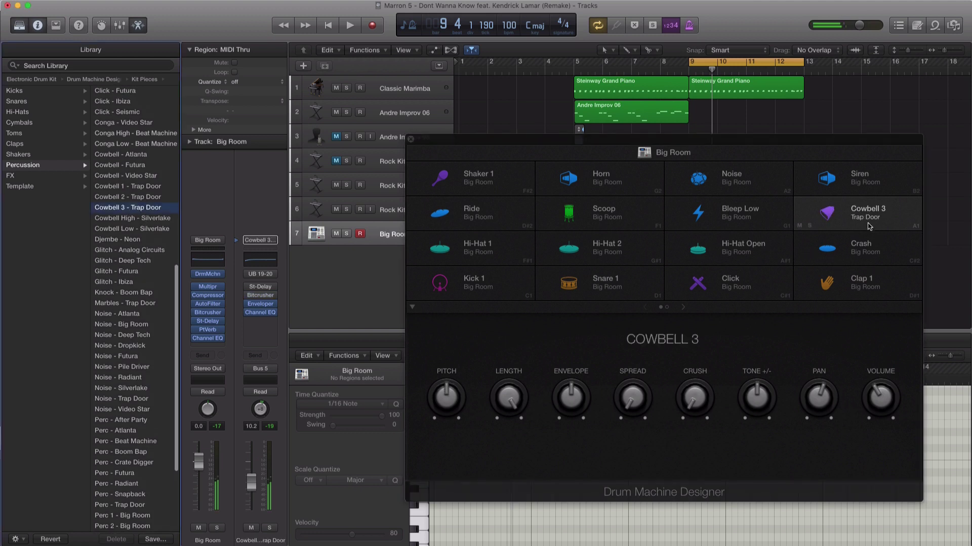
{"action": "left_click", "coordinate": [411, 141]}
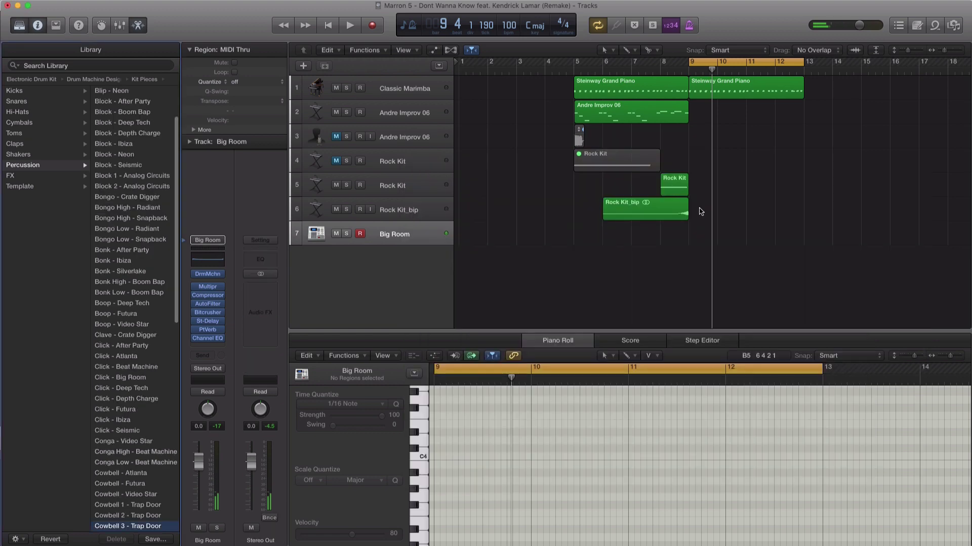
{"action": "left_click", "coordinate": [709, 237]}
{"action": "scroll", "coordinate": [698, 222], "scroll_direction": "right", "scroll_amount": 1}
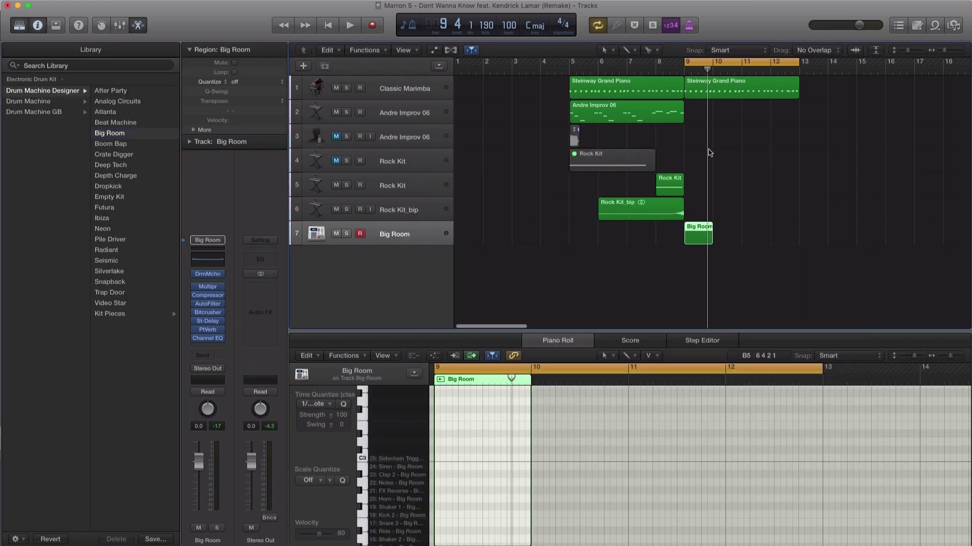
{"action": "key", "text": "Delete"}
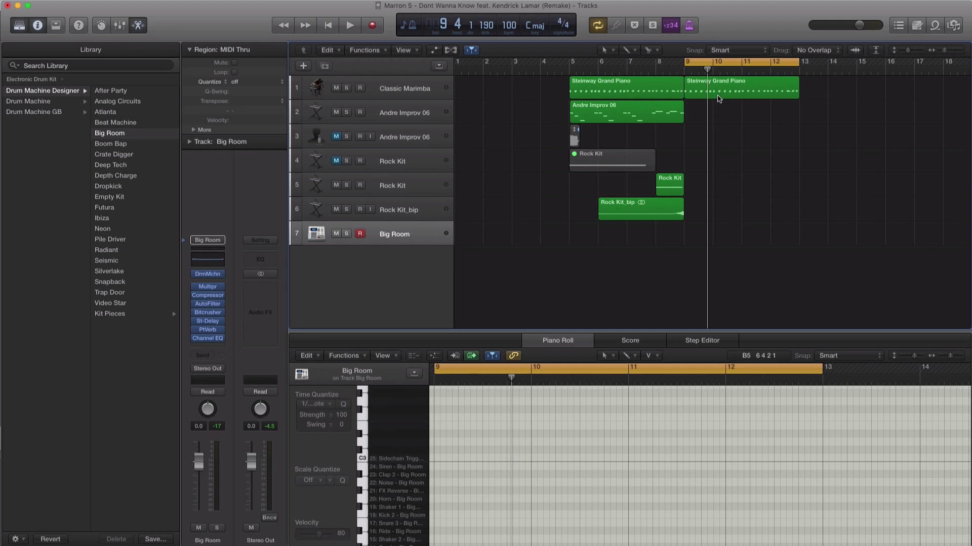
Copy the marimba region at bar 9 to the Big Room track and delete the lower chord notes, keeping the top row.
{"action": "left_click_drag", "start_coordinate": [719, 98], "coordinate": [722, 234]}
{"action": "scroll", "coordinate": [629, 473], "scroll_direction": "left", "scroll_amount": 3}
{"action": "scroll", "coordinate": [629, 473], "scroll_direction": "up", "scroll_amount": 2}
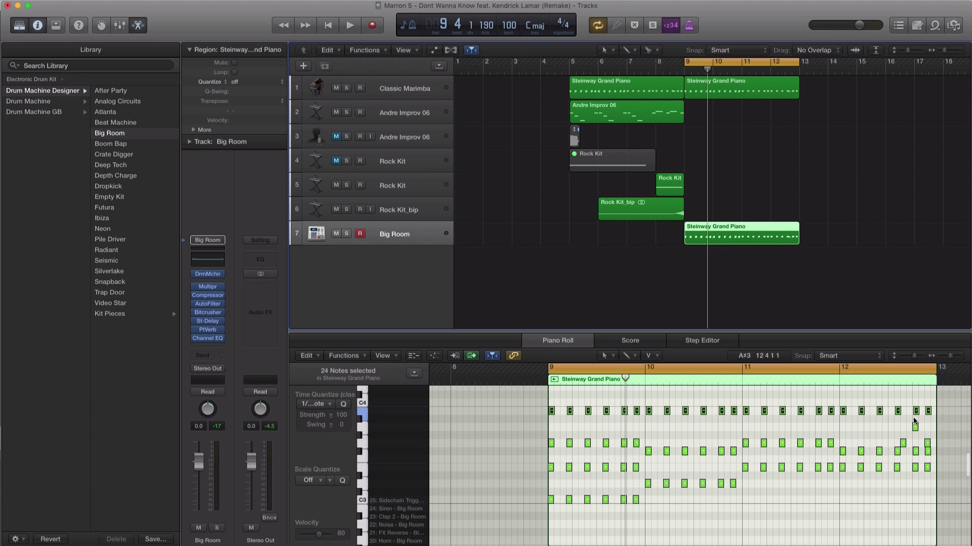
{"action": "left_click_drag", "start_coordinate": [937, 511], "coordinate": [641, 457]}
{"action": "key", "text": "super+z"}
{"action": "left_click_drag", "start_coordinate": [504, 431], "coordinate": [942, 503]}
{"action": "key", "text": "Delete"}
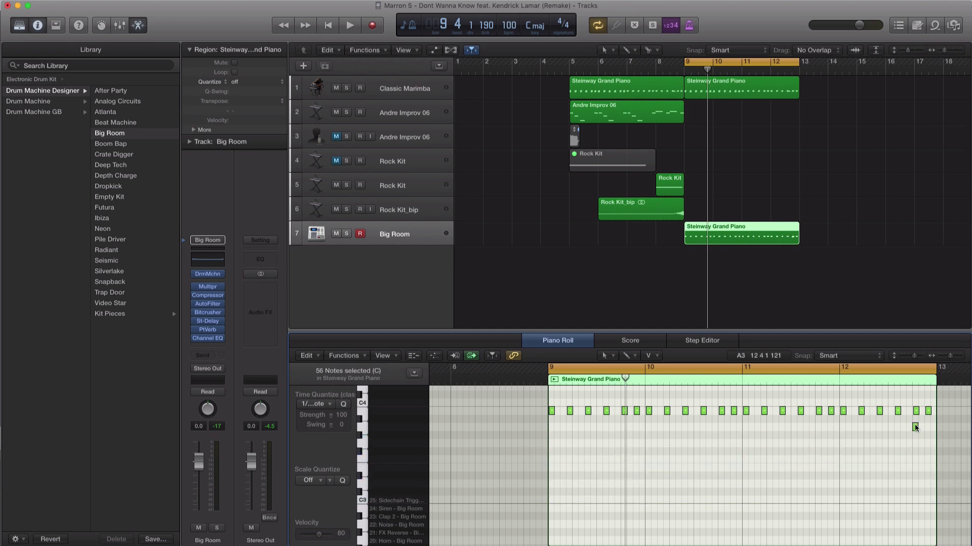
Move the top row of repeated notes in the Big Room region down to the Cowbell 3 pitch.
{"action": "left_click_drag", "start_coordinate": [893, 419], "coordinate": [553, 510]}
{"action": "scroll", "coordinate": [557, 496], "scroll_direction": "down", "scroll_amount": 5}
{"action": "left_click_drag", "start_coordinate": [552, 422], "coordinate": [550, 535]}
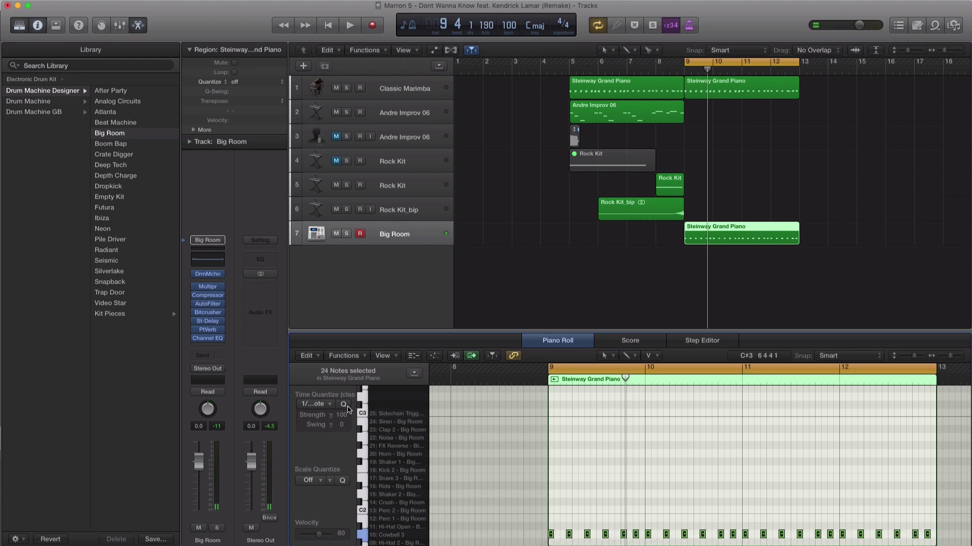
Play the loop, then adjust the Cowbell 3 pad's spread and raise its volume to -3.2 dB in Drum Machine Designer.
{"action": "key", "text": "space"}
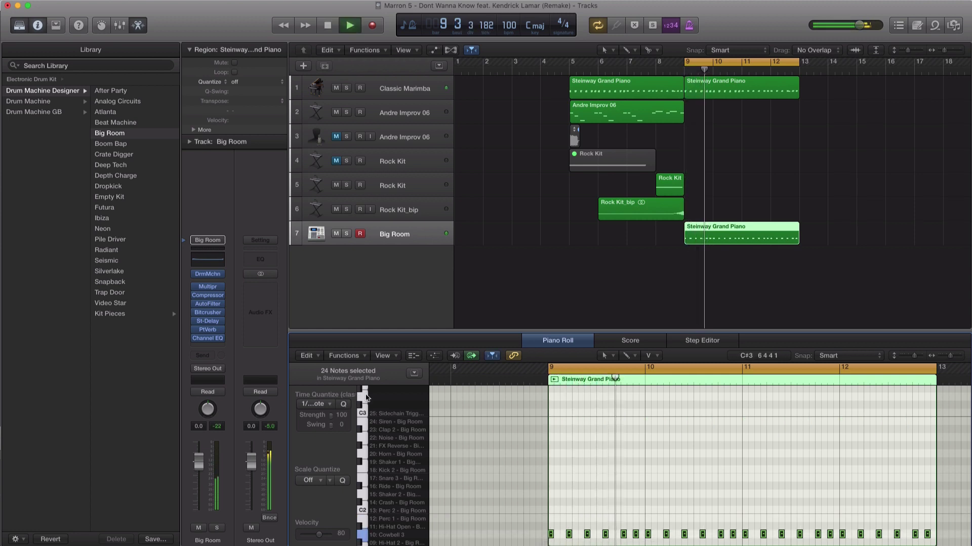
{"action": "left_click", "coordinate": [208, 274]}
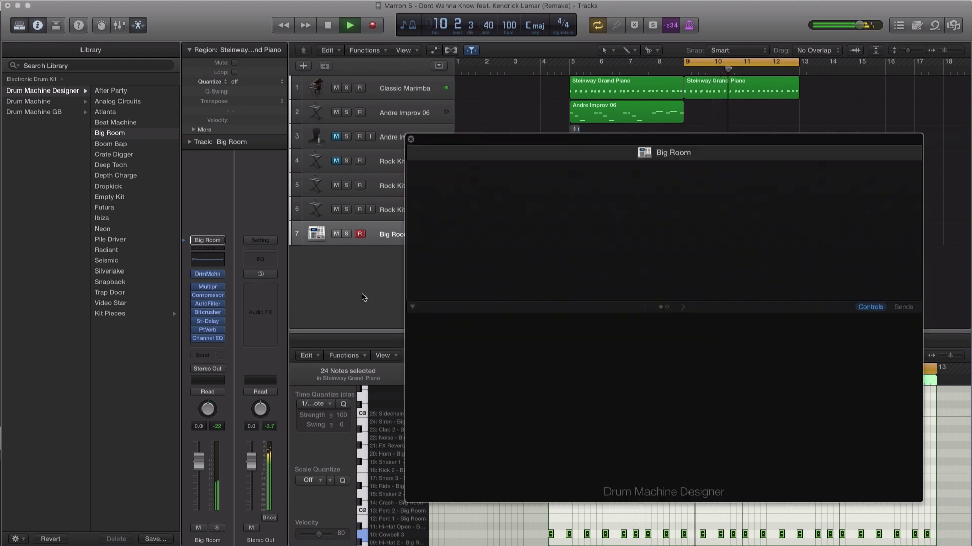
{"action": "left_click_drag", "start_coordinate": [730, 141], "coordinate": [640, 105]}
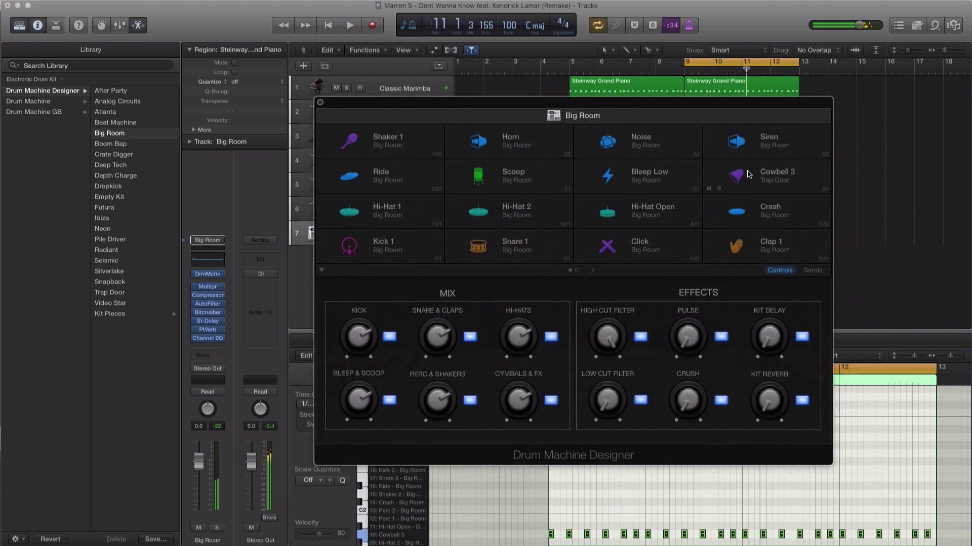
{"action": "left_click", "coordinate": [749, 175]}
{"action": "key", "text": "space"}
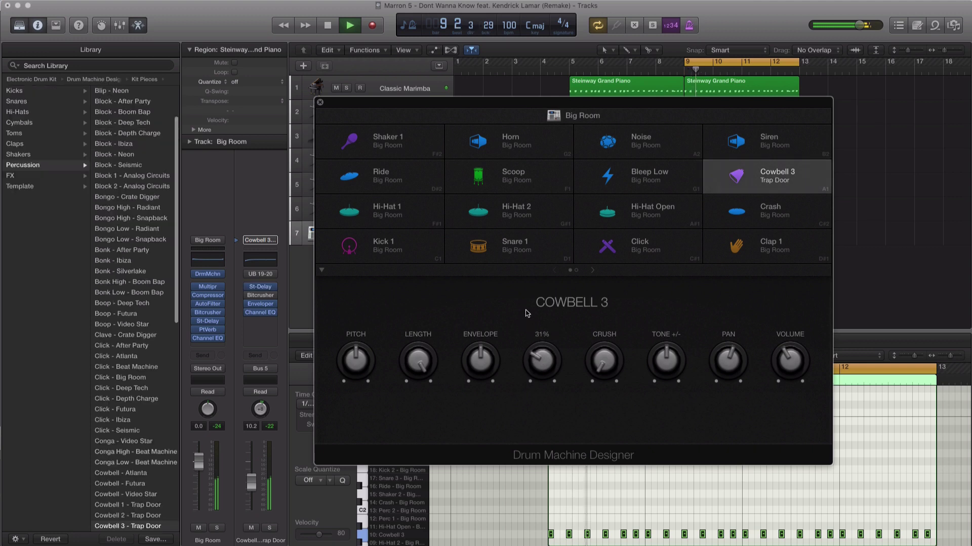
{"action": "left_click_drag", "start_coordinate": [595, 351], "coordinate": [594, 322]}
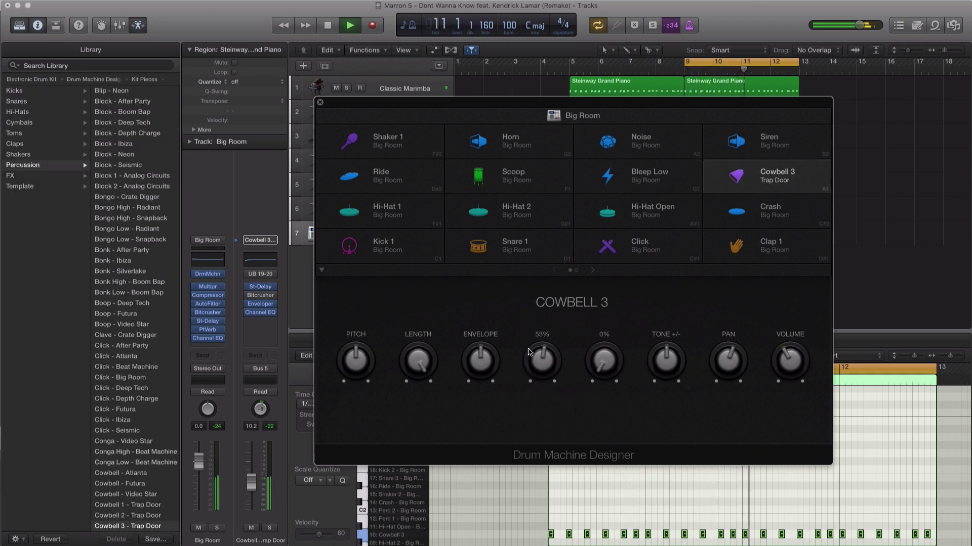
{"action": "left_click", "coordinate": [365, 356]}
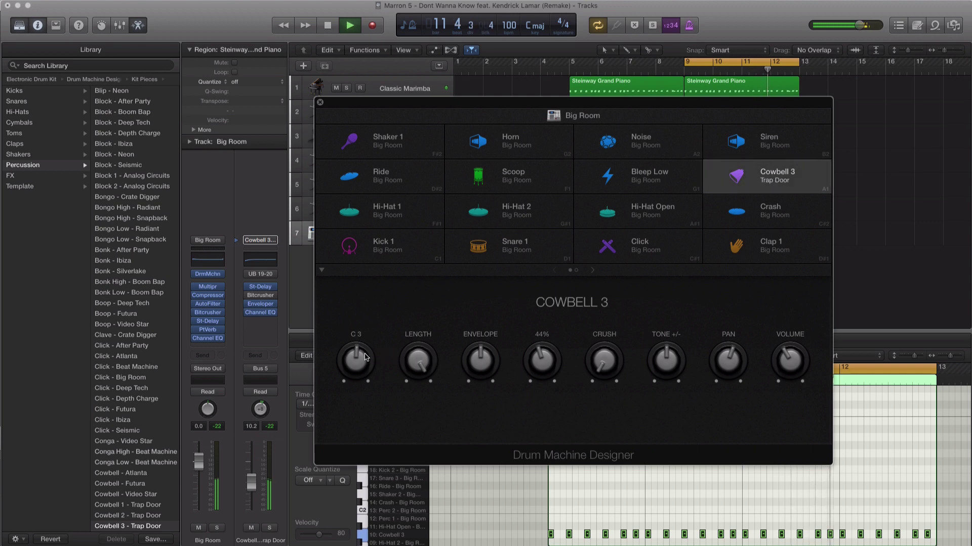
{"action": "left_click_drag", "start_coordinate": [788, 358], "coordinate": [788, 330]}
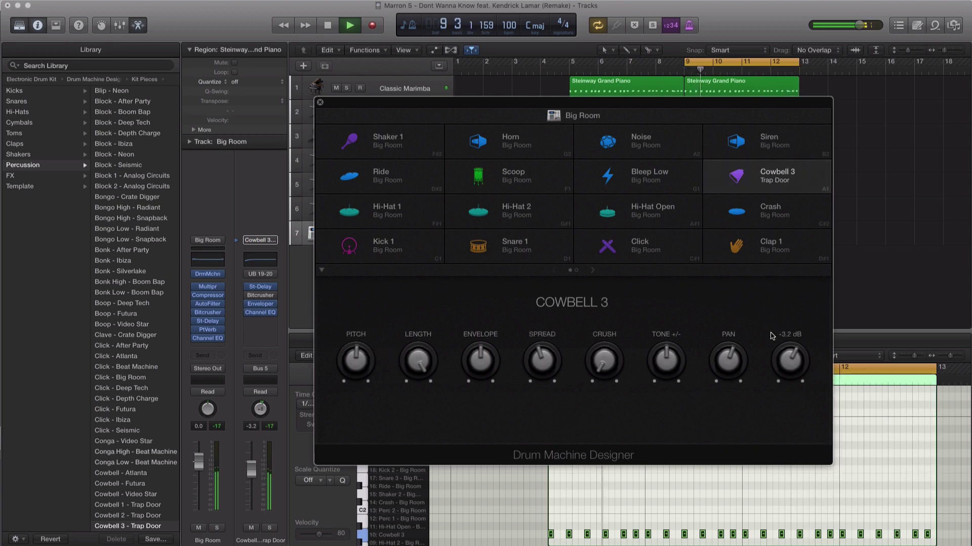
{"action": "left_click", "coordinate": [540, 363]}
Set Cowbell 3's envelope to about 28 %, shorten its length, and set its tone to 62% and volume to -2.5 dB.
{"action": "left_click_drag", "start_coordinate": [470, 363], "coordinate": [495, 489]}
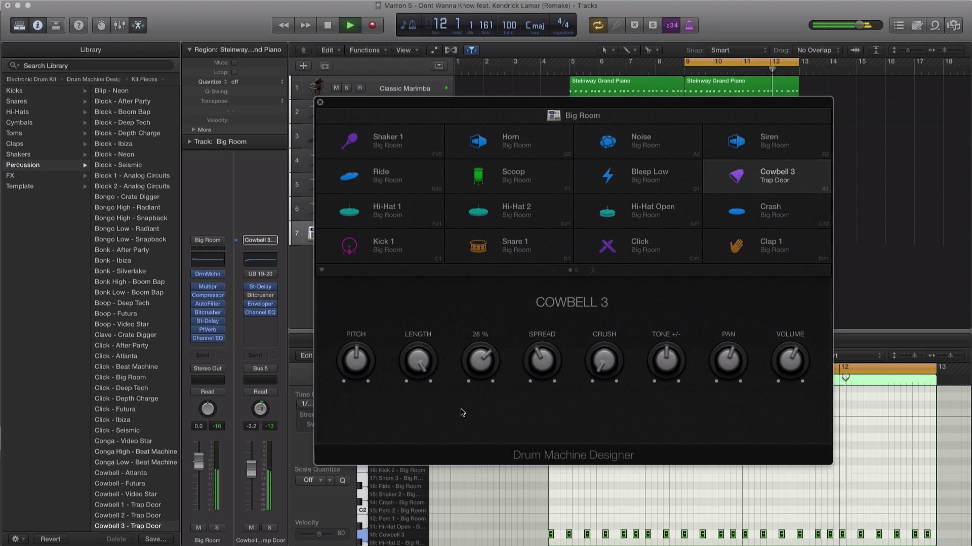
{"action": "left_click_drag", "start_coordinate": [417, 362], "coordinate": [386, 416]}
{"action": "mouse_move", "coordinate": [487, 373]}
{"action": "left_mouse_down"}
{"action": "mouse_move", "coordinate": [485, 363]}
{"action": "mouse_move", "coordinate": [482, 384]}
{"action": "left_mouse_up"}
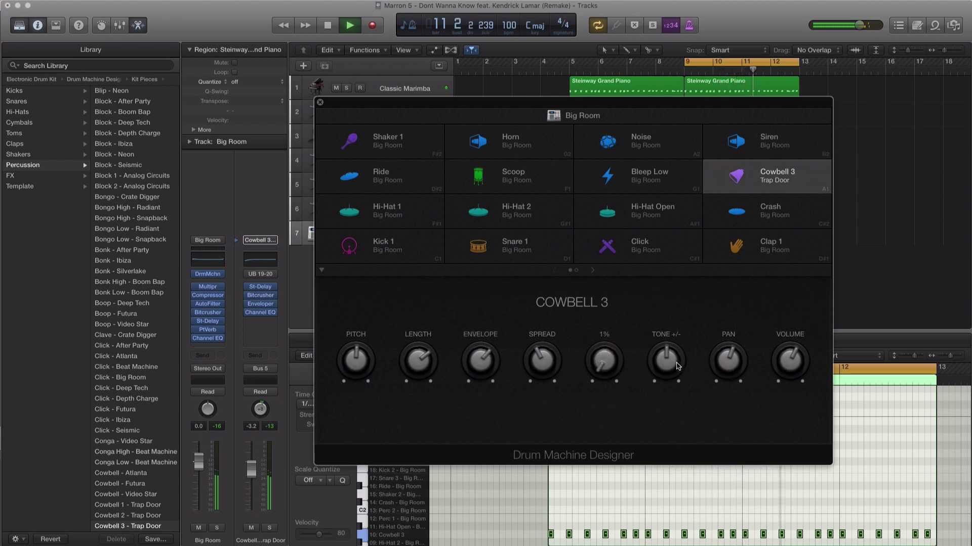
{"action": "left_click_drag", "start_coordinate": [668, 361], "coordinate": [667, 342]}
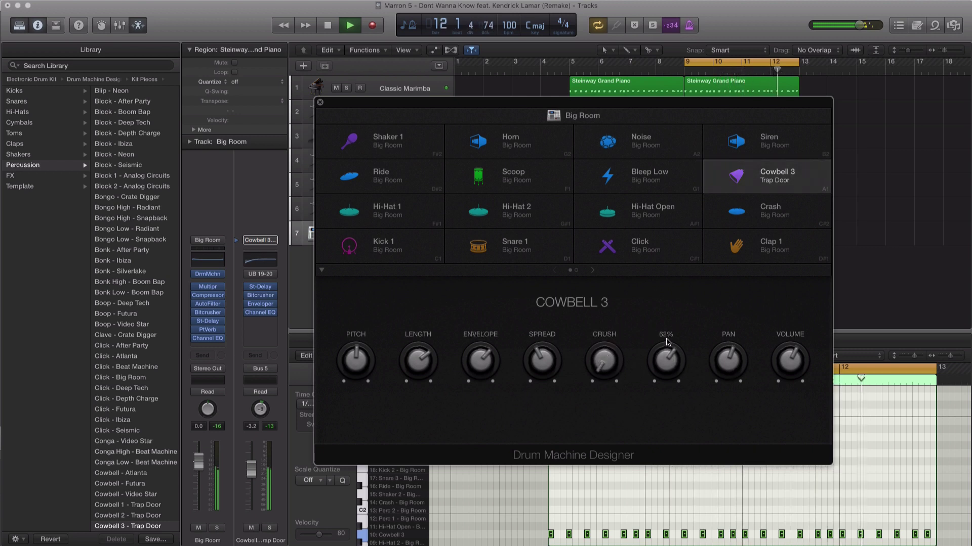
{"action": "left_click_drag", "start_coordinate": [792, 362], "coordinate": [792, 359]}
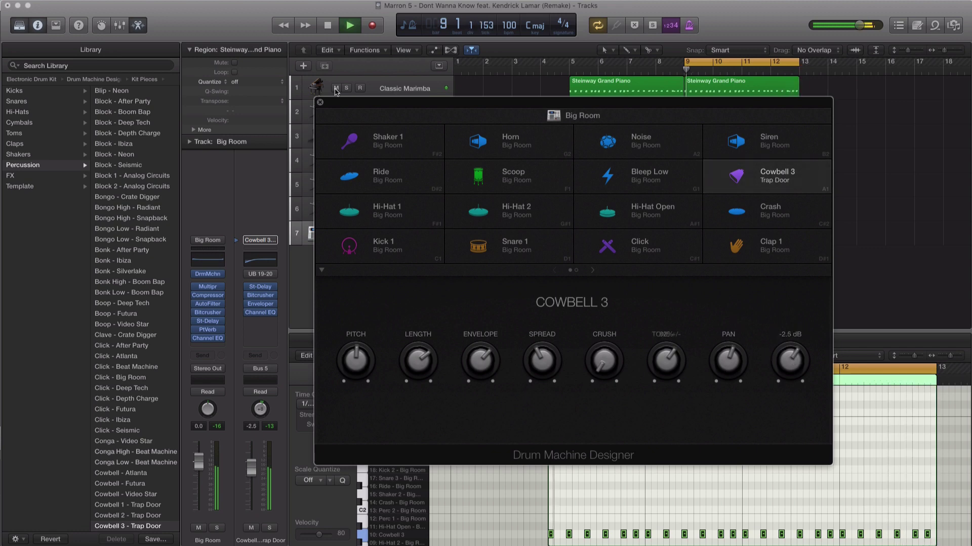
Close Drum Machine Designer and raise the Big Room track's volume to 1.6 dB while checking playback.
{"action": "left_click", "coordinate": [320, 104]}
{"action": "key", "text": "space"}
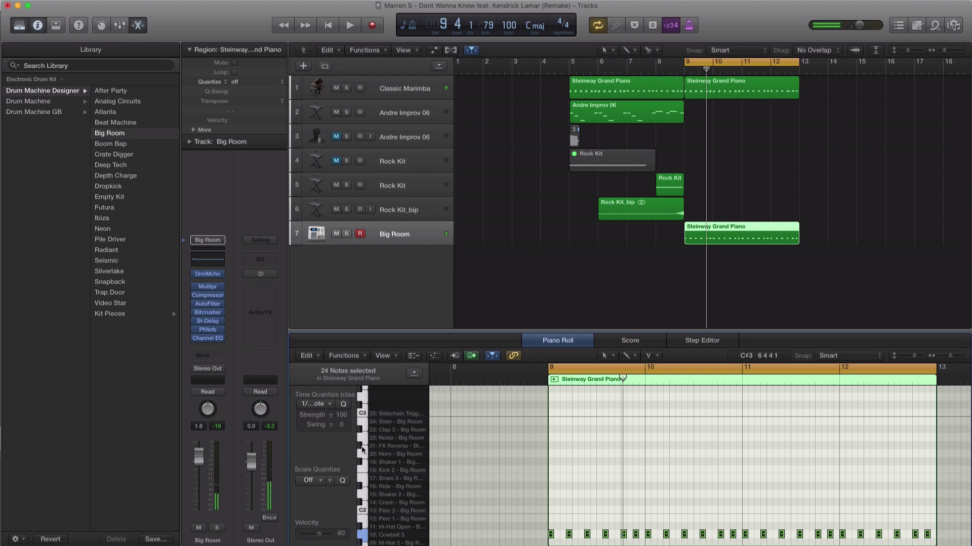
{"action": "key", "text": "space"}
Copy the cowbell region to bar 5, extend the cycle range to bars 5–13, and play the section.
{"action": "left_click_drag", "start_coordinate": [726, 243], "coordinate": [612, 243]}
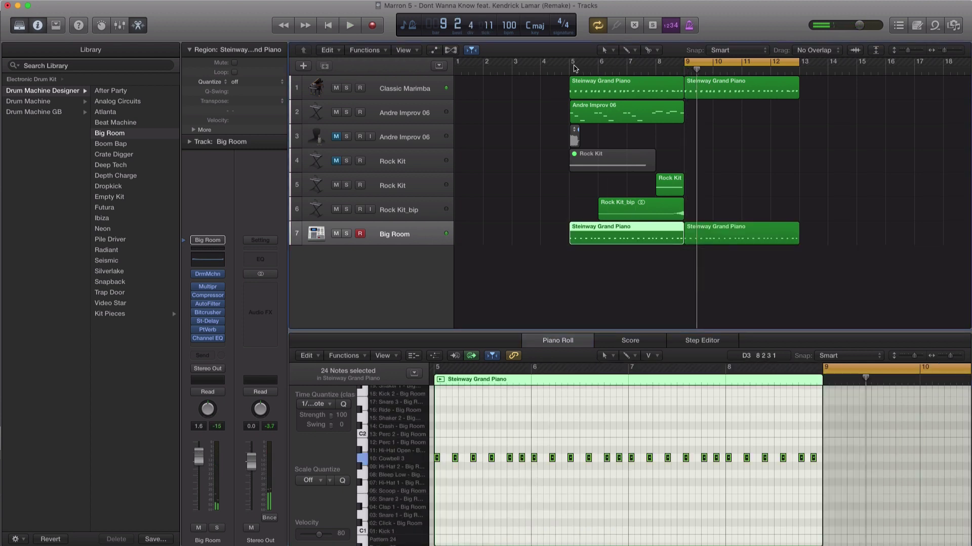
{"action": "left_click_drag", "start_coordinate": [575, 69], "coordinate": [793, 74]}
{"action": "key", "text": "space"}
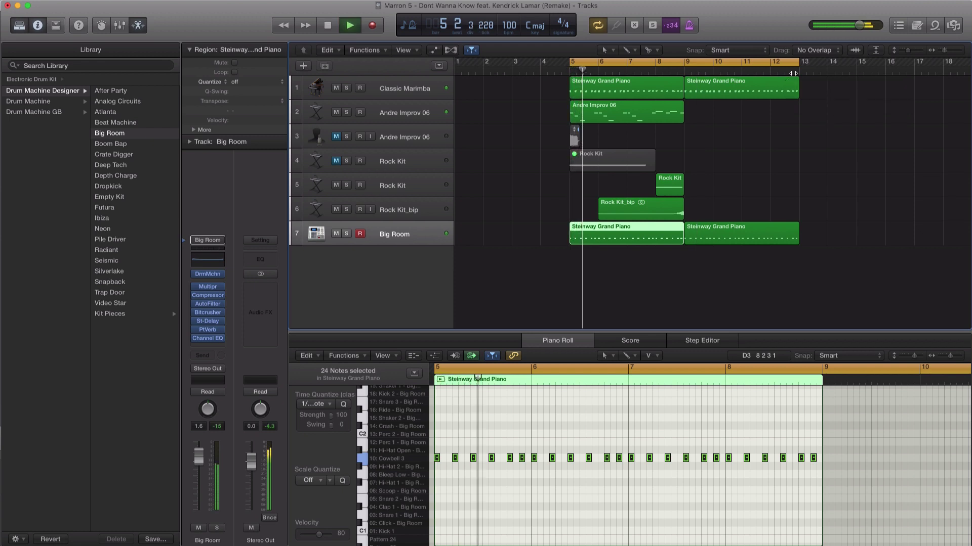
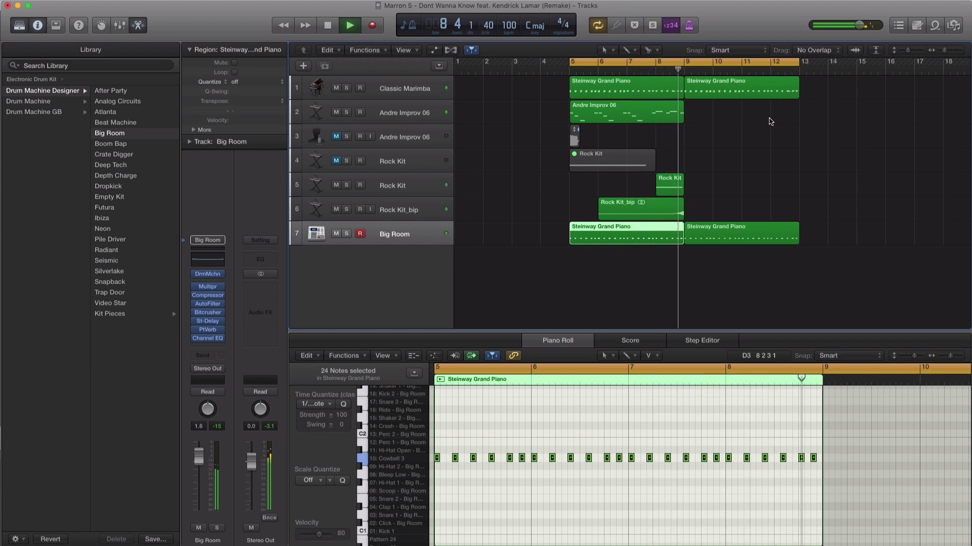
{"action": "key", "text": "space"}
Copy the Rock Kit hit to bar 12 and the reversed Rock Kit_bip region to bar 10.
{"action": "left_click", "coordinate": [714, 238]}
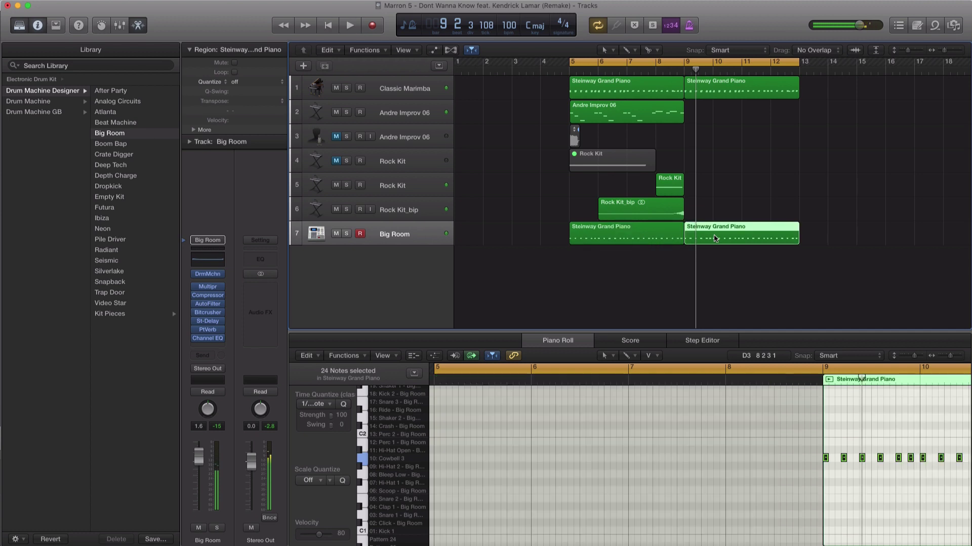
{"action": "left_click_drag", "start_coordinate": [699, 213], "coordinate": [774, 217]}
Add Clap 1 notes on beats 2 and 4 throughout the Big Room region at bar 9, and loop playback over bars 9–13.
{"action": "left_click", "coordinate": [757, 239]}
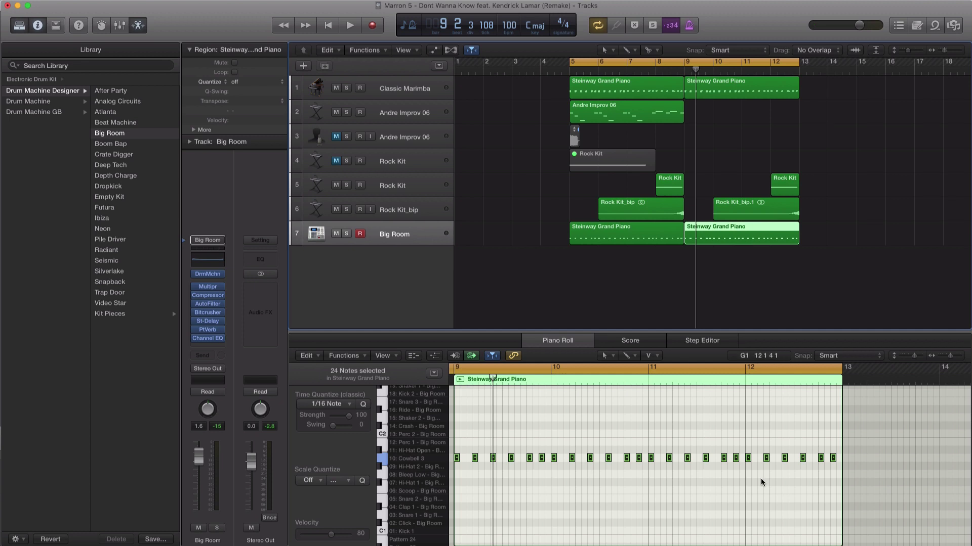
{"action": "scroll", "coordinate": [762, 483], "scroll_direction": "down", "scroll_amount": 3}
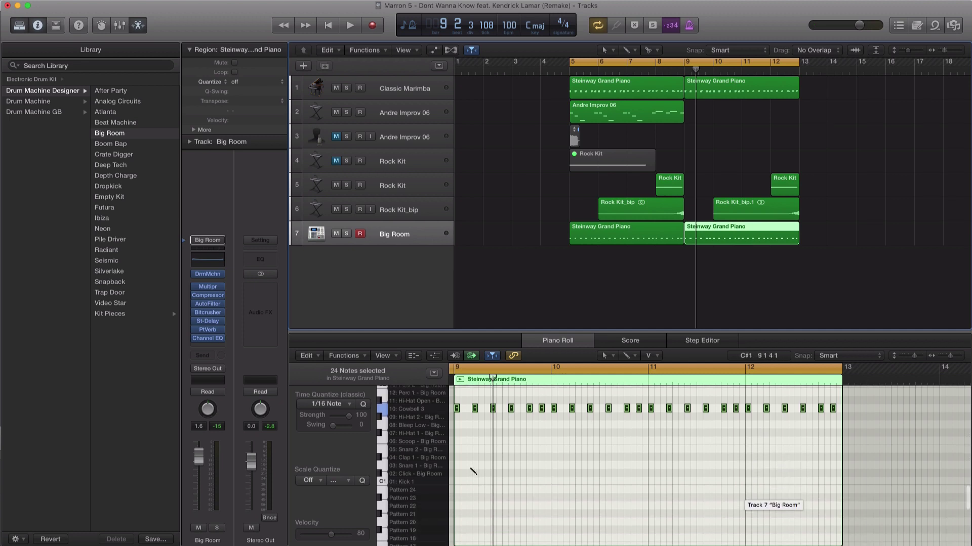
{"action": "left_click", "coordinate": [467, 458]}
{"action": "left_click_drag", "start_coordinate": [468, 458], "coordinate": [675, 460]}
{"action": "left_click", "coordinate": [551, 464]}
{"action": "key", "text": "space"}
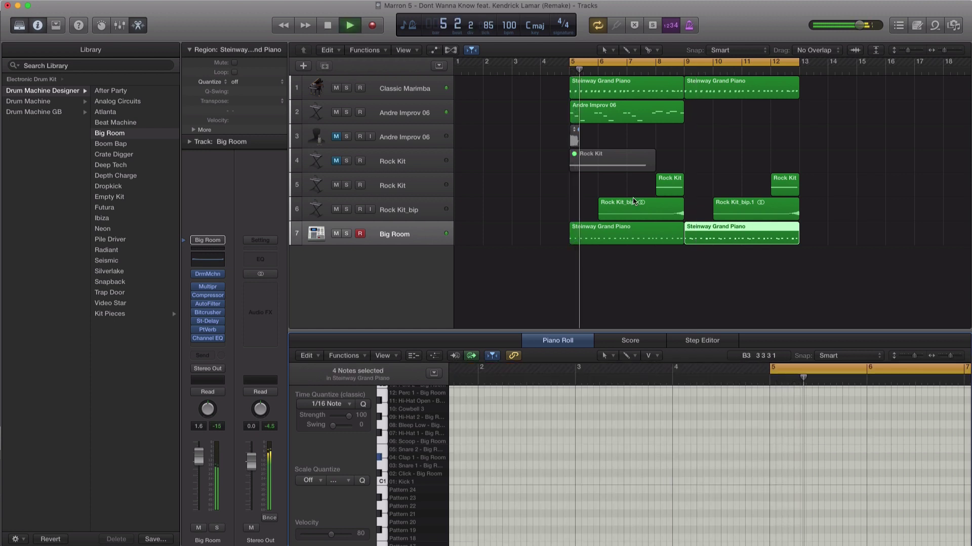
{"action": "left_click_drag", "start_coordinate": [687, 62], "coordinate": [791, 70]}
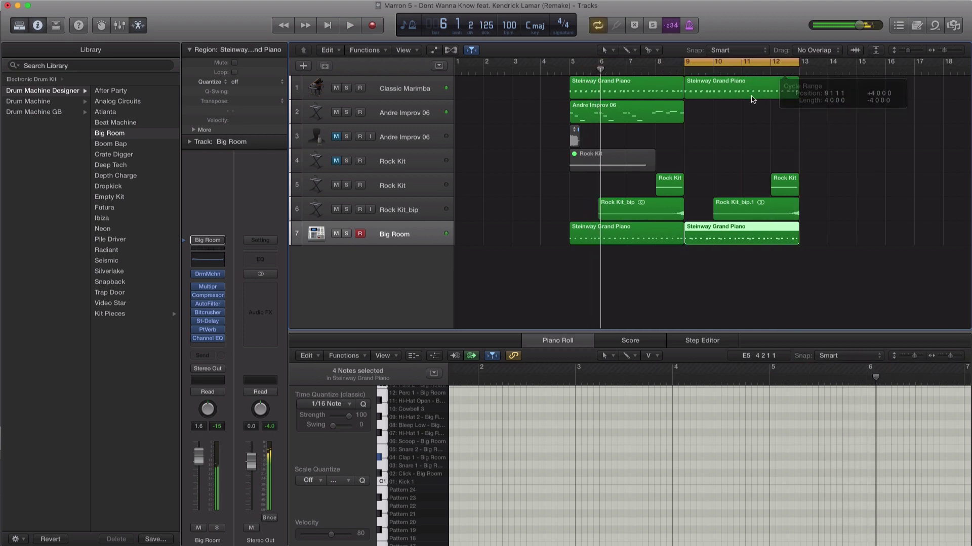
In Drum Machine Designer, set Clap 1's volume to +4.8 dB and envelope to about -20 %, and raise its spread and presence.
{"action": "left_click", "coordinate": [212, 276]}
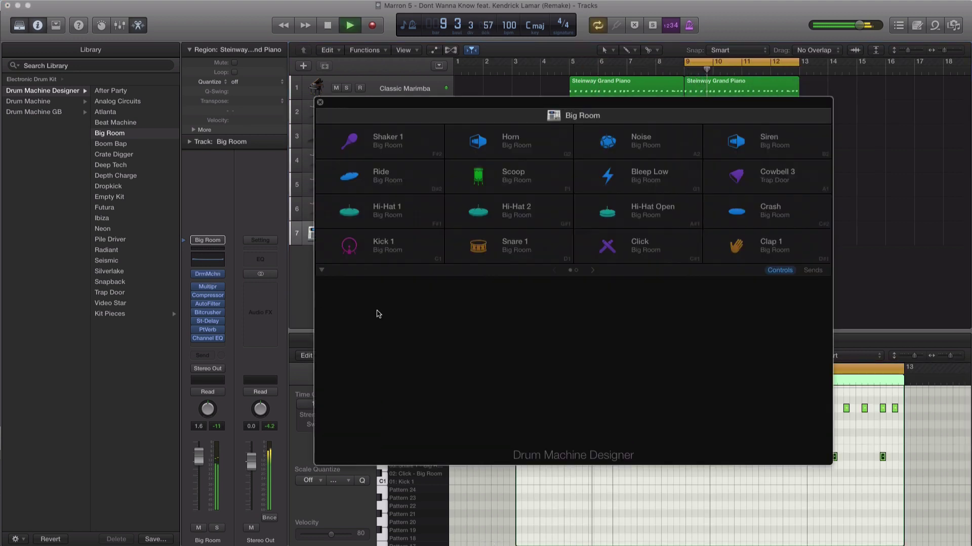
{"action": "left_click", "coordinate": [784, 253]}
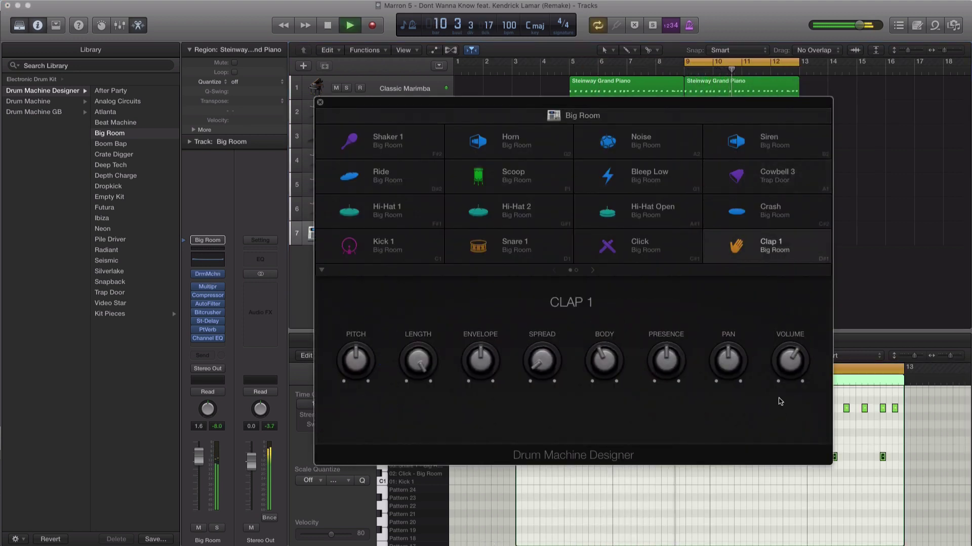
{"action": "left_click_drag", "start_coordinate": [785, 356], "coordinate": [791, 332]}
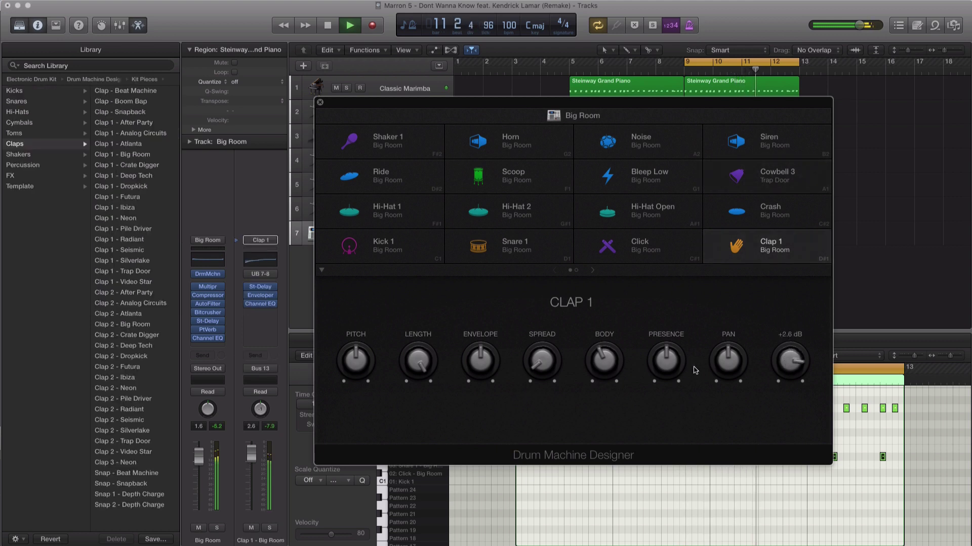
{"action": "left_click_drag", "start_coordinate": [532, 360], "coordinate": [524, 320]}
{"action": "left_click_drag", "start_coordinate": [664, 365], "coordinate": [666, 356]}
{"action": "mouse_move", "coordinate": [474, 369]}
{"action": "left_mouse_down"}
{"action": "mouse_move", "coordinate": [474, 359]}
{"action": "mouse_move", "coordinate": [481, 364]}
{"action": "left_mouse_up"}
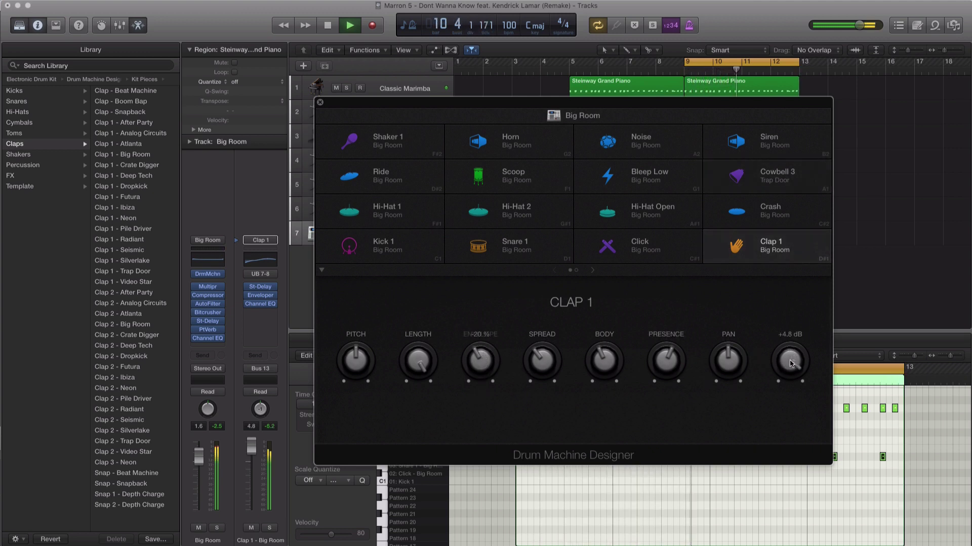
Set Clap 1's body to 0.0 dB and volume to +5.1 dB, raise its spread slightly, then close Drum Machine Designer and stop playback.
{"action": "left_click_drag", "start_coordinate": [603, 364], "coordinate": [602, 348]}
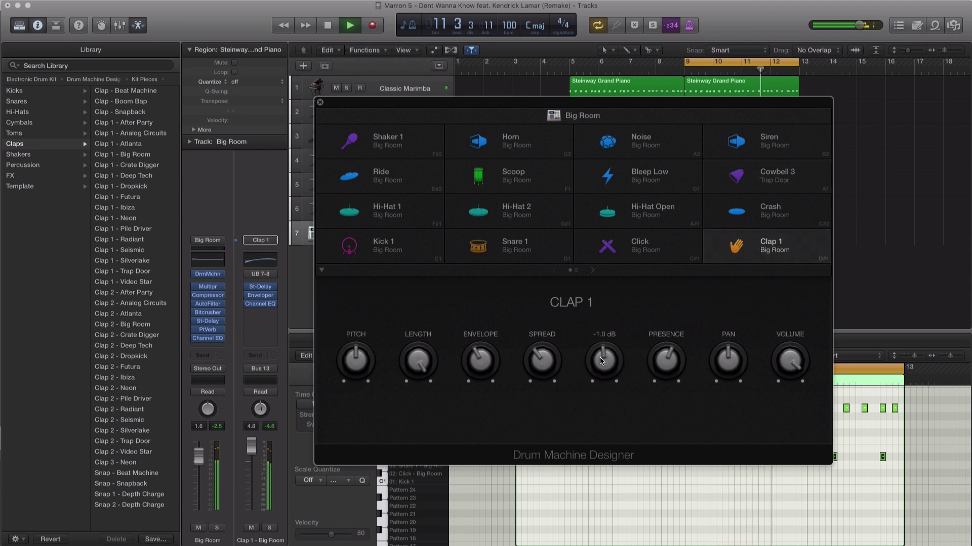
{"action": "left_click_drag", "start_coordinate": [602, 354], "coordinate": [602, 353]}
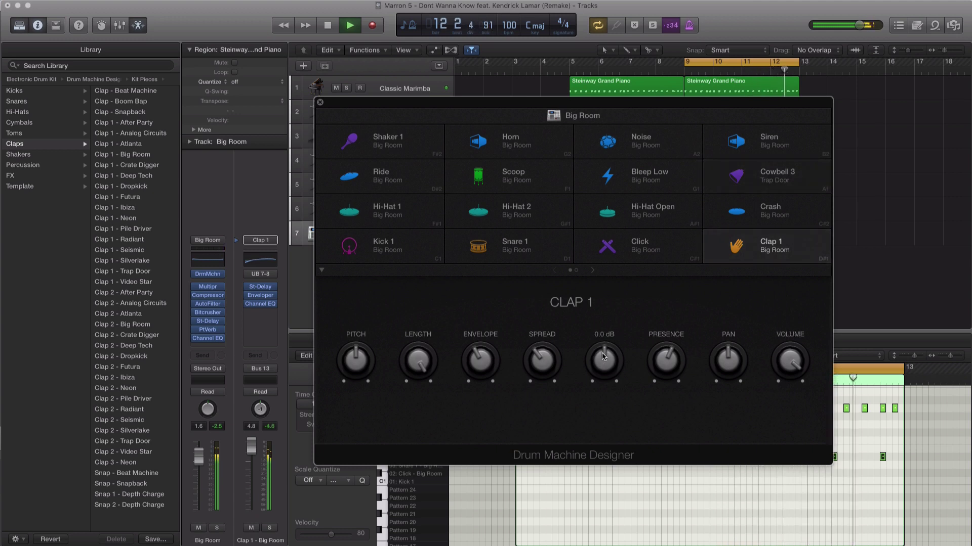
{"action": "left_click_drag", "start_coordinate": [542, 359], "coordinate": [541, 355]}
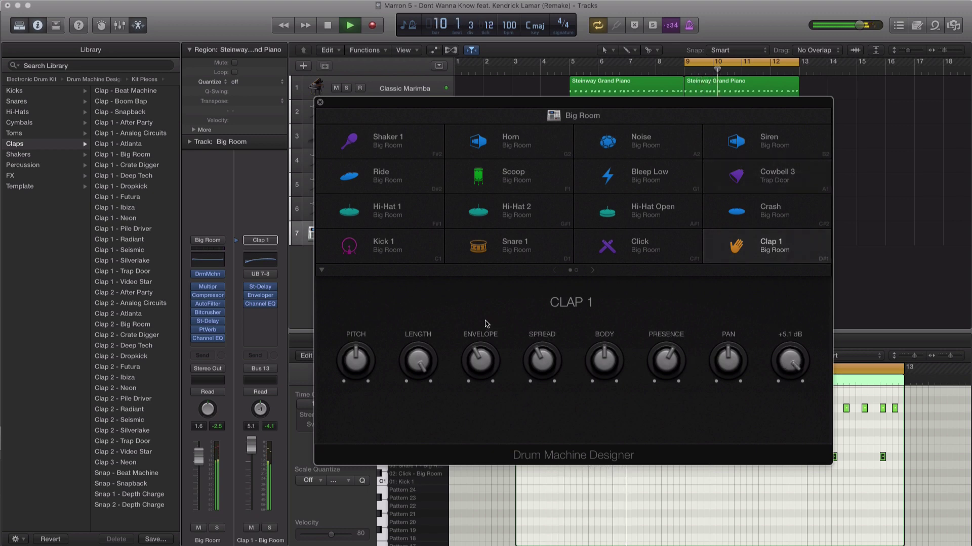
{"action": "left_click", "coordinate": [324, 104]}
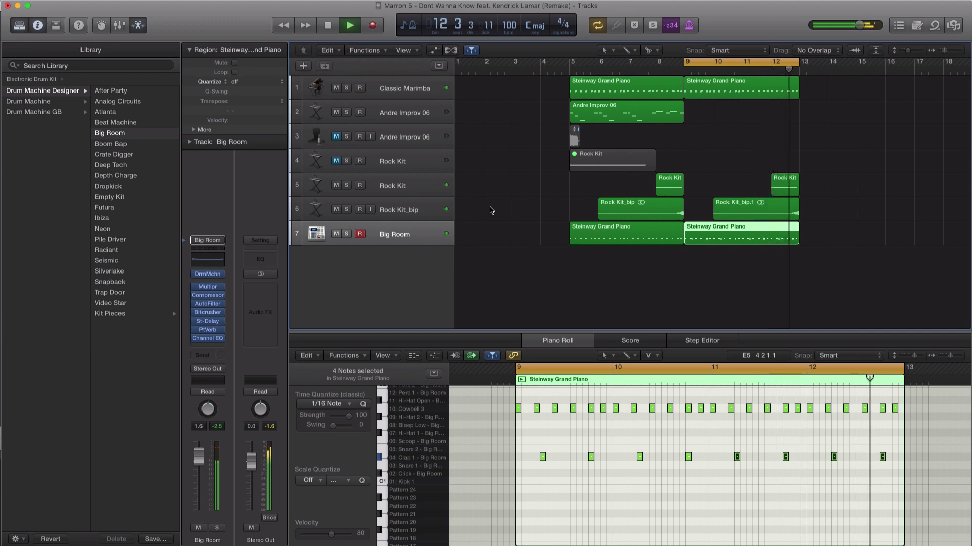
{"action": "key", "text": "space"}
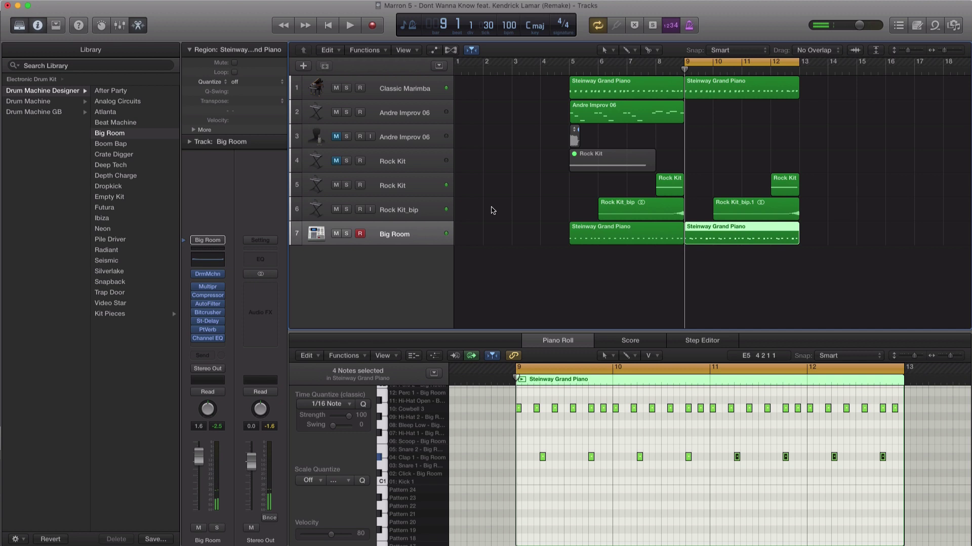
Duplicate the Classic Marimba track, search the library for marimba, and load the Wood Marimba patch on the new track.
{"action": "left_click", "coordinate": [404, 90]}
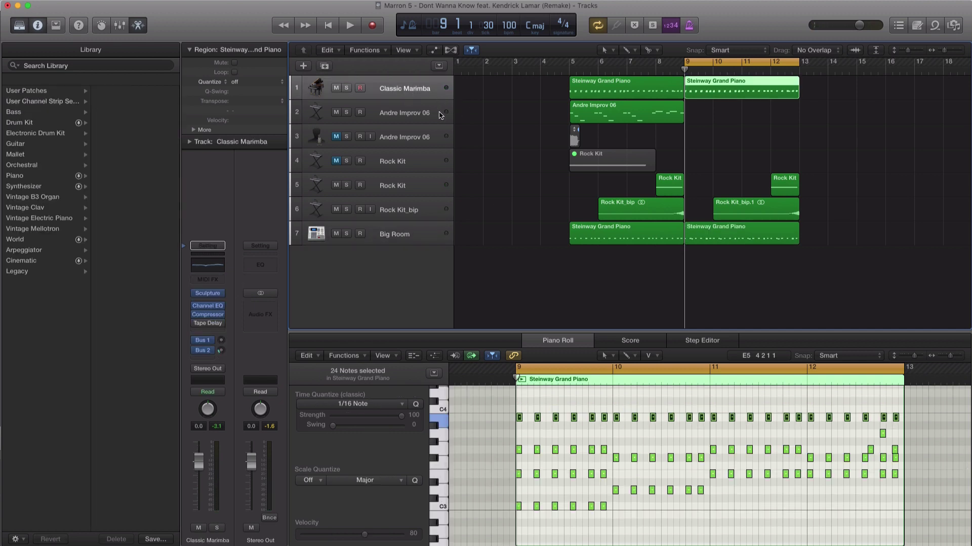
{"action": "left_click", "coordinate": [325, 70]}
{"action": "left_click", "coordinate": [41, 66]}
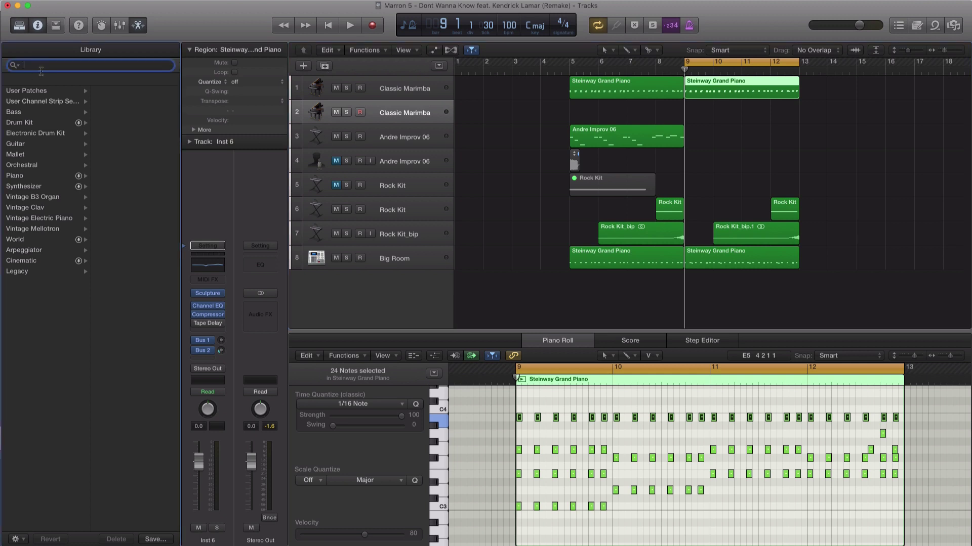
{"action": "type", "text": "marima"}
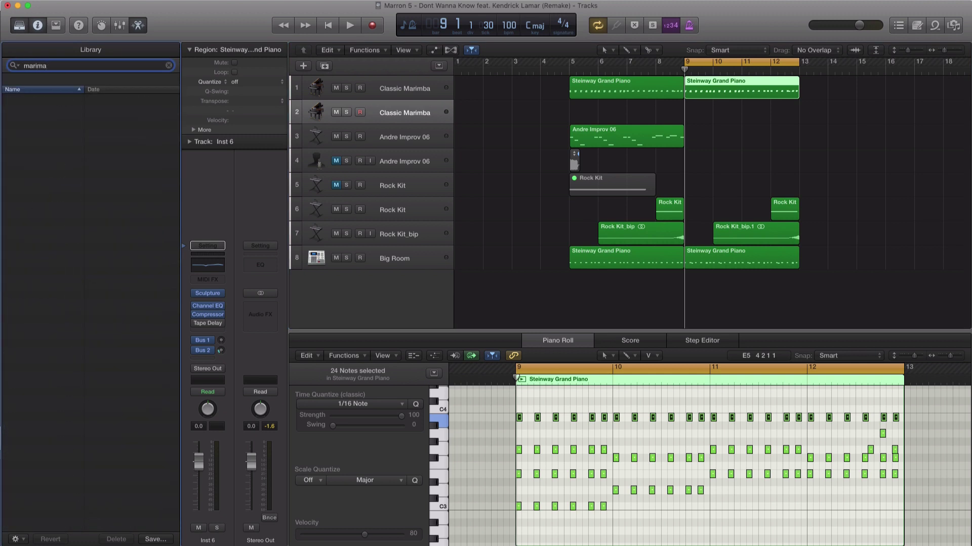
{"action": "key", "text": "BackSpace"}
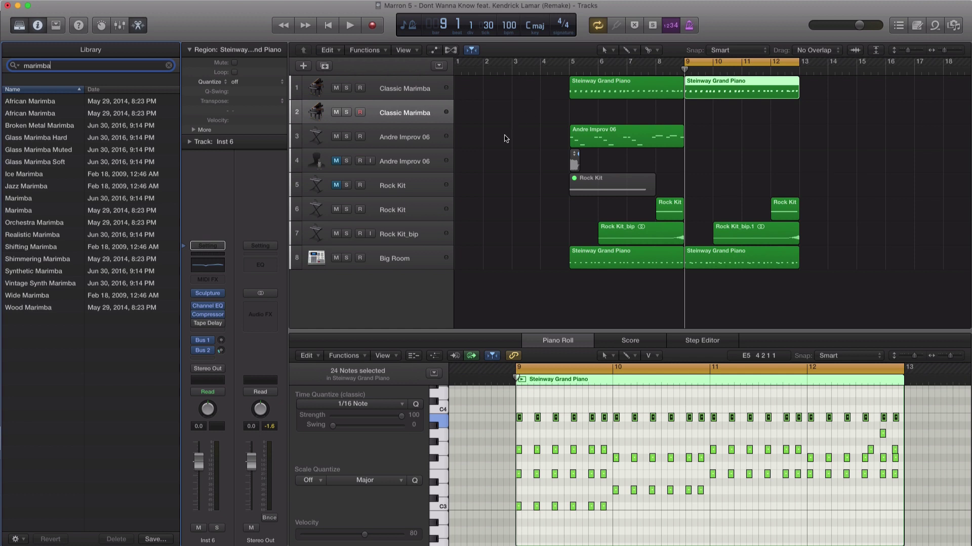
{"action": "left_click", "coordinate": [347, 122]}
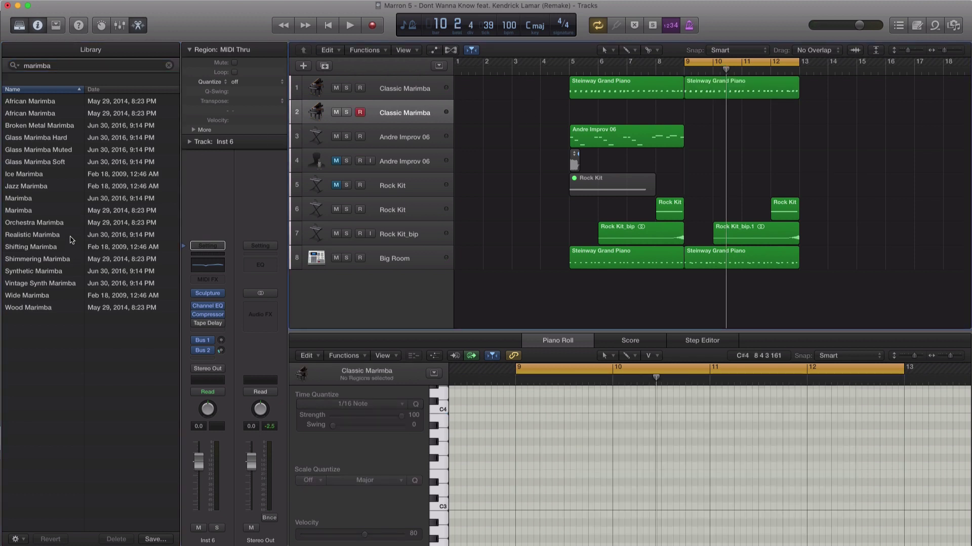
{"action": "left_click", "coordinate": [33, 309]}
Copy the bar 9 marimba region to the Wood Marimba track, solo both marimba tracks, and lower Wood Marimba's volume to -14.6 dB.
{"action": "left_click_drag", "start_coordinate": [727, 95], "coordinate": [729, 110]}
{"action": "left_click", "coordinate": [347, 88]}
{"action": "left_click", "coordinate": [347, 112]}
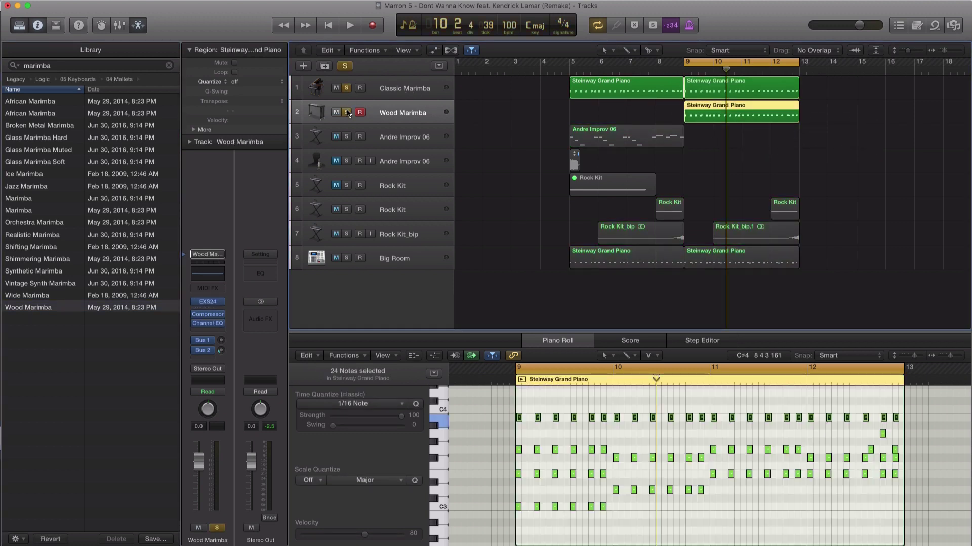
{"action": "key", "text": "space"}
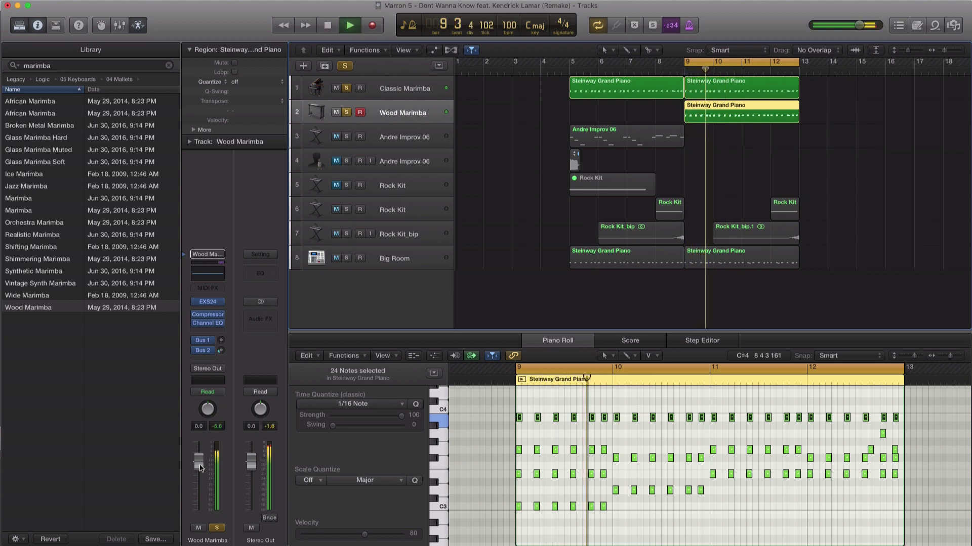
{"action": "left_click_drag", "start_coordinate": [199, 461], "coordinate": [199, 483]}
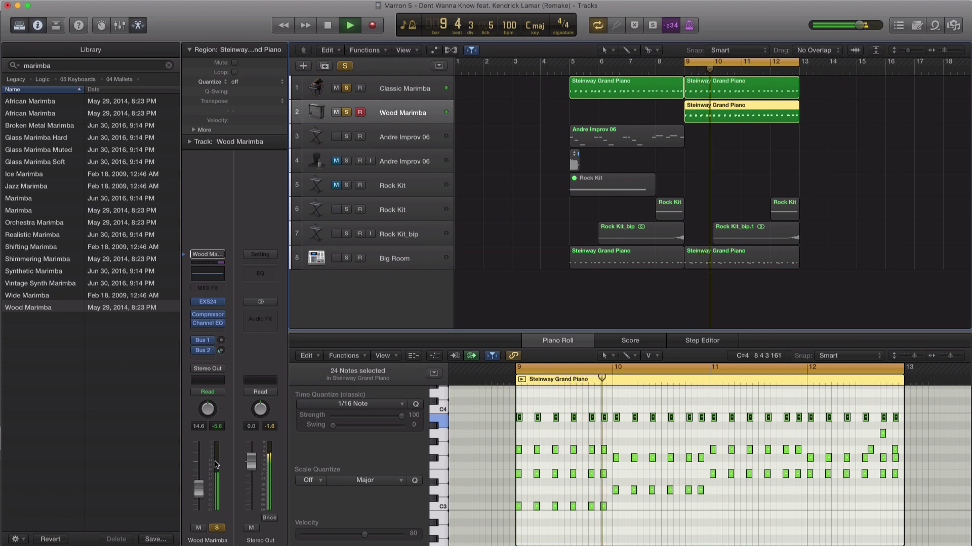
{"action": "key", "text": "space"}
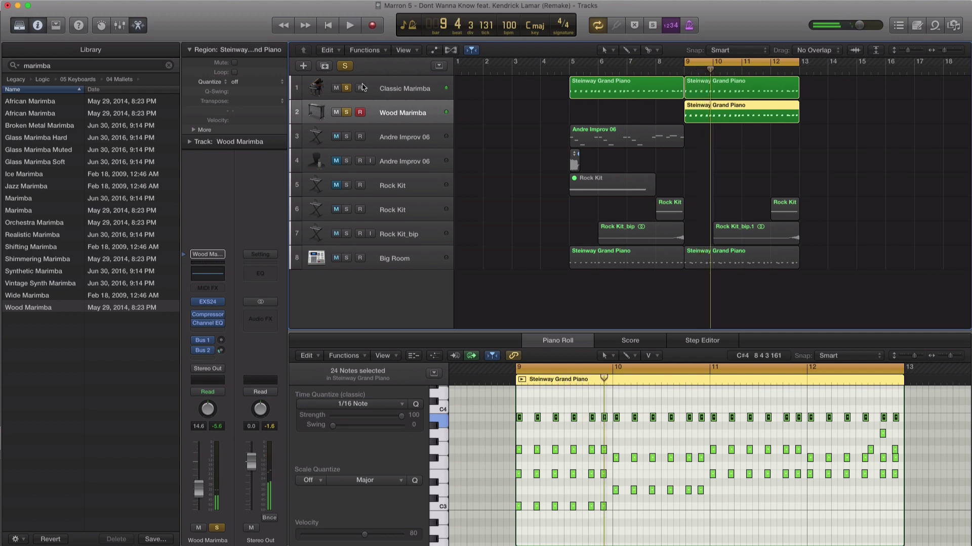
Duplicate the Wood Marimba track with a copy of its bar 9 region, and load the Percussive Hit patch on the duplicate.
{"action": "left_click", "coordinate": [324, 67]}
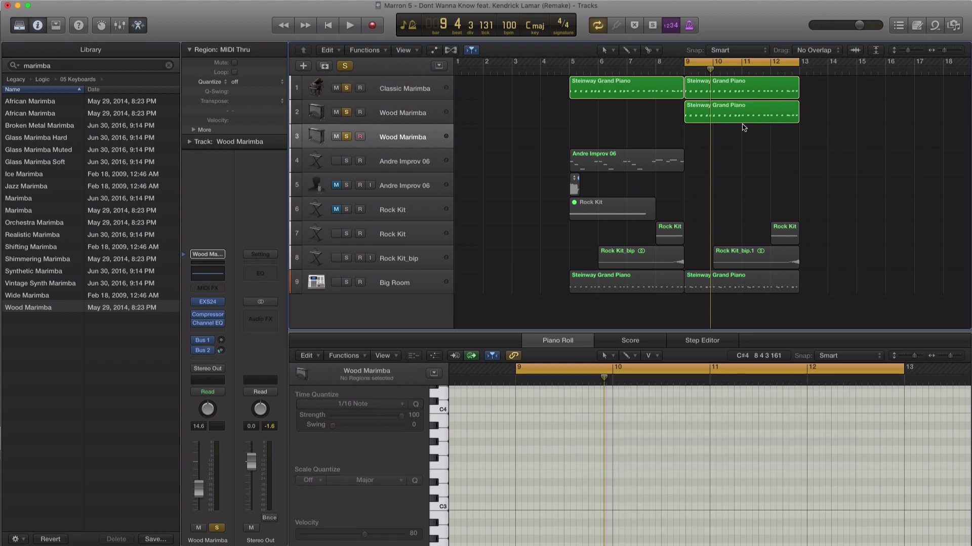
{"action": "left_click_drag", "start_coordinate": [743, 124], "coordinate": [744, 140]}
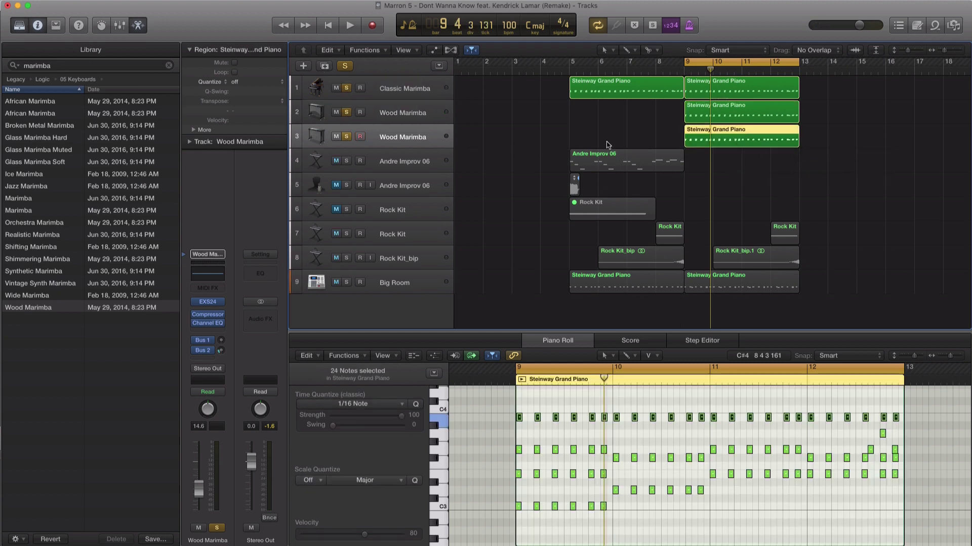
{"action": "left_click", "coordinate": [52, 69]}
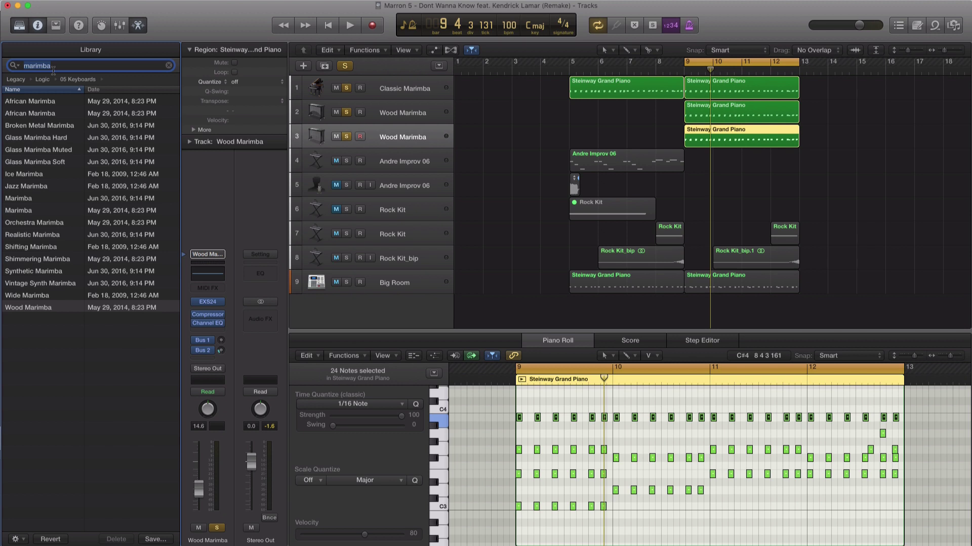
{"action": "type", "text": "per"}
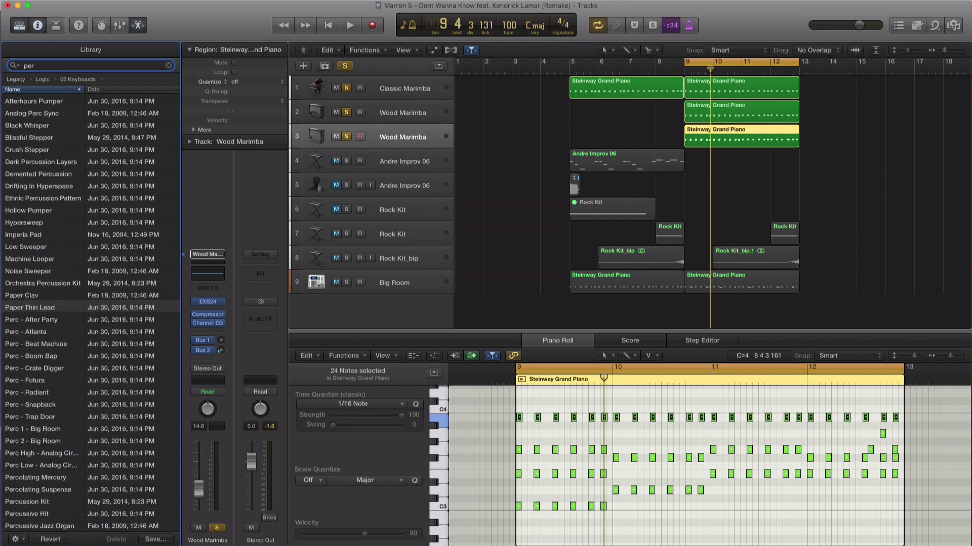
{"action": "type", "text": "cussi"}
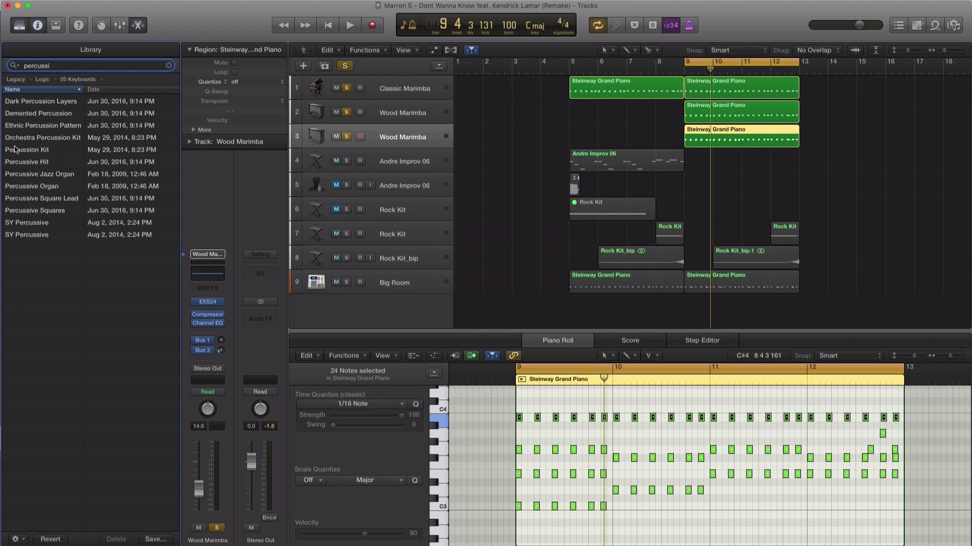
{"action": "left_click", "coordinate": [30, 163]}
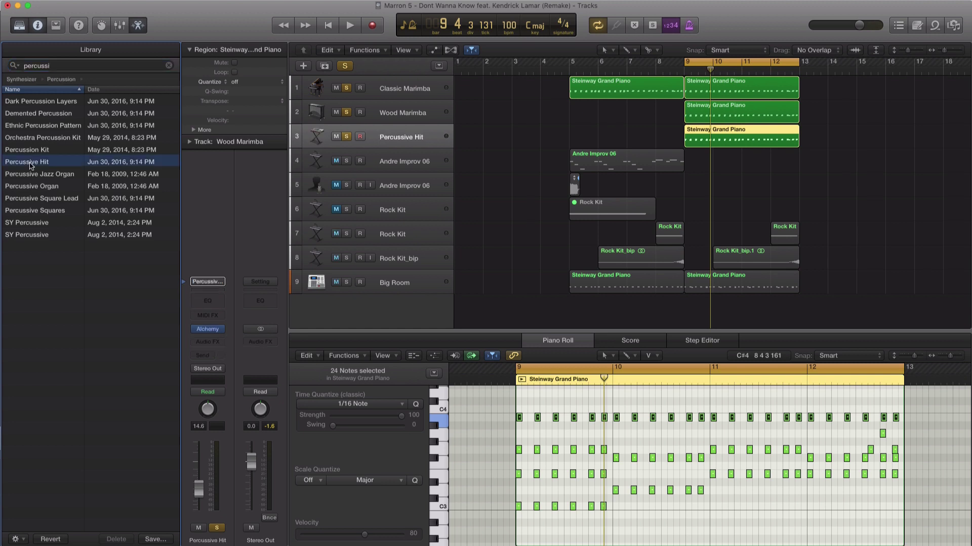
Set the Percussive Hit track's volume to -8.8 dB while comparing it soloed and together with both marimba tracks.
{"action": "key", "text": "space"}
{"action": "left_click_drag", "start_coordinate": [199, 488], "coordinate": [199, 480]}
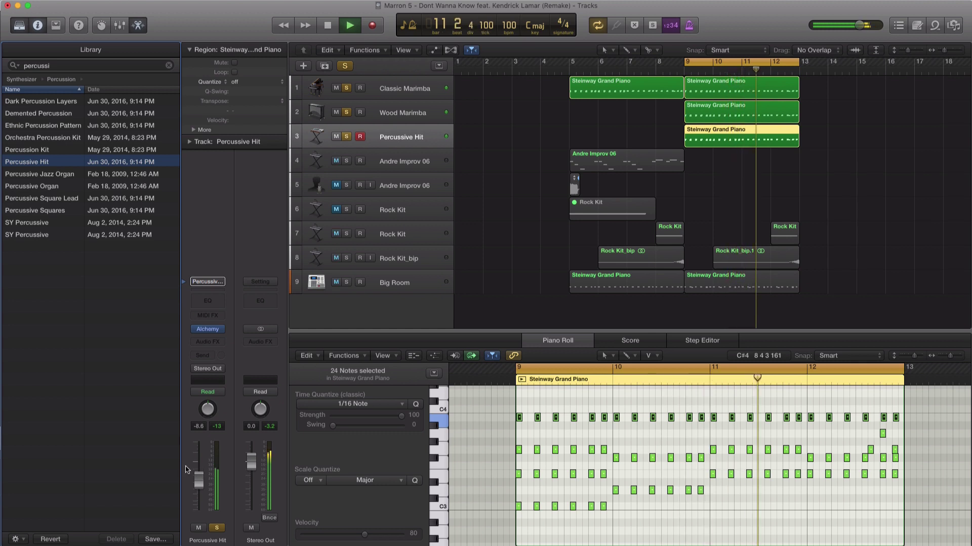
{"action": "left_click", "coordinate": [347, 140], "text": "alt"}
{"action": "left_click", "coordinate": [347, 139], "text": "alt"}
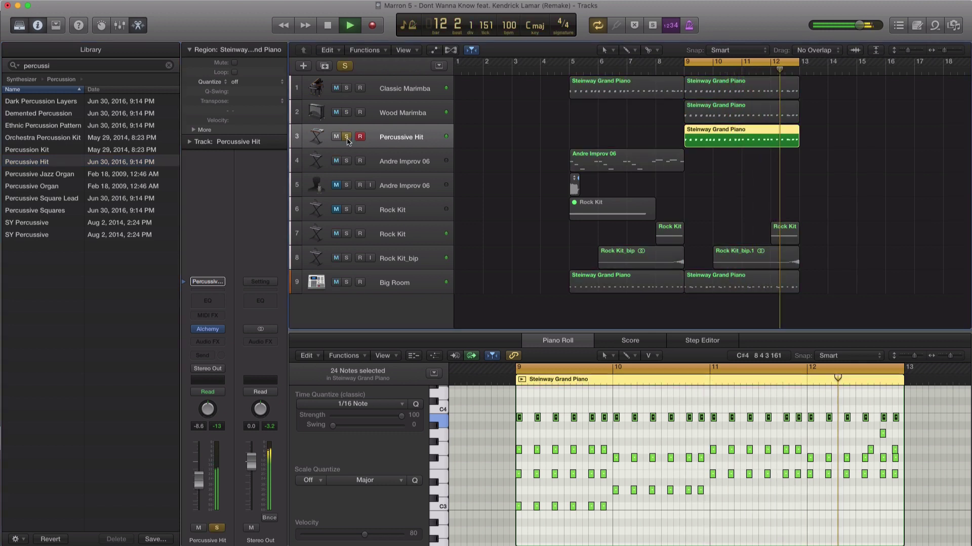
{"action": "left_click", "coordinate": [348, 116]}
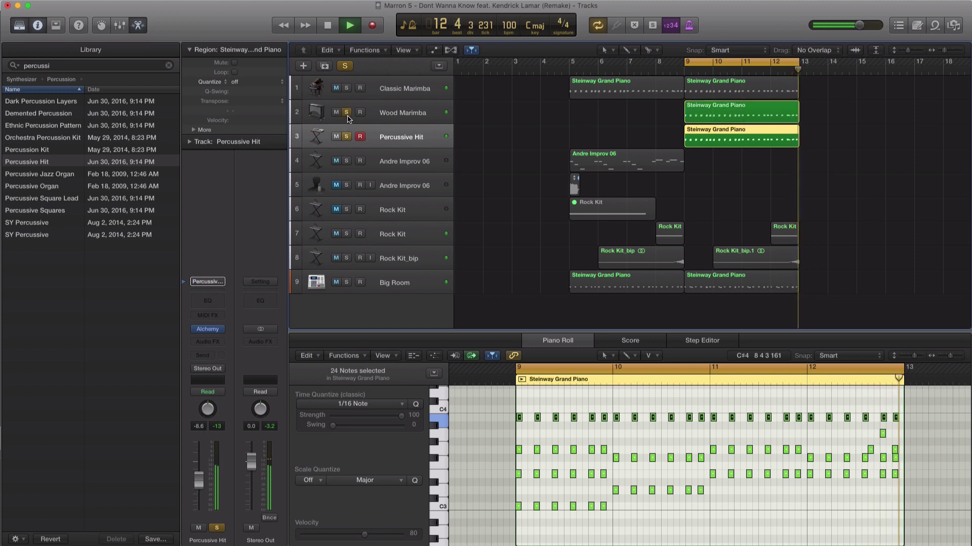
{"action": "left_click", "coordinate": [346, 88]}
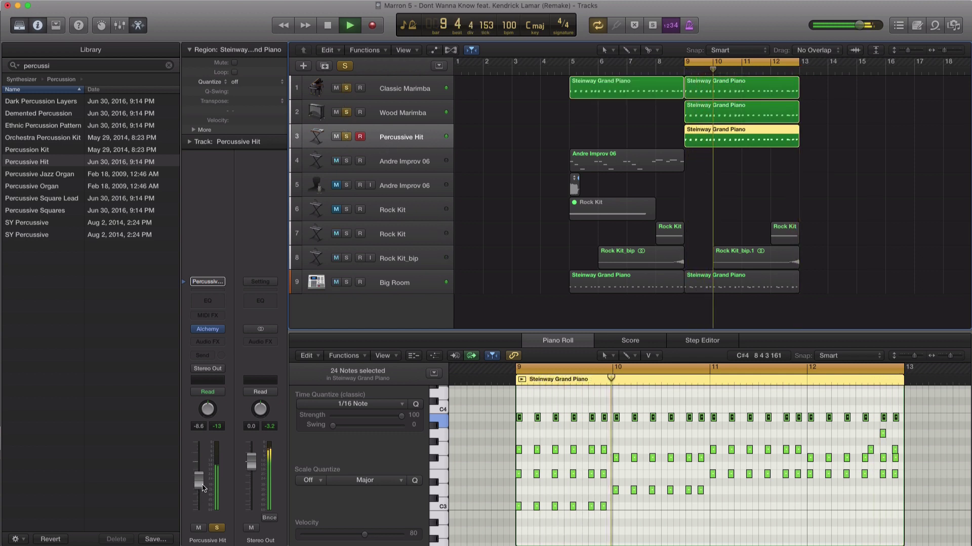
{"action": "key", "text": "space"}
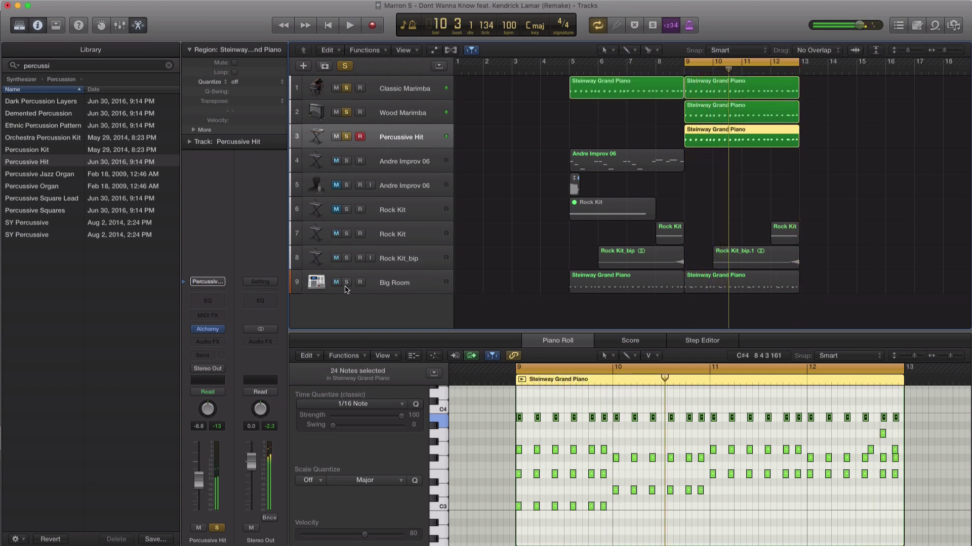
Solo the Big Room track along with the marimba layers, play the loop, and open Big Room's Drum Machine Designer.
{"action": "left_click", "coordinate": [348, 282]}
{"action": "key", "text": "space"}
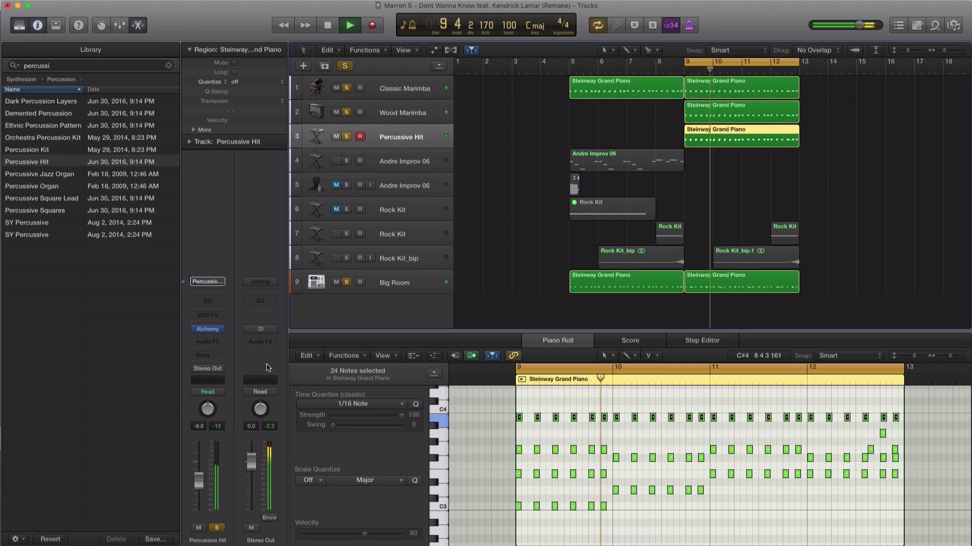
{"action": "left_click", "coordinate": [376, 289]}
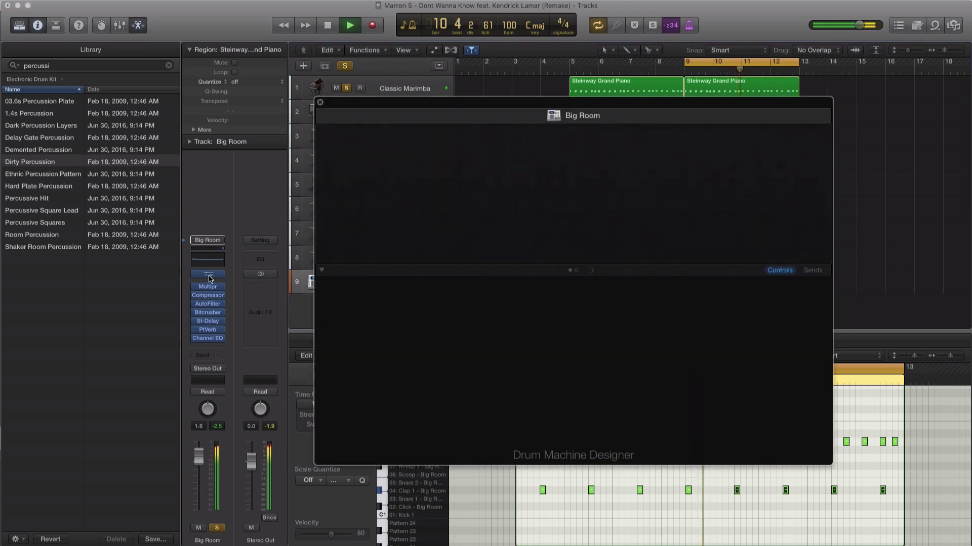
In Big Room's Drum Machine Designer, fine-tune Cowbell 3's pitch and raise its volume to 0.1 dB.
{"action": "left_click", "coordinate": [208, 273]}
{"action": "left_click", "coordinate": [786, 182]}
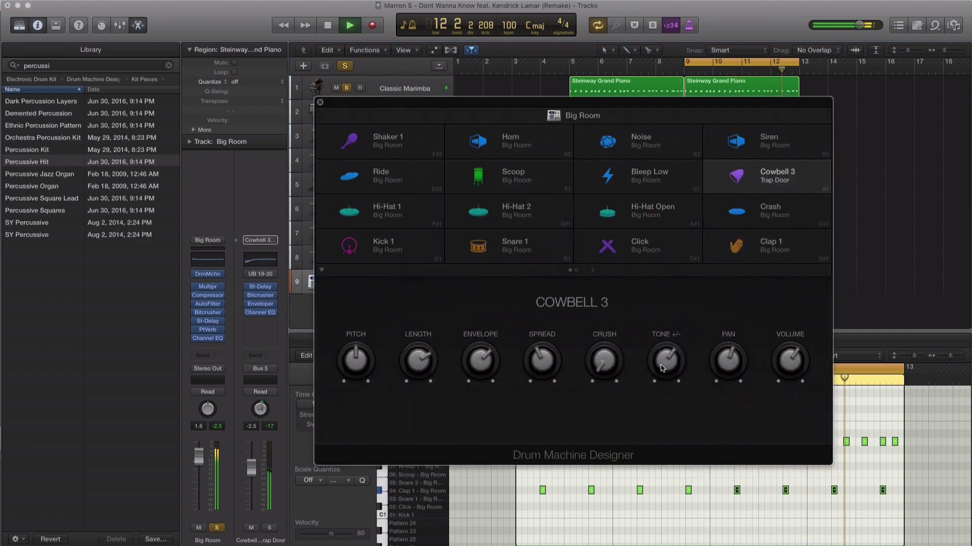
{"action": "mouse_move", "coordinate": [662, 373]}
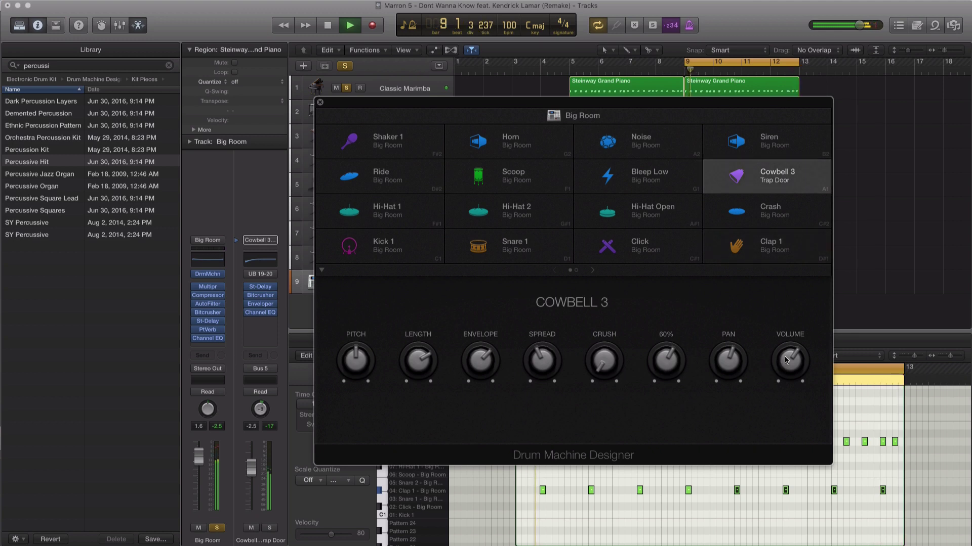
{"action": "left_click_drag", "start_coordinate": [785, 361], "coordinate": [786, 356]}
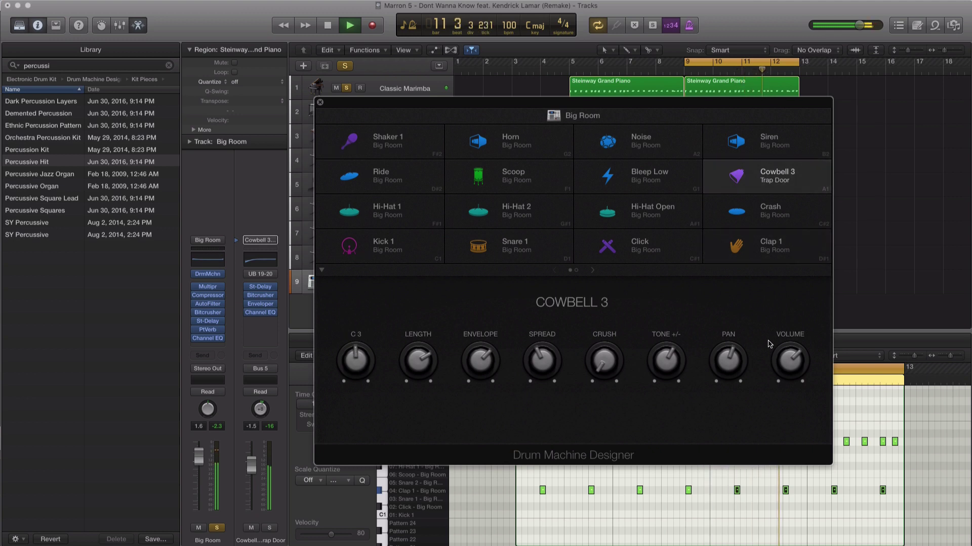
{"action": "mouse_move", "coordinate": [354, 356]}
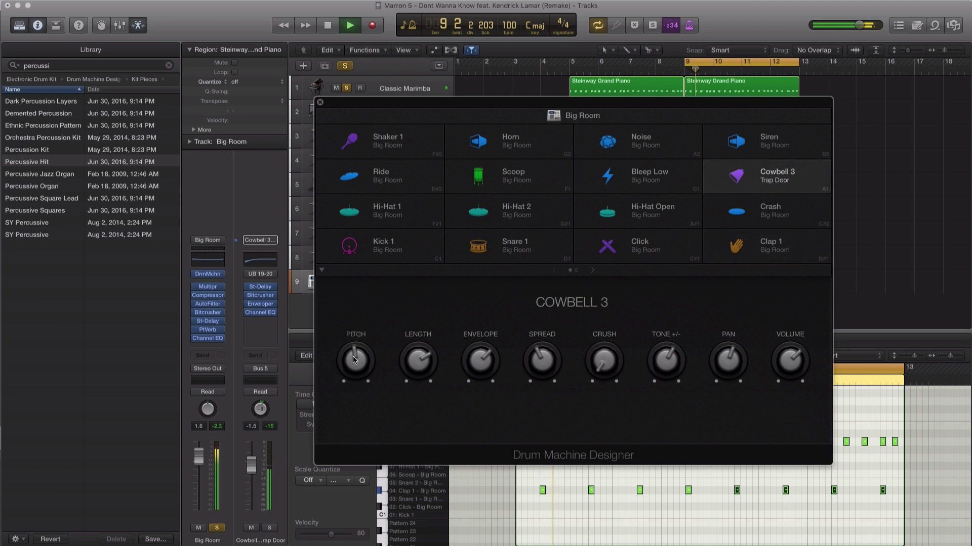
{"action": "left_click_drag", "start_coordinate": [354, 360], "coordinate": [353, 358]}
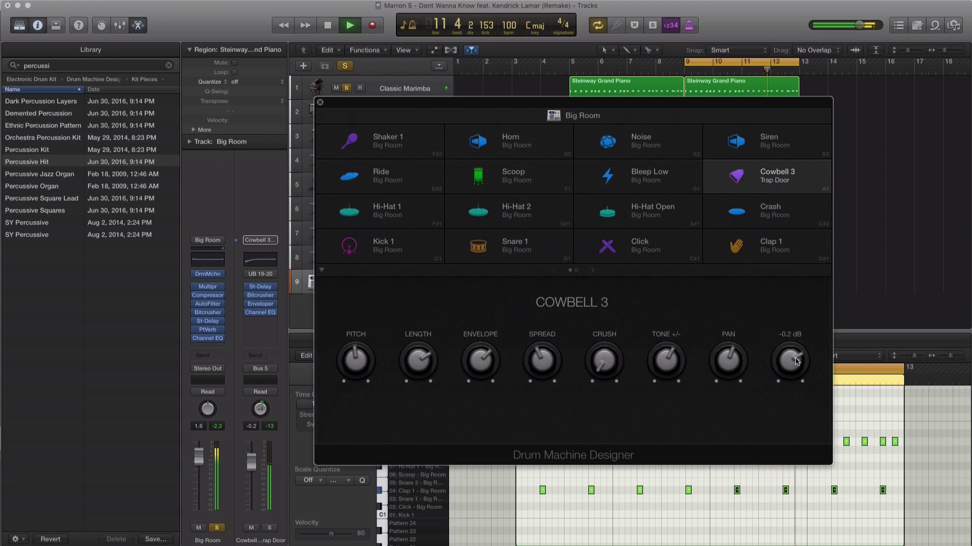
{"action": "left_click", "coordinate": [320, 102]}
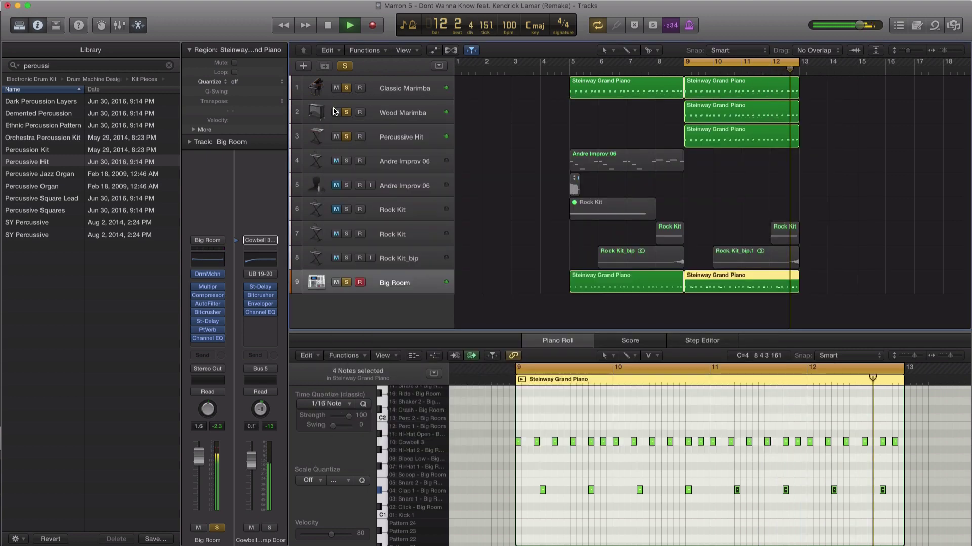
Set the cycle range to bars 5 through 12 and play the loop from bar 5.
{"action": "key", "text": "space"}
{"action": "left_click_drag", "start_coordinate": [587, 66], "coordinate": [800, 66]}
{"action": "key", "text": "space"}
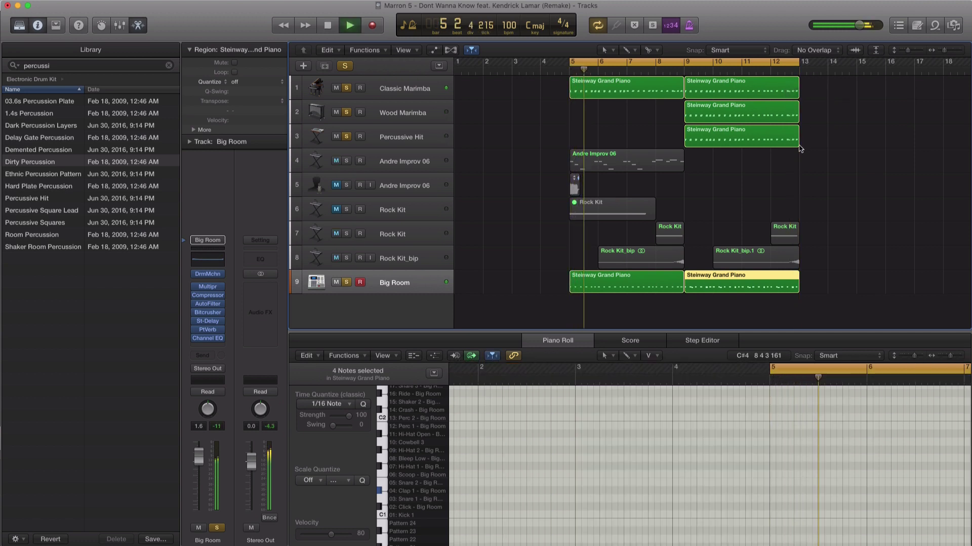
Reopen Big Room's Drum Machine Designer and lower Cowbell 3's volume to about -1.1 dB.
{"action": "left_click", "coordinate": [424, 283]}
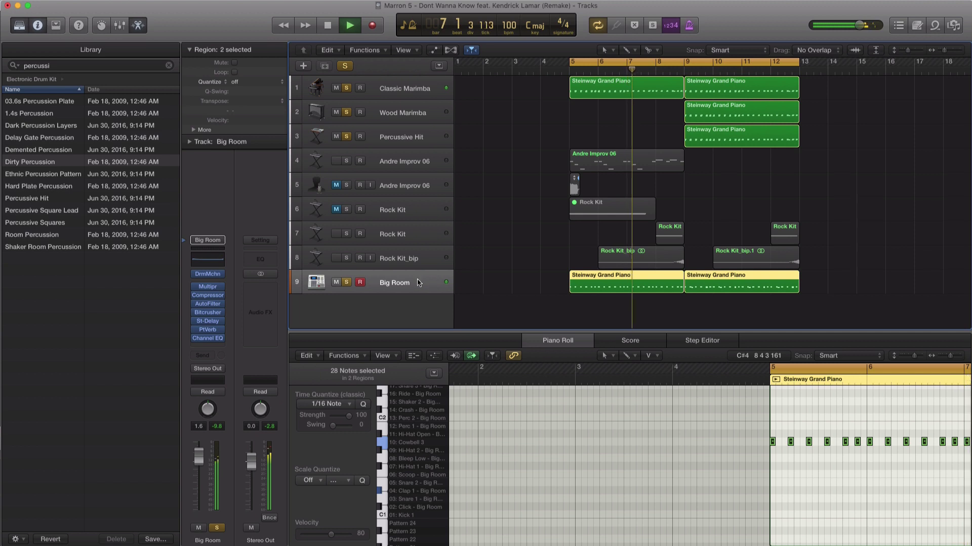
{"action": "left_click", "coordinate": [207, 274]}
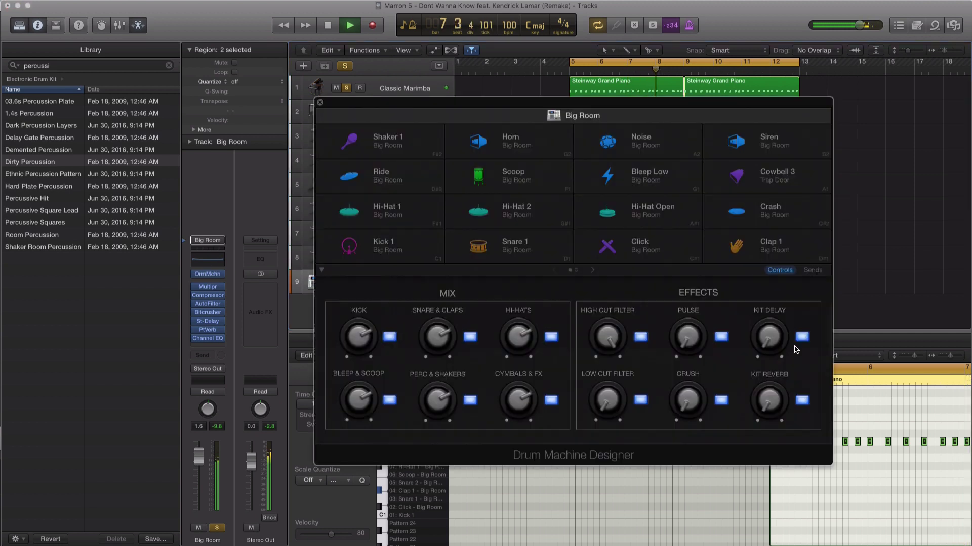
{"action": "left_click", "coordinate": [767, 177]}
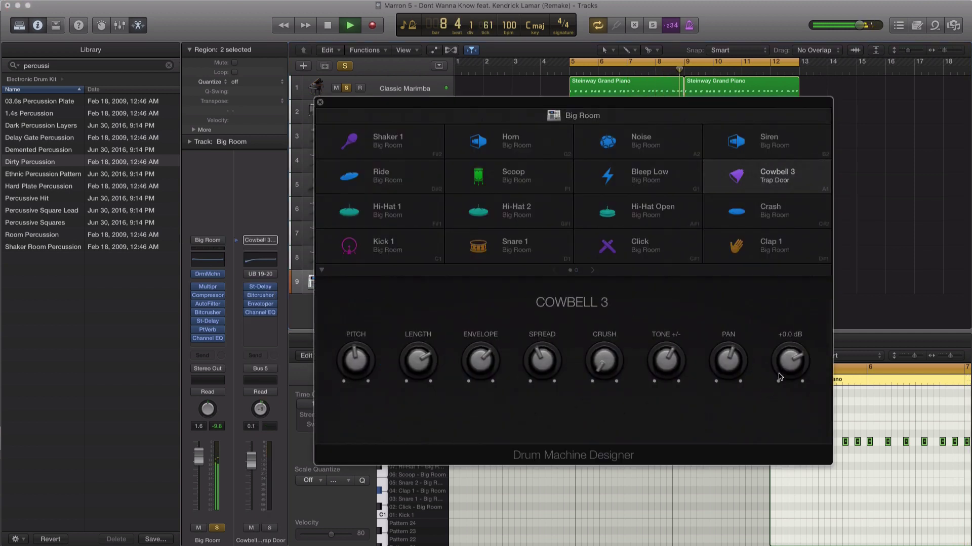
{"action": "left_click_drag", "start_coordinate": [779, 380], "coordinate": [780, 382]}
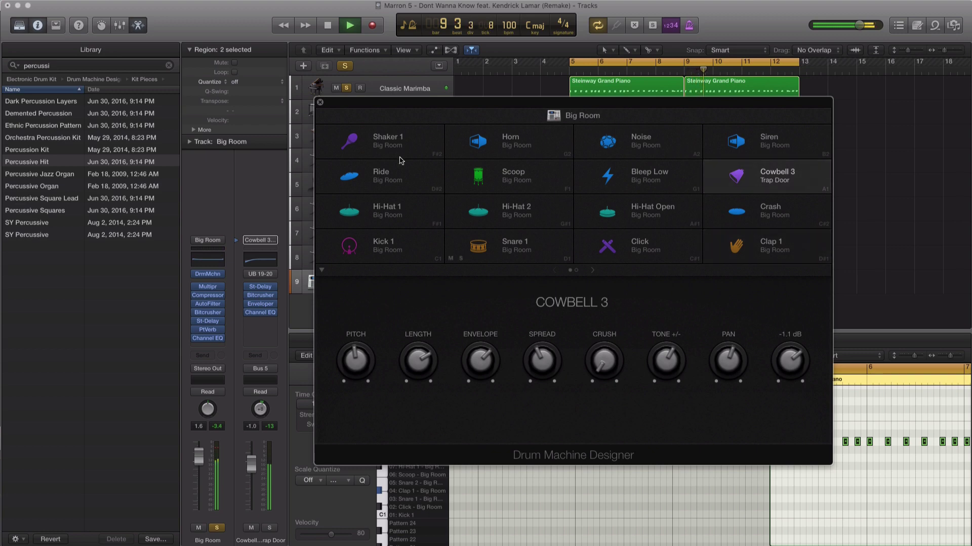
{"action": "key", "text": "super+w"}
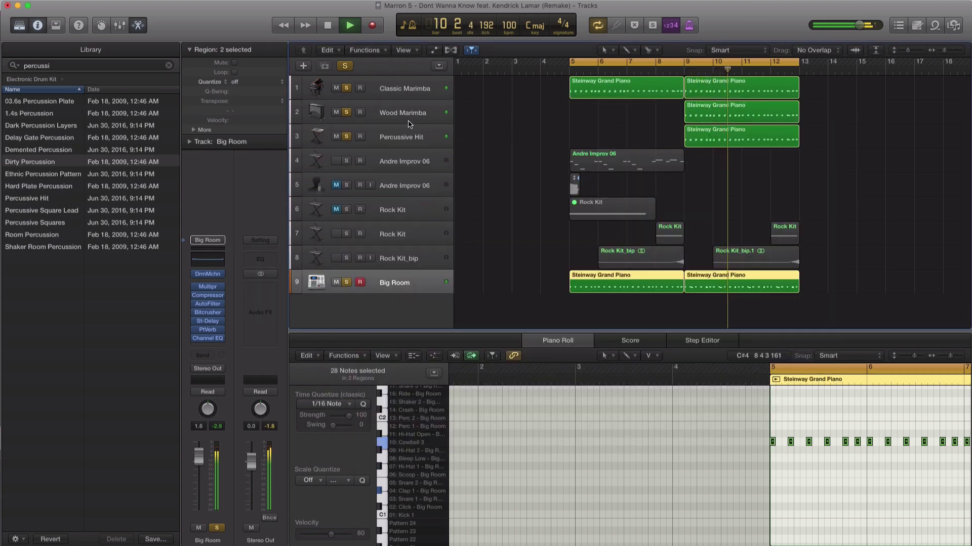
Lower the Wood Marimba track's volume to -20.0 dB and stop playback.
{"action": "left_click", "coordinate": [409, 122]}
{"action": "left_click_drag", "start_coordinate": [200, 491], "coordinate": [197, 499]}
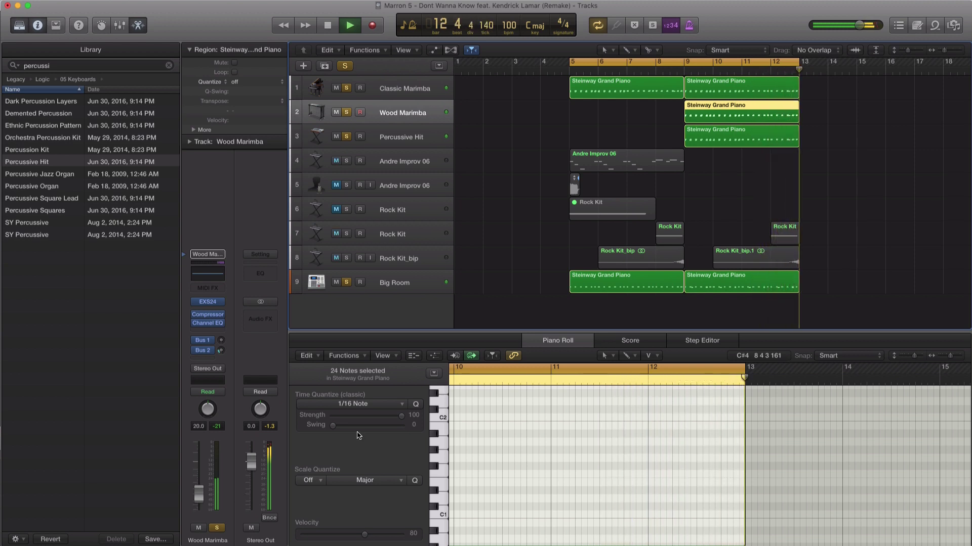
{"action": "key", "text": "space"}
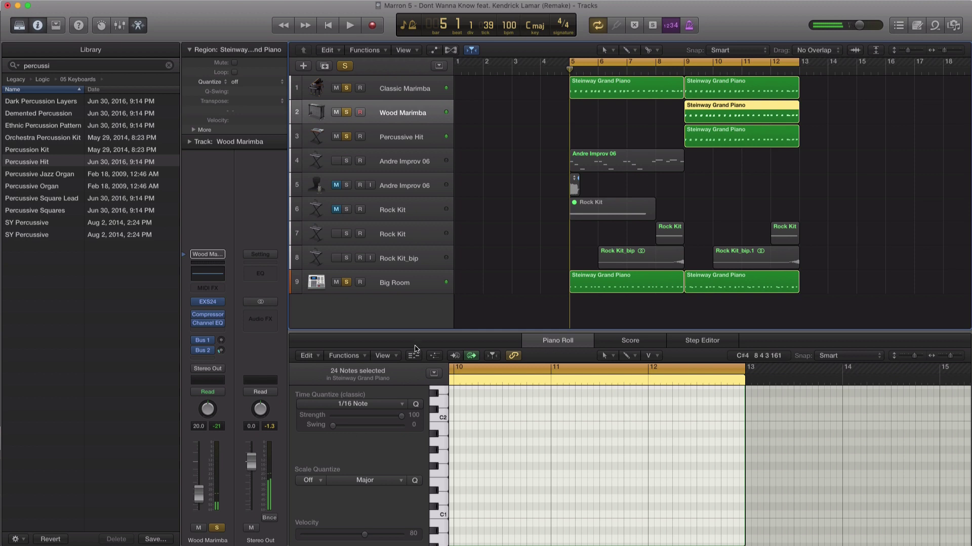
Clear all track solos, copy the regions of bars 9–12 to bar 13, and play the cycle over bars 13–16.
{"action": "left_click_drag", "start_coordinate": [850, 256], "coordinate": [660, 238]}
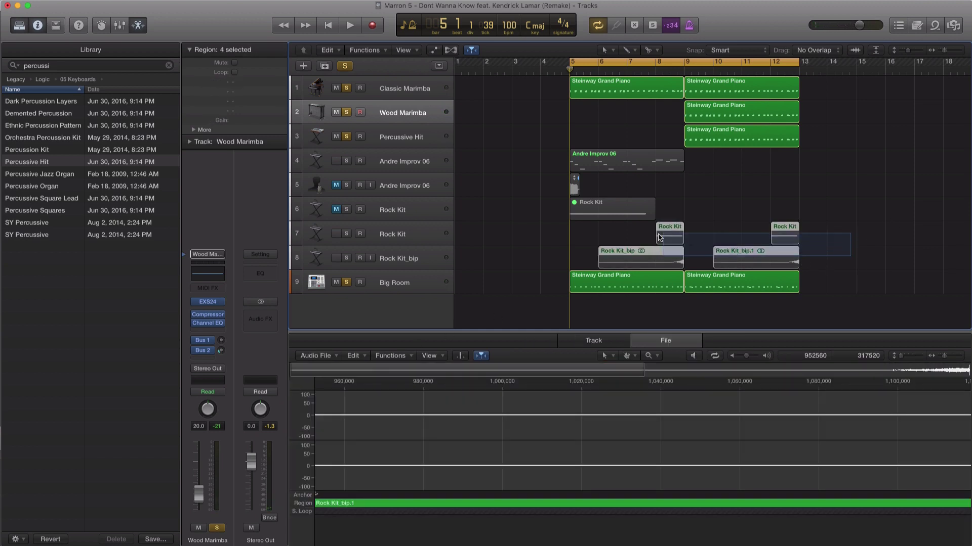
{"action": "left_click", "coordinate": [346, 282], "text": "alt"}
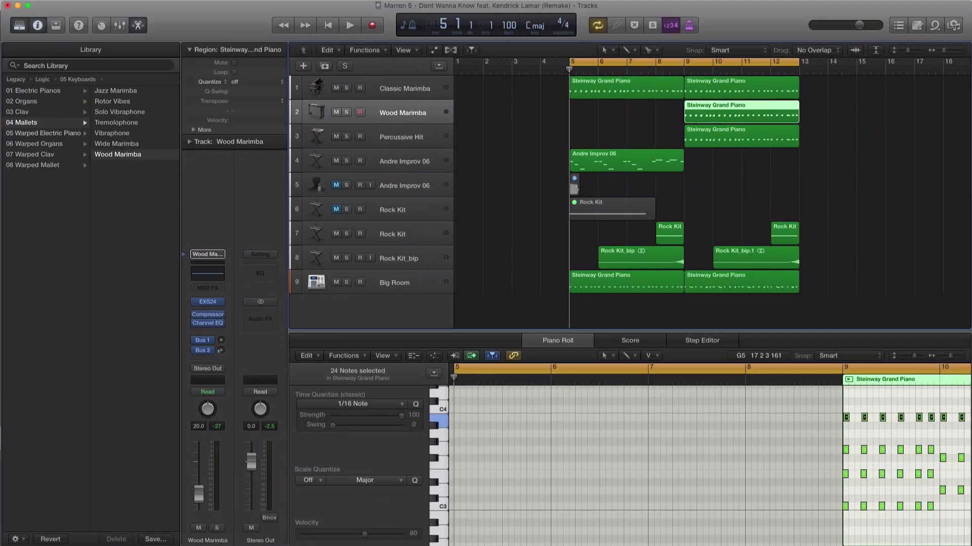
{"action": "left_click_drag", "start_coordinate": [819, 317], "coordinate": [906, 72]}
{"action": "key", "text": "space"}
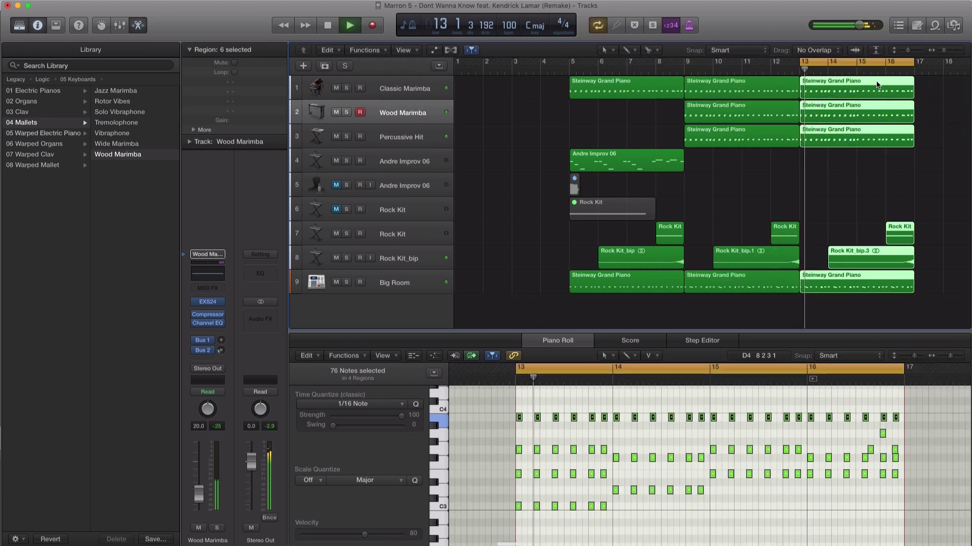
{"action": "key", "text": "space"}
Duplicate the Classic Marimba track and copy its bar 13 region onto the new track.
{"action": "left_click", "coordinate": [420, 87]}
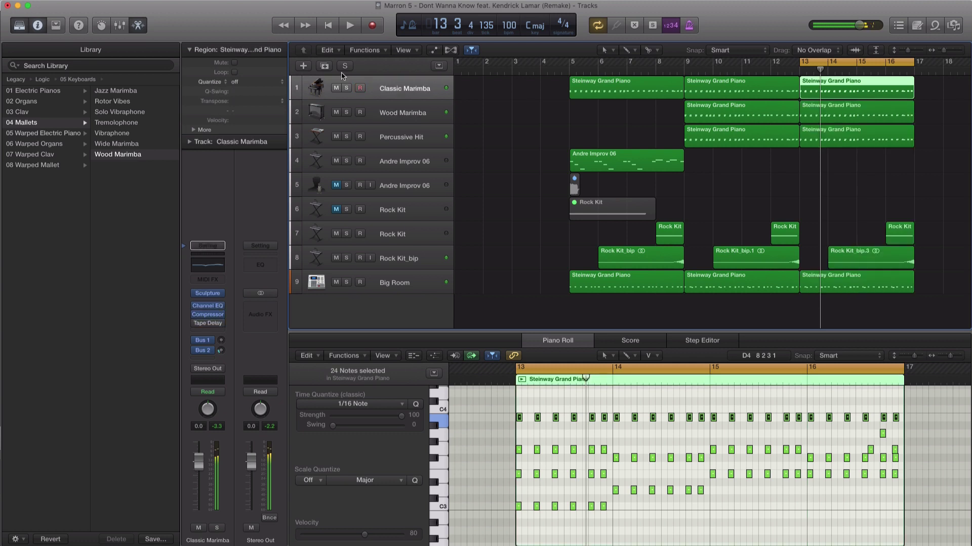
{"action": "left_click", "coordinate": [325, 67]}
{"action": "left_click", "coordinate": [842, 107]}
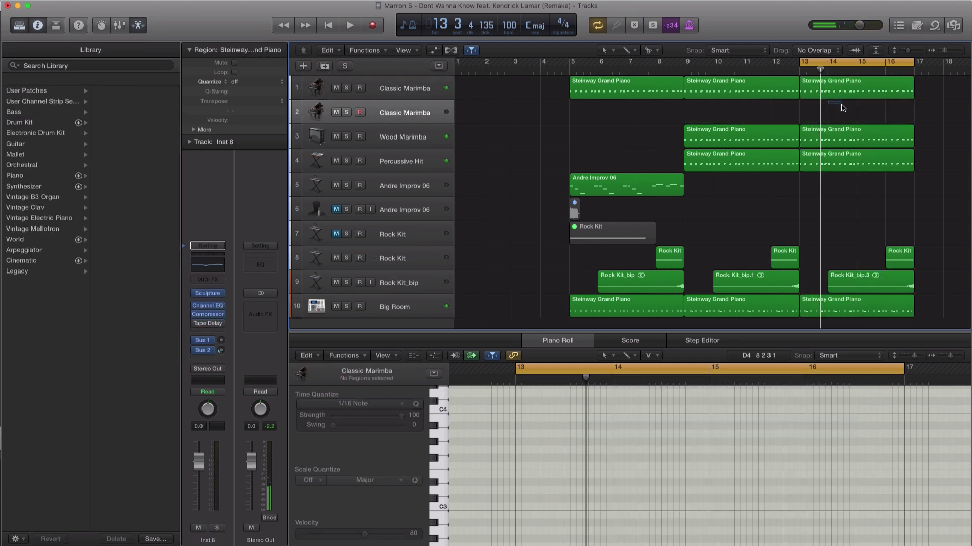
{"action": "left_click", "coordinate": [844, 96]}
{"action": "left_click_drag", "start_coordinate": [843, 94], "coordinate": [864, 108]}
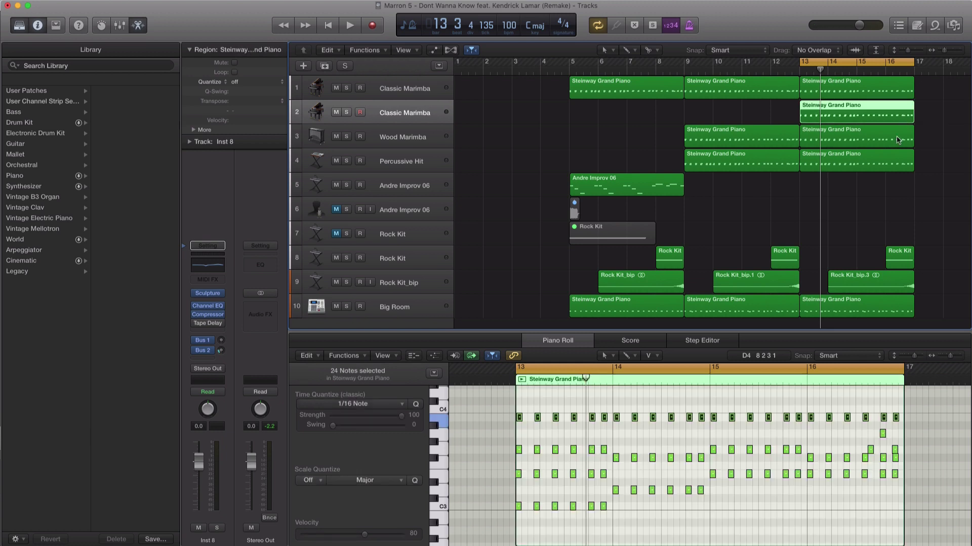
In the copied bar 13 region, delete the repeated top-row notes and the two lower chord voices, keeping the middle melody line.
{"action": "scroll", "coordinate": [773, 450], "scroll_direction": "down", "scroll_amount": 2}
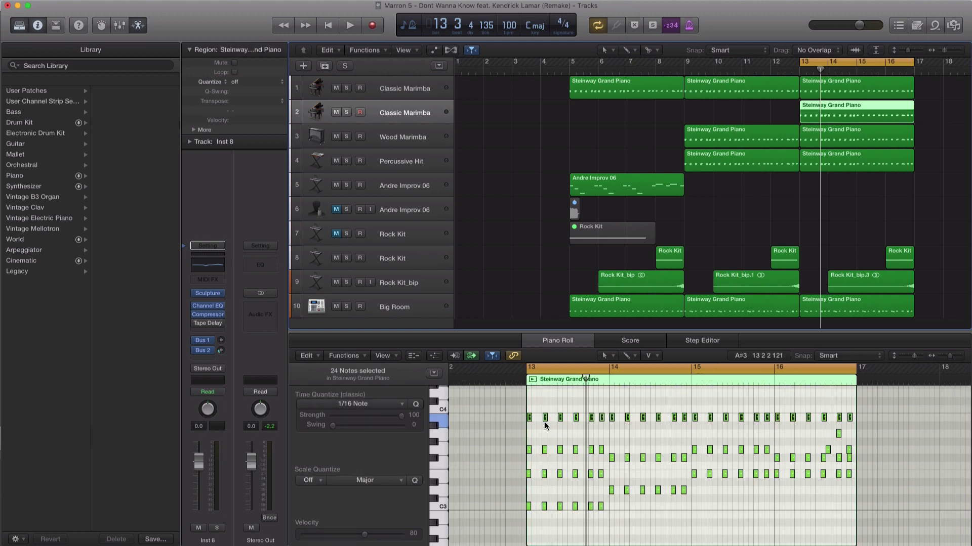
{"action": "left_click_drag", "start_coordinate": [546, 423], "coordinate": [861, 423]}
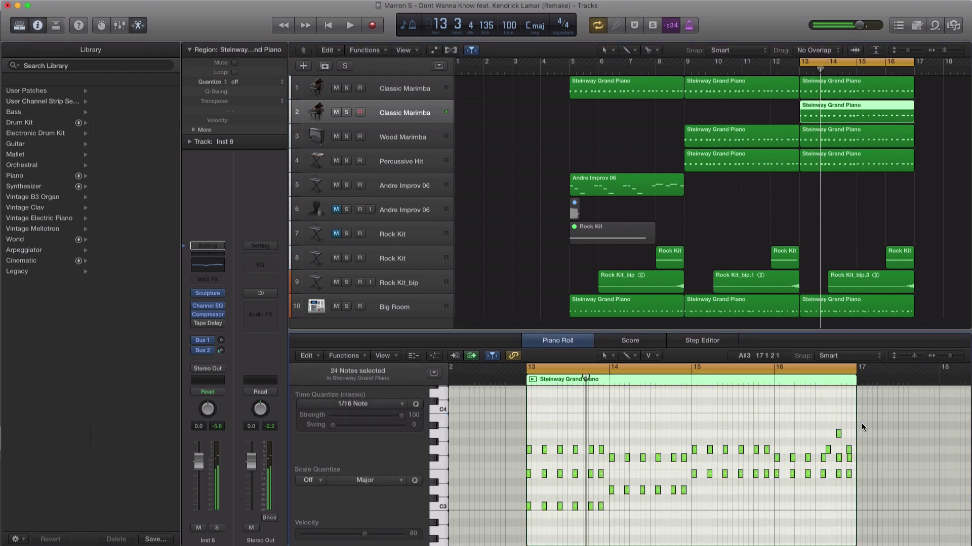
{"action": "left_click", "coordinate": [839, 433]}
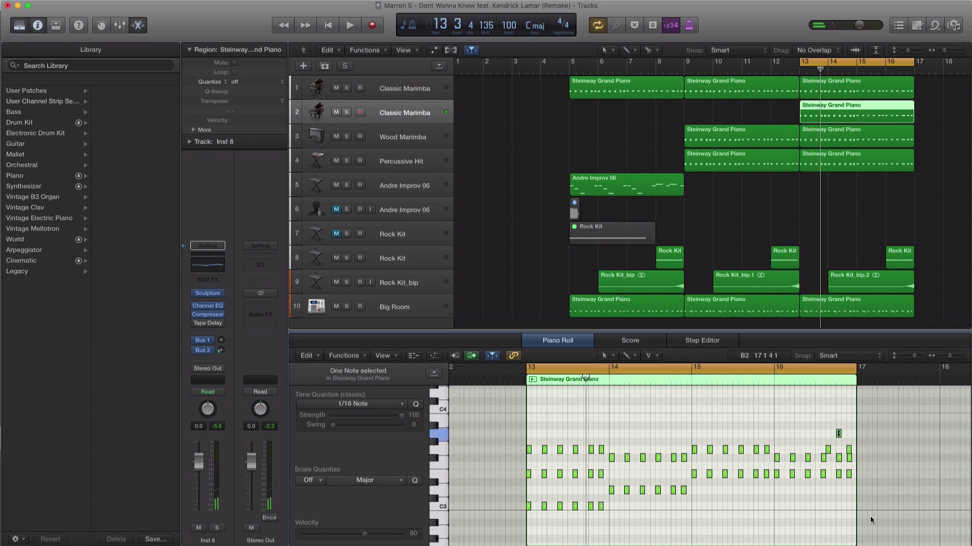
{"action": "left_click_drag", "start_coordinate": [869, 521], "coordinate": [508, 469]}
{"action": "key", "text": "Delete"}
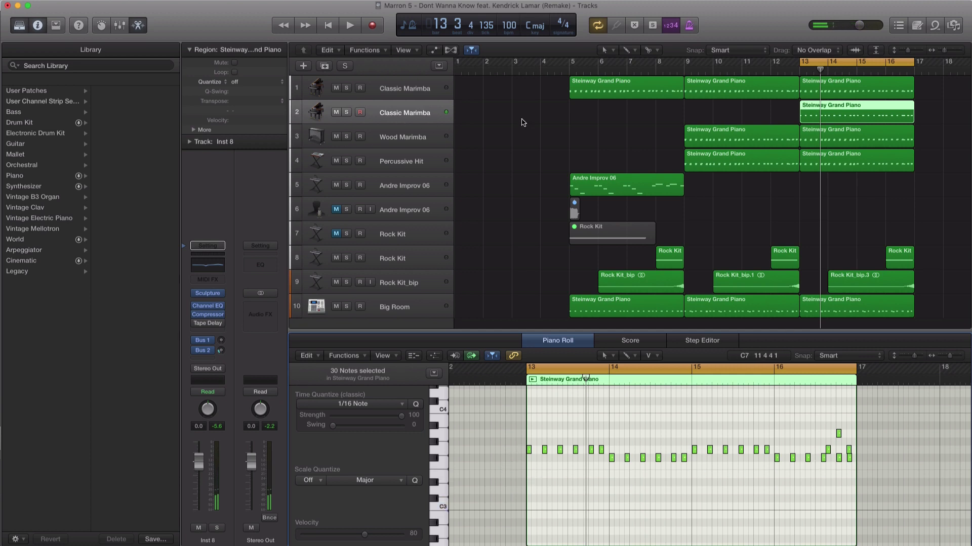
Transpose the duplicate Classic Marimba region by +12 and set its track volume to -6.4 dB while playing the loop.
{"action": "left_click", "coordinate": [825, 119]}
{"action": "left_click", "coordinate": [707, 109]}
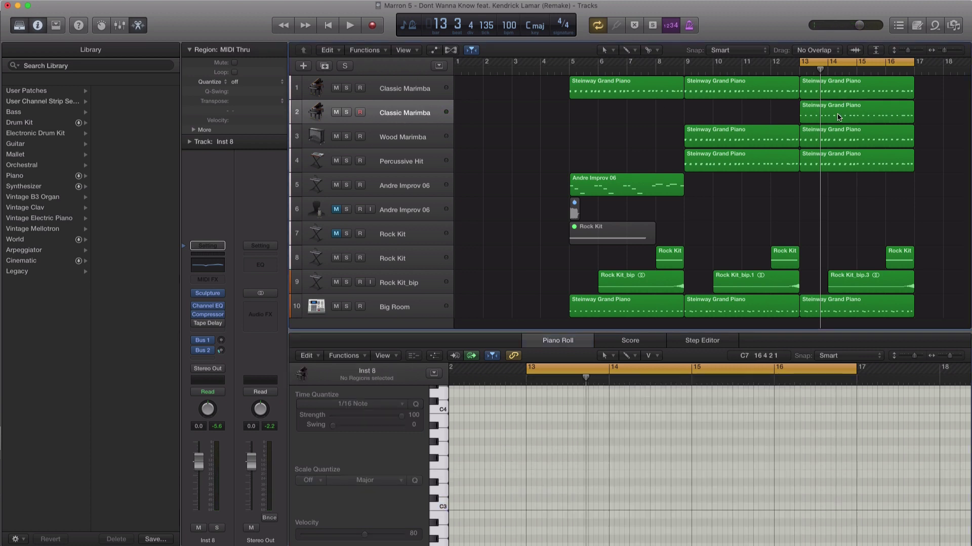
{"action": "left_click", "coordinate": [847, 117]}
{"action": "left_click", "coordinate": [283, 102]}
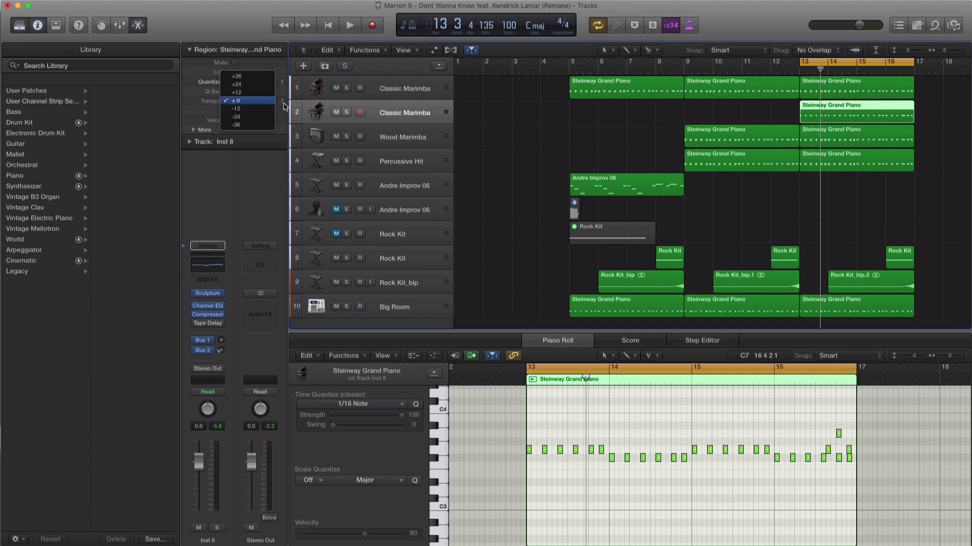
{"action": "left_click", "coordinate": [268, 96]}
{"action": "key", "text": "space"}
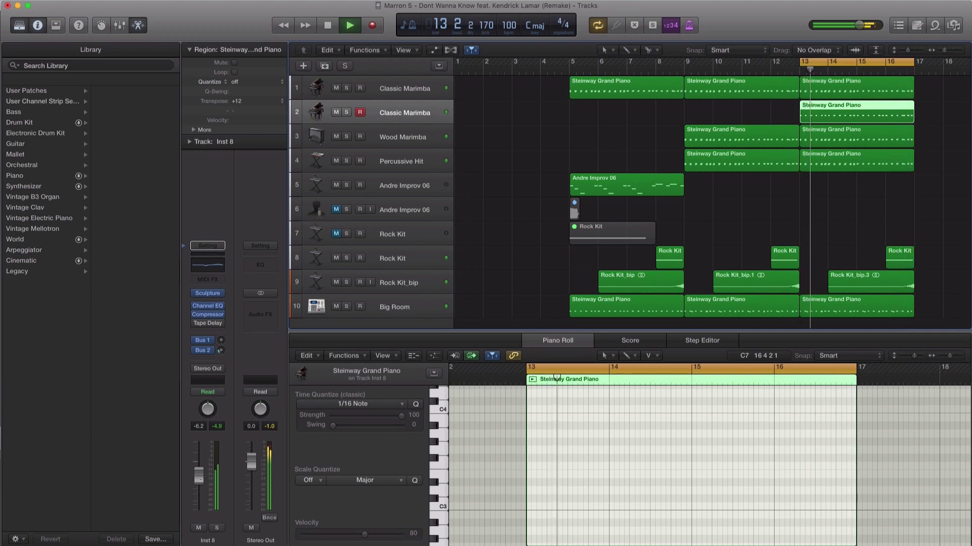
{"action": "key", "text": "space"}
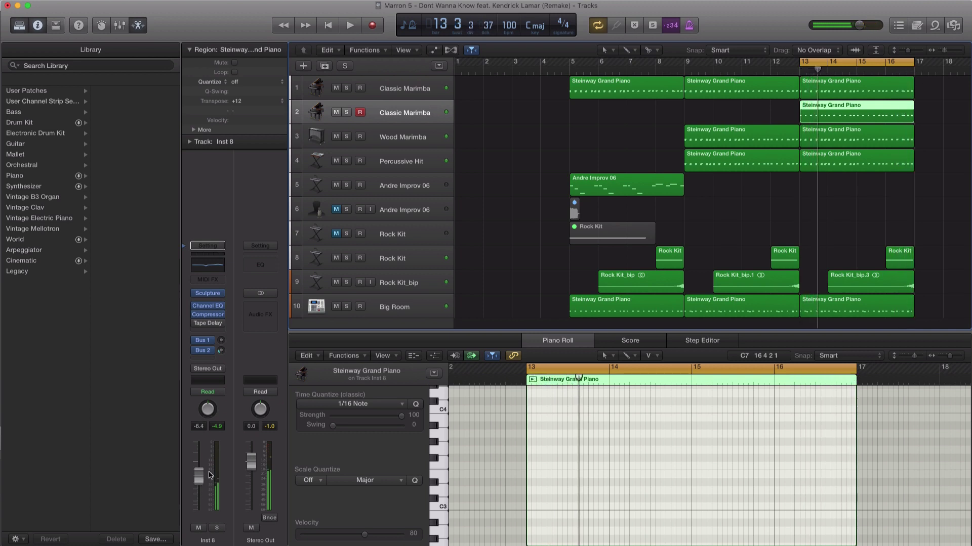
Move the cycle range to bars 17–20, copy all bars 13–16 regions to bar 17, and turn cycle mode off.
{"action": "scroll", "coordinate": [723, 224], "scroll_direction": "right", "scroll_amount": 10}
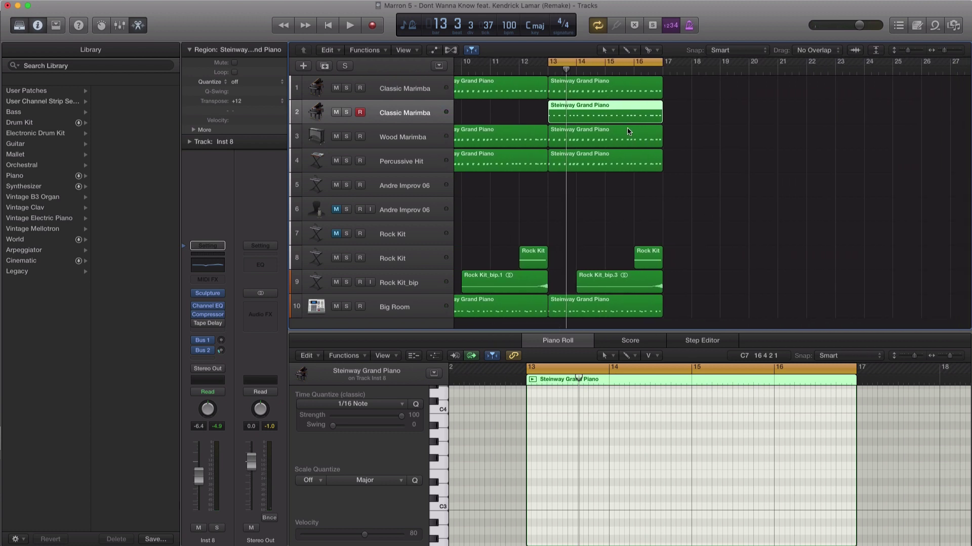
{"action": "scroll", "coordinate": [628, 131], "scroll_direction": "down", "scroll_amount": 5}
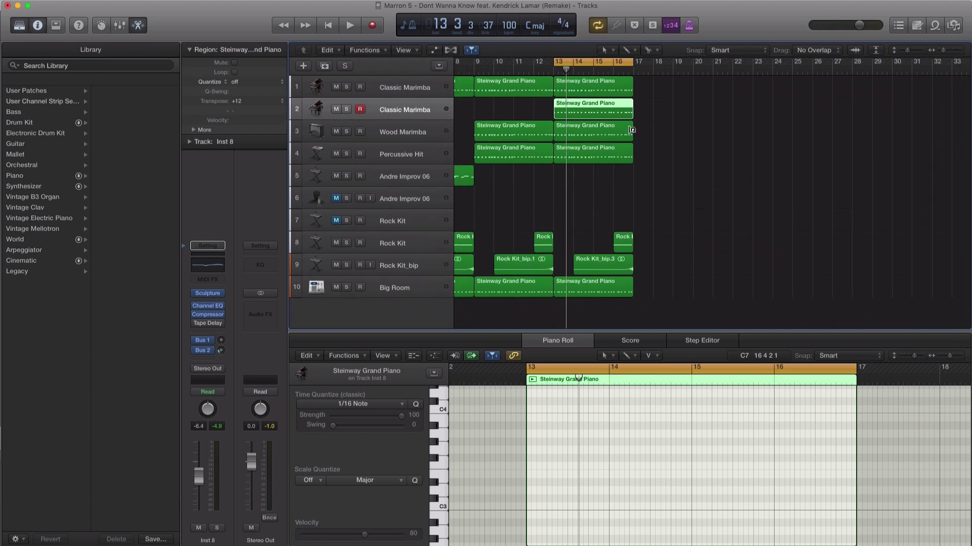
{"action": "left_click_drag", "start_coordinate": [601, 62], "coordinate": [677, 65]}
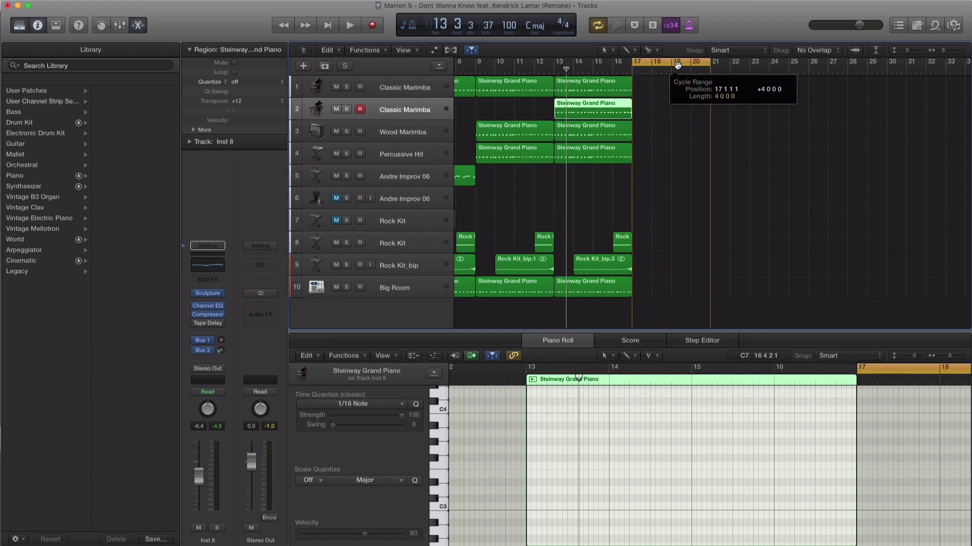
{"action": "left_click_drag", "start_coordinate": [641, 306], "coordinate": [643, 90]}
{"action": "left_click_drag", "start_coordinate": [665, 92], "coordinate": [639, 92]}
{"action": "left_click", "coordinate": [652, 62]}
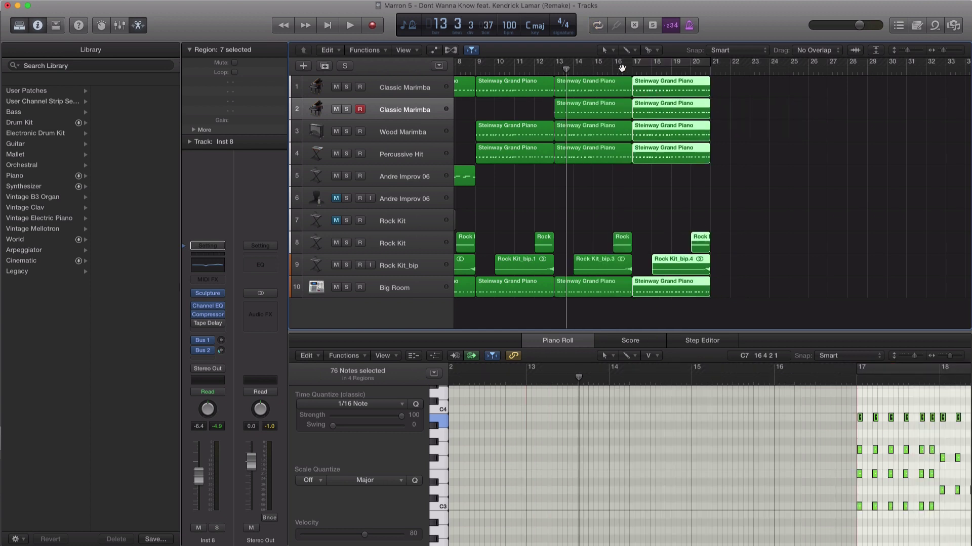
Place the playhead at 17 4 1 1, try to split the selected bar 17 regions, and undo the split.
{"action": "left_click_drag", "start_coordinate": [598, 71], "coordinate": [647, 71]}
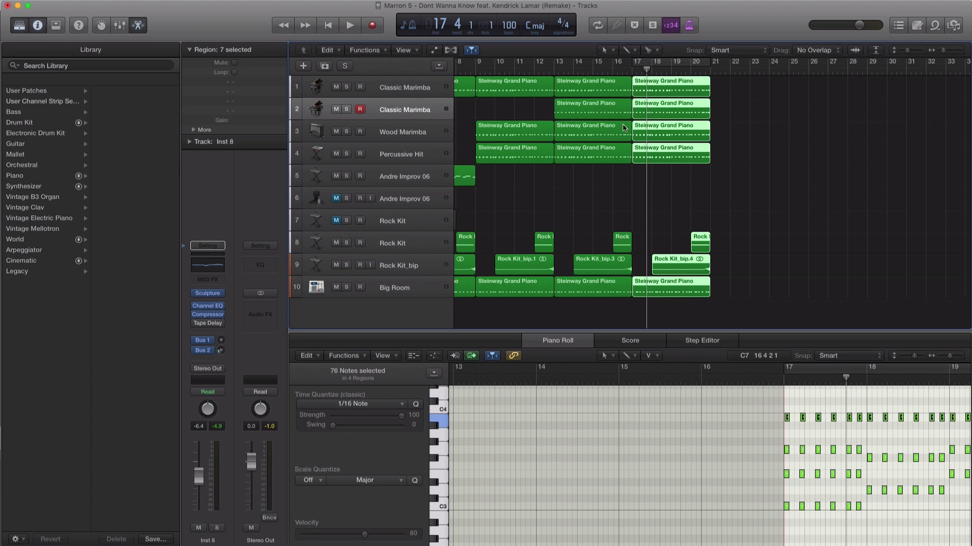
{"action": "key", "text": "d"}
{"action": "key", "text": "d"}
{"action": "left_click", "coordinate": [649, 92]}
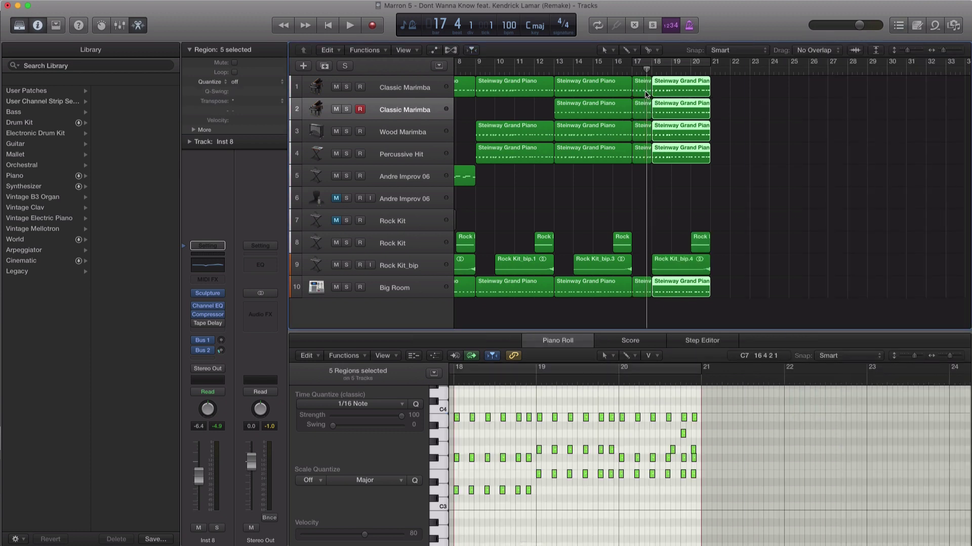
{"action": "key", "text": "super+z"}
{"action": "key", "text": "super+Right"}
{"action": "key", "text": "super+Right"}
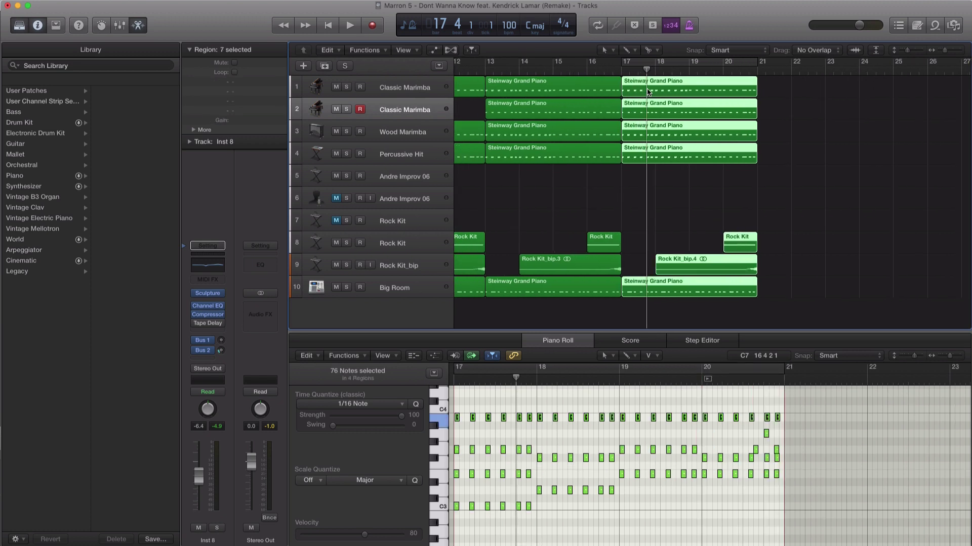
Split the bar 17 regions at 17 4 1 1, delete the leading pieces on the marimba, Percussive Hit and Big Room tracks, and play the transition from bar 16.
{"action": "left_click", "coordinate": [646, 89], "text": "super"}
{"action": "left_click", "coordinate": [633, 87]}
{"action": "key", "text": "Delete"}
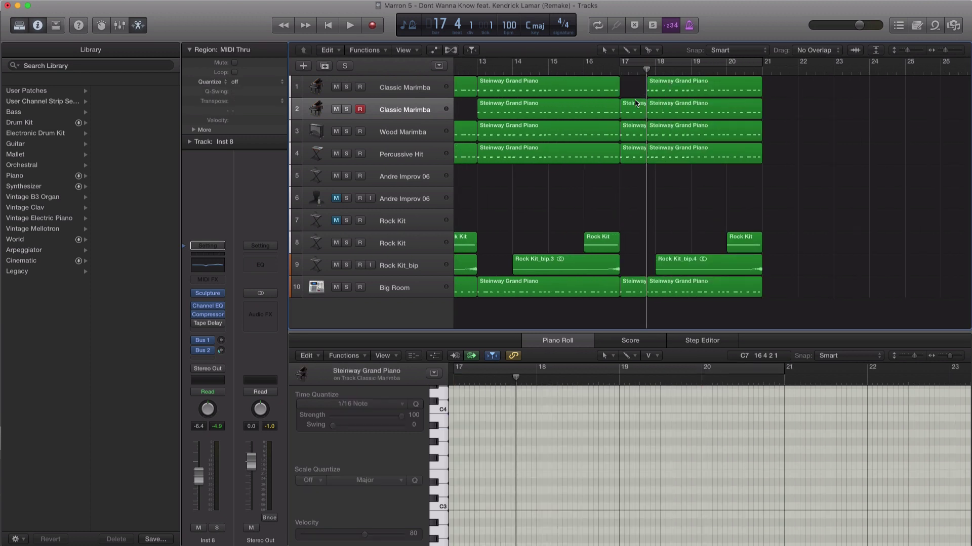
{"action": "left_click", "coordinate": [636, 160]}
{"action": "key", "text": "Delete"}
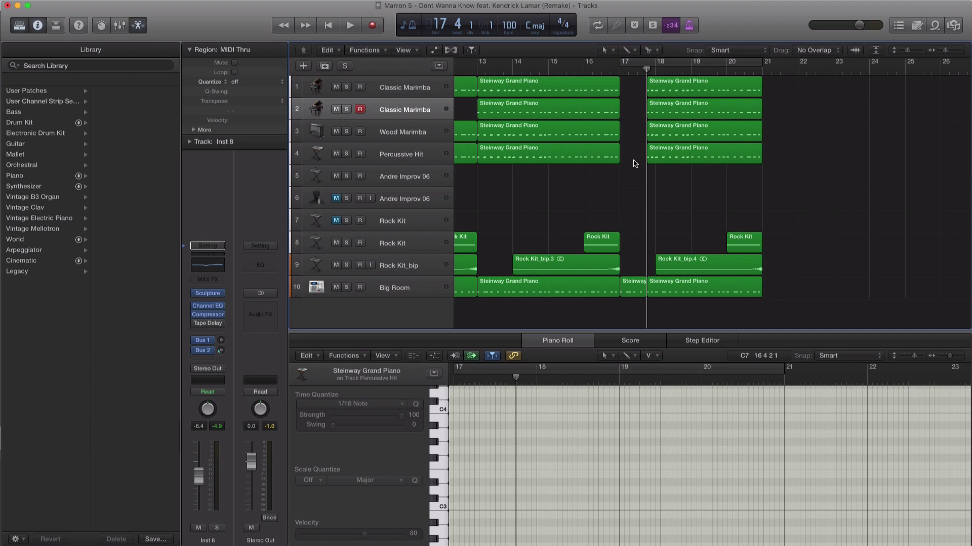
{"action": "left_click", "coordinate": [639, 284]}
{"action": "key", "text": "Delete"}
{"action": "left_click", "coordinate": [585, 77]}
{"action": "key", "text": "space"}
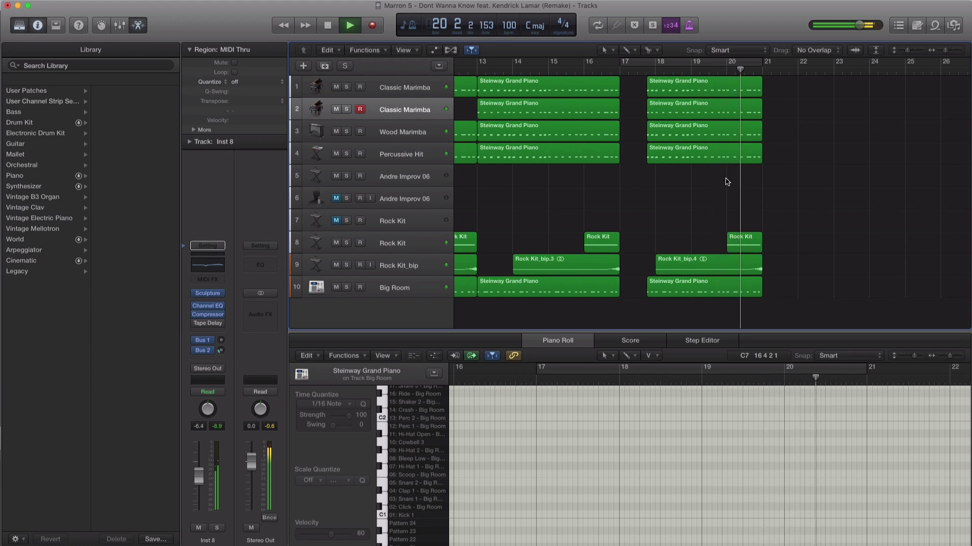
{"action": "key", "text": "space"}
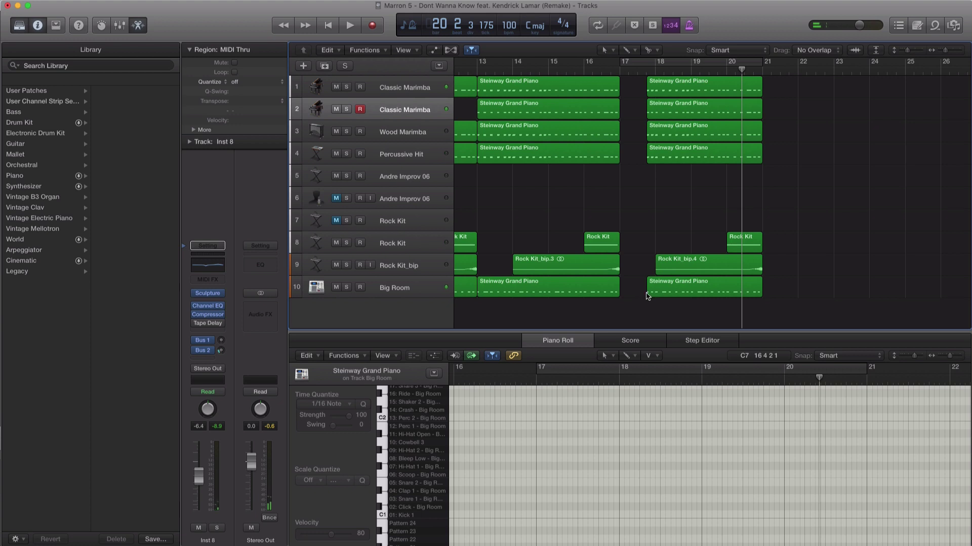
Replace the trimmed Big Room region with a copy of the full bar 13 Big Room region placed at bar 17.
{"action": "left_click_drag", "start_coordinate": [646, 296], "coordinate": [620, 296]}
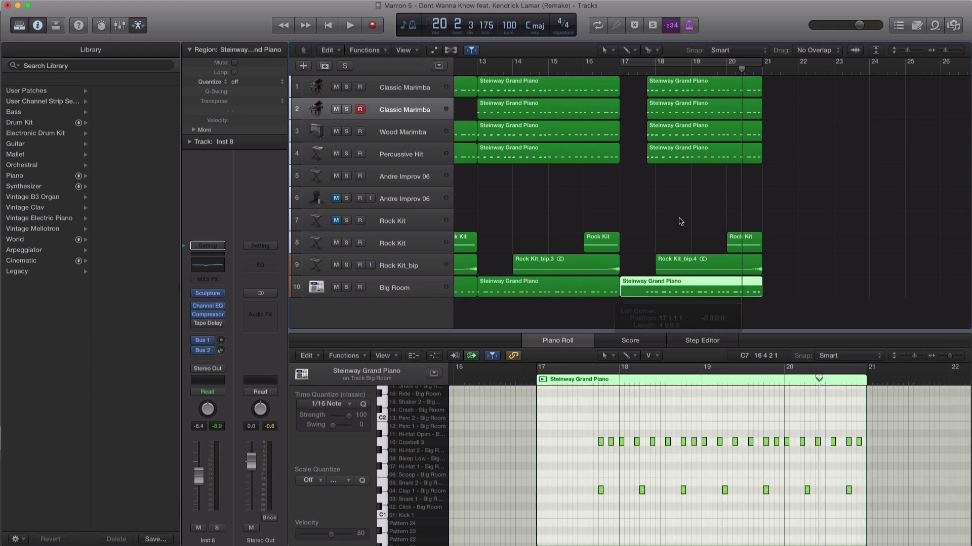
{"action": "key", "text": "super+z"}
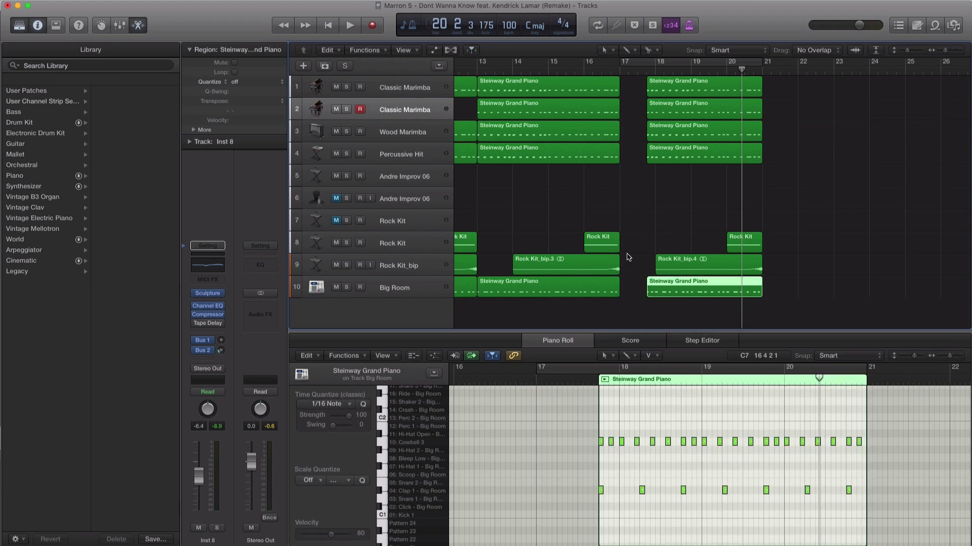
{"action": "left_click", "coordinate": [683, 302]}
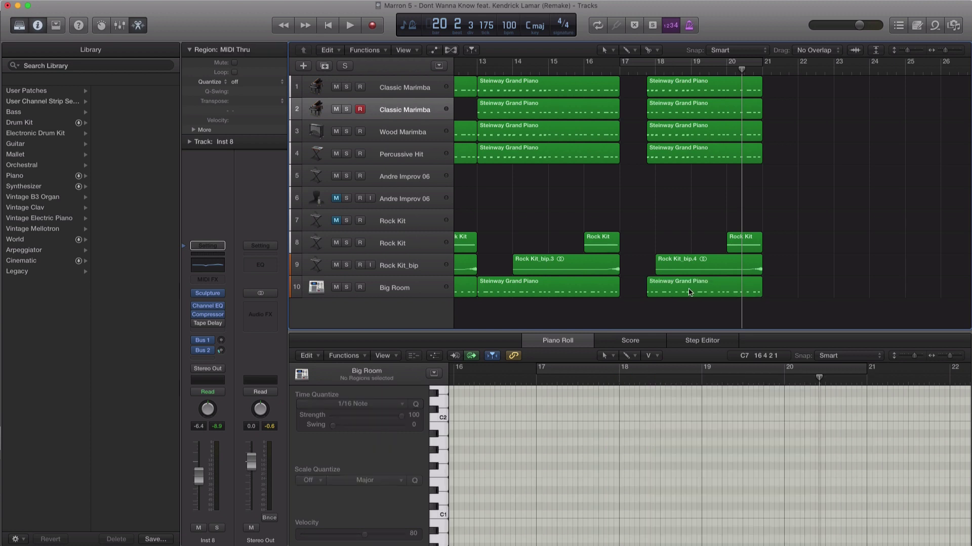
{"action": "left_click", "coordinate": [689, 290]}
{"action": "key", "text": "Delete"}
{"action": "left_click", "coordinate": [567, 295]}
{"action": "left_click_drag", "start_coordinate": [571, 294], "coordinate": [739, 294]}
Cycle bars 17–20 and place Kick 1 notes at beats 17 1 1 and 17 3 3 in the copied Big Room region, checking them in playback.
{"action": "left_click", "coordinate": [629, 66]}
{"action": "key", "text": "space"}
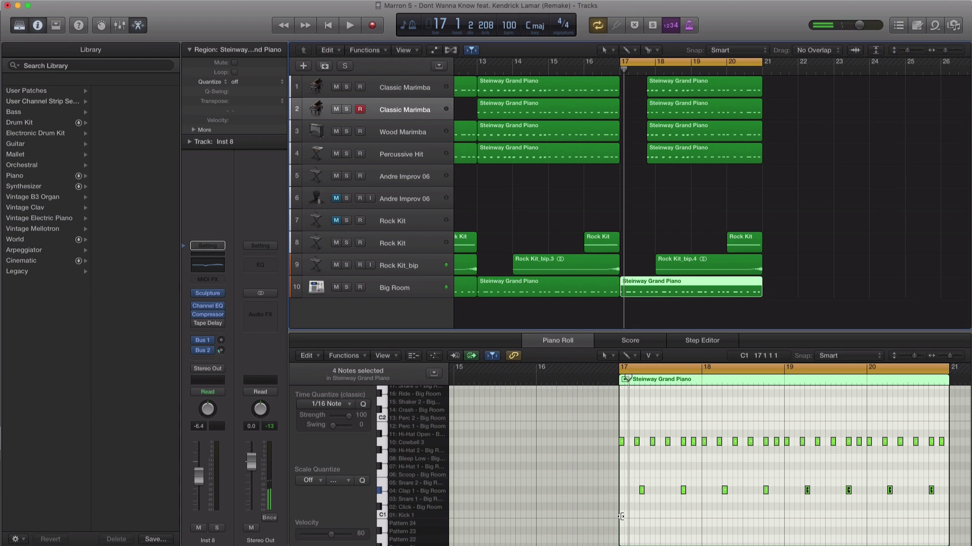
{"action": "left_click_drag", "start_coordinate": [625, 515], "coordinate": [621, 515]}
{"action": "key", "text": "space"}
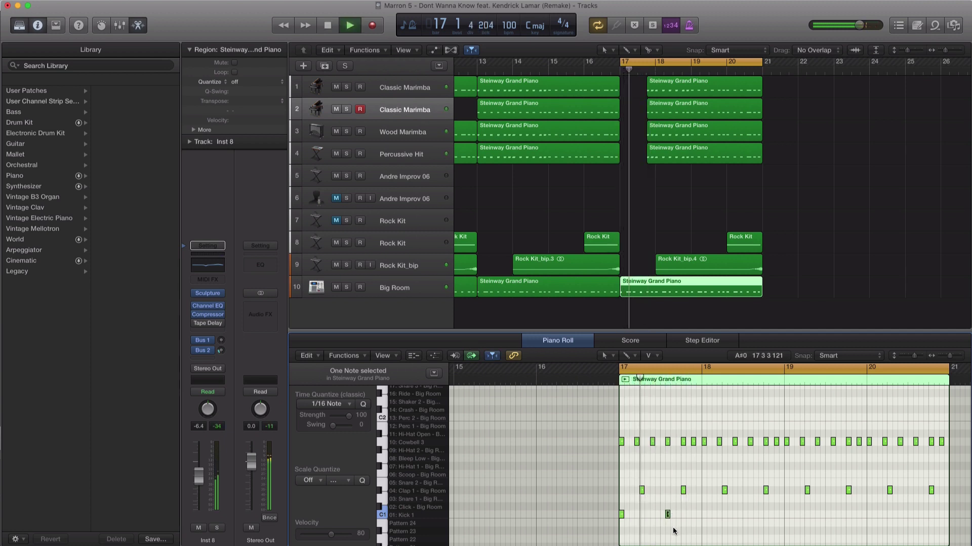
{"action": "key", "text": "space"}
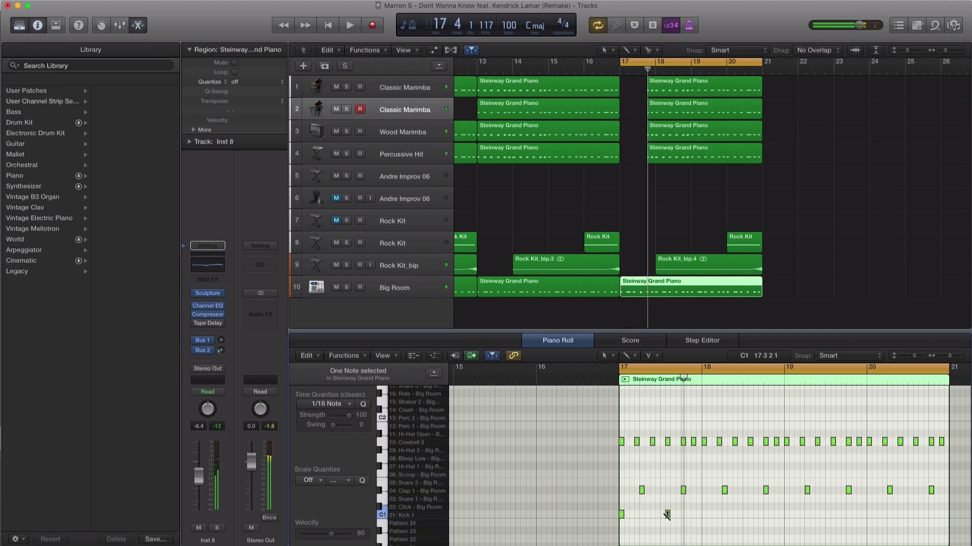
{"action": "left_click_drag", "start_coordinate": [668, 515], "coordinate": [669, 515]}
{"action": "key", "text": "space"}
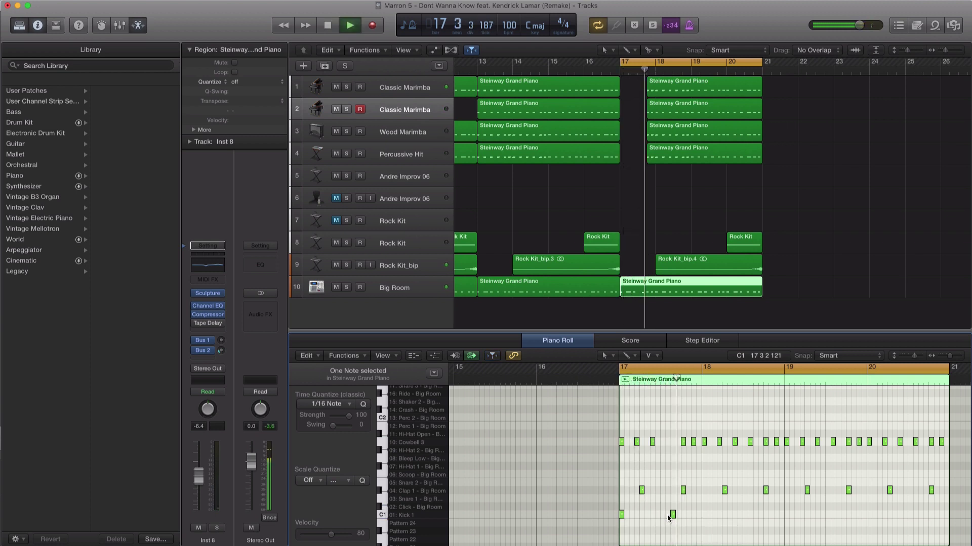
{"action": "key", "text": "space"}
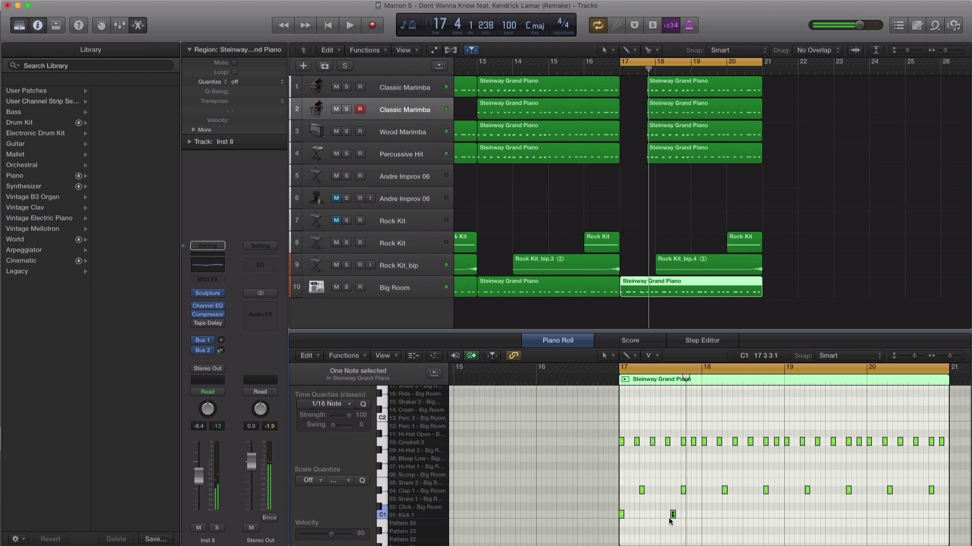
{"action": "key", "text": "space"}
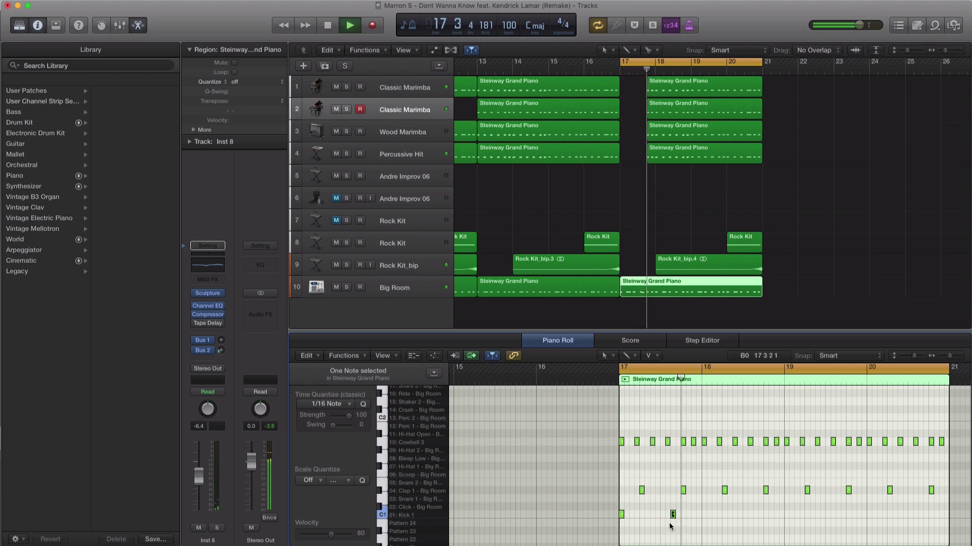
Add Kick 1 notes at 18 1 1, 18 3 3, 18 4 3, 19 1 1, 19 3 3 and 20 4 3 while the loop plays.
{"action": "left_click", "coordinate": [704, 515]}
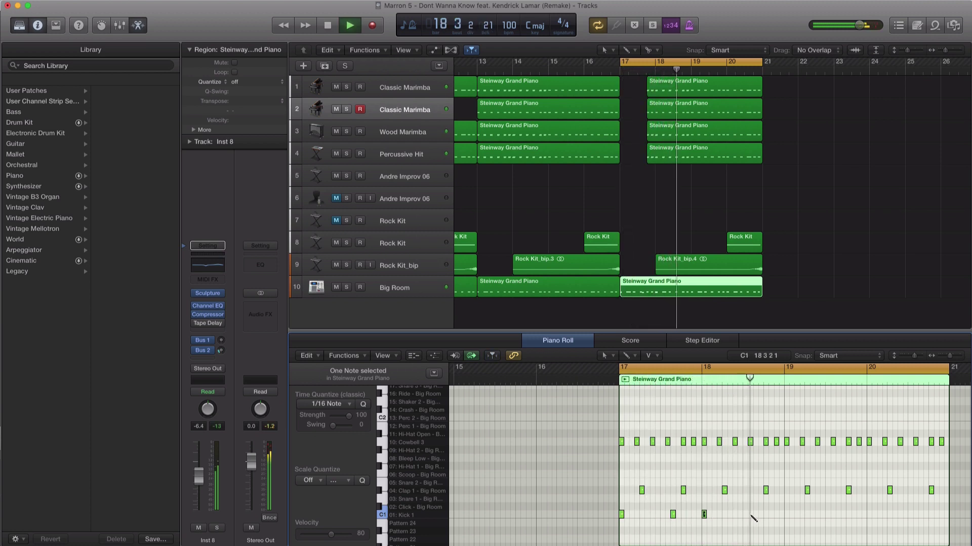
{"action": "left_click", "coordinate": [751, 514]}
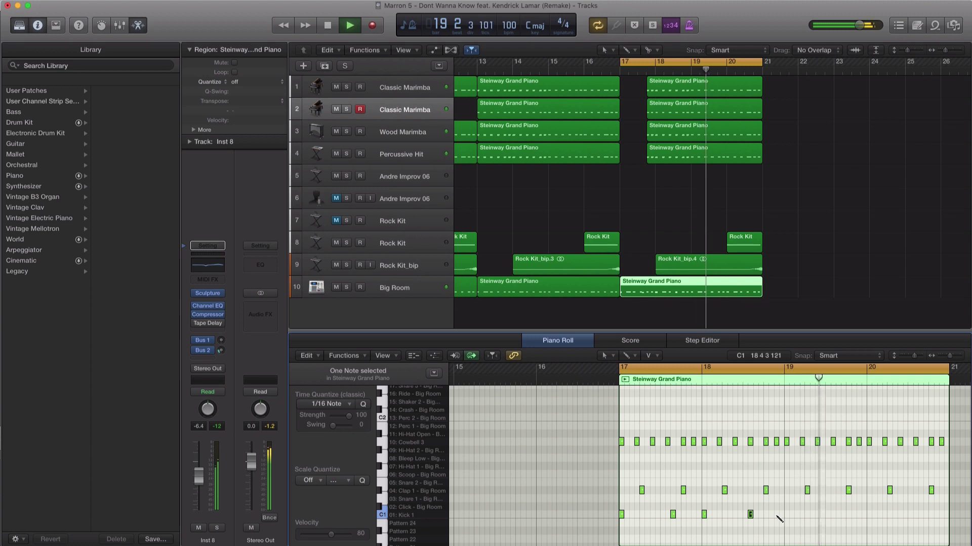
{"action": "left_click", "coordinate": [776, 514]}
{"action": "left_click", "coordinate": [786, 515]}
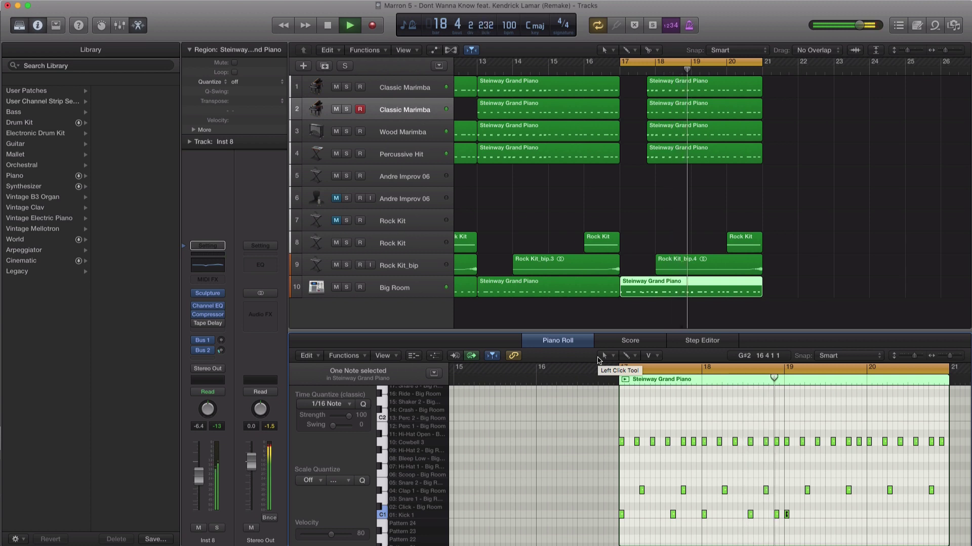
{"action": "left_click", "coordinate": [835, 516], "text": "super"}
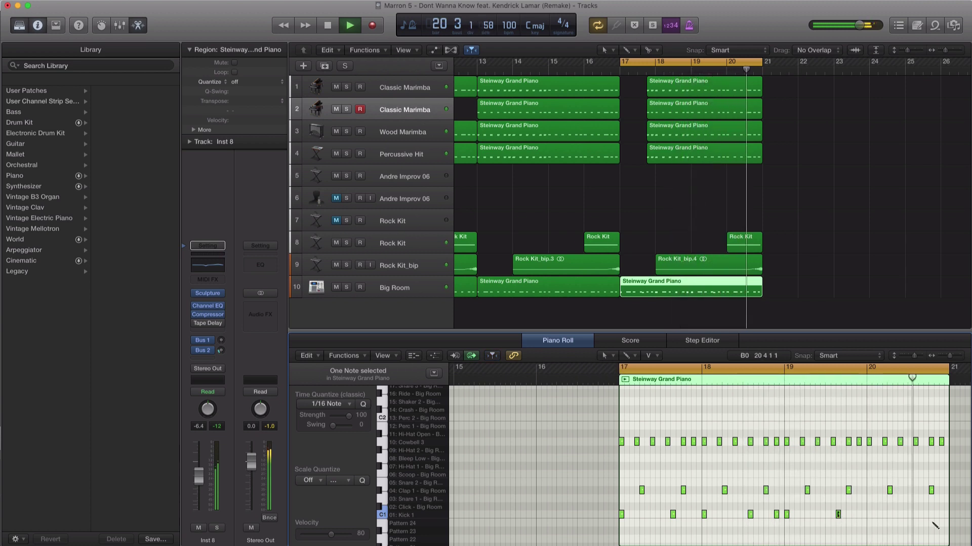
{"action": "left_click", "coordinate": [941, 515], "text": "super"}
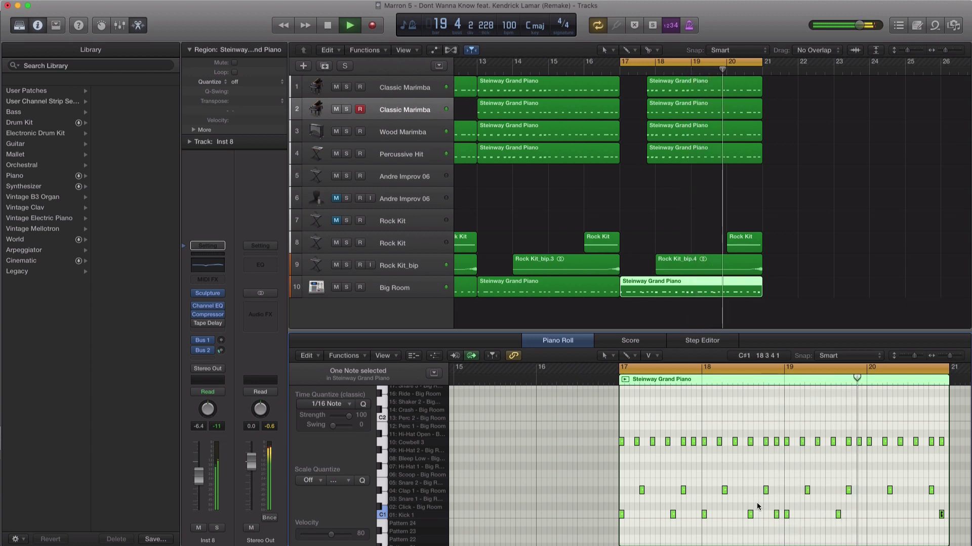
{"action": "left_click_drag", "start_coordinate": [751, 515], "coordinate": [758, 519]}
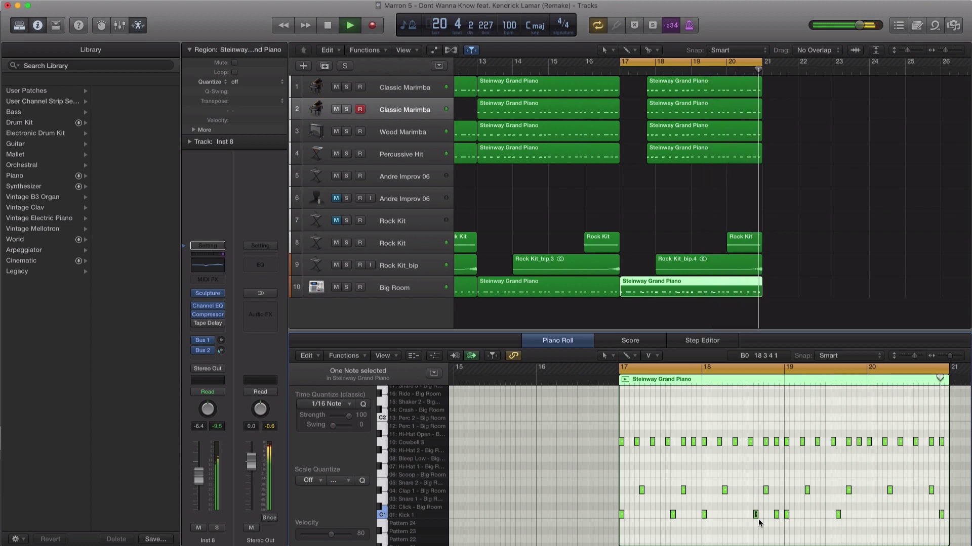
{"action": "key", "text": "space"}
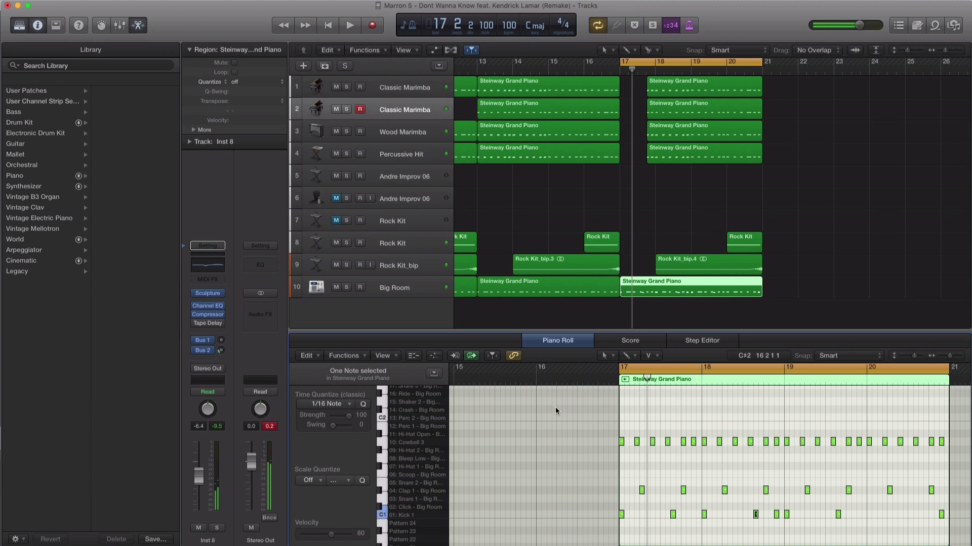
Open Drum Machine Designer on the Big Room track, swap its kick for Kick 2 - Trap Door, and play the loop.
{"action": "left_click", "coordinate": [377, 286]}
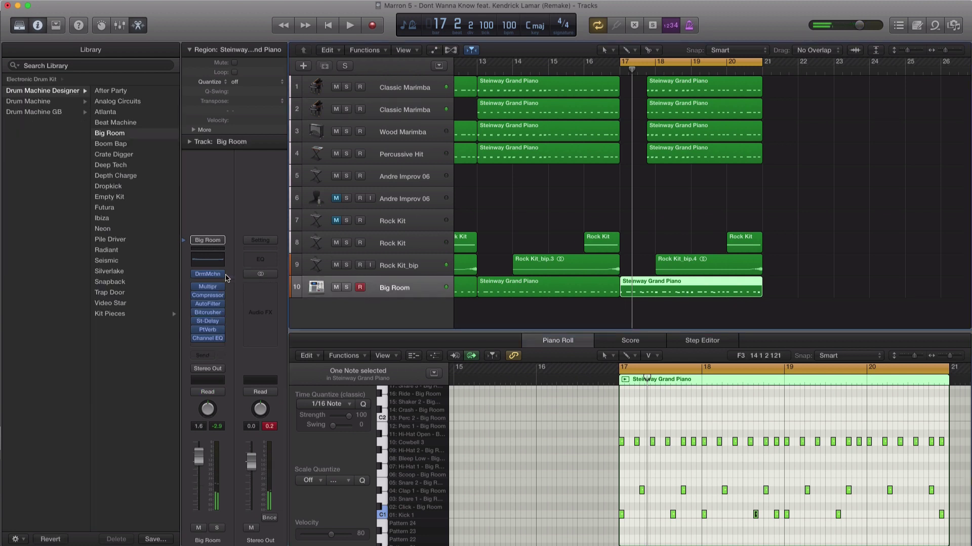
{"action": "left_click", "coordinate": [208, 273]}
{"action": "left_click", "coordinate": [398, 247]}
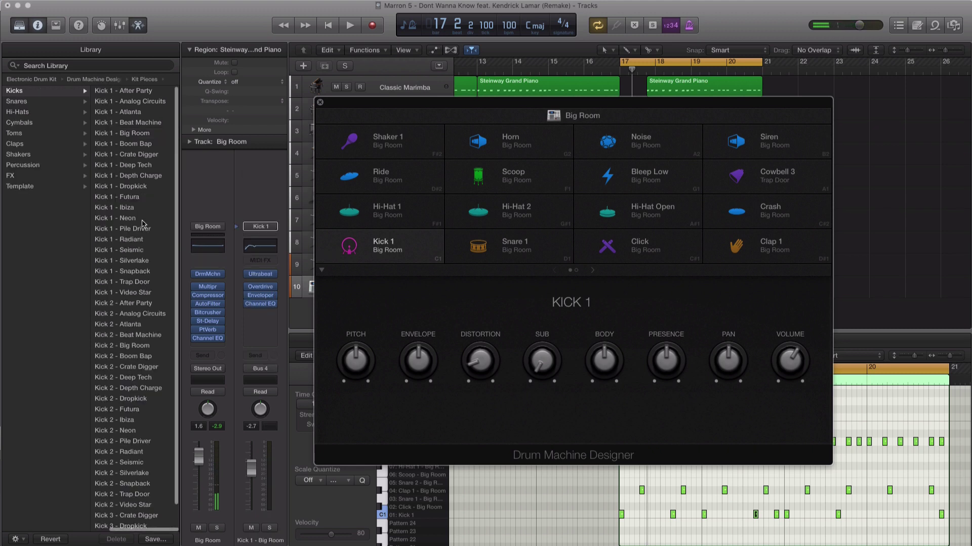
{"action": "scroll", "coordinate": [121, 304], "scroll_direction": "down", "scroll_amount": 2}
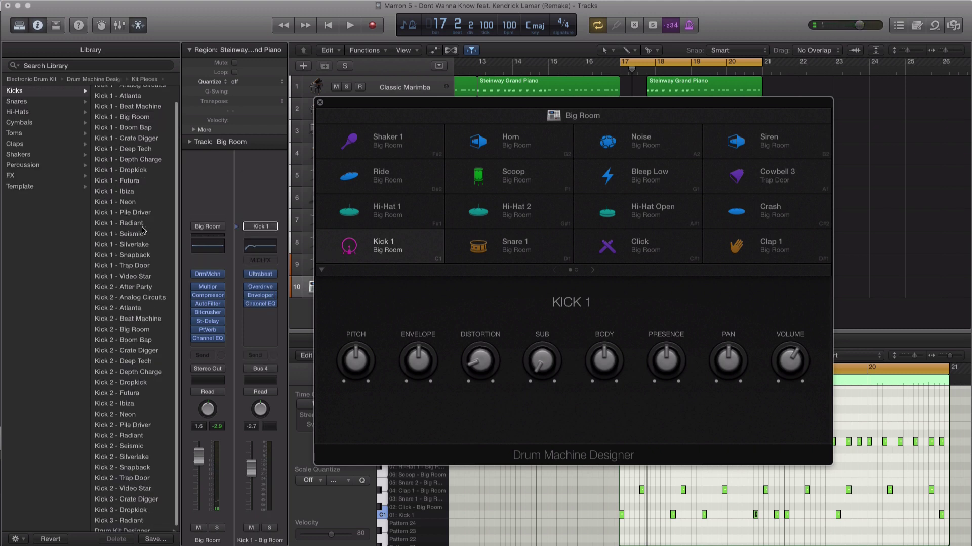
{"action": "left_click", "coordinate": [118, 326]}
{"action": "left_click", "coordinate": [123, 380]}
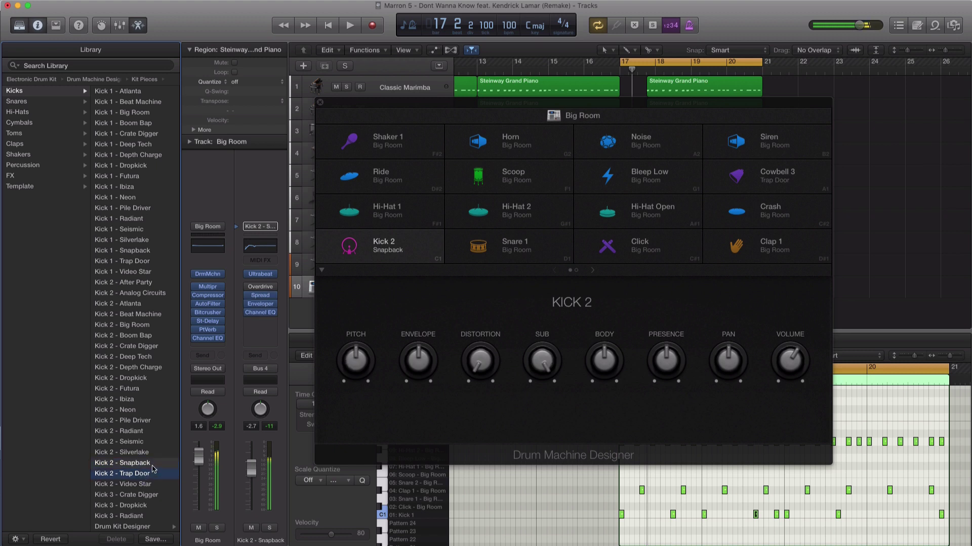
{"action": "key", "text": "space"}
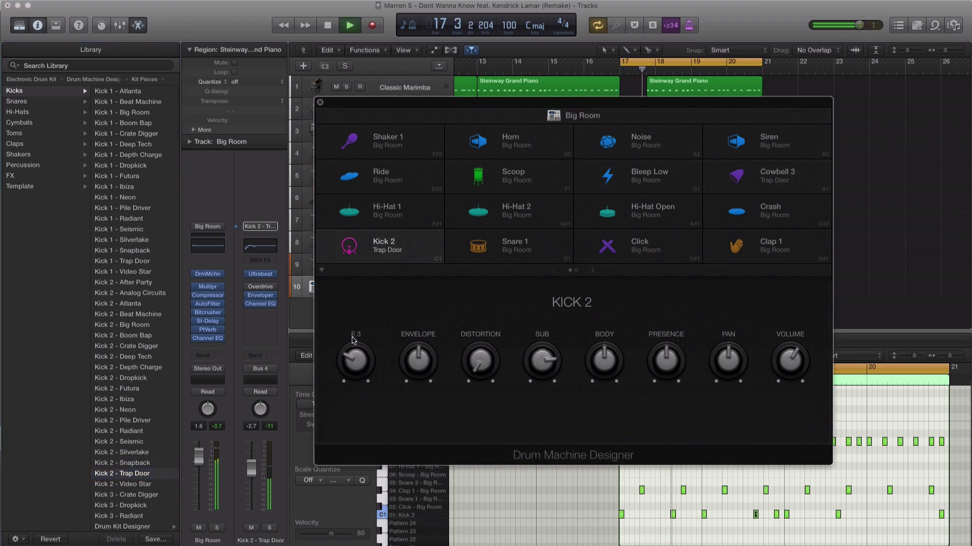
Adjust Kick 2's pitch, raise its presence slightly, and set distortion to 20%, sub to 77% and volume to about +2 dB.
{"action": "mouse_move", "coordinate": [351, 365]}
{"action": "left_mouse_down"}
{"action": "mouse_move", "coordinate": [354, 344]}
{"action": "mouse_move", "coordinate": [351, 368]}
{"action": "left_mouse_up"}
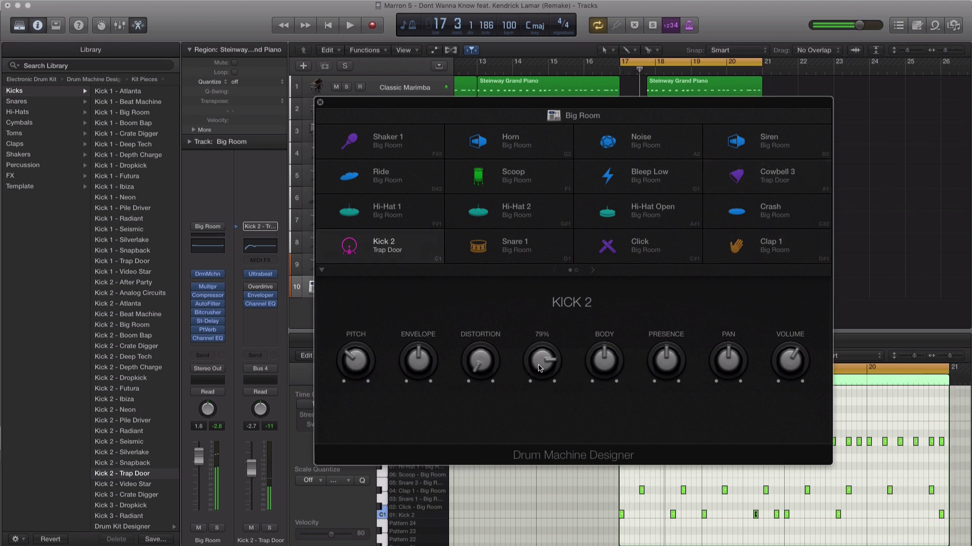
{"action": "left_click_drag", "start_coordinate": [474, 357], "coordinate": [480, 339]}
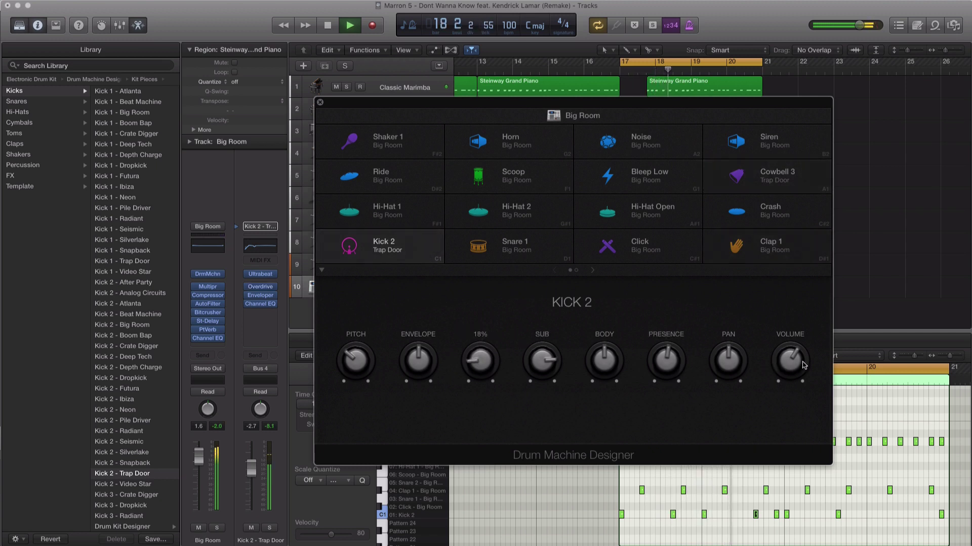
{"action": "left_click_drag", "start_coordinate": [799, 334], "coordinate": [799, 333]}
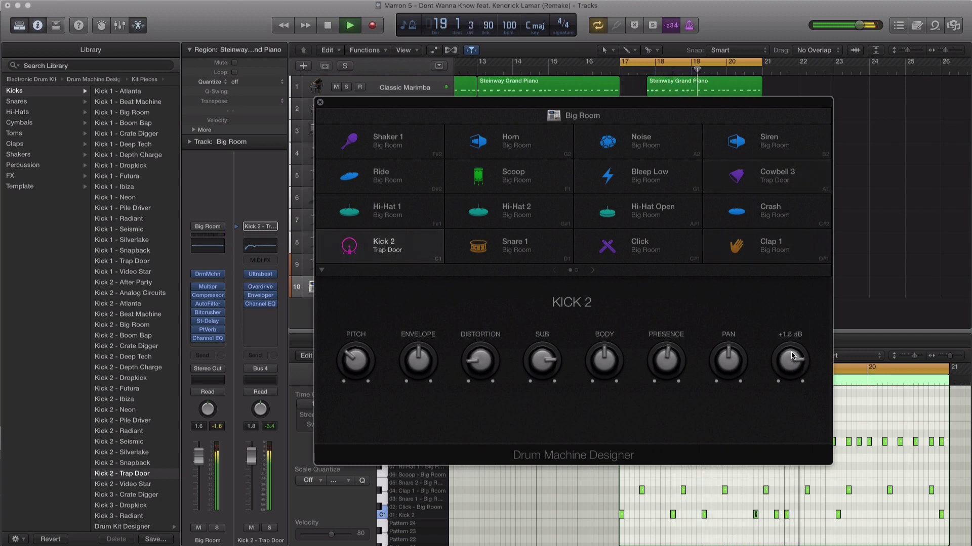
{"action": "left_click_drag", "start_coordinate": [666, 357], "coordinate": [664, 361]}
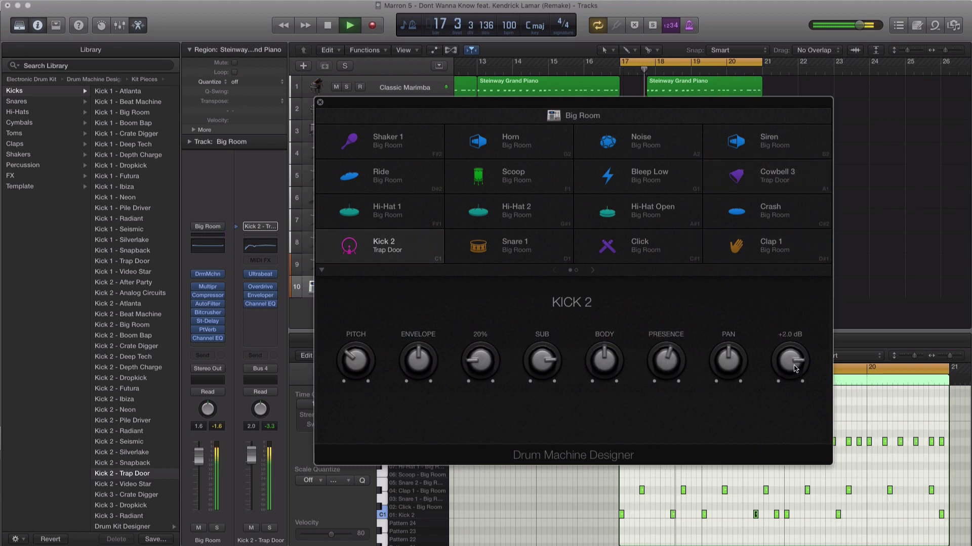
{"action": "left_click_drag", "start_coordinate": [795, 368], "coordinate": [795, 368]}
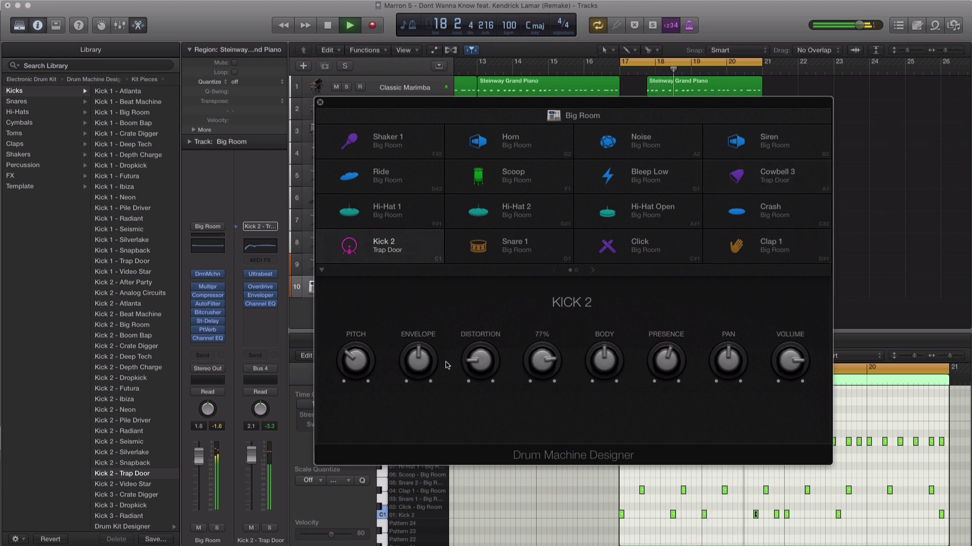
Set Kick 2's envelope to 32%, close the Drum Machine Designer and stop playback.
{"action": "left_click_drag", "start_coordinate": [437, 429], "coordinate": [437, 429]}
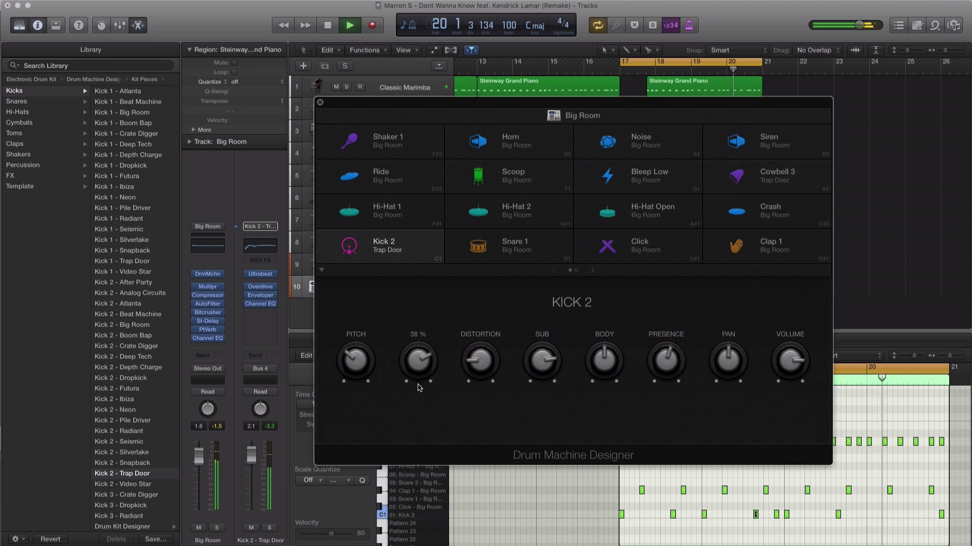
{"action": "left_click_drag", "start_coordinate": [418, 363], "coordinate": [419, 369]}
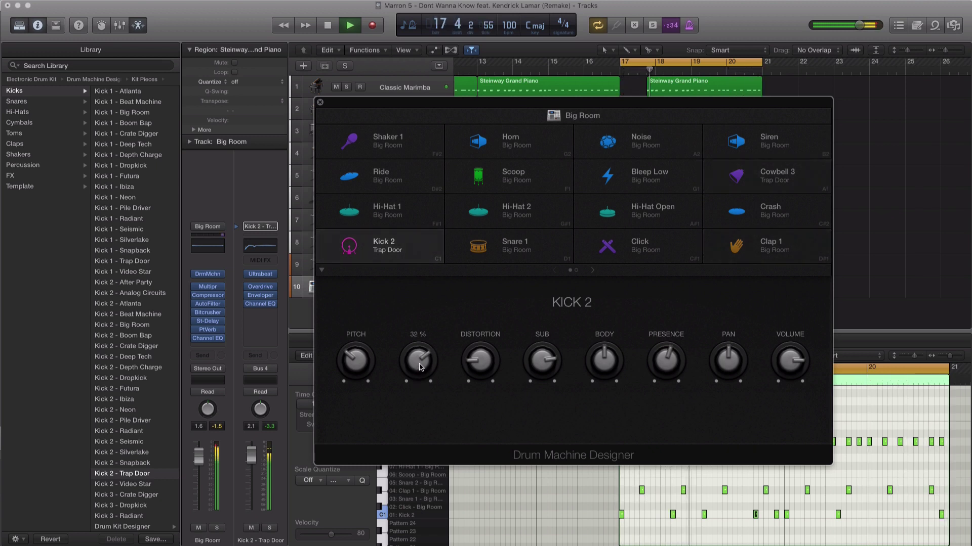
{"action": "left_click", "coordinate": [320, 102]}
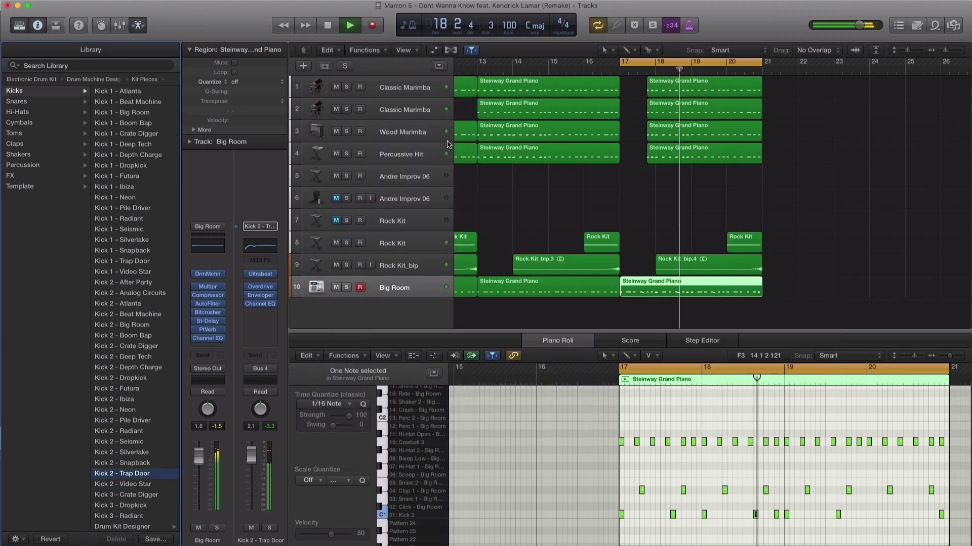
{"action": "key", "text": "space"}
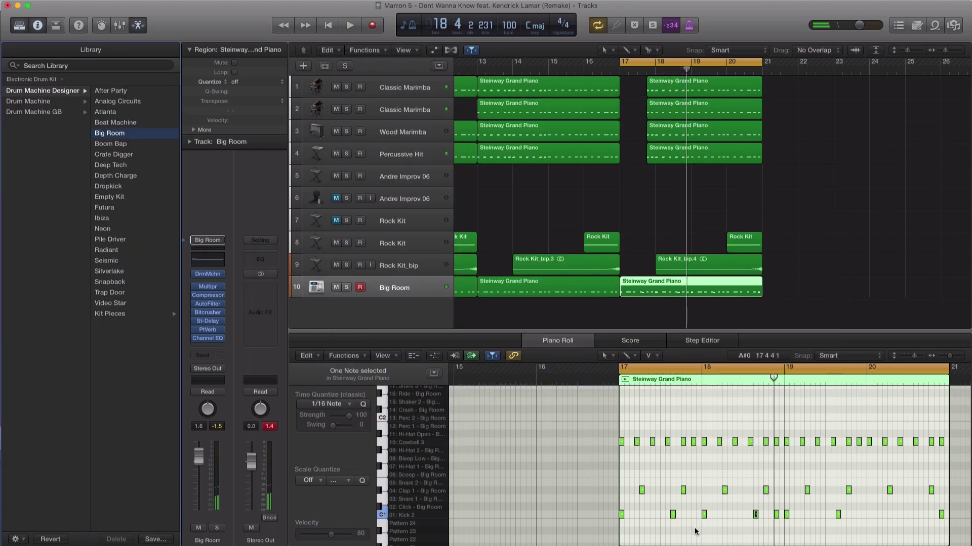
Play back the looped section from bar 17 to check the drums in the full mix.
{"action": "left_click_drag", "start_coordinate": [680, 531], "coordinate": [620, 433]}
{"action": "key", "text": "space"}
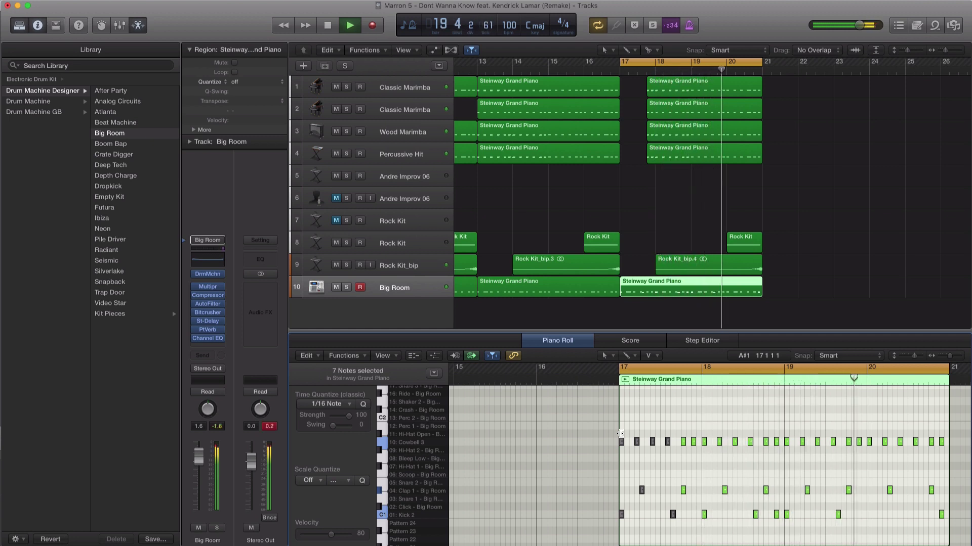
{"action": "key", "text": "space"}
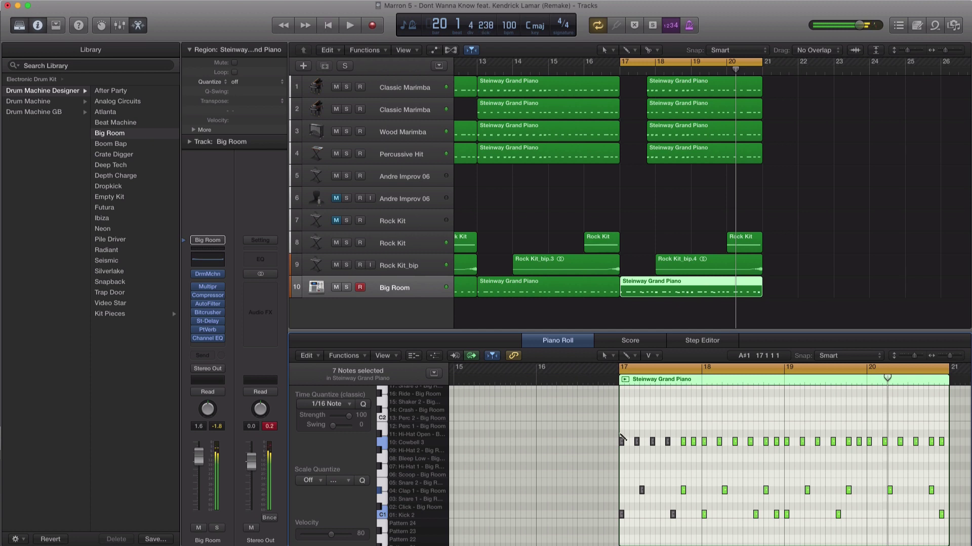
Hide the Library and the lower editor so that only the arrangement of tracks remains.
{"action": "left_click", "coordinate": [19, 28]}
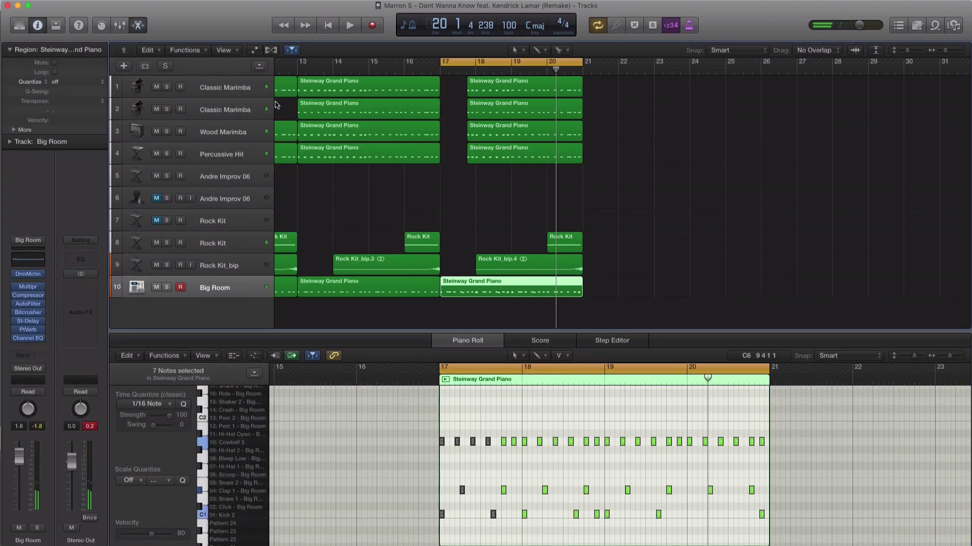
{"action": "scroll", "coordinate": [537, 181], "scroll_direction": "left", "scroll_amount": 2}
{"action": "key", "text": "x"}
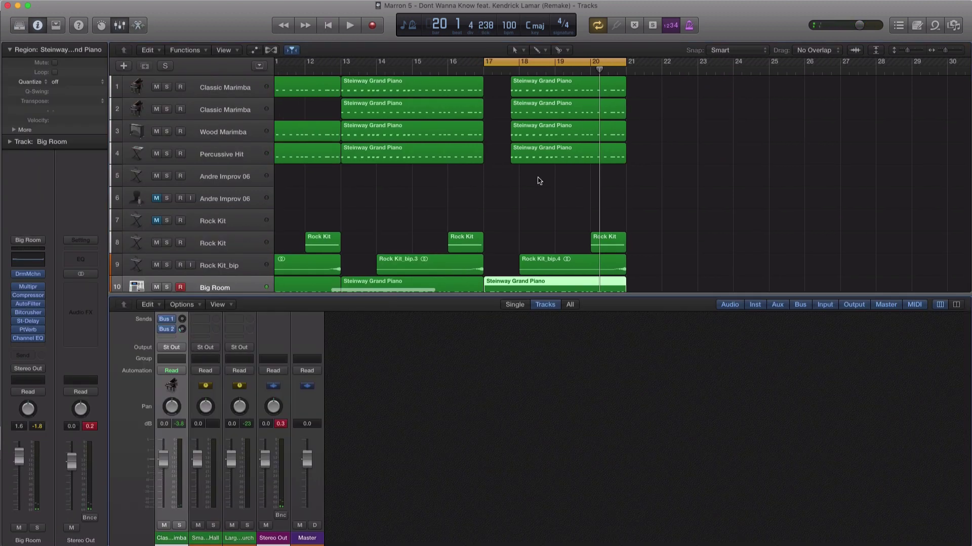
{"action": "key", "text": "x"}
{"action": "scroll", "coordinate": [540, 181], "scroll_direction": "left", "scroll_amount": 8}
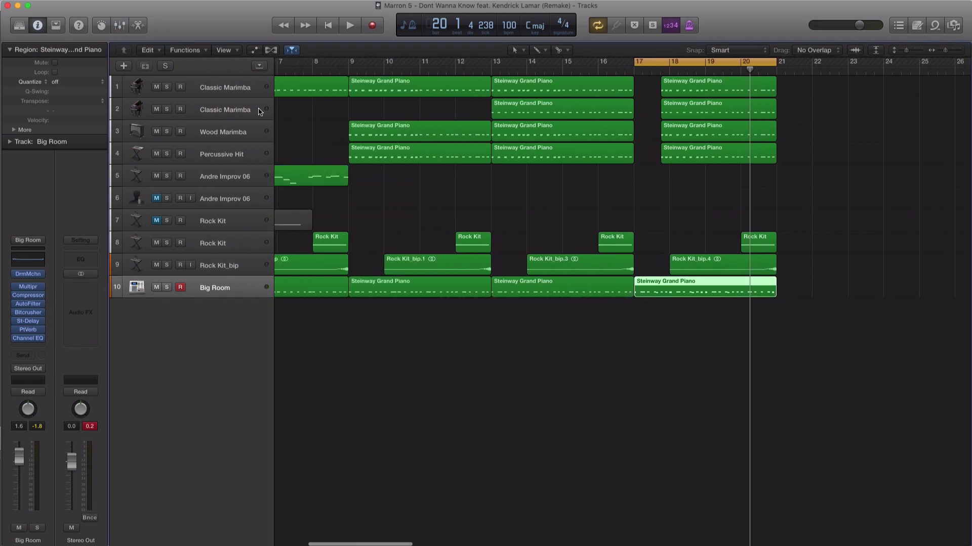
Create one software instrument track and load the ES2 synthesizer on it.
{"action": "left_click", "coordinate": [124, 65]}
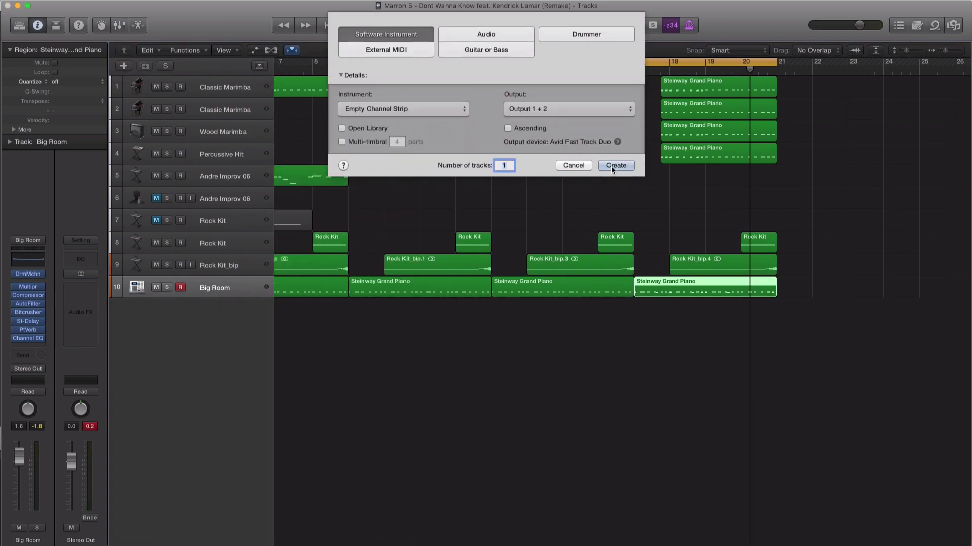
{"action": "left_click", "coordinate": [611, 167]}
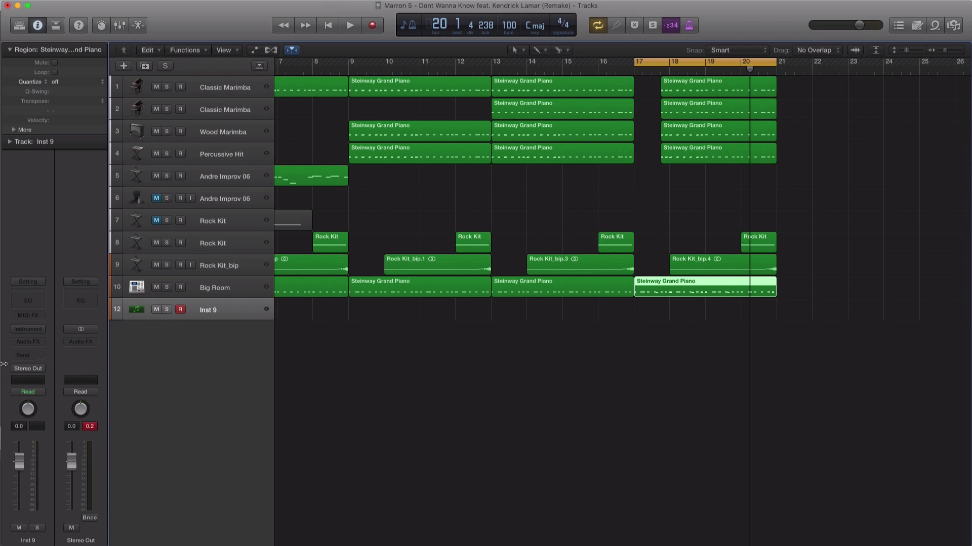
{"action": "left_click", "coordinate": [28, 329]}
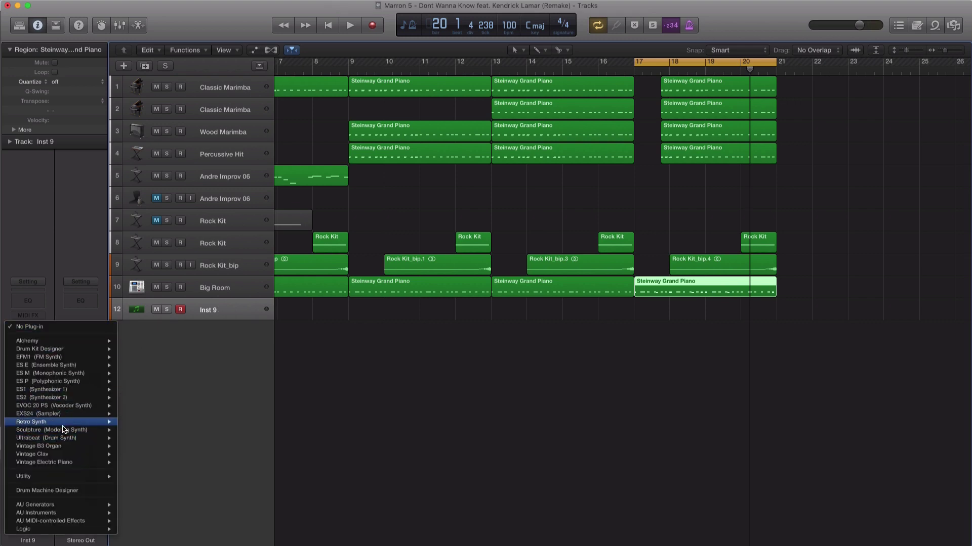
{"action": "mouse_move", "coordinate": [58, 387]}
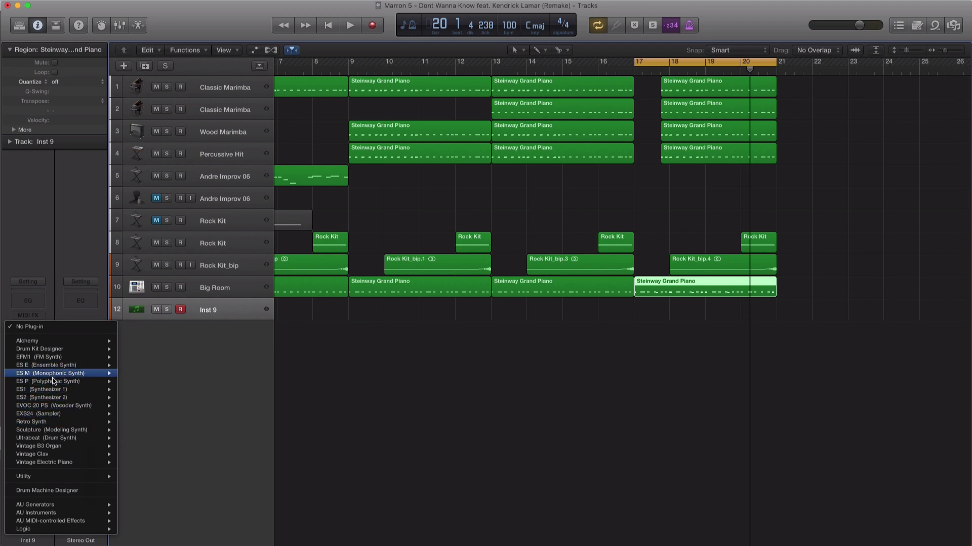
{"action": "left_click", "coordinate": [134, 405]}
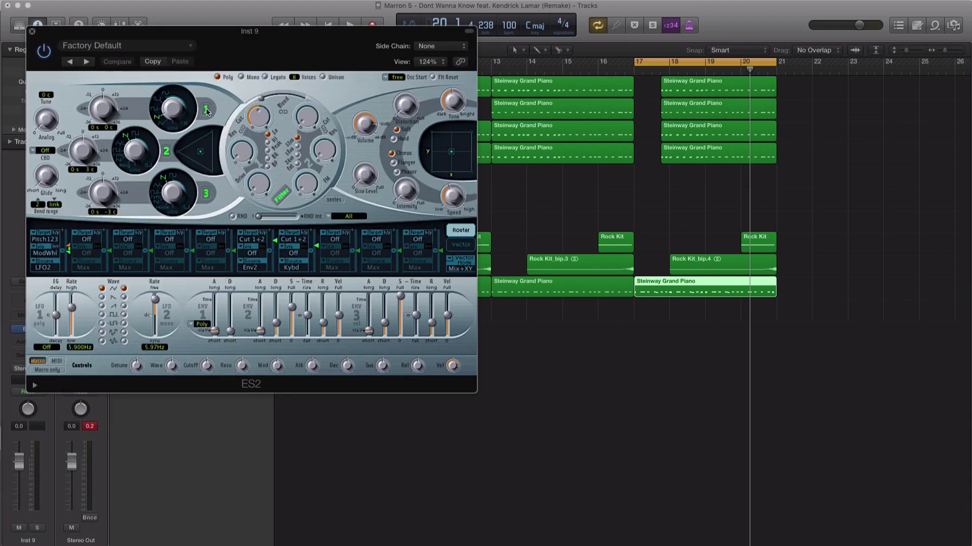
Load the 808 preset in ES2 and move the synth window clear of the channel strip.
{"action": "left_click", "coordinate": [166, 50]}
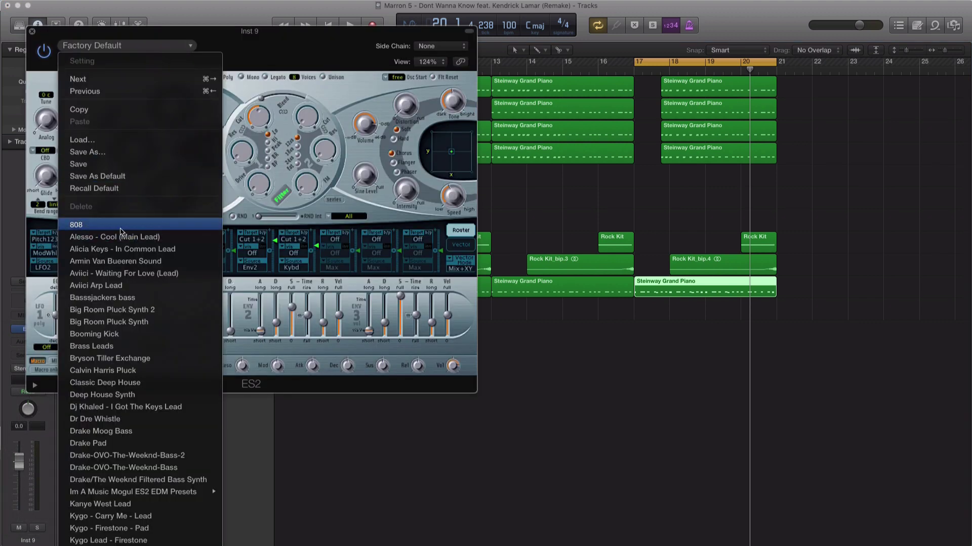
{"action": "left_click", "coordinate": [121, 228]}
{"action": "left_click_drag", "start_coordinate": [75, 30], "coordinate": [165, 89]}
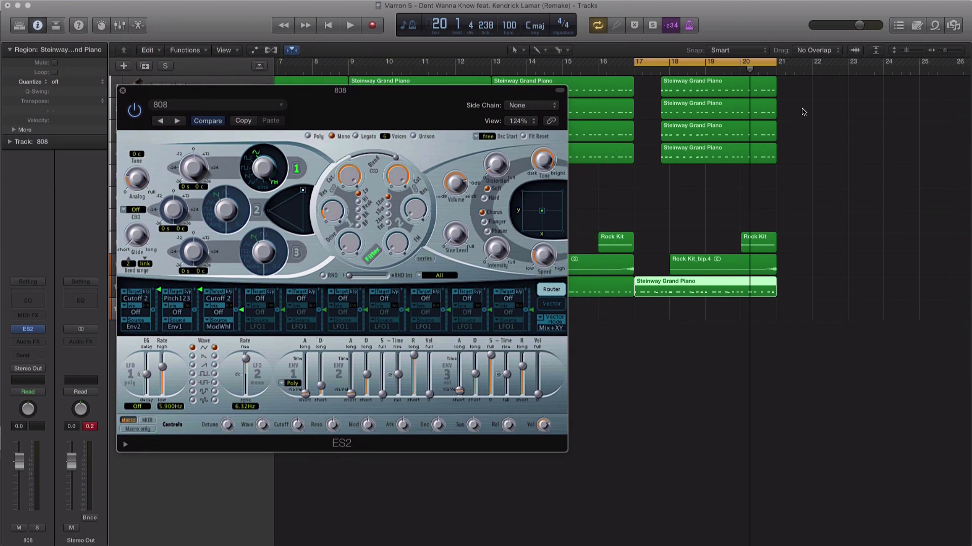
Copy the first track's bar 13 Steinway Grand Piano region onto the 808 track at bar 17 and start playback.
{"action": "left_click", "coordinate": [714, 91]}
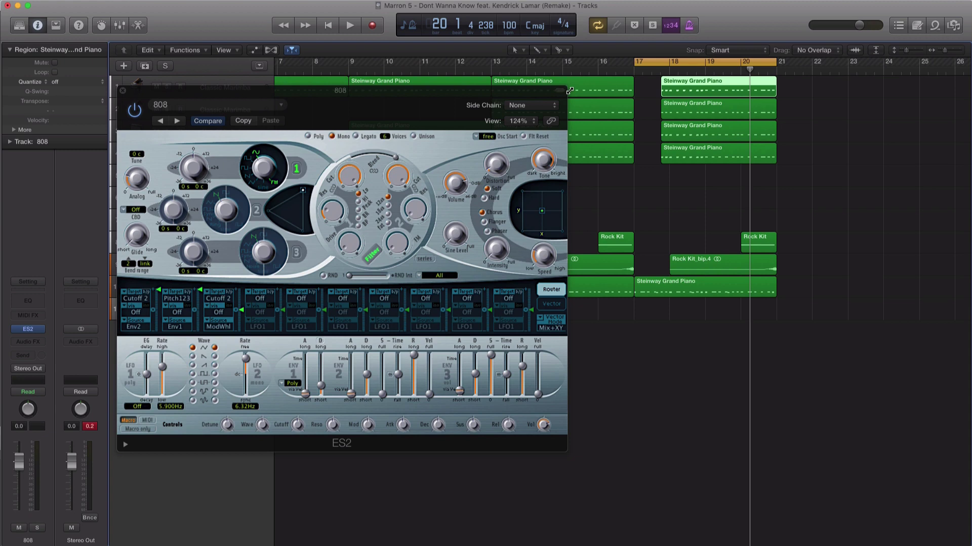
{"action": "left_click_drag", "start_coordinate": [583, 91], "coordinate": [727, 328]}
{"action": "key", "text": "space"}
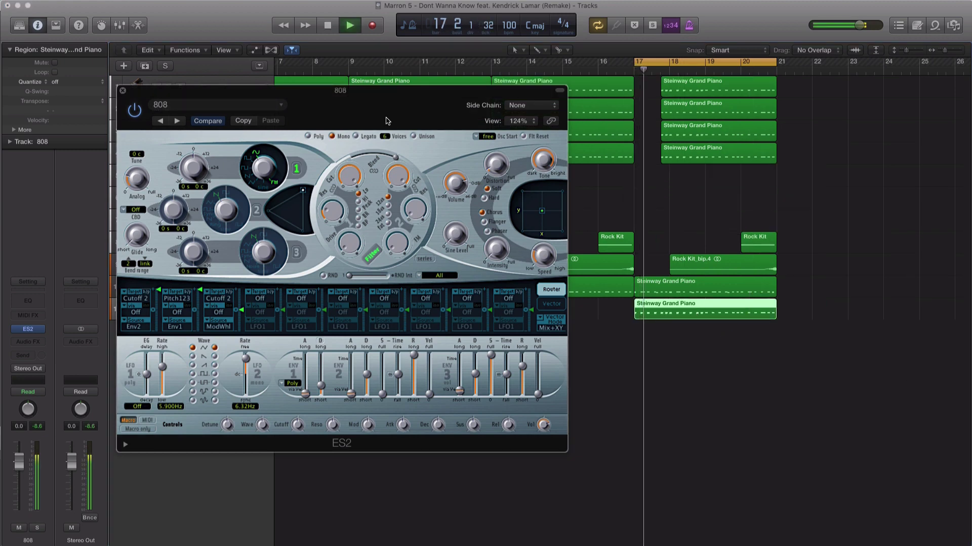
Solo the 808 track and audition the copied region on its own.
{"action": "left_click_drag", "start_coordinate": [386, 120], "coordinate": [489, 370]}
{"action": "key", "text": "space"}
{"action": "left_click", "coordinate": [168, 311]}
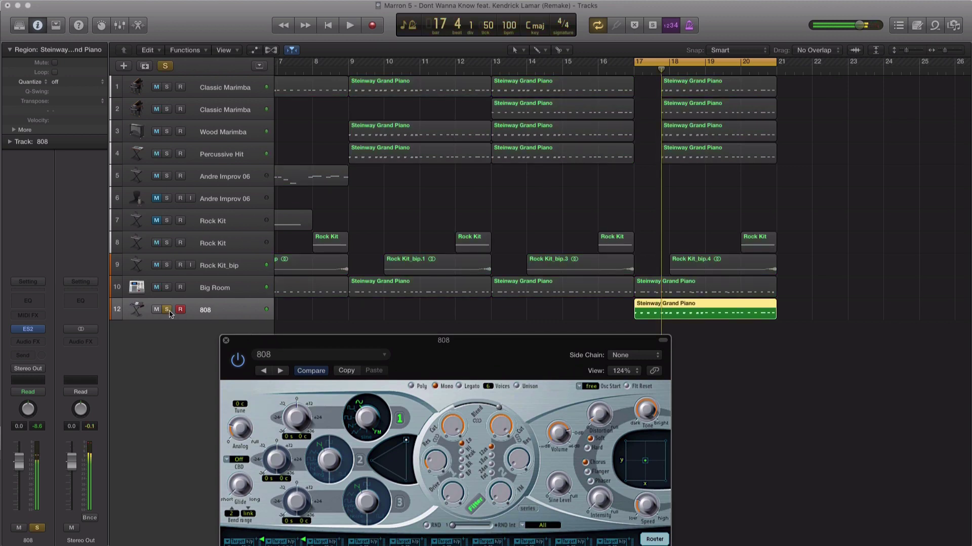
{"action": "key", "text": "space"}
{"action": "left_click_drag", "start_coordinate": [523, 349], "coordinate": [567, 38]}
Select all notes in the 808 region and transpose them down two octaves in the Piano Roll.
{"action": "scroll", "coordinate": [674, 481], "scroll_direction": "down", "scroll_amount": 3}
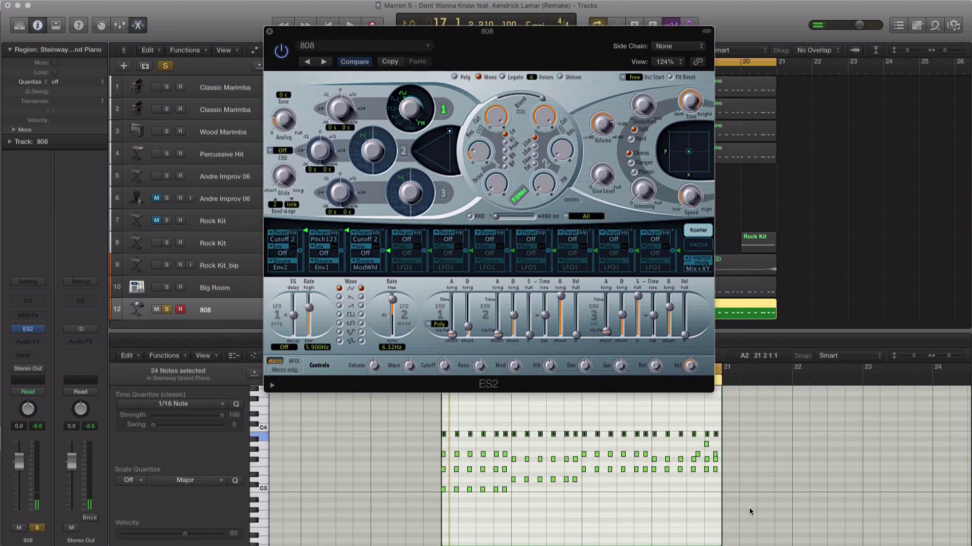
{"action": "left_click_drag", "start_coordinate": [752, 509], "coordinate": [423, 429]}
{"action": "scroll", "coordinate": [428, 428], "scroll_direction": "down", "scroll_amount": 2}
{"action": "scroll", "coordinate": [428, 428], "scroll_direction": "down", "scroll_amount": 1}
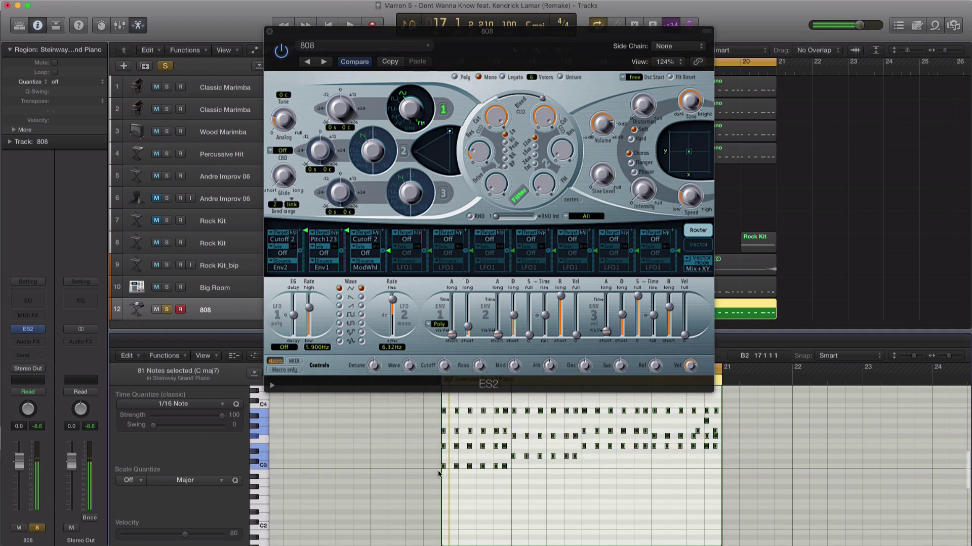
{"action": "left_click_drag", "start_coordinate": [442, 475], "coordinate": [443, 530]}
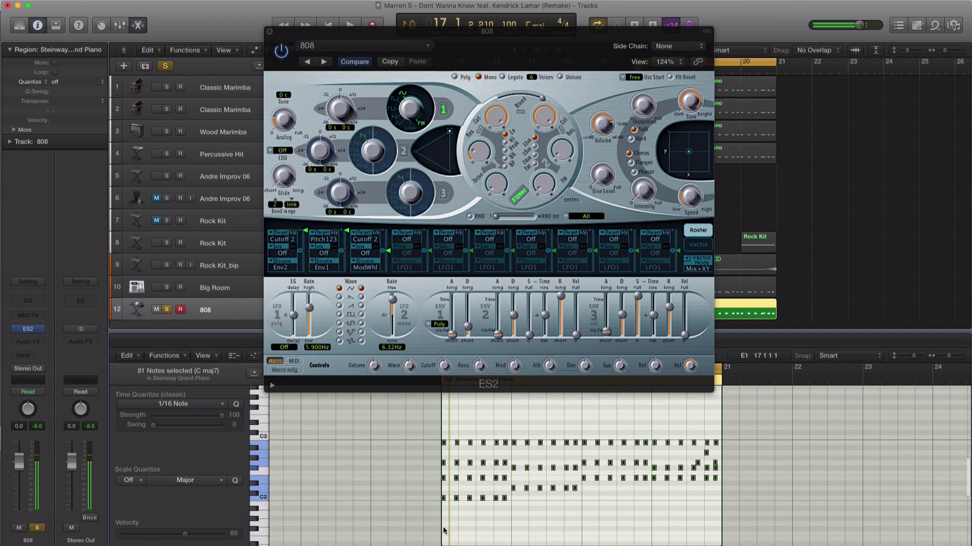
{"action": "scroll", "coordinate": [445, 480], "scroll_direction": "down", "scroll_amount": 8}
{"action": "left_click_drag", "start_coordinate": [443, 460], "coordinate": [443, 519]}
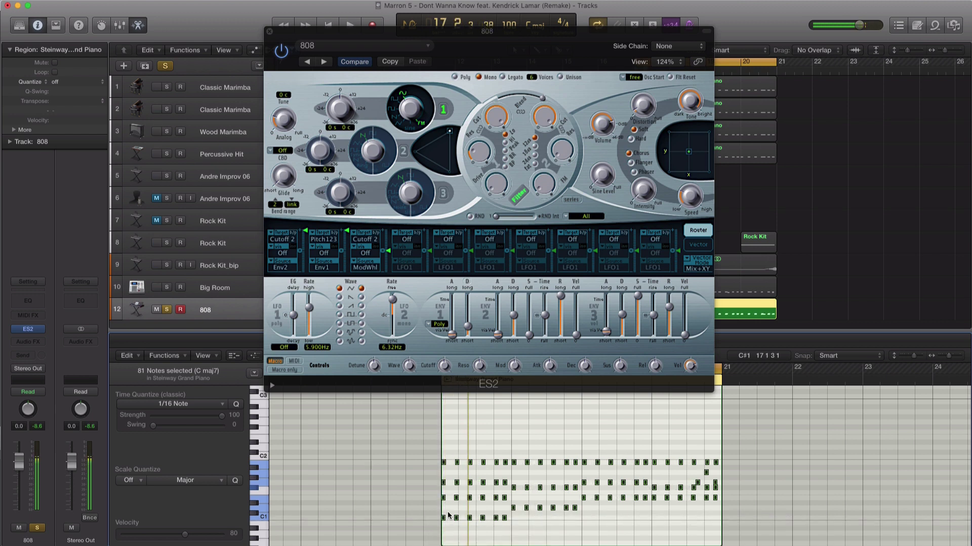
Delete the lowest notes in the first bar and all upper chord notes, keeping a single-note bass line.
{"action": "left_click", "coordinate": [537, 532]}
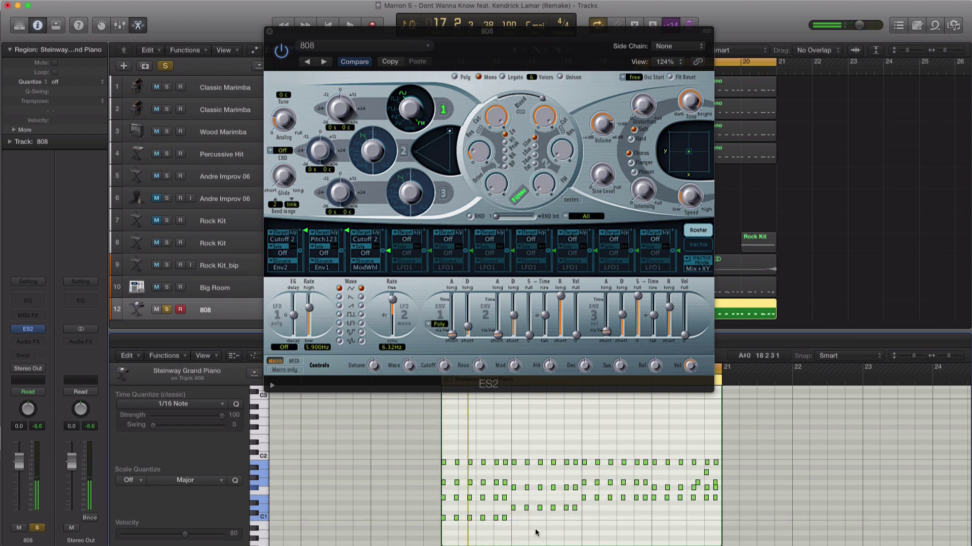
{"action": "left_click_drag", "start_coordinate": [486, 526], "coordinate": [437, 516]}
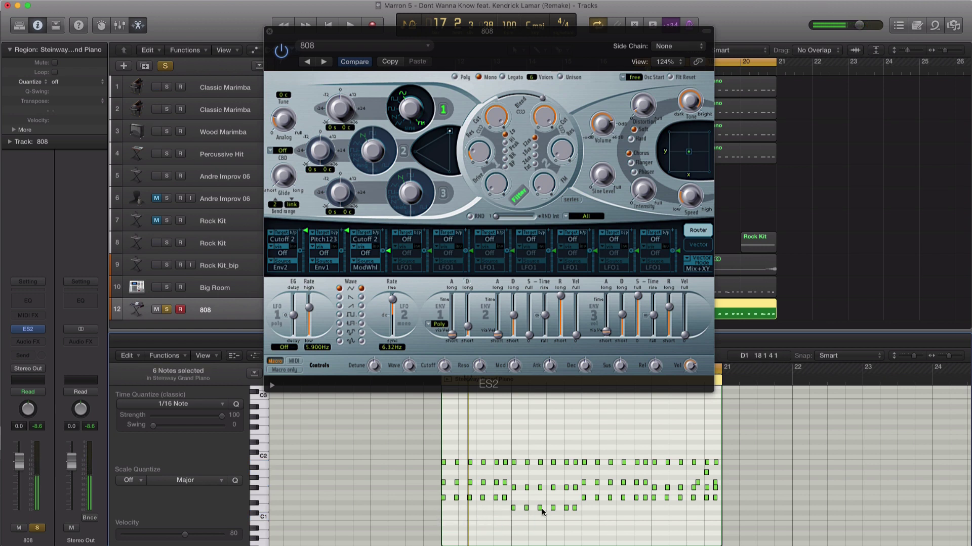
{"action": "left_click_drag", "start_coordinate": [729, 489], "coordinate": [440, 454]}
{"action": "key", "text": "Delete"}
{"action": "key", "text": "Delete"}
Play the bass line and reshape ES2's Envelope 3 with a longer attack, shorter decay and release, and lower sustain.
{"action": "key", "text": "space"}
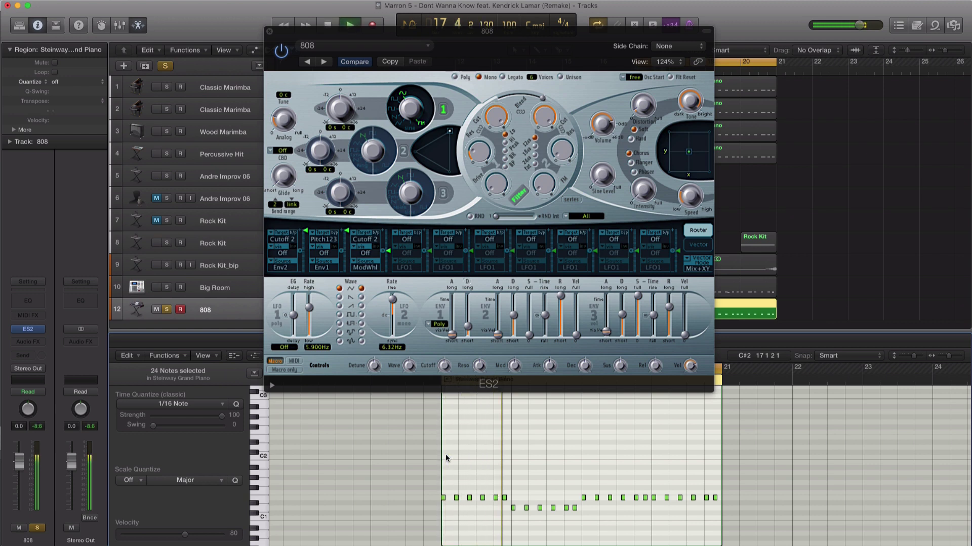
{"action": "key", "text": "space"}
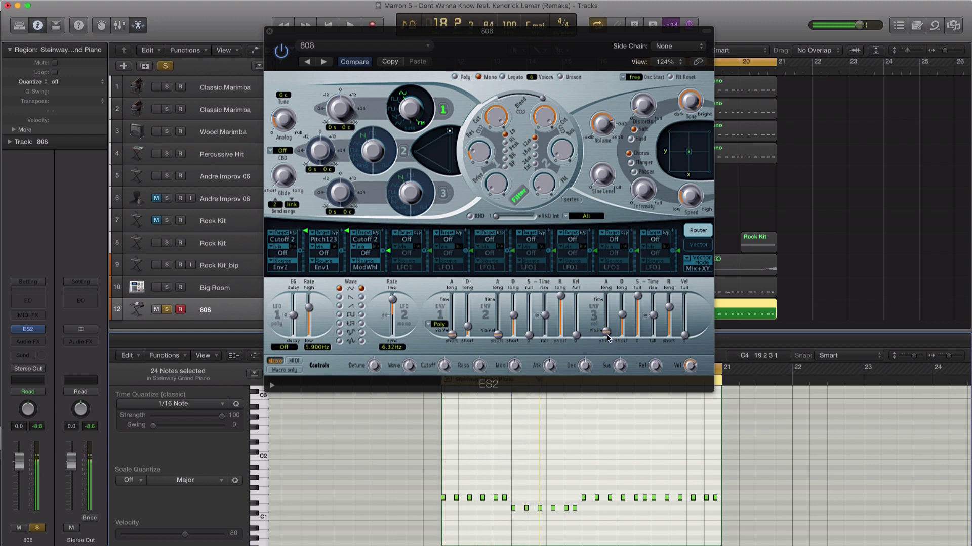
{"action": "left_click_drag", "start_coordinate": [612, 330], "coordinate": [609, 328]}
{"action": "key", "text": "space"}
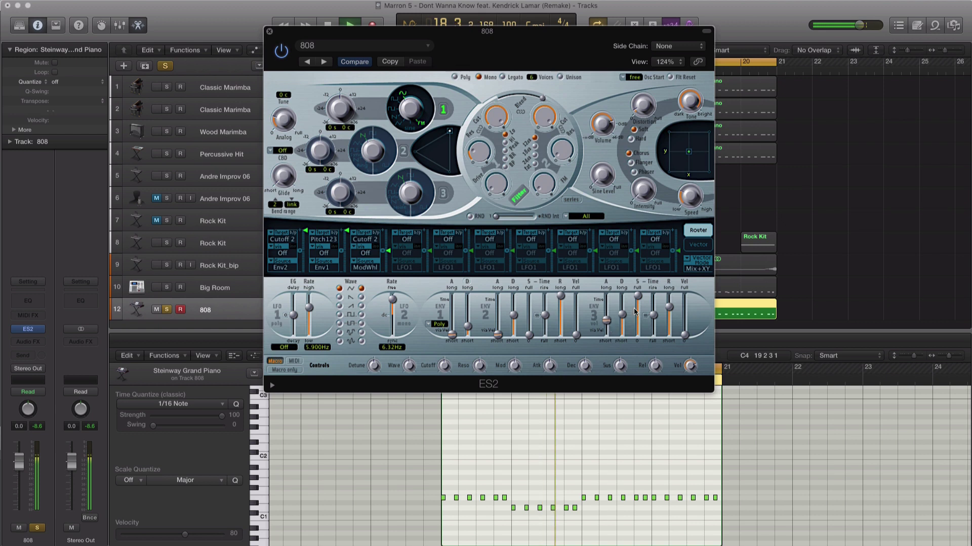
{"action": "left_click_drag", "start_coordinate": [637, 297], "coordinate": [672, 323]}
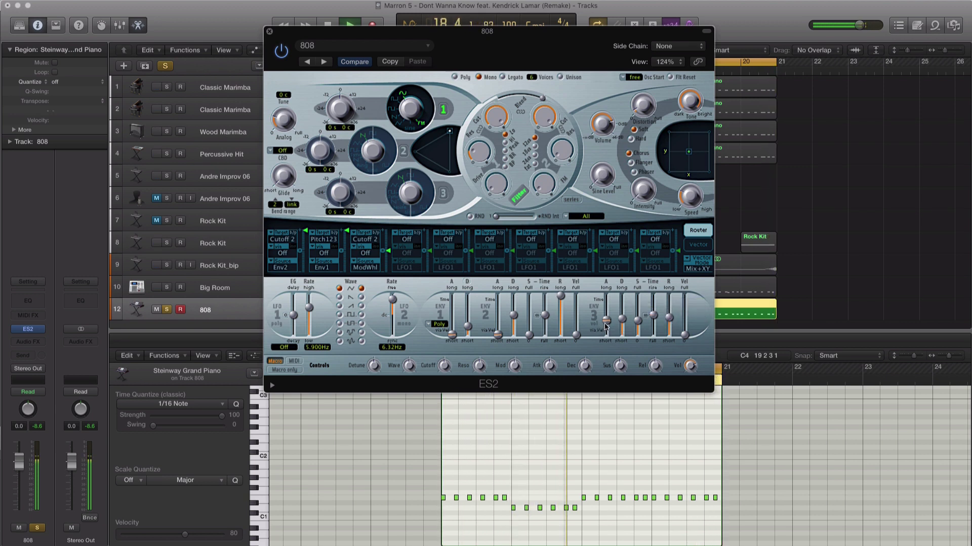
{"action": "left_click_drag", "start_coordinate": [606, 320], "coordinate": [608, 319]}
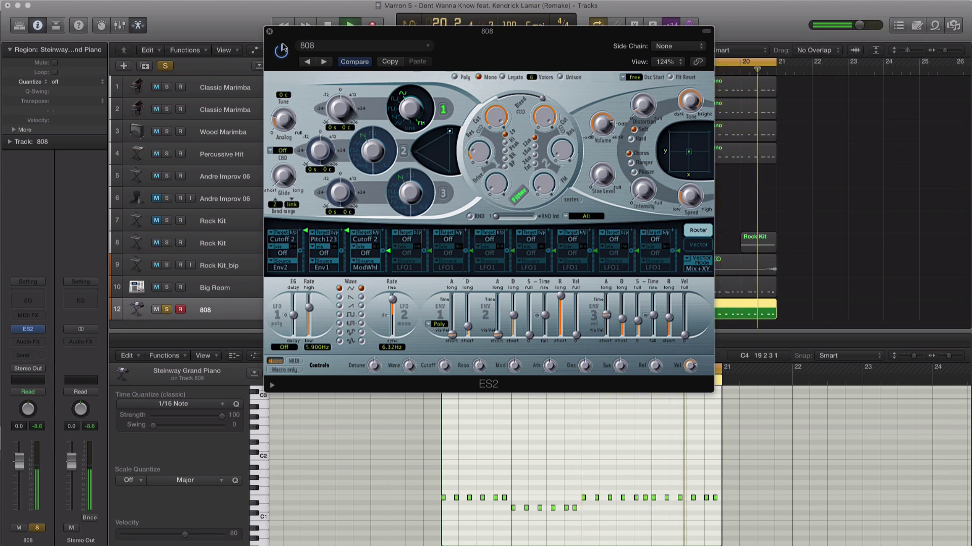
Close ES2, stop playback and trim the start of the 808 region to about midway through bar 17.
{"action": "left_click", "coordinate": [269, 32]}
{"action": "key", "text": "space"}
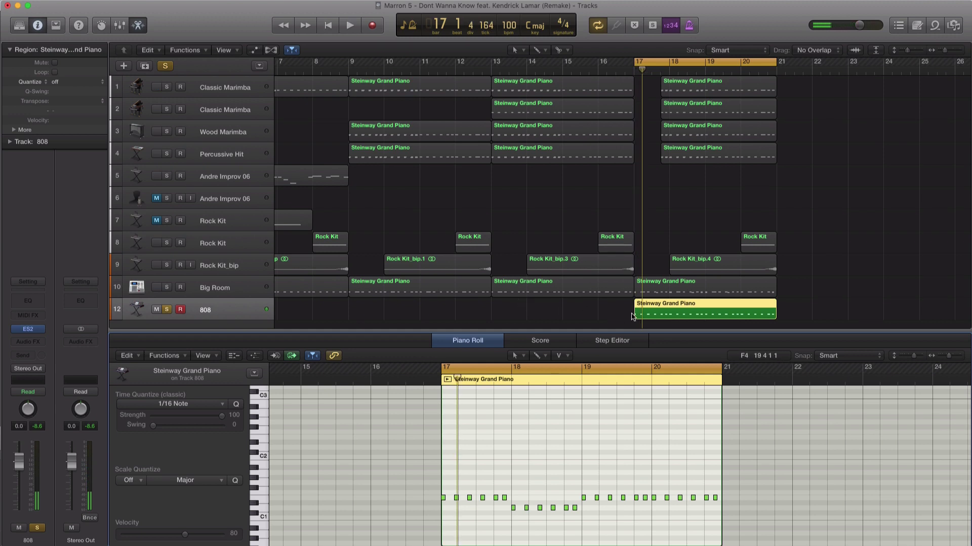
{"action": "mouse_move", "coordinate": [638, 315]}
{"action": "left_mouse_down"}
{"action": "mouse_move", "coordinate": [663, 314]}
{"action": "mouse_move", "coordinate": [654, 318]}
{"action": "left_mouse_up"}
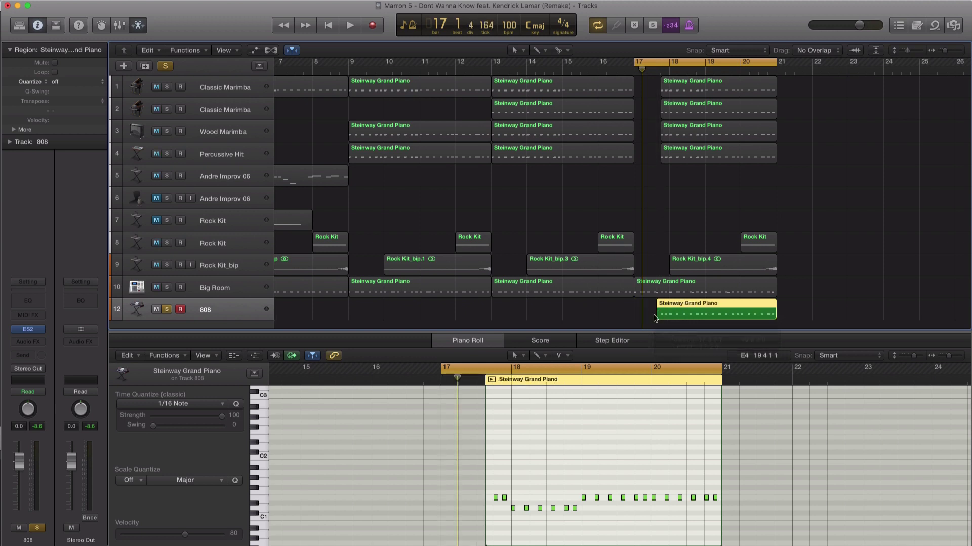
Turn off cycling, unsolo the 808 track and play the full mix from just before bar 16.
{"action": "left_click", "coordinate": [649, 65]}
{"action": "left_click", "coordinate": [167, 311]}
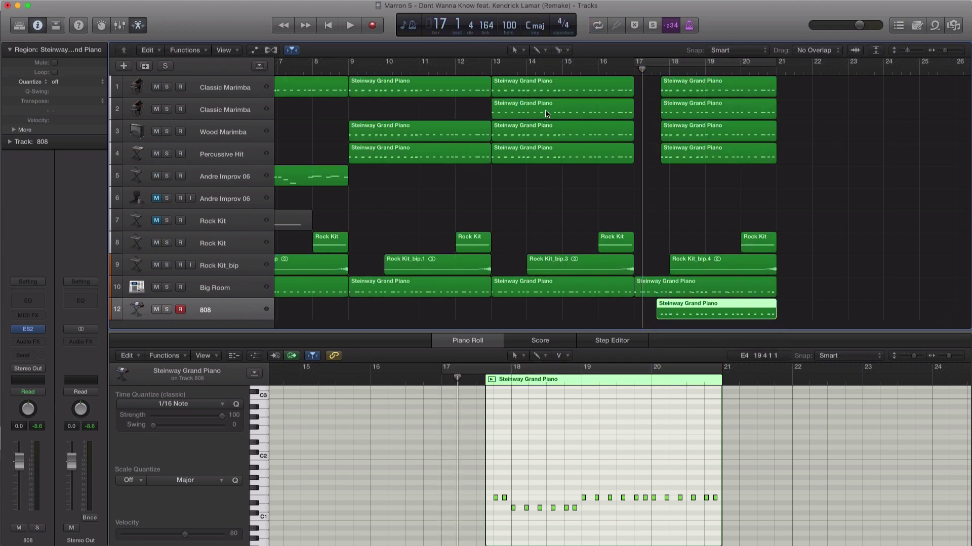
{"action": "left_click", "coordinate": [593, 71]}
{"action": "key", "text": "space"}
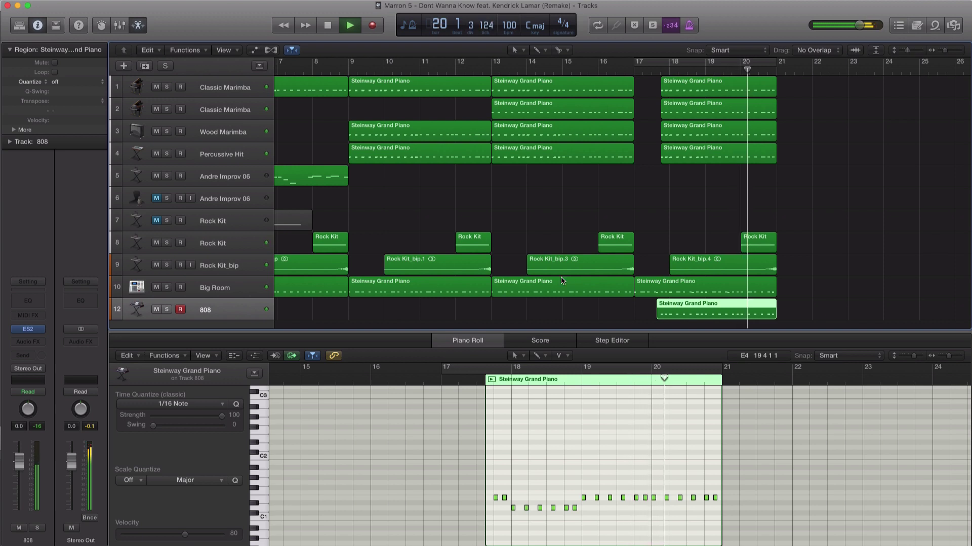
{"action": "key", "text": "space"}
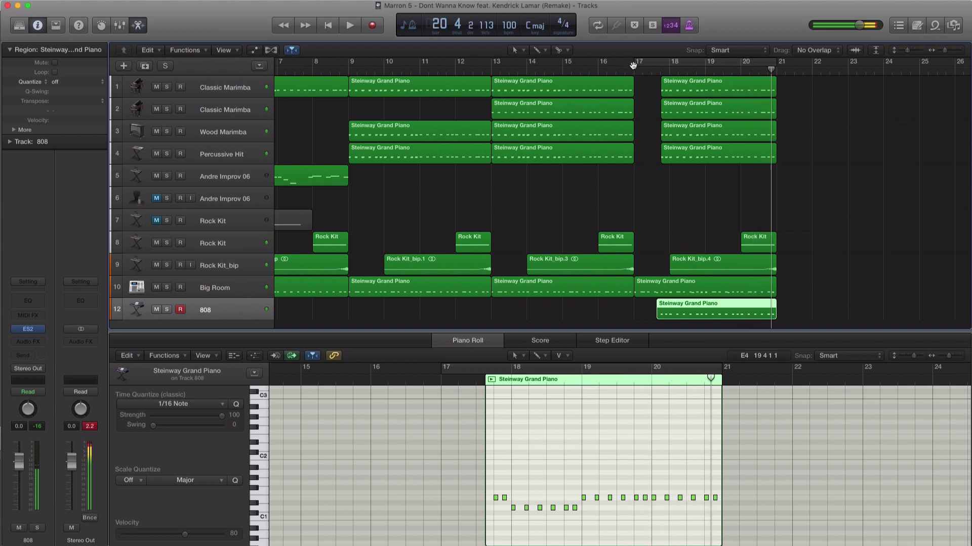
Loop bars 17 through 20 and, during playback, lower the 808 track's volume to -7.4 dB.
{"action": "left_click_drag", "start_coordinate": [633, 66], "coordinate": [777, 71]}
{"action": "key", "text": "space"}
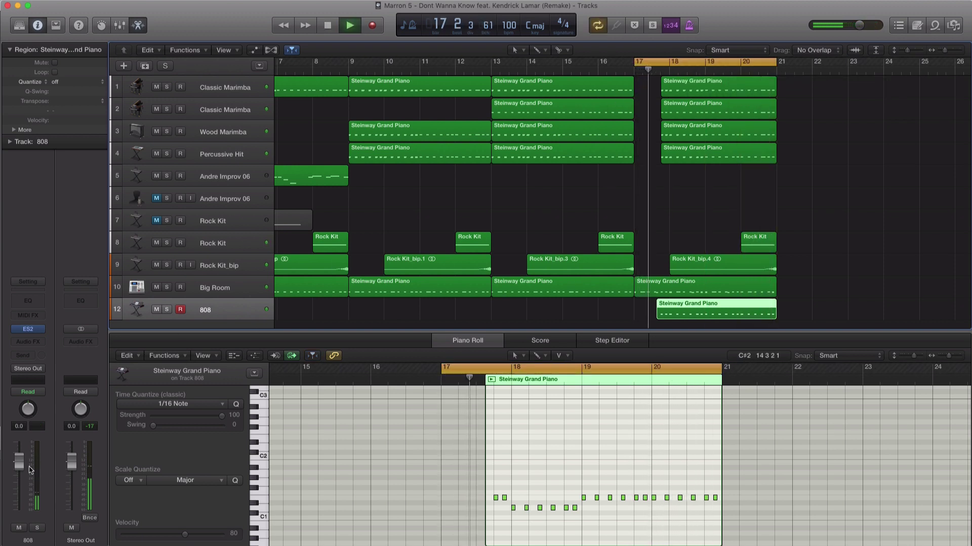
{"action": "left_click_drag", "start_coordinate": [21, 468], "coordinate": [20, 471]}
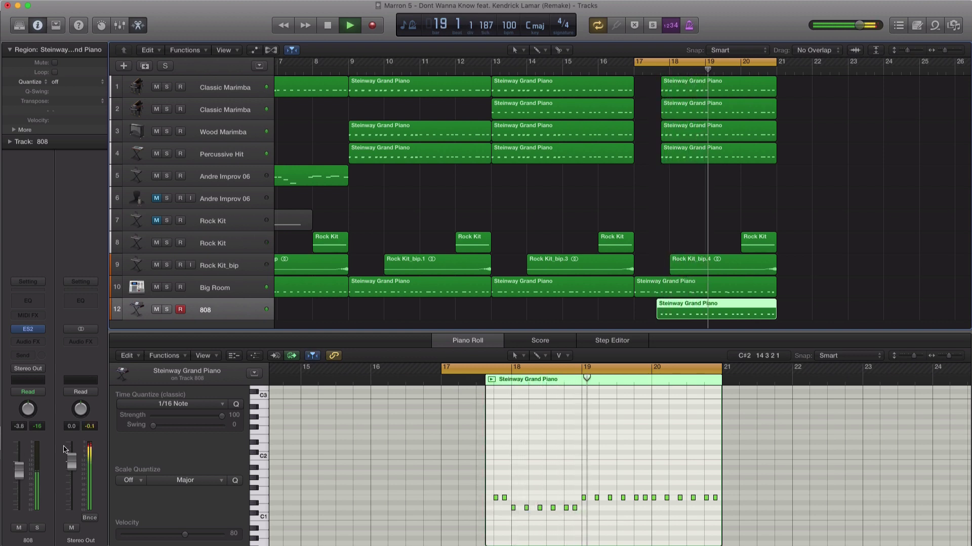
{"action": "left_click", "coordinate": [156, 310]}
{"action": "left_click", "coordinate": [156, 310]}
{"action": "left_click_drag", "start_coordinate": [19, 471], "coordinate": [18, 488]}
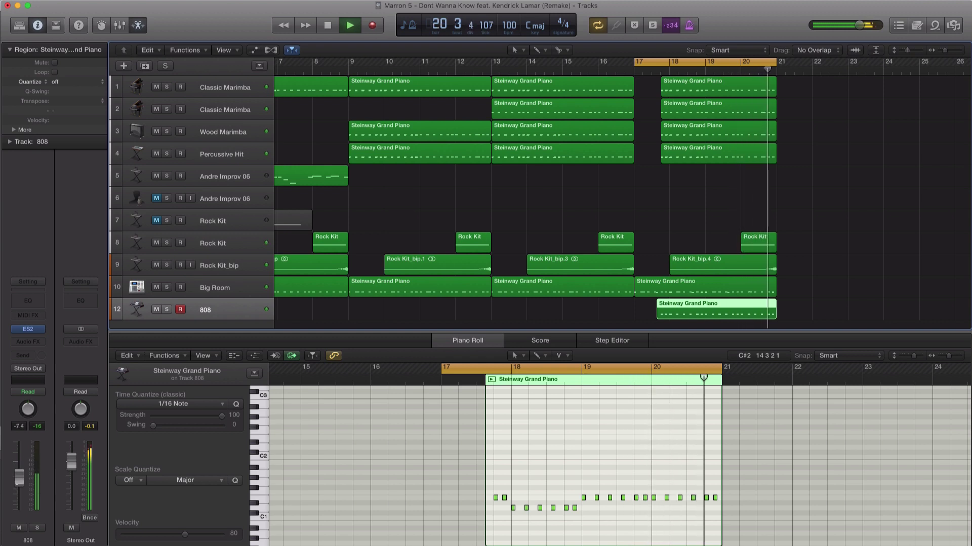
Raise ES2's Envelope 3 sustain to 0.209 and lengthen its release slightly, then close the synth and stop playback.
{"action": "left_click", "coordinate": [32, 330]}
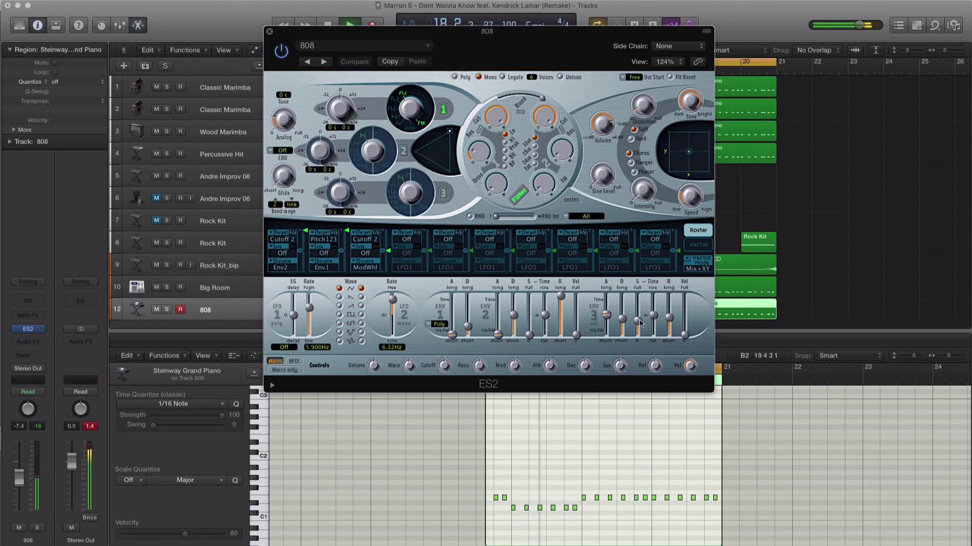
{"action": "left_click_drag", "start_coordinate": [639, 324], "coordinate": [641, 320]}
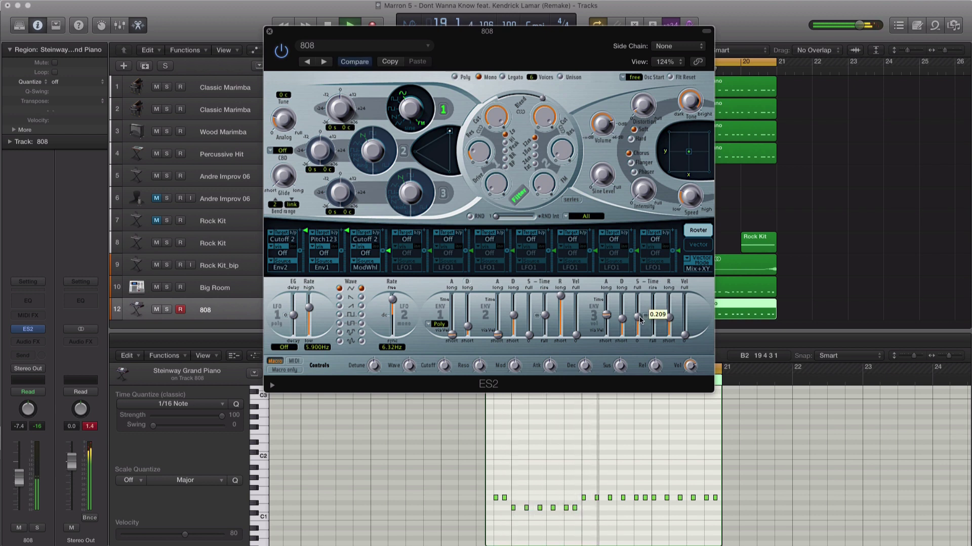
{"action": "left_click_drag", "start_coordinate": [669, 318], "coordinate": [671, 316]}
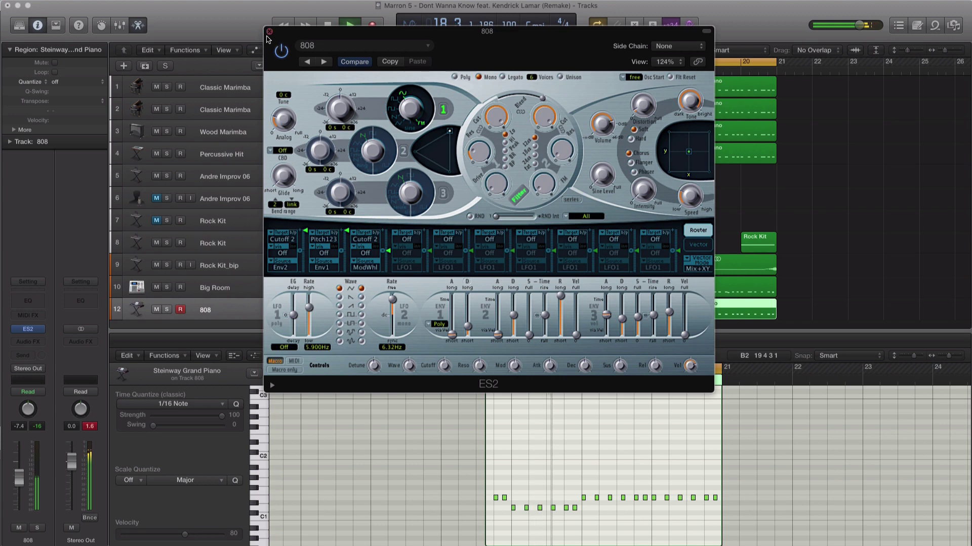
{"action": "left_click", "coordinate": [269, 31]}
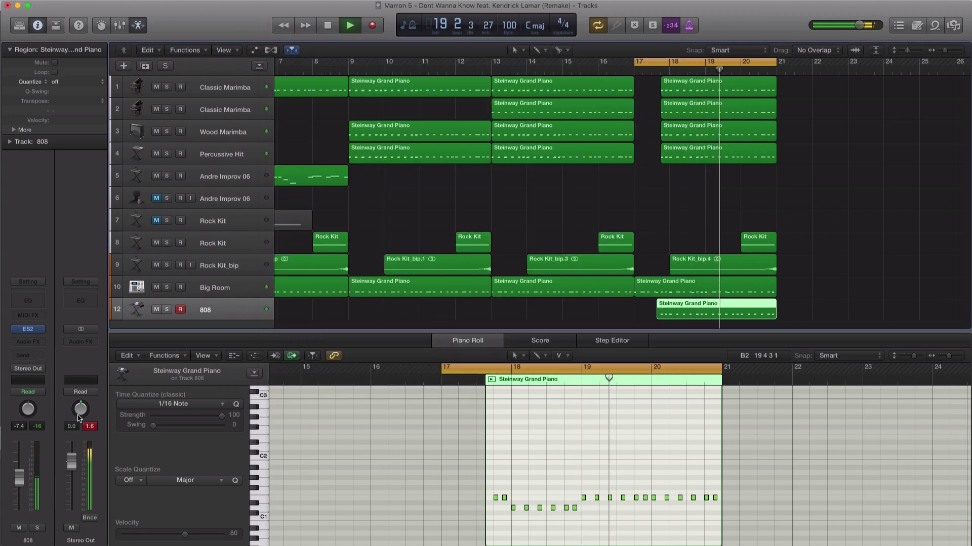
{"action": "key", "text": "space"}
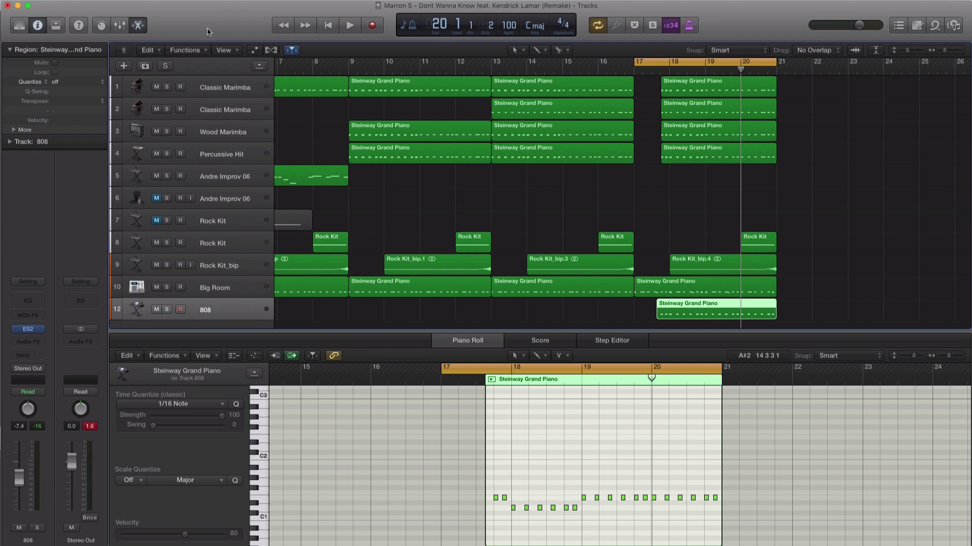
Solo the first Classic Marimba track and audition it over the looped section.
{"action": "left_click", "coordinate": [167, 88]}
{"action": "key", "text": "space"}
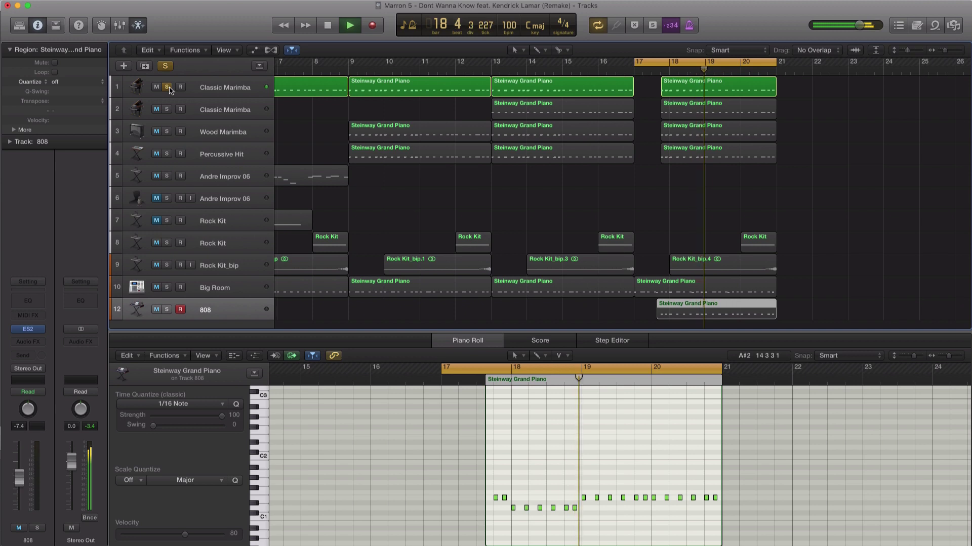
{"action": "key", "text": "space"}
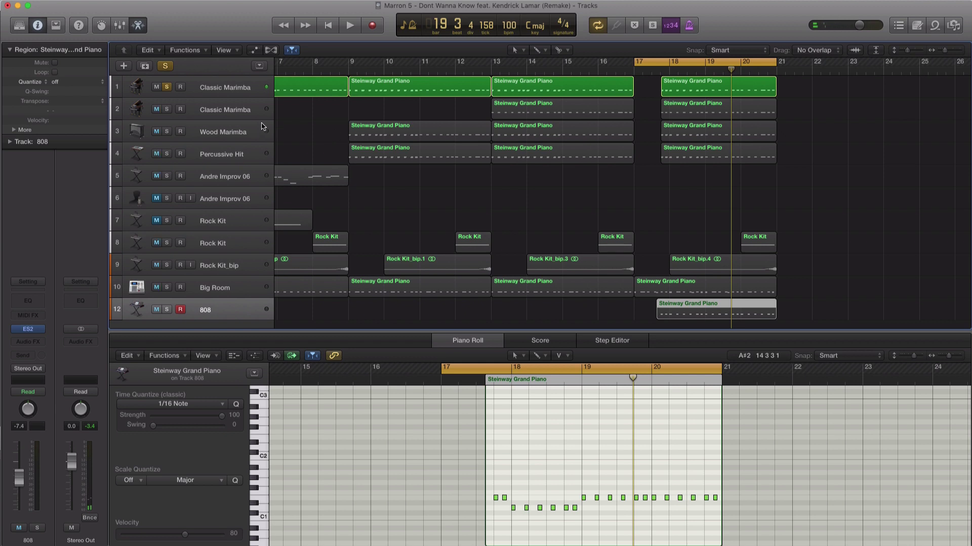
Hide the Piano Roll and the mixer so the track arrangement fills the window.
{"action": "scroll", "coordinate": [314, 140], "scroll_direction": "down", "scroll_amount": 2}
{"action": "scroll", "coordinate": [315, 140], "scroll_direction": "left", "scroll_amount": 1}
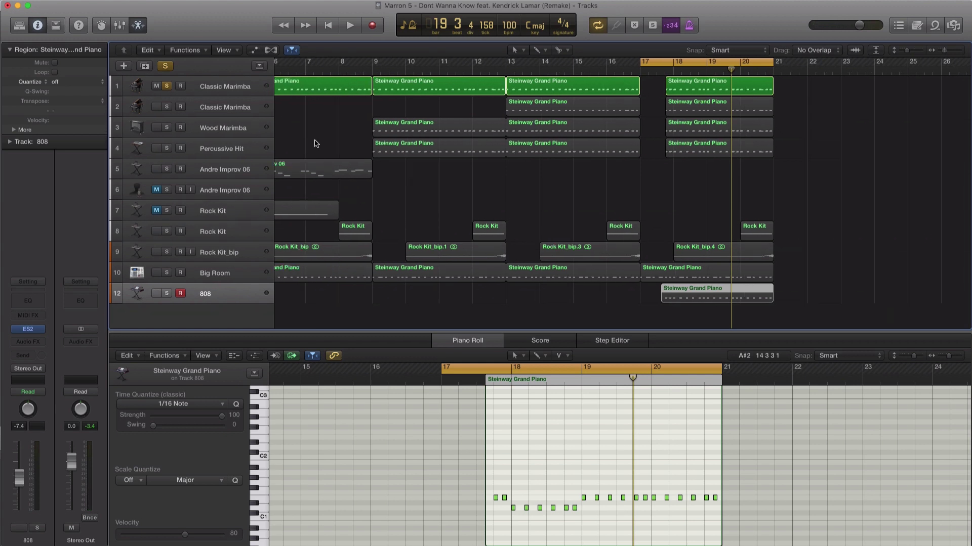
{"action": "key", "text": "x"}
{"action": "key", "text": "x"}
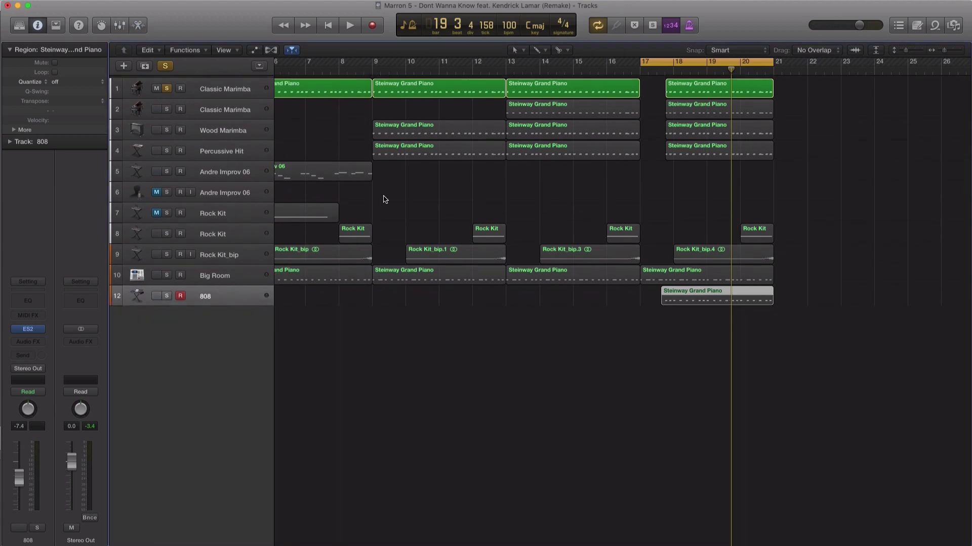
{"action": "key", "text": "x"}
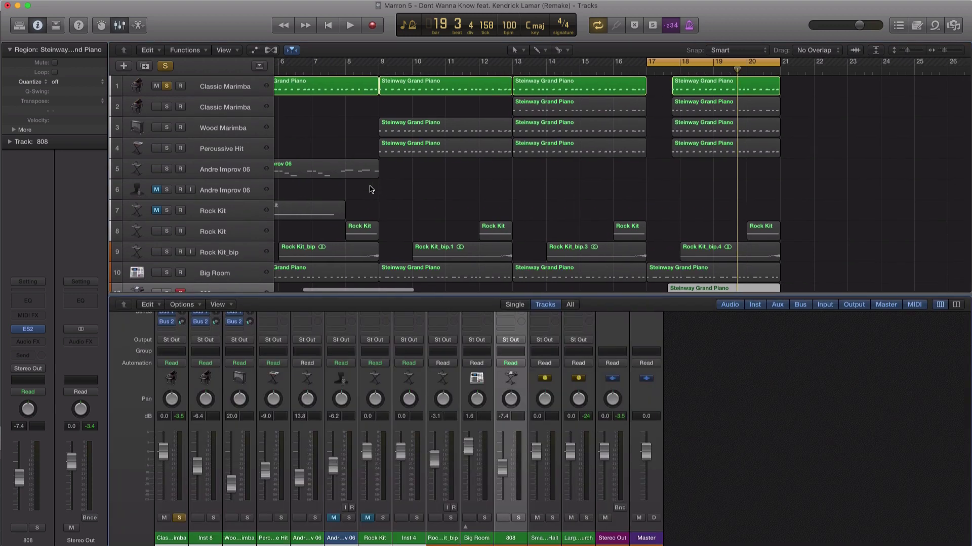
{"action": "scroll", "coordinate": [372, 189], "scroll_direction": "left", "scroll_amount": 1}
{"action": "key", "text": "x"}
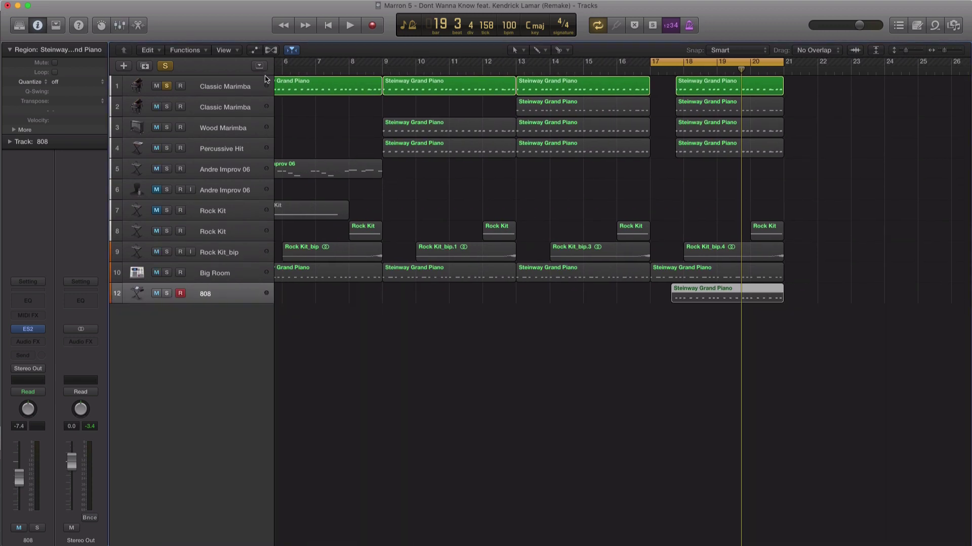
Duplicate the first Classic Marimba track with its settings and move its last region onto the duplicate.
{"action": "left_click", "coordinate": [129, 85]}
{"action": "left_click", "coordinate": [145, 67]}
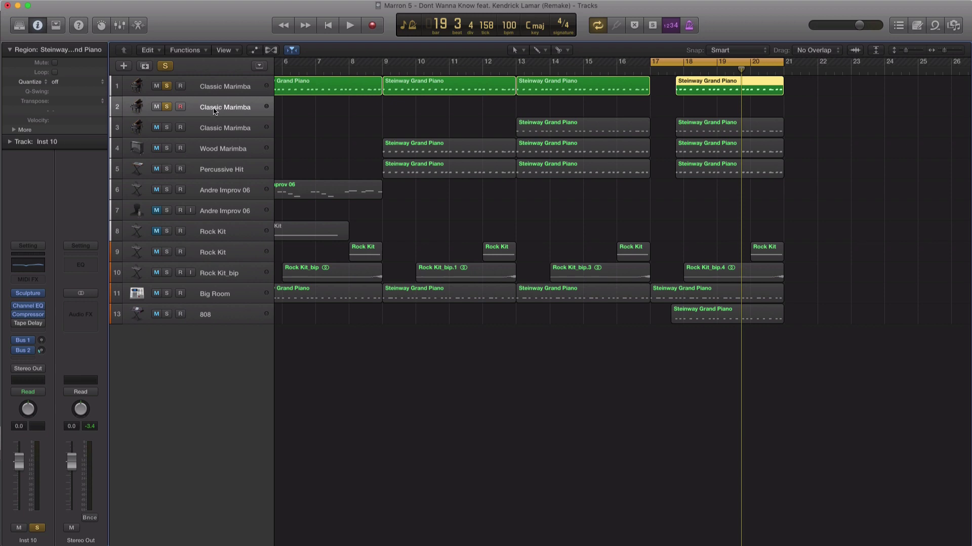
{"action": "left_click_drag", "start_coordinate": [691, 90], "coordinate": [691, 110]}
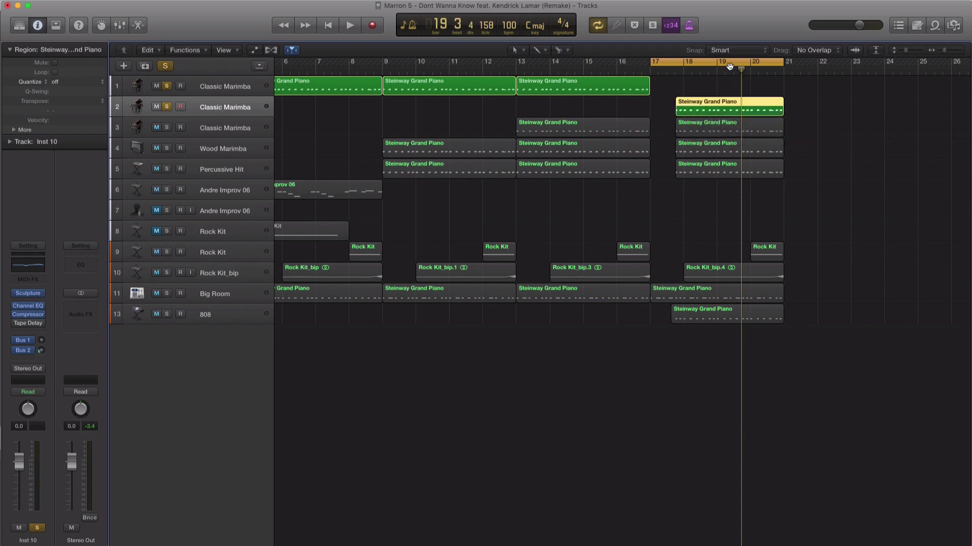
Add a software instrument track below the duplicated marimba and load the mono Klopfgeist instrument on it.
{"action": "left_click", "coordinate": [124, 70]}
{"action": "left_click", "coordinate": [618, 165]}
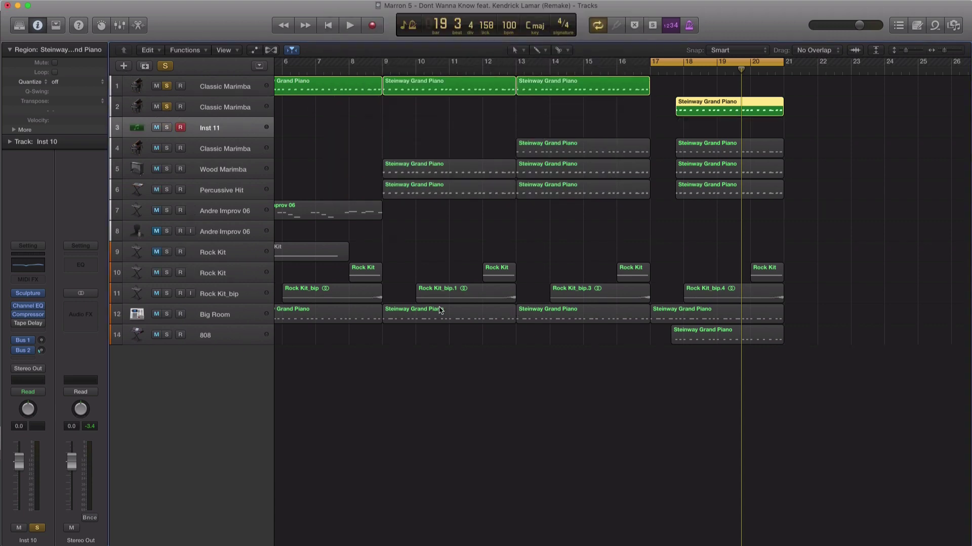
{"action": "left_click", "coordinate": [212, 130]}
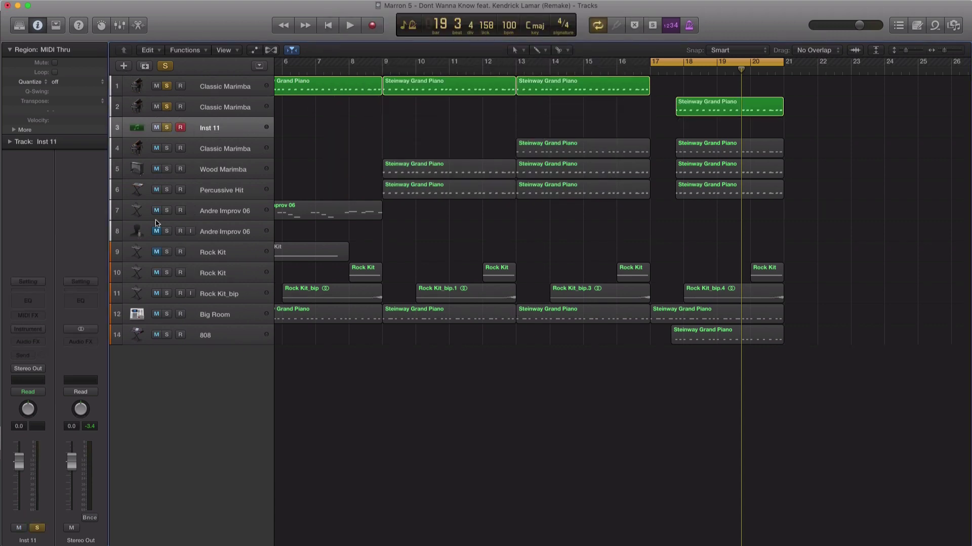
{"action": "left_click", "coordinate": [34, 329]}
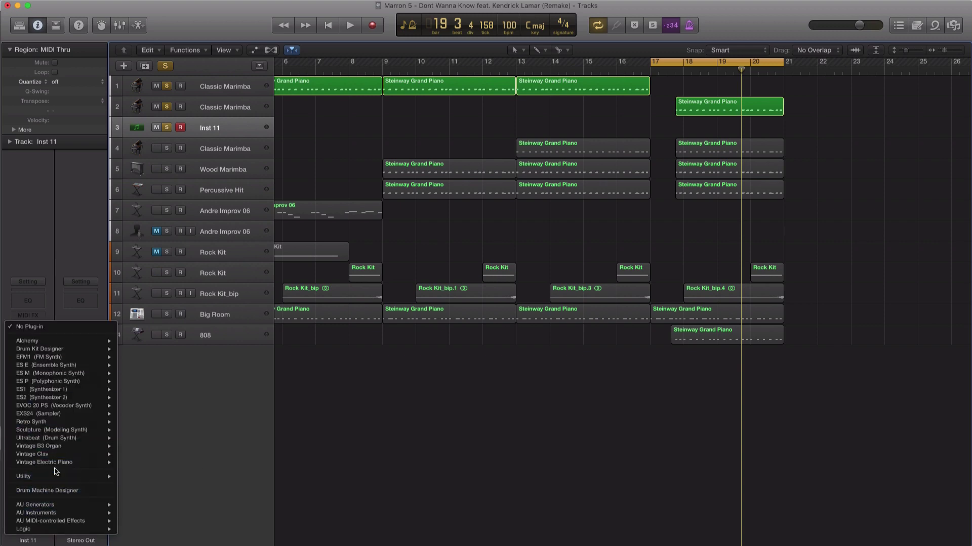
{"action": "mouse_move", "coordinate": [60, 479]}
{"action": "mouse_move", "coordinate": [175, 486]}
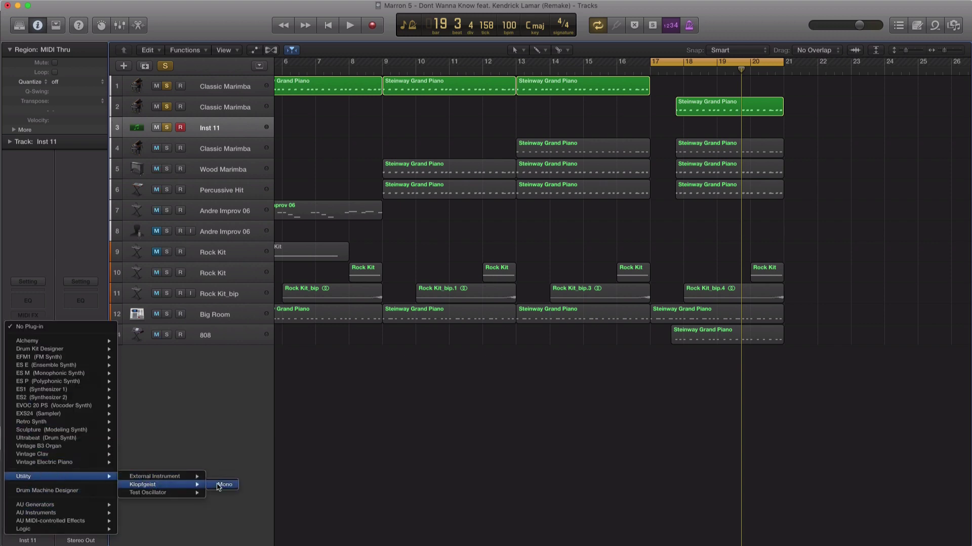
{"action": "left_click", "coordinate": [218, 486]}
{"action": "left_click_drag", "start_coordinate": [208, 42], "coordinate": [715, 366]}
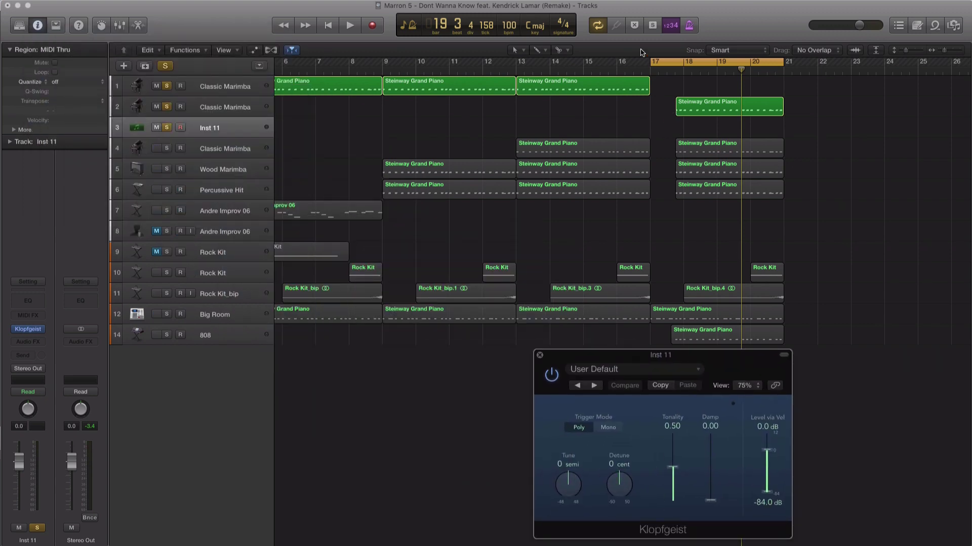
Create a one-bar region at bar 17 on the Klopfgeist track, fill it with four C2 quarter notes and close the instrument window.
{"action": "double_click", "coordinate": [660, 133]}
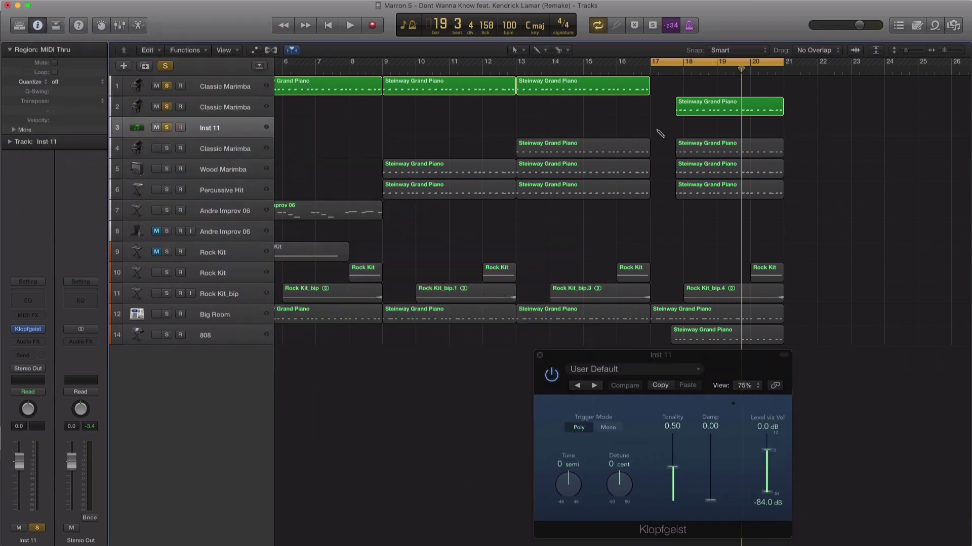
{"action": "key", "text": "p"}
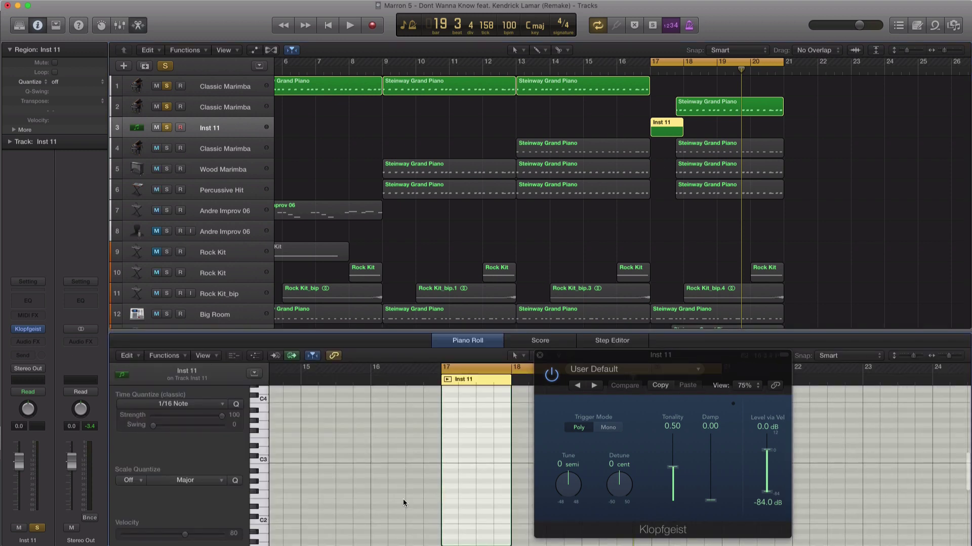
{"action": "left_click", "coordinate": [450, 524]}
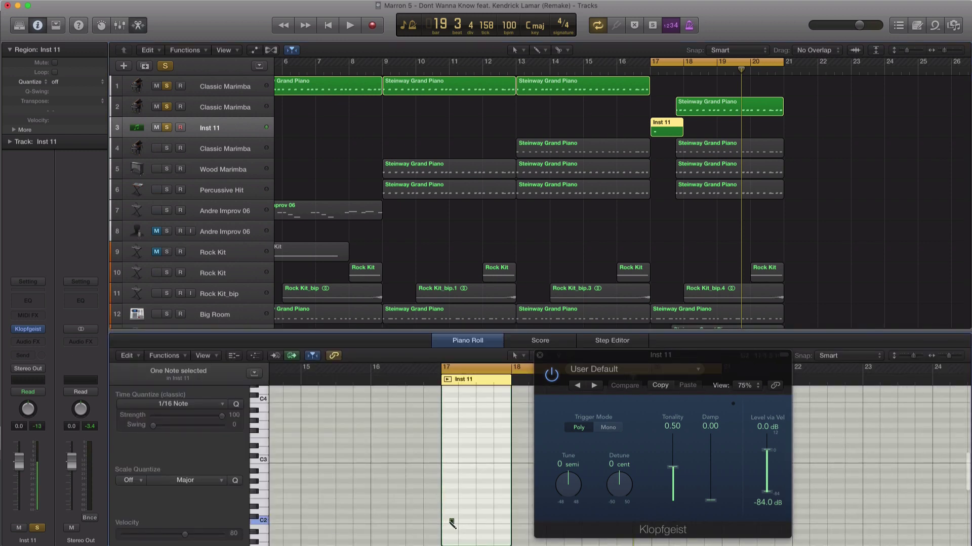
{"action": "left_click_drag", "start_coordinate": [451, 523], "coordinate": [502, 524]}
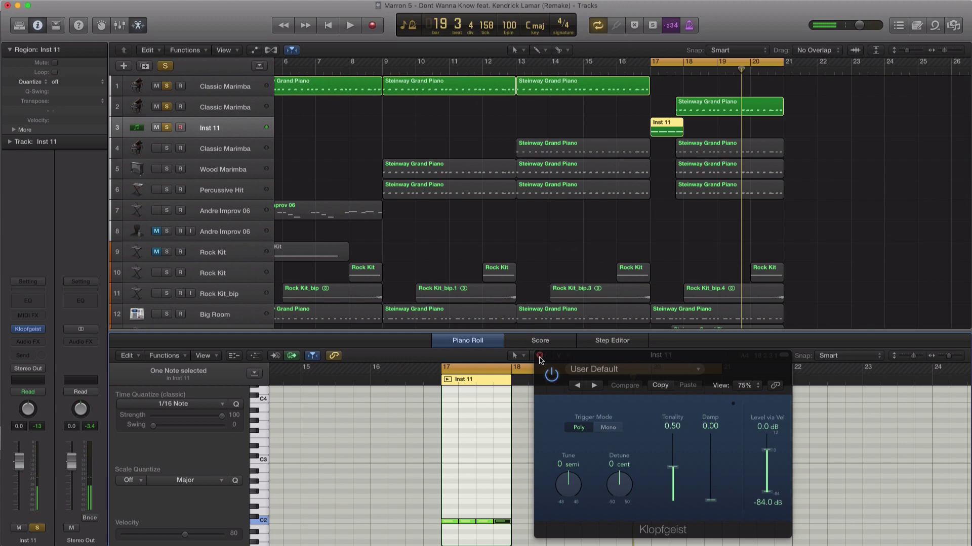
{"action": "left_click", "coordinate": [539, 356]}
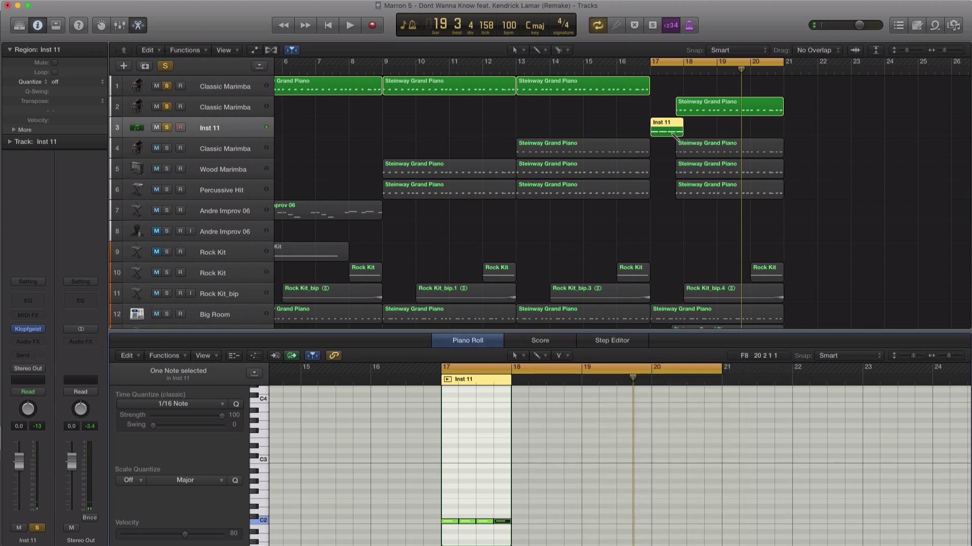
Try to repeat the Klopfgeist material with 3 copies using Repeat Regions/Events.
{"action": "key", "text": "super+r"}
{"action": "type", "text": "3"}
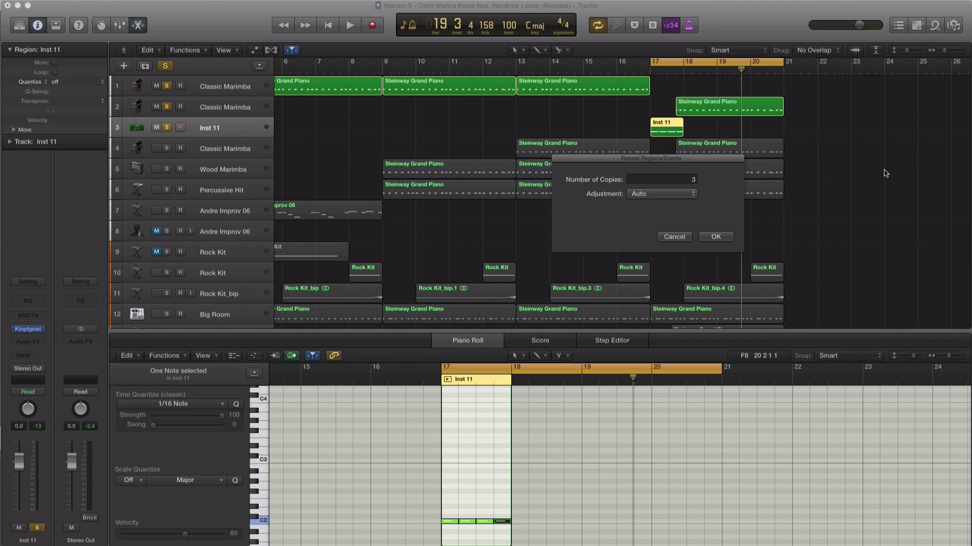
{"action": "left_click", "coordinate": [714, 237]}
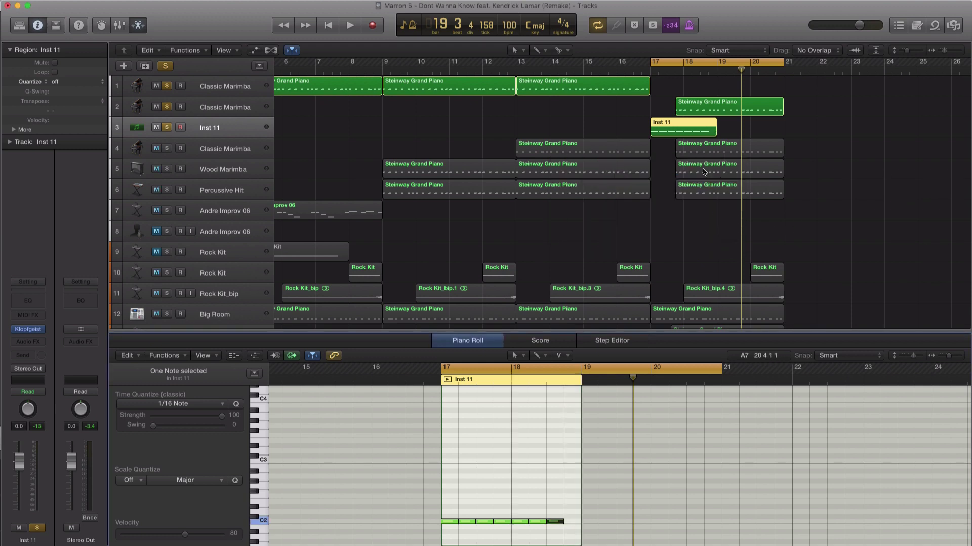
{"action": "key", "text": "super+z"}
Copy the one-bar Klopfgeist region to bars 18, 19 and 20, and select all four regions during playback.
{"action": "left_click_drag", "start_coordinate": [671, 136], "coordinate": [767, 135]}
{"action": "key", "text": "space"}
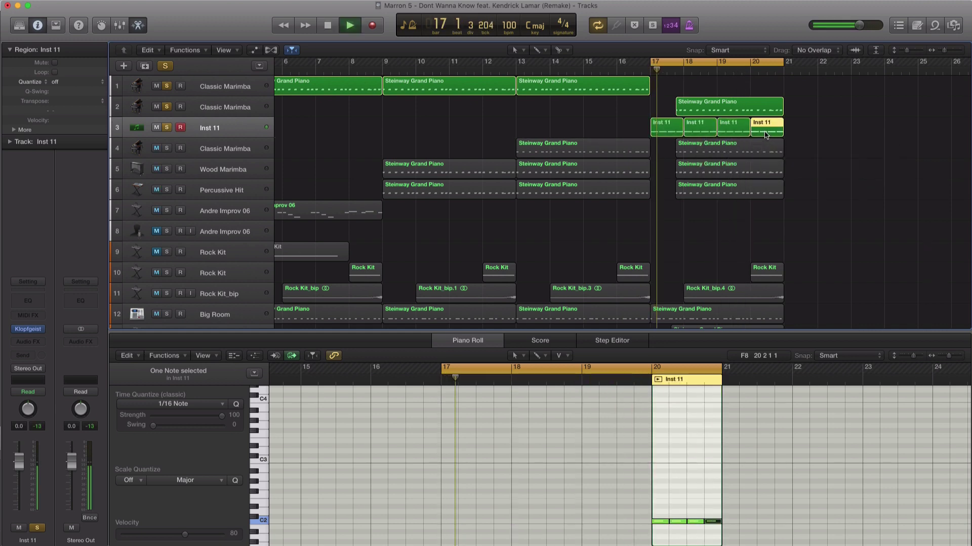
{"action": "left_click", "coordinate": [223, 134]}
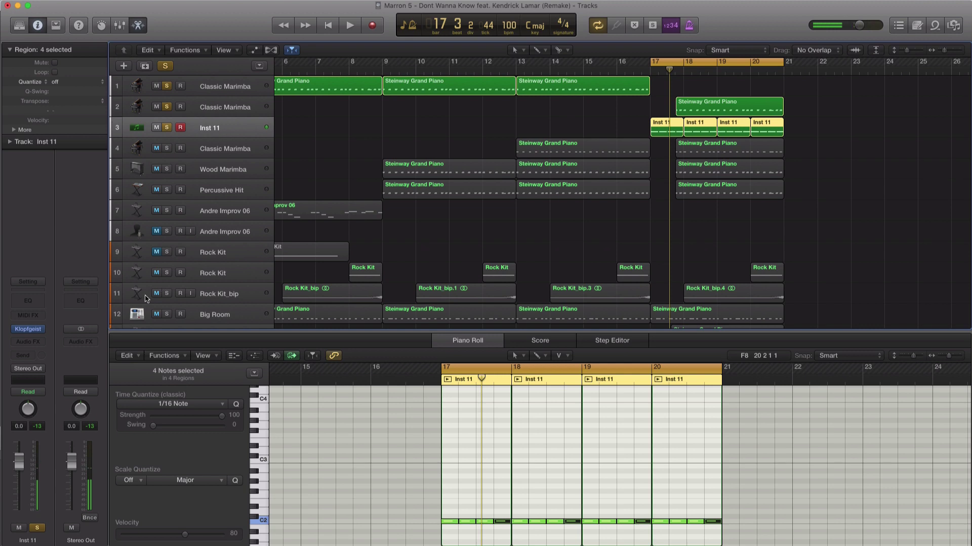
Route the Klopfgeist track's output to Bus 64 and set the new aux channel's output to No Output.
{"action": "left_click", "coordinate": [29, 369]}
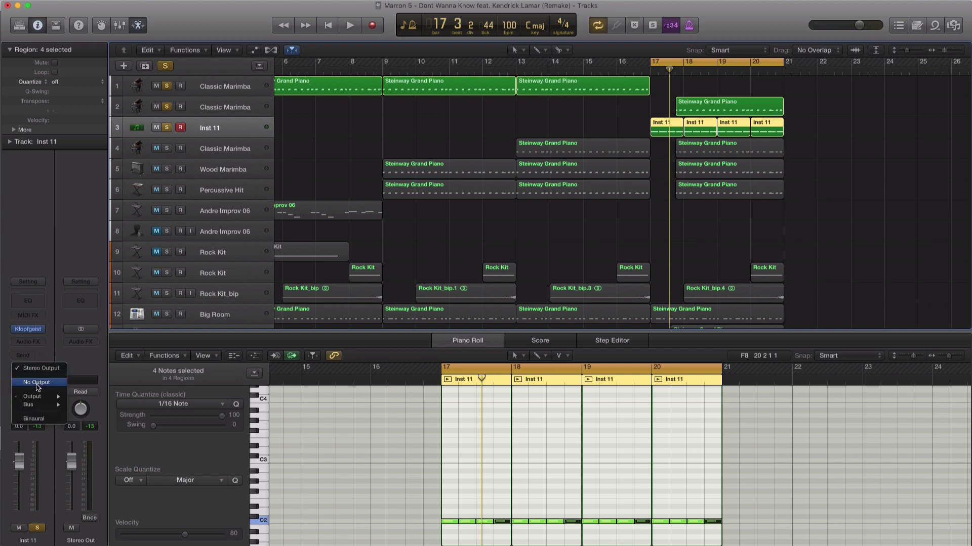
{"action": "mouse_move", "coordinate": [39, 410]}
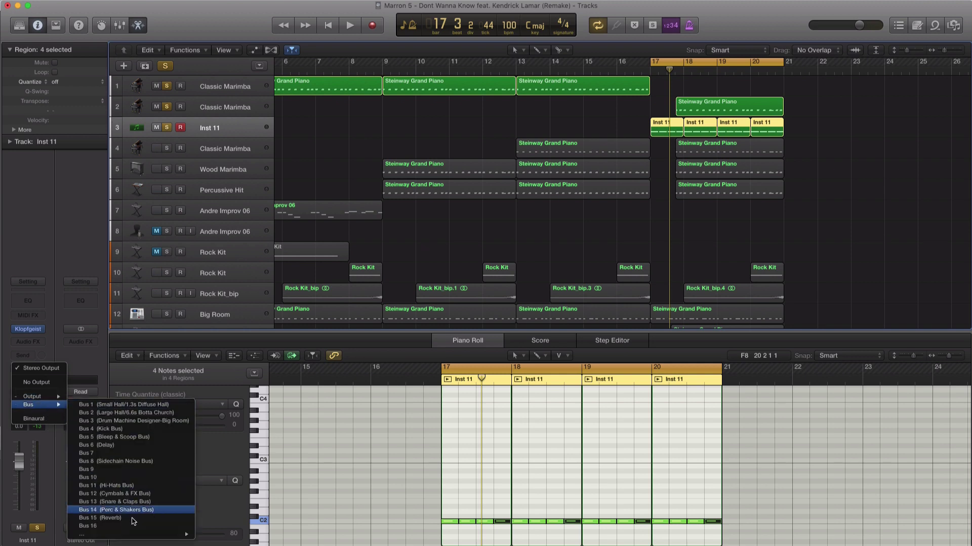
{"action": "mouse_move", "coordinate": [135, 535]}
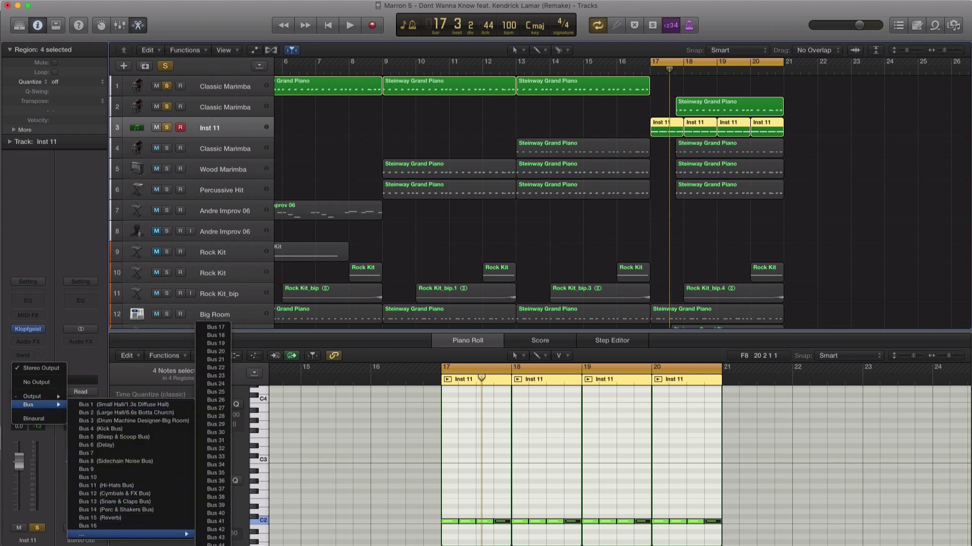
{"action": "left_click", "coordinate": [215, 545]}
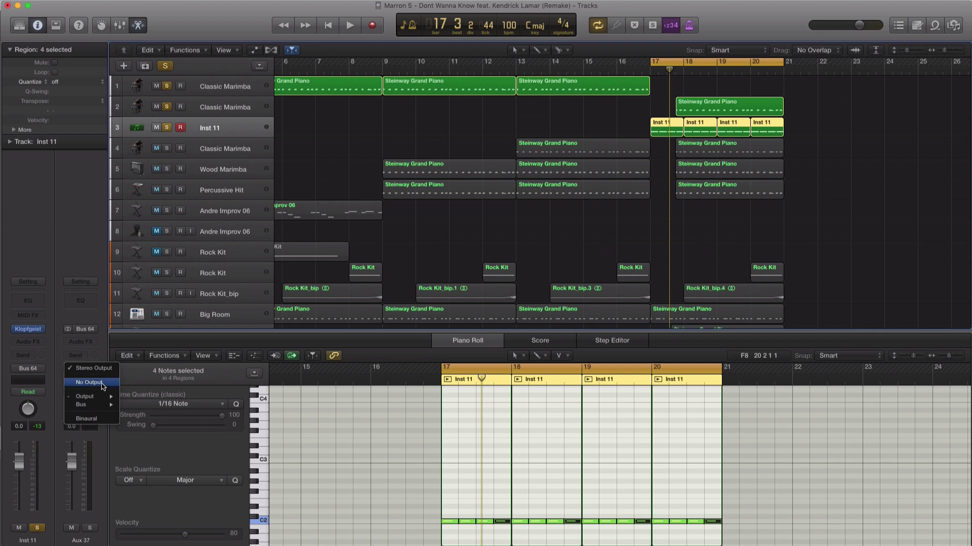
{"action": "left_click", "coordinate": [102, 385]}
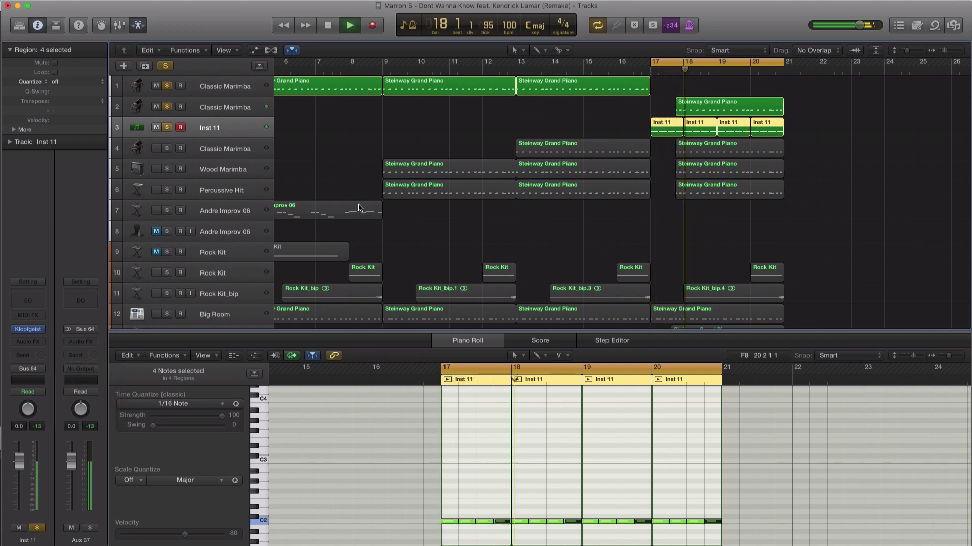
{"action": "key", "text": "space"}
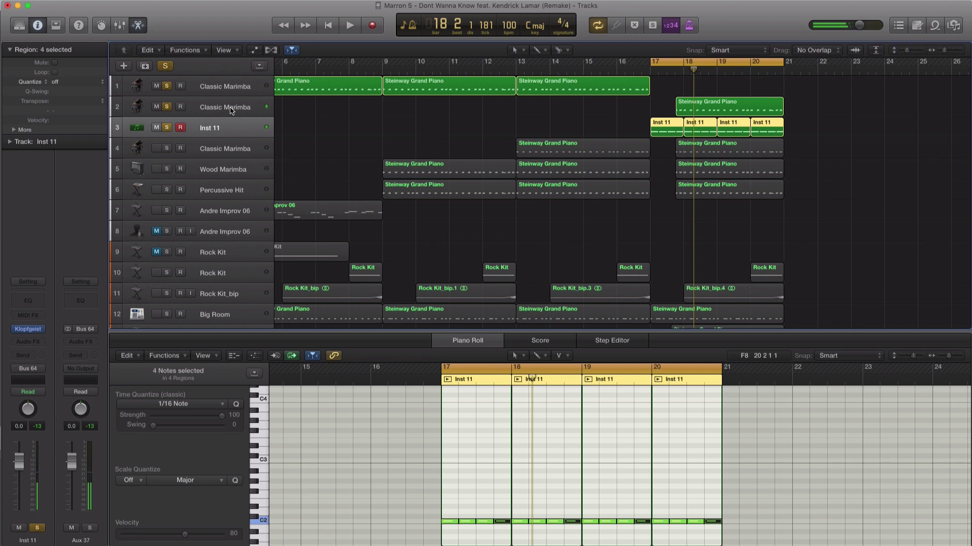
Insert a Compressor on the duplicated Classic Marimba track (track 2) and set its side chain to Bus 64.
{"action": "left_click", "coordinate": [231, 110]}
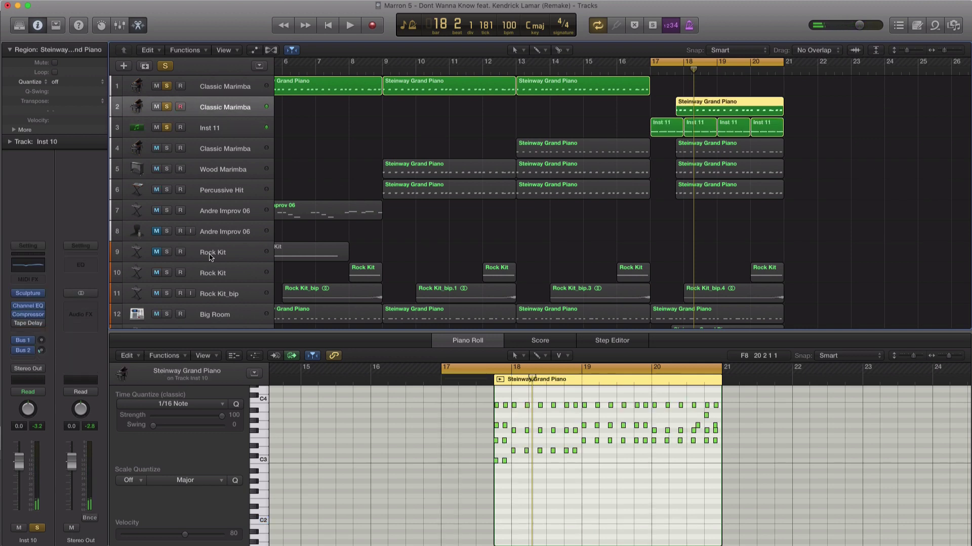
{"action": "left_click", "coordinate": [37, 331]}
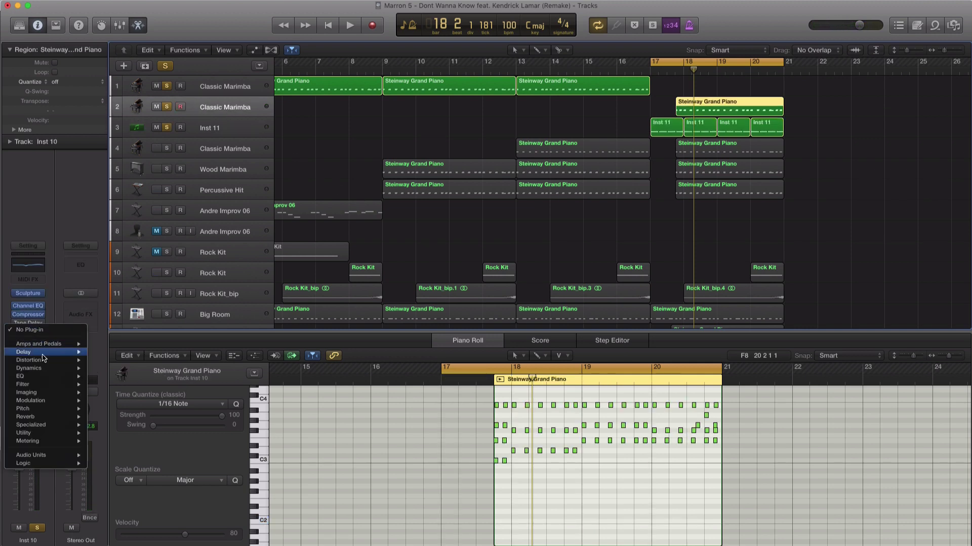
{"action": "mouse_move", "coordinate": [43, 369]}
{"action": "mouse_move", "coordinate": [123, 380]}
{"action": "left_click", "coordinate": [182, 377]}
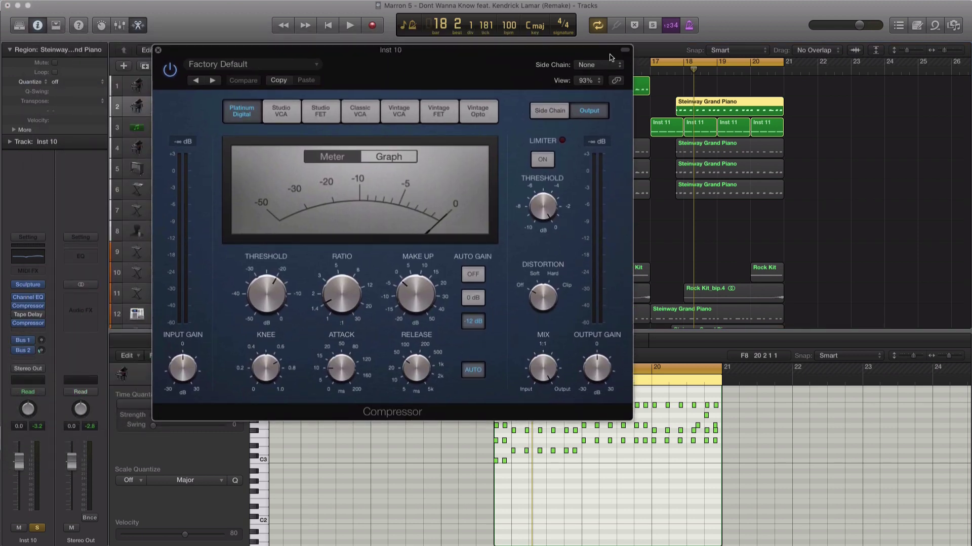
{"action": "left_click", "coordinate": [614, 70]}
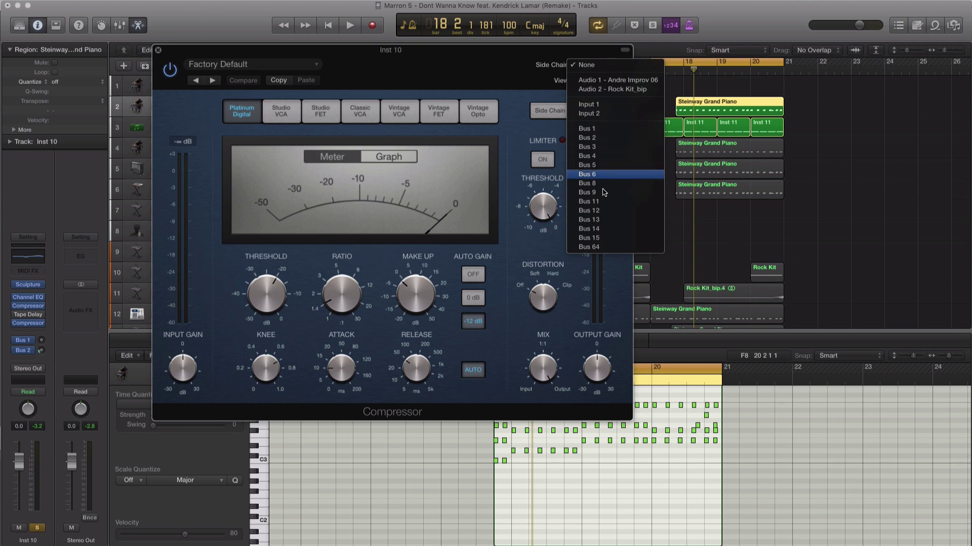
{"action": "left_click", "coordinate": [601, 248]}
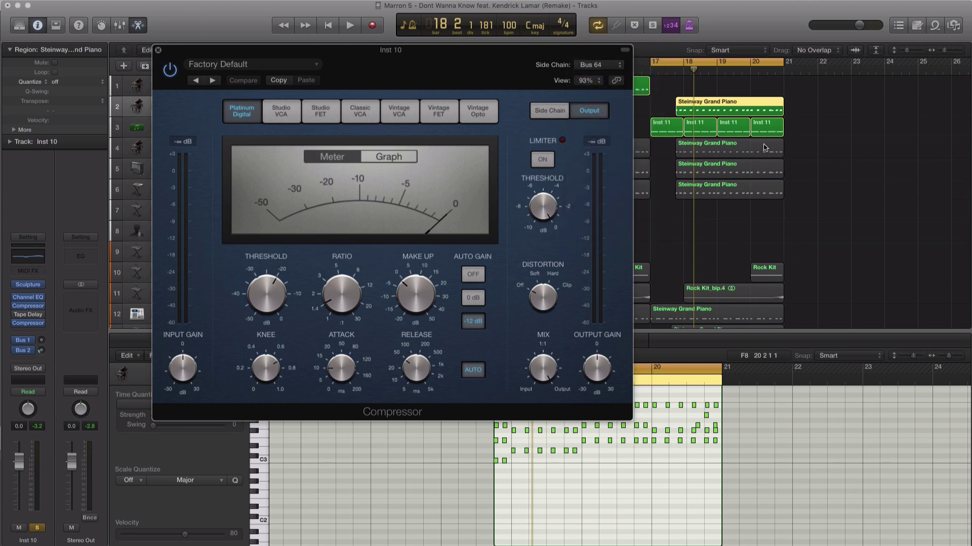
{"action": "key", "text": "space"}
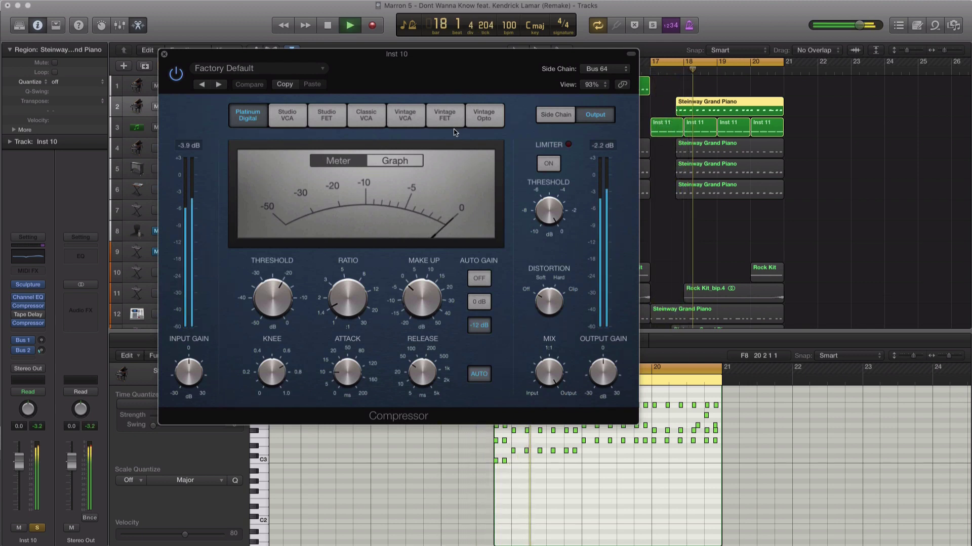
Set the cycle range to bars 19 and 20 and switch the compressor's side-chain detection to Peak.
{"action": "key", "text": "space"}
{"action": "left_click", "coordinate": [718, 65]}
{"action": "left_click_drag", "start_coordinate": [719, 65], "coordinate": [781, 65]}
{"action": "left_click", "coordinate": [551, 116]}
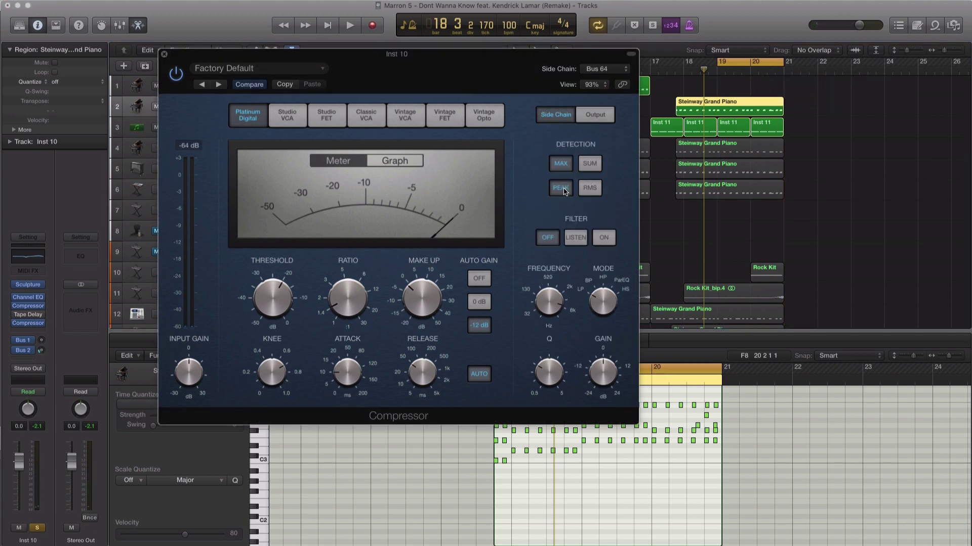
Disable Auto Gain and Auto release, and set attack to 2 ms, release about 7.5 ms, ratio about 4.2:1 and threshold about -40 dB.
{"action": "key", "text": "space"}
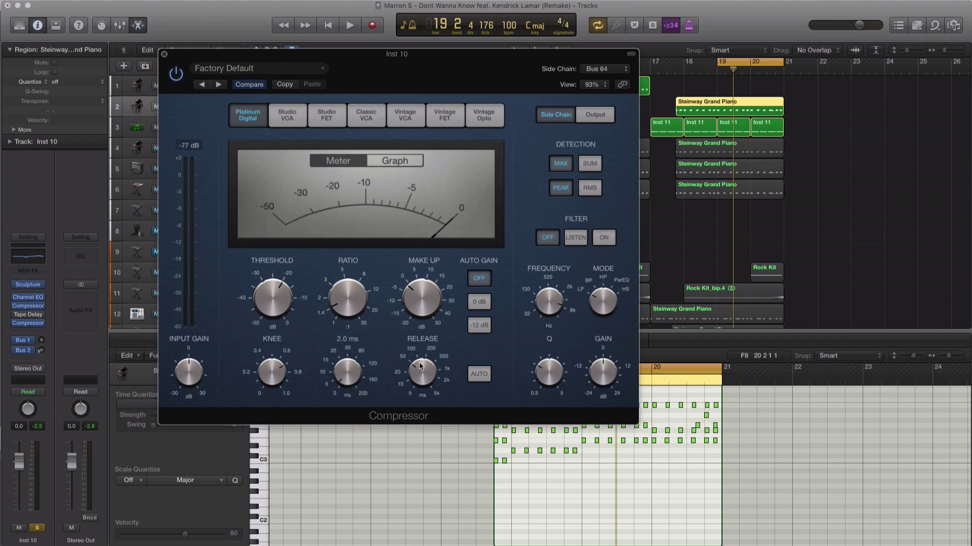
{"action": "key", "text": "space"}
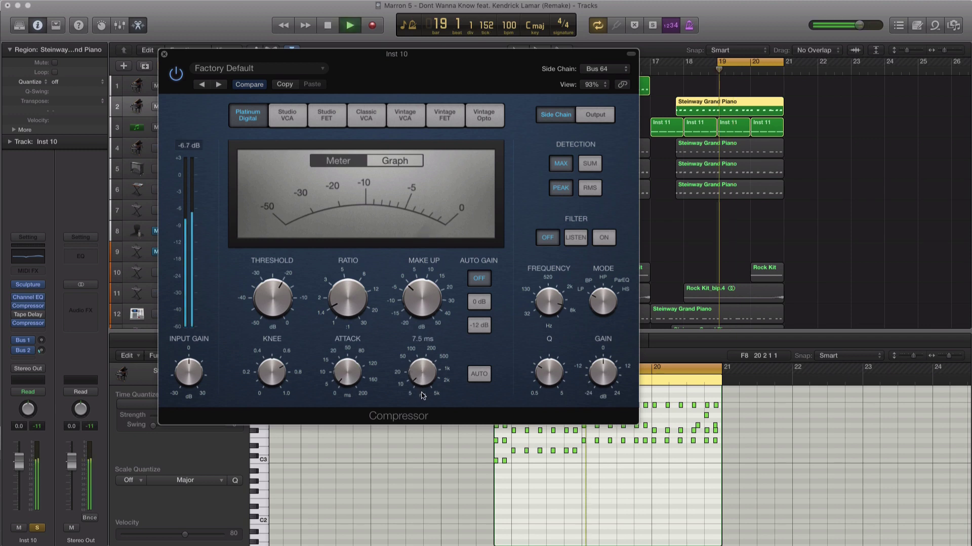
{"action": "key", "text": "space"}
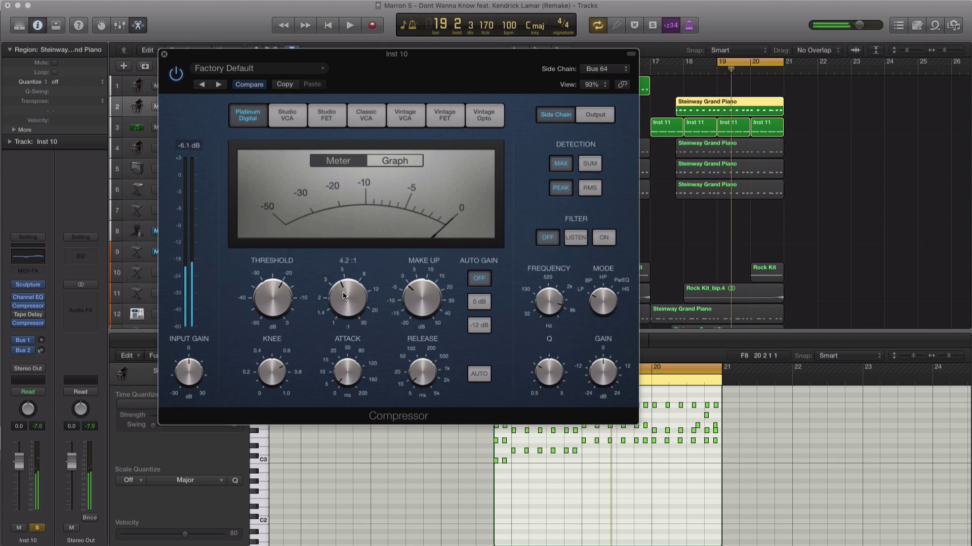
{"action": "key", "text": "space"}
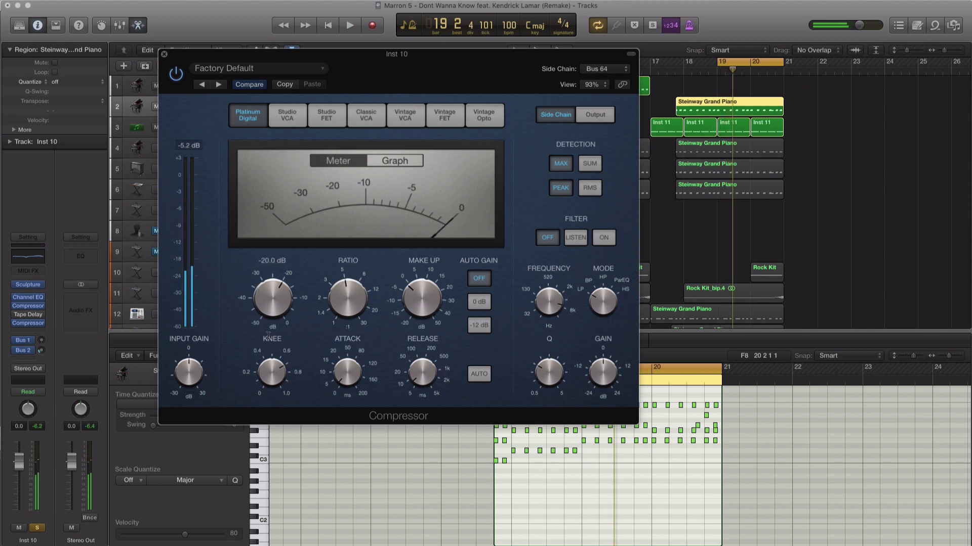
{"action": "key", "text": "space"}
{"action": "left_click_drag", "start_coordinate": [275, 299], "coordinate": [272, 353]}
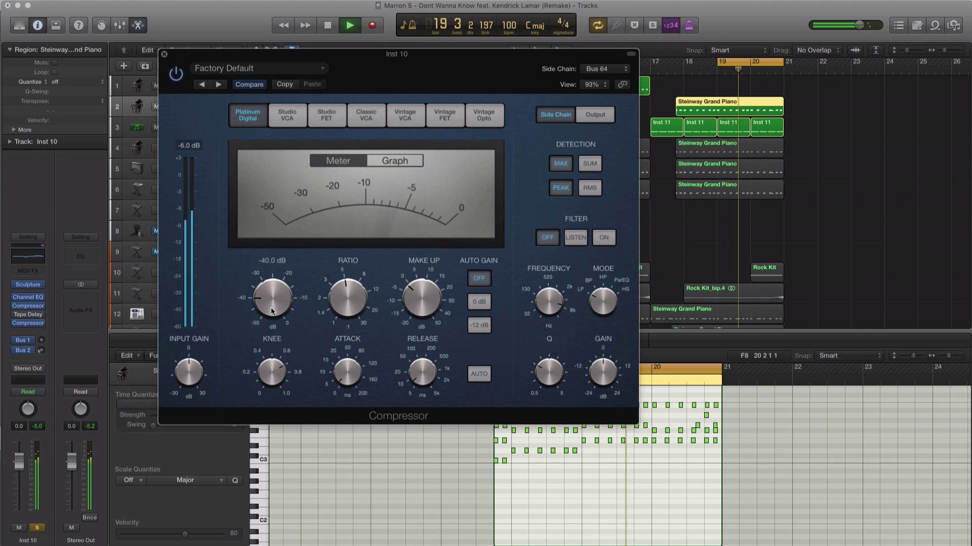
Compare the marimba with the compressor bypassed and enabled, stop playback and close the plug-in window.
{"action": "left_click", "coordinate": [176, 75]}
{"action": "left_click", "coordinate": [176, 75]}
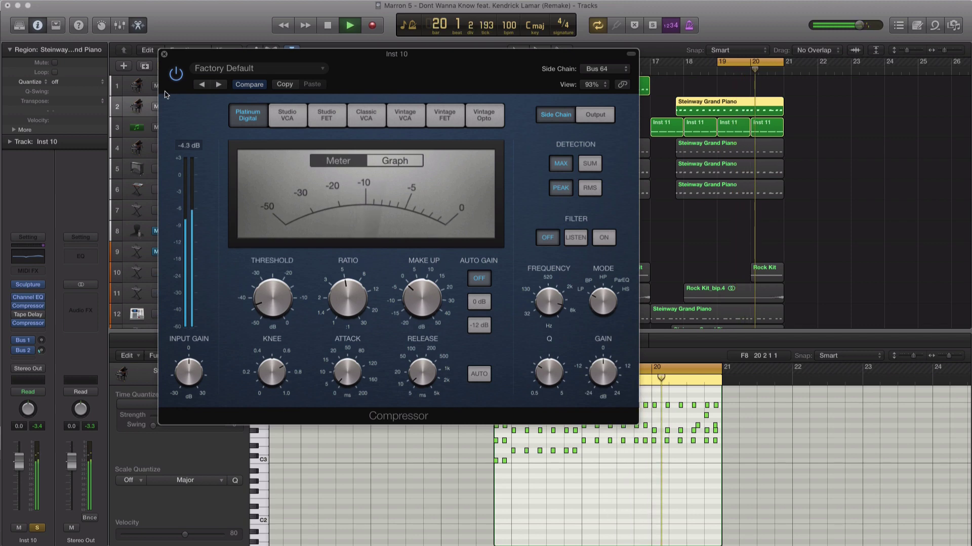
{"action": "key", "text": "space"}
{"action": "left_click", "coordinate": [163, 54]}
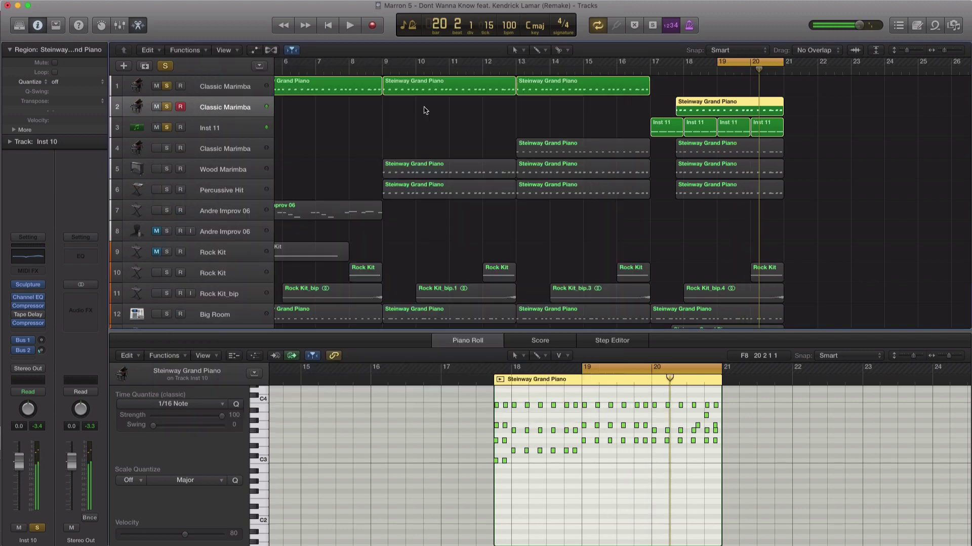
Take the tracks out of solo, start playback, and delete the Klopfgeist region at bar 17.
{"action": "left_click", "coordinate": [167, 108]}
{"action": "left_click", "coordinate": [614, 70]}
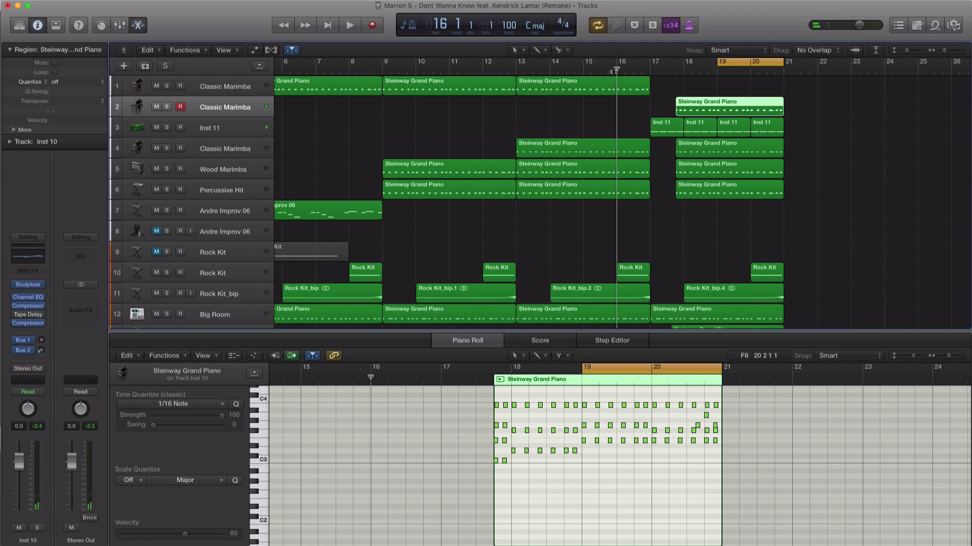
{"action": "key", "text": "space"}
{"action": "left_click", "coordinate": [661, 130]}
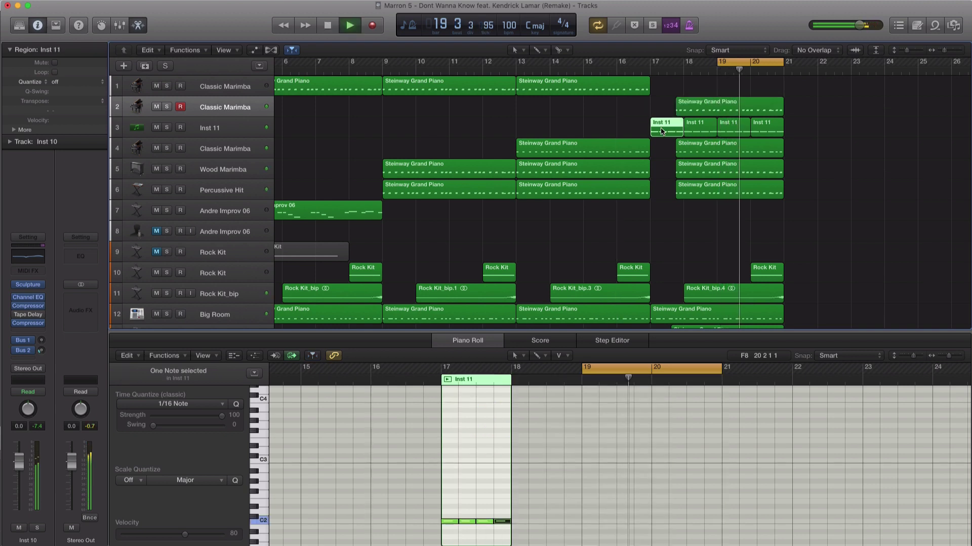
{"action": "key", "text": "Delete"}
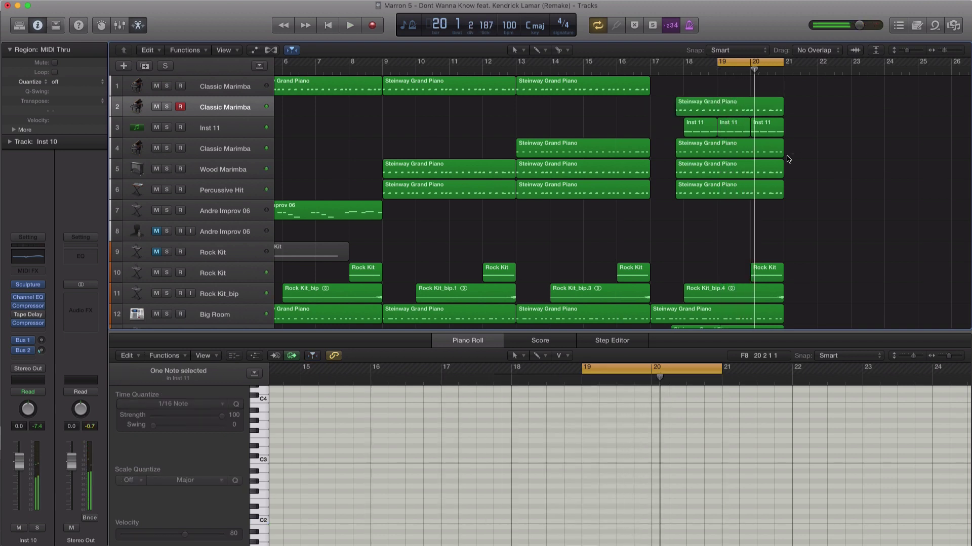
Delete the regions ending at bar 21 on the lower Classic Marimba, Wood Marimba and Percussive Hit tracks (tracks 4 to 6).
{"action": "left_click", "coordinate": [781, 152]}
{"action": "key", "text": "Delete"}
{"action": "left_click", "coordinate": [750, 174]}
{"action": "key", "text": "Delete"}
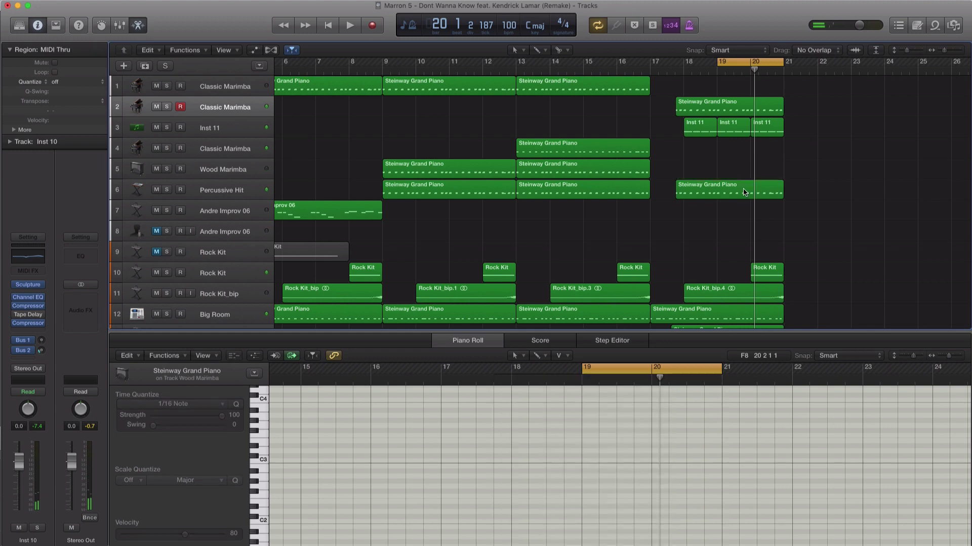
{"action": "left_click", "coordinate": [744, 192]}
{"action": "key", "text": "Delete"}
{"action": "key", "text": "z"}
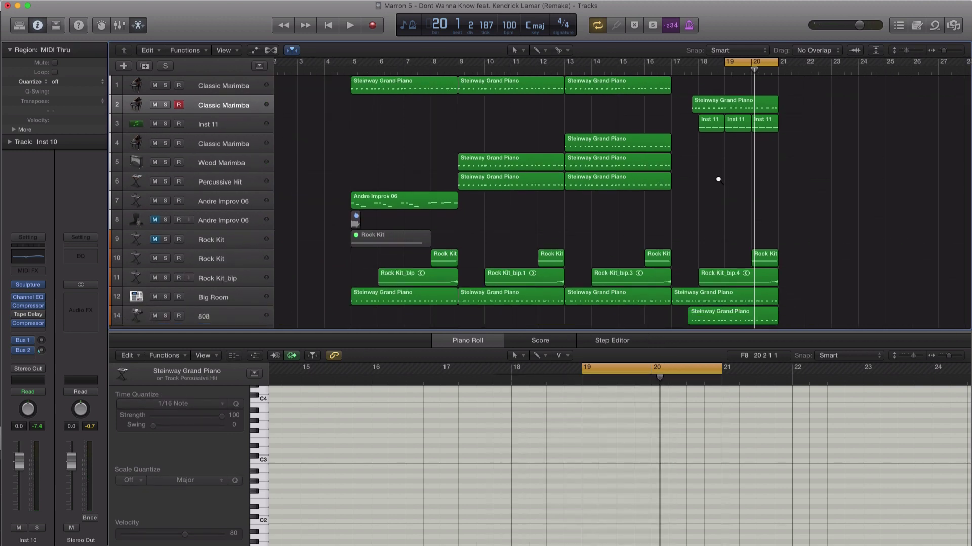
Turn off cycle mode and play the arrangement from bar 15 past the end of the last regions.
{"action": "left_click", "coordinate": [708, 61]}
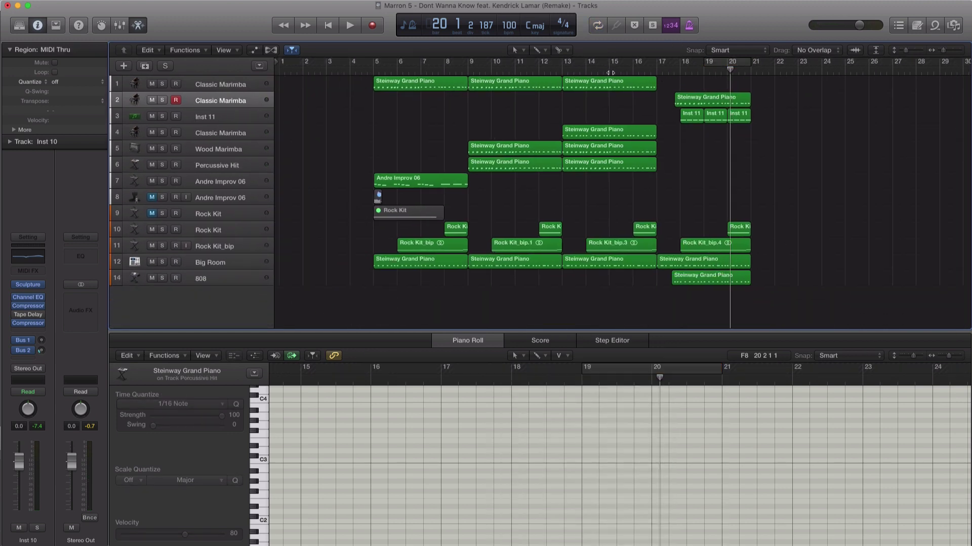
{"action": "left_click", "coordinate": [609, 71]}
{"action": "key", "text": "space"}
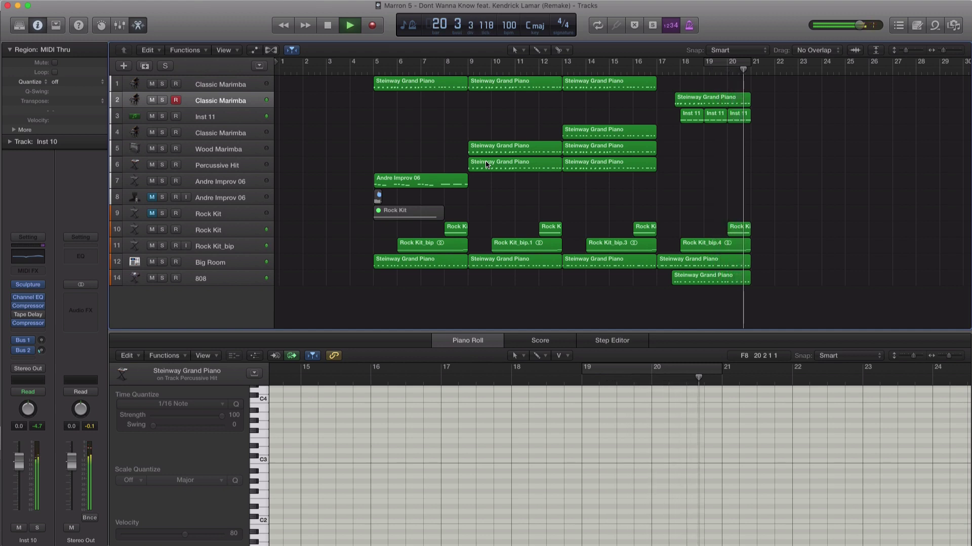
{"action": "key", "text": "space"}
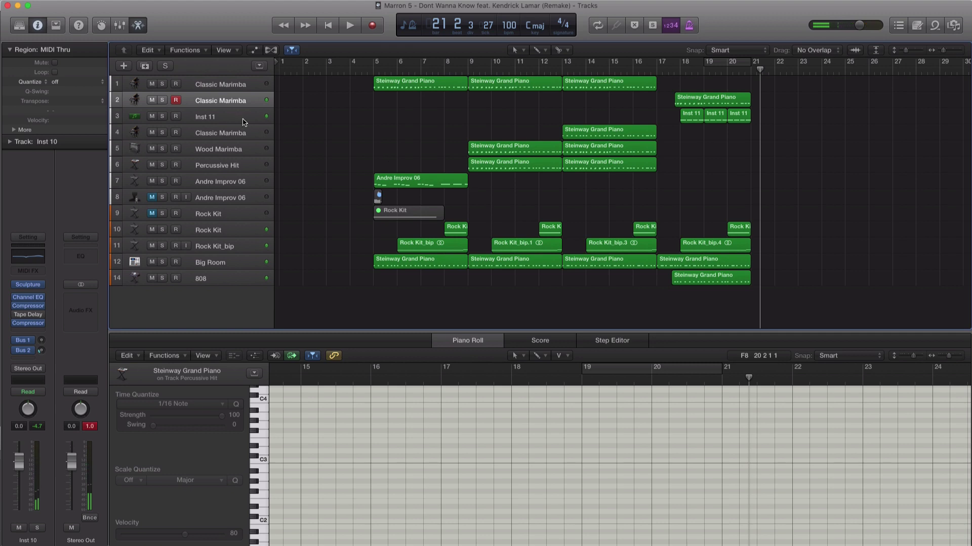
Move the Klopfgeist track to the top and add a short one-note C2 pickup region just before bar 18.
{"action": "left_click_drag", "start_coordinate": [243, 122], "coordinate": [238, 82]}
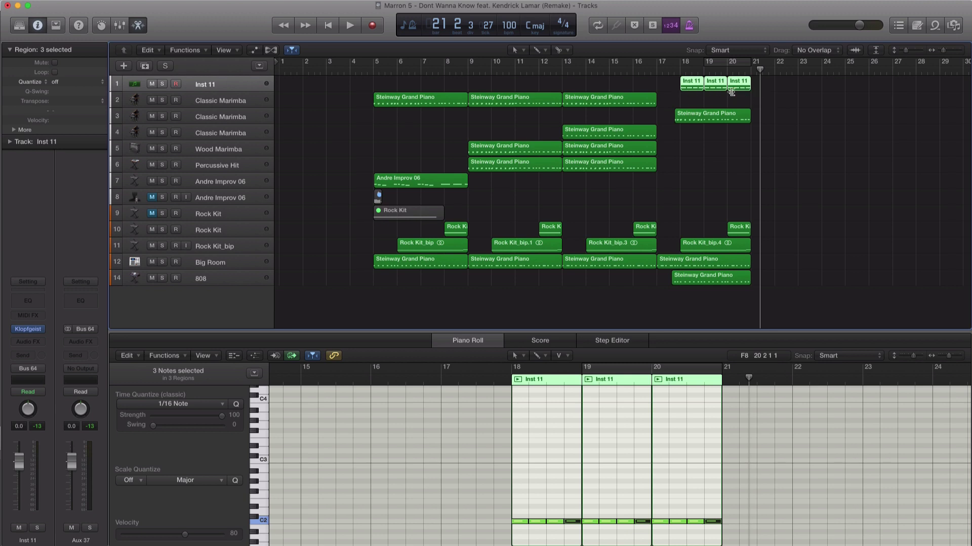
{"action": "mouse_move", "coordinate": [685, 89]}
{"action": "left_mouse_down"}
{"action": "mouse_move", "coordinate": [661, 92]}
{"action": "mouse_move", "coordinate": [676, 90]}
{"action": "left_mouse_up"}
{"action": "key", "text": "super+z"}
{"action": "left_click", "coordinate": [686, 98]}
{"action": "key", "text": "space"}
{"action": "key", "text": "space"}
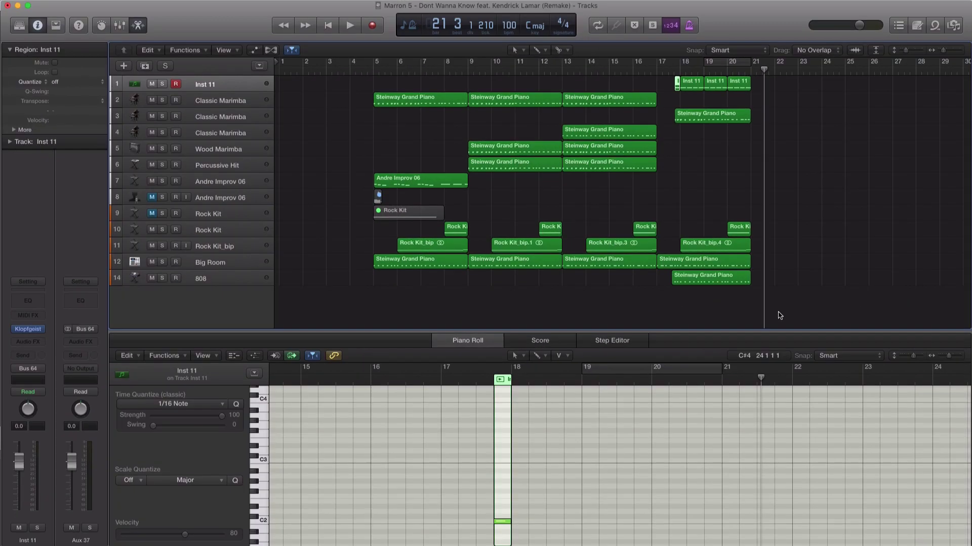
Select all regions in the section from bar 17 to bar 21 and copy them to start at bar 21.
{"action": "left_click_drag", "start_coordinate": [801, 318], "coordinate": [659, 76]}
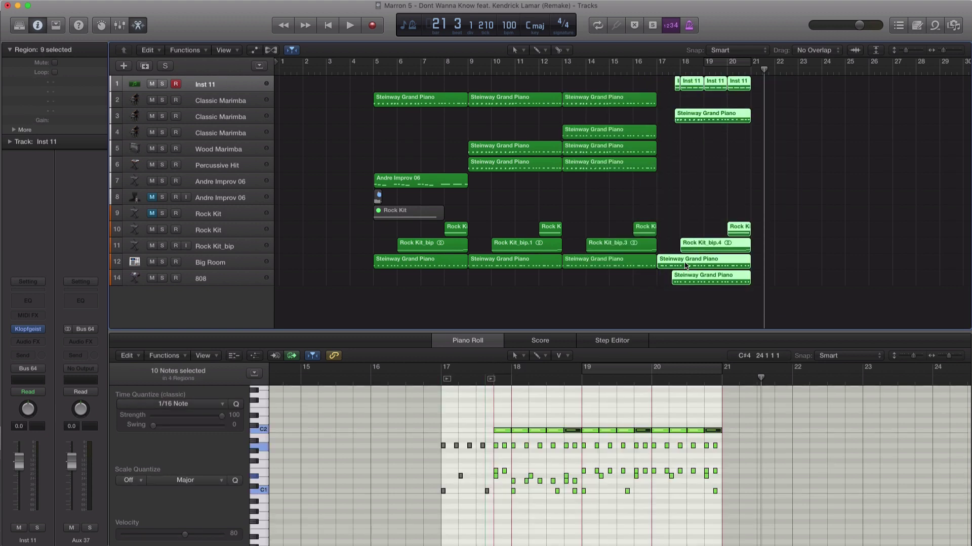
{"action": "left_click_drag", "start_coordinate": [684, 266], "coordinate": [754, 284]}
Extend the starts of the copied 808 region and the copied Classic Marimba region on track 3 back to bar 21.
{"action": "left_click", "coordinate": [770, 282]}
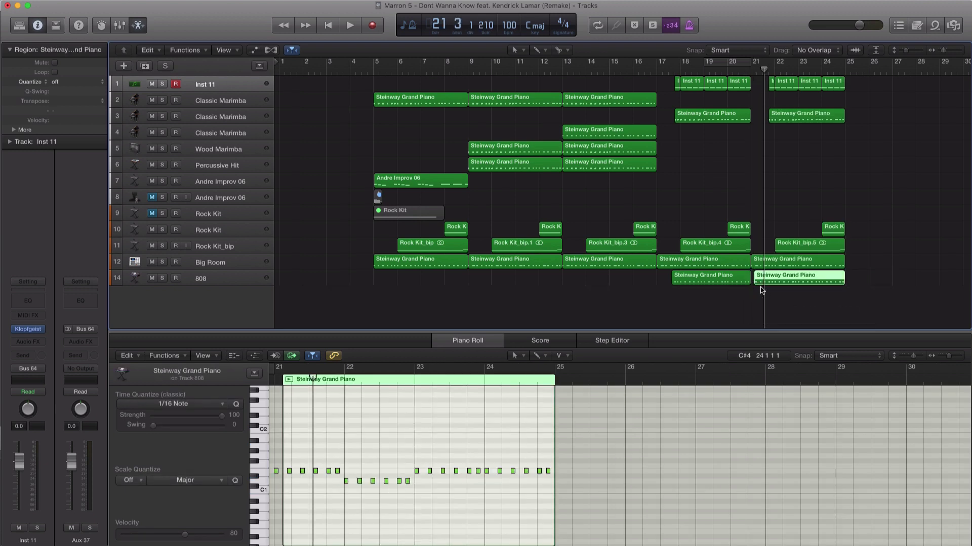
{"action": "key", "text": "super+Right"}
{"action": "key", "text": "super+Right"}
{"action": "key", "text": "super+Right"}
{"action": "key", "text": "super+Right"}
{"action": "key", "text": "super+Right"}
{"action": "key", "text": "super+Right"}
{"action": "key", "text": "super+Right"}
{"action": "key", "text": "super+Right"}
{"action": "key", "text": "super+Right"}
{"action": "key", "text": "super+Right"}
{"action": "scroll", "coordinate": [705, 290], "scroll_direction": "right", "scroll_amount": 1}
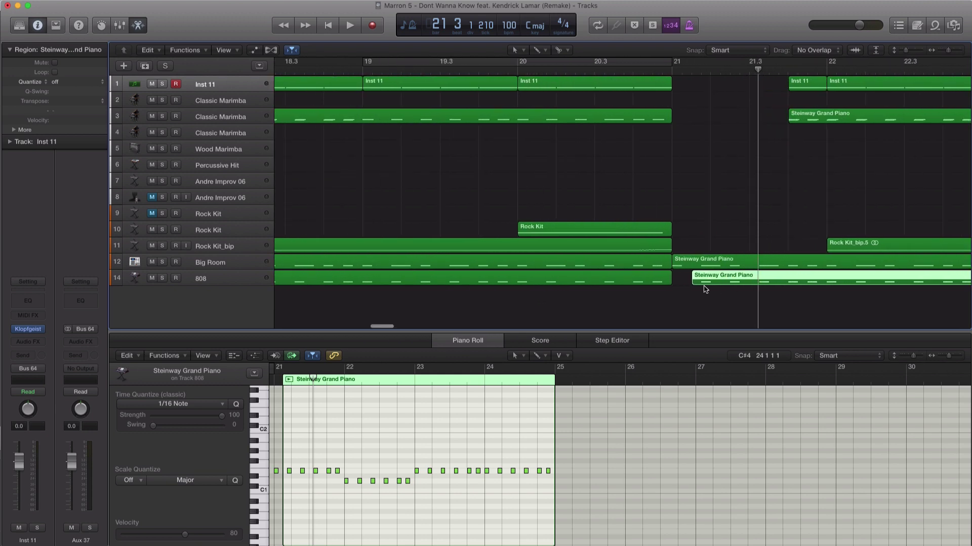
{"action": "left_click_drag", "start_coordinate": [695, 284], "coordinate": [674, 284]}
{"action": "key", "text": "super+Up"}
{"action": "key", "text": "super+Left"}
{"action": "key", "text": "super+Left"}
{"action": "key", "text": "super+Left"}
{"action": "key", "text": "super+Left"}
{"action": "key", "text": "super+Left"}
{"action": "key", "text": "super+Left"}
{"action": "key", "text": "super+Down"}
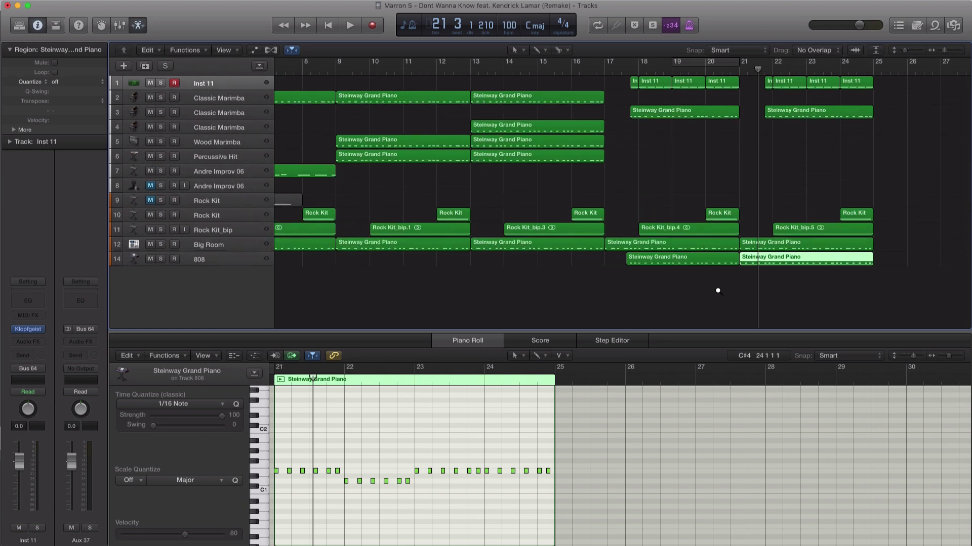
{"action": "left_click_drag", "start_coordinate": [766, 121], "coordinate": [741, 125]}
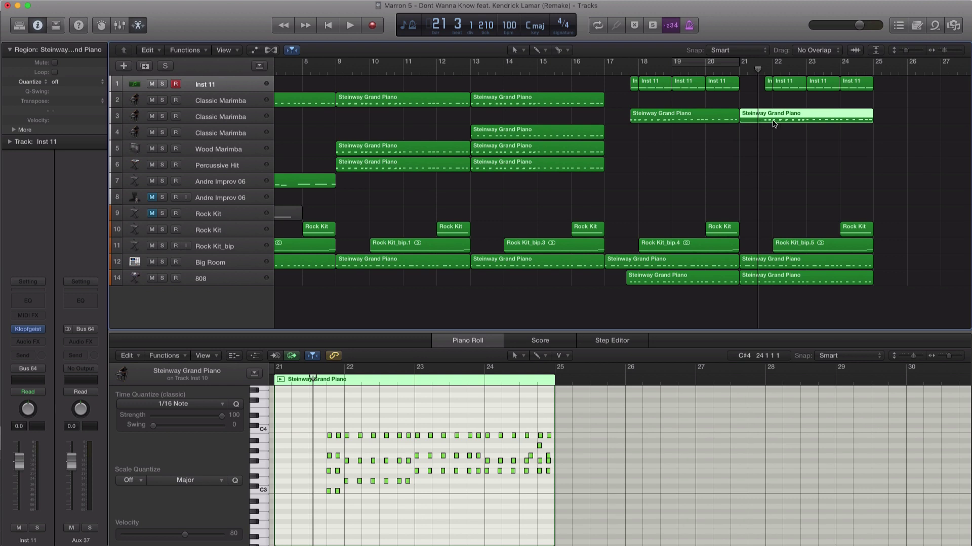
Replace the extended marimba region at bar 21 on track 3 with a copy of the four-bar Classic Marimba region from bar 13.
{"action": "key", "text": "Delete"}
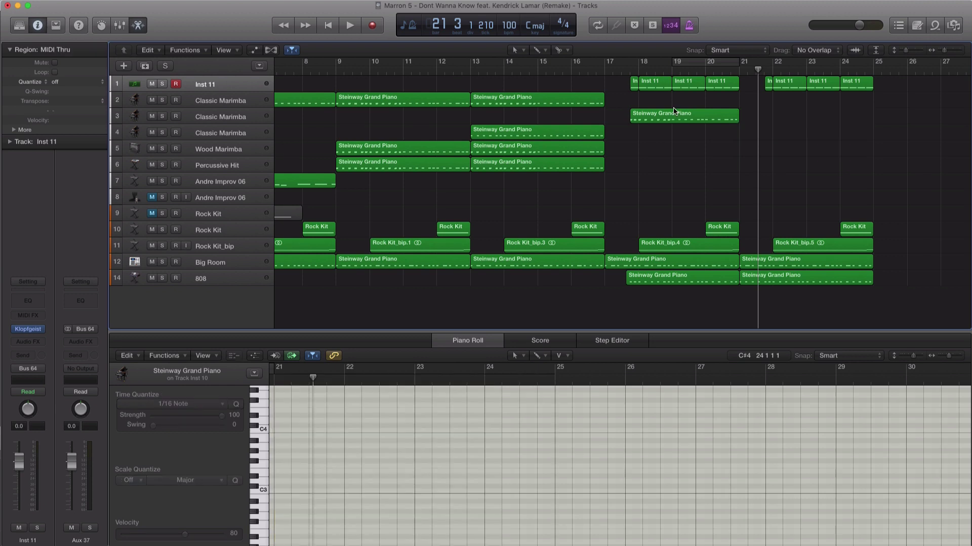
{"action": "left_click_drag", "start_coordinate": [577, 105], "coordinate": [839, 122]}
Swap the short Inst 11 pickup region before bar 22 for a full one-bar copy at bar 21, and loop playback over bars 21 to 25.
{"action": "left_click", "coordinate": [768, 89]}
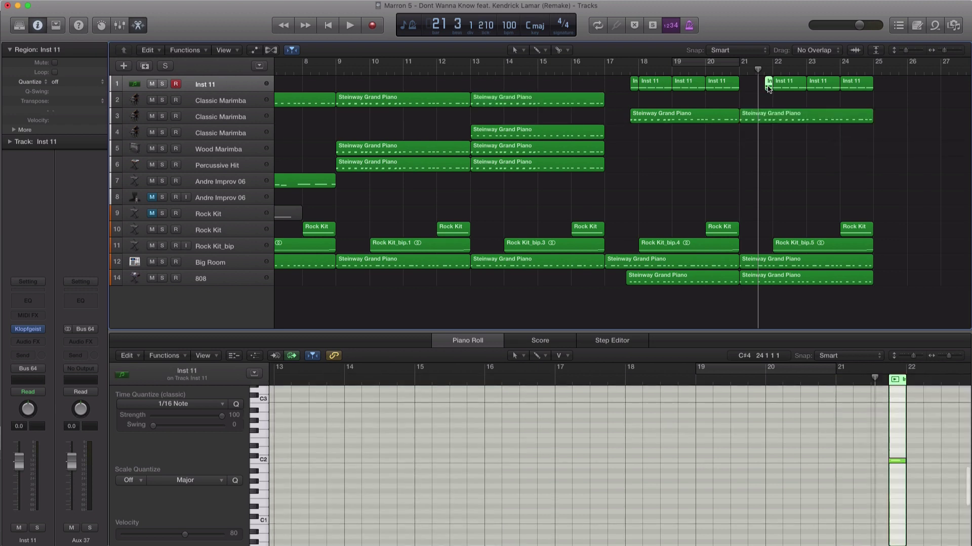
{"action": "key", "text": "Delete"}
{"action": "left_click_drag", "start_coordinate": [780, 90], "coordinate": [873, 63]}
{"action": "key", "text": "space"}
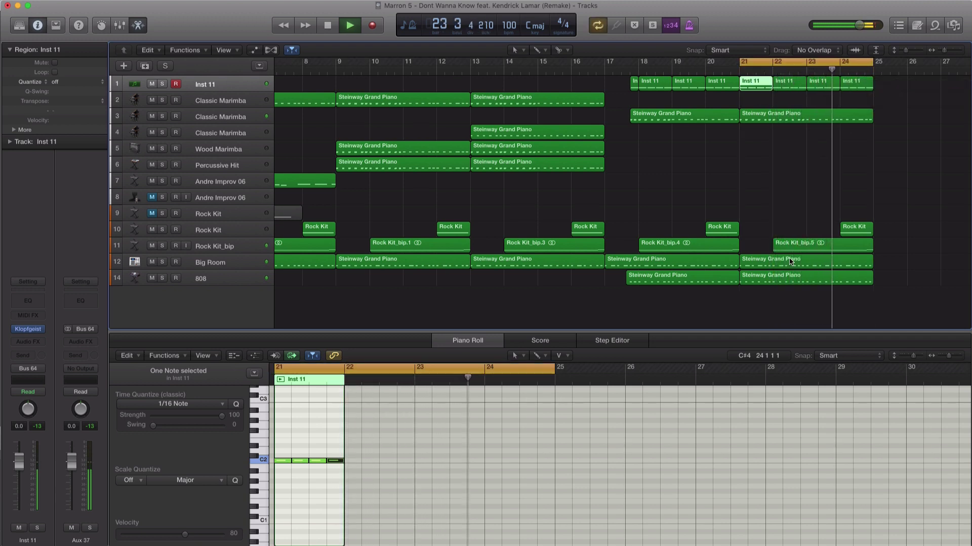
{"action": "key", "text": "space"}
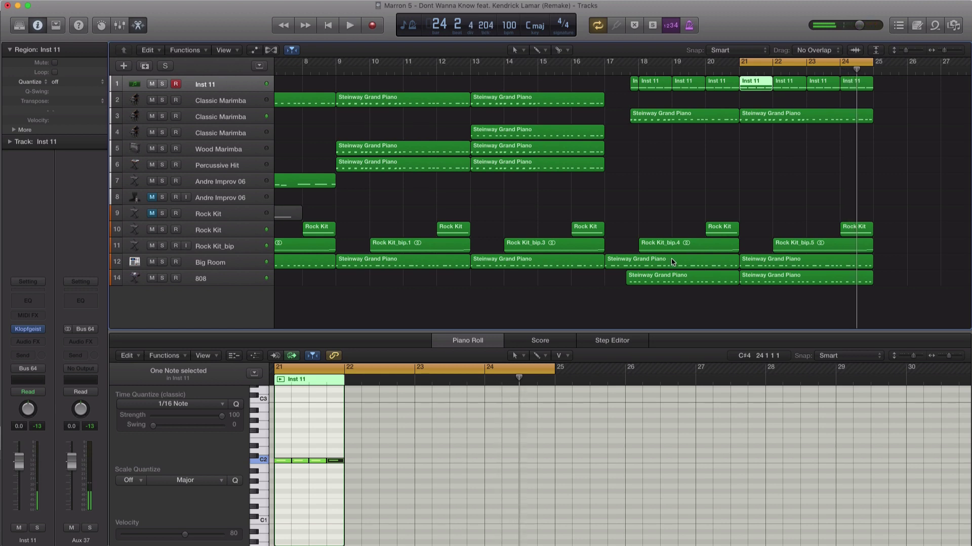
Select the Big Room track with its region at bar 21 for note editing, and play its drum pattern in the loop.
{"action": "left_click", "coordinate": [245, 262]}
{"action": "left_click", "coordinate": [234, 247]}
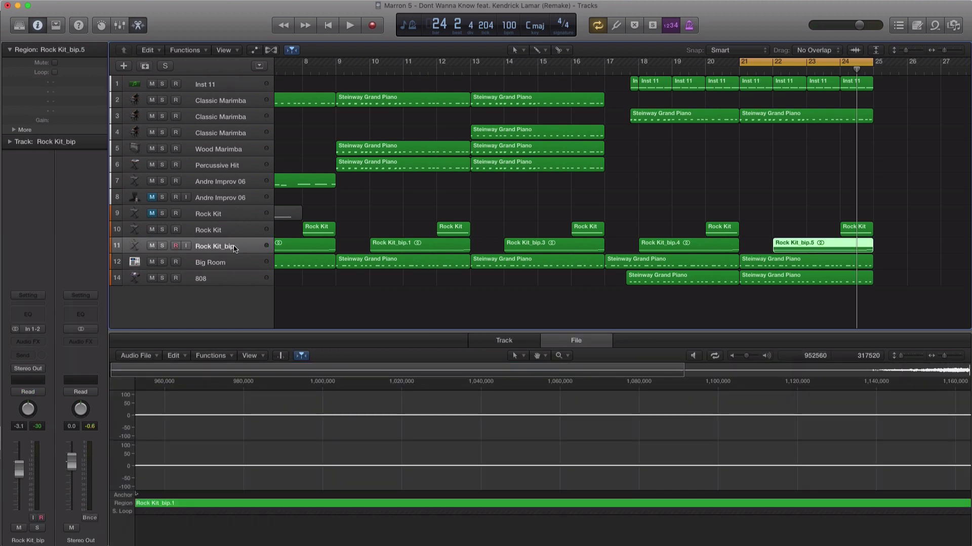
{"action": "left_click", "coordinate": [227, 263]}
{"action": "key", "text": "space"}
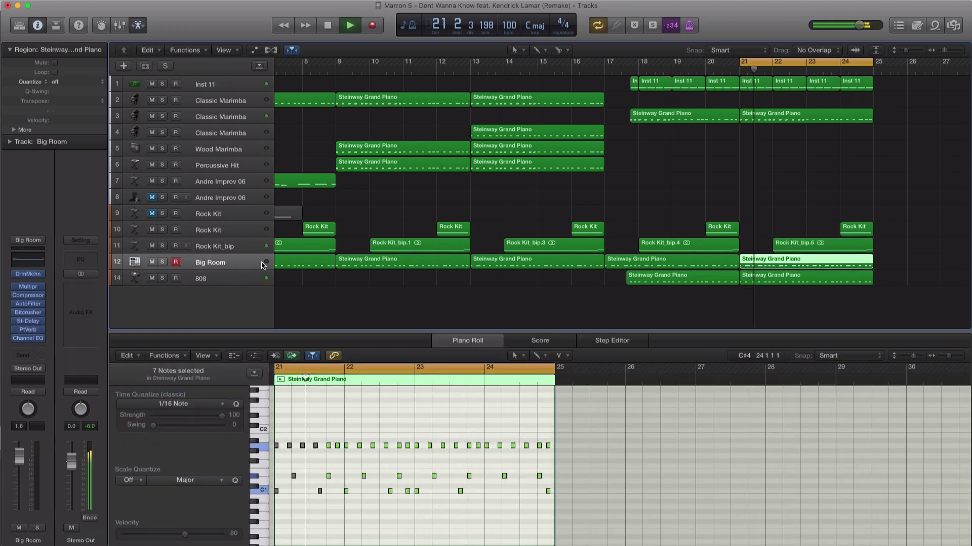
{"action": "key", "text": "space"}
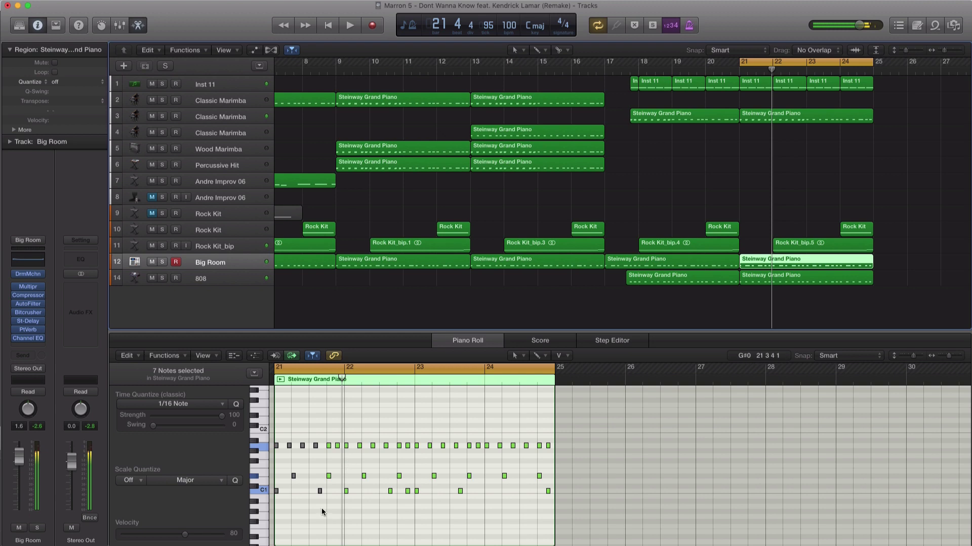
{"action": "left_click_drag", "start_coordinate": [277, 450], "coordinate": [271, 444]}
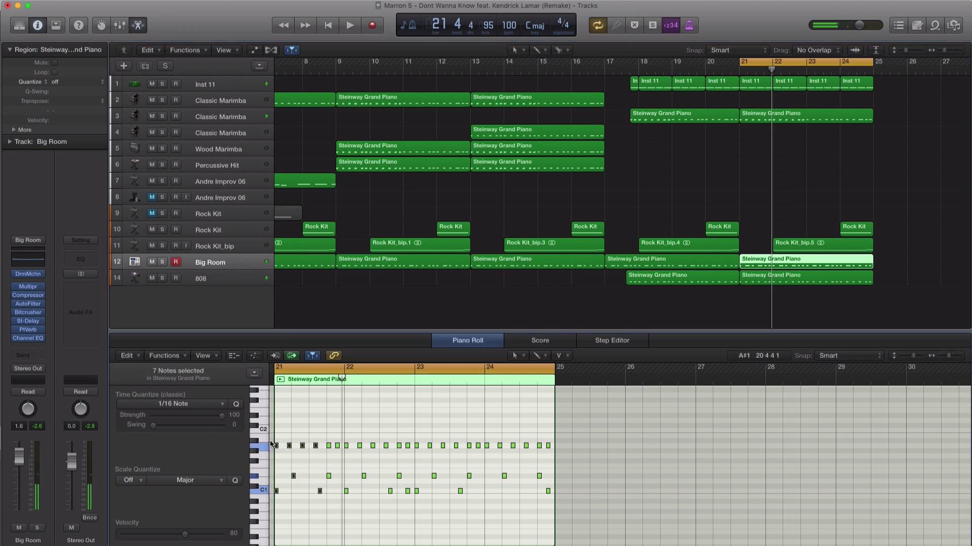
{"action": "key", "text": "space"}
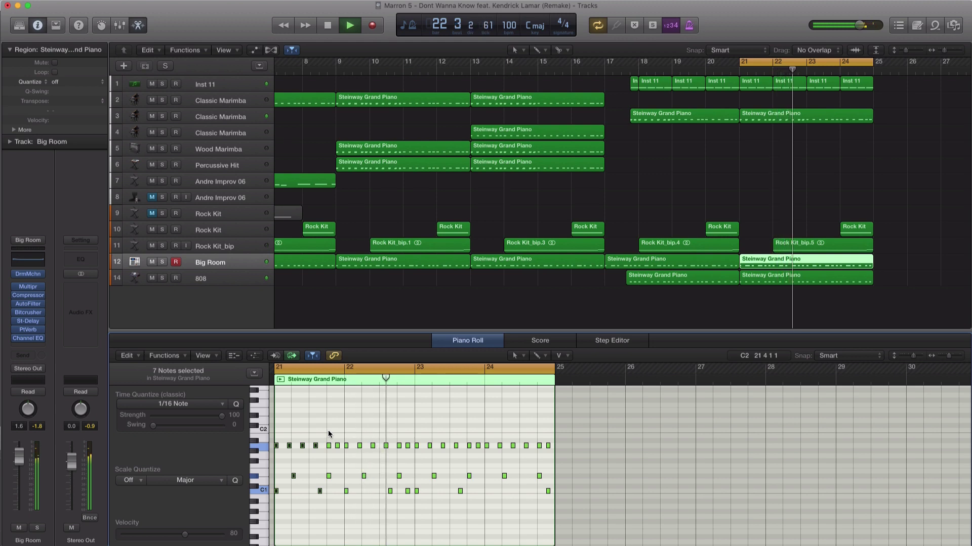
{"action": "key", "text": "space"}
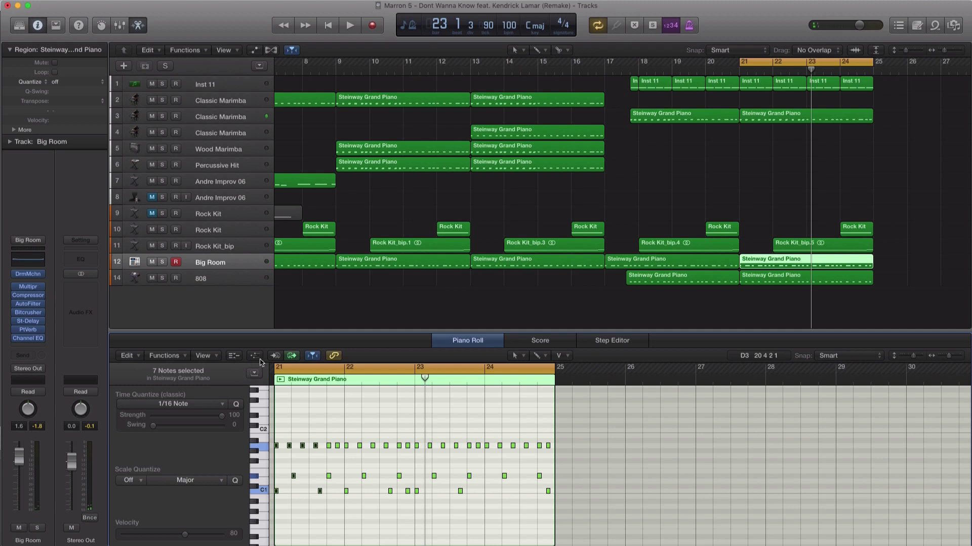
Show the drum names beside the Big Room region's notes in the Piano Roll.
{"action": "left_click", "coordinate": [233, 356]}
{"action": "left_click", "coordinate": [233, 356]}
{"action": "left_click", "coordinate": [214, 356]}
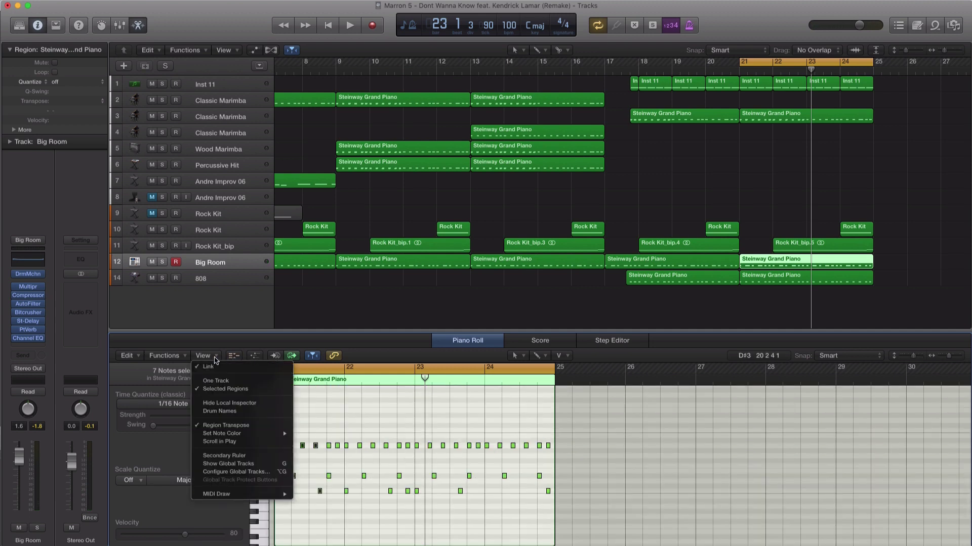
{"action": "left_click", "coordinate": [221, 412]}
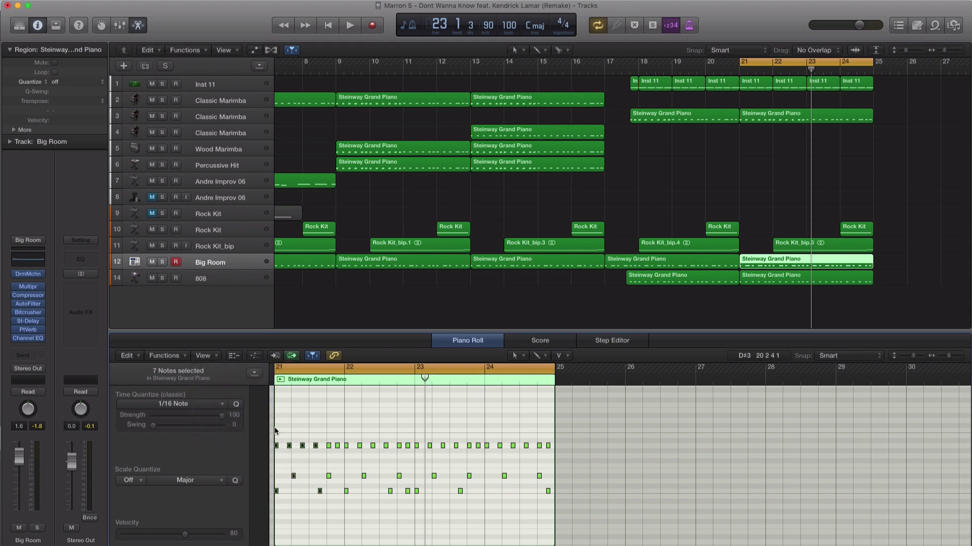
{"action": "scroll", "coordinate": [309, 438], "scroll_direction": "up", "scroll_amount": 1}
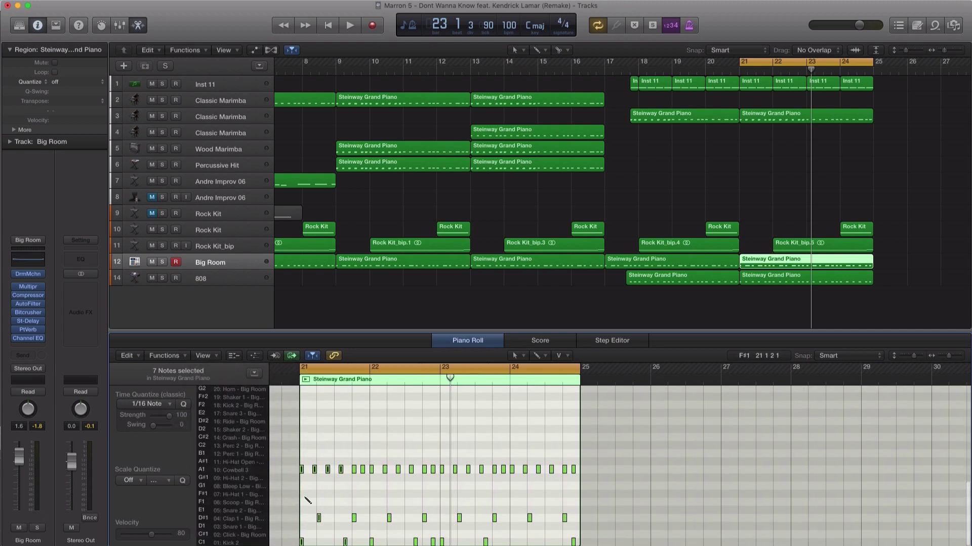
Fill the Hi-Hat 2 row with continuous sixteenth notes from bar 21 to bar 25 using the Brush tool, and play the result.
{"action": "left_click_drag", "start_coordinate": [310, 498], "coordinate": [330, 478]}
{"action": "left_click", "coordinate": [539, 356]}
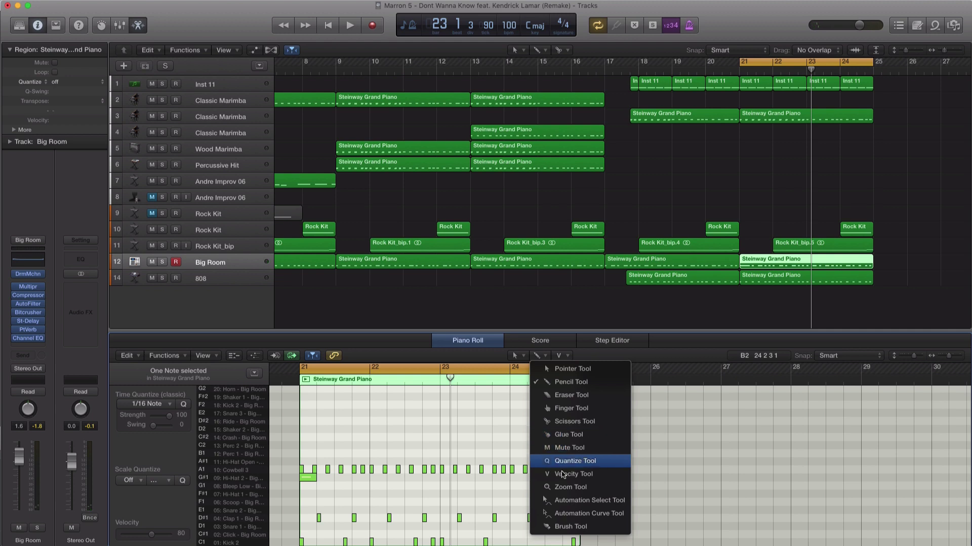
{"action": "left_click", "coordinate": [566, 527]}
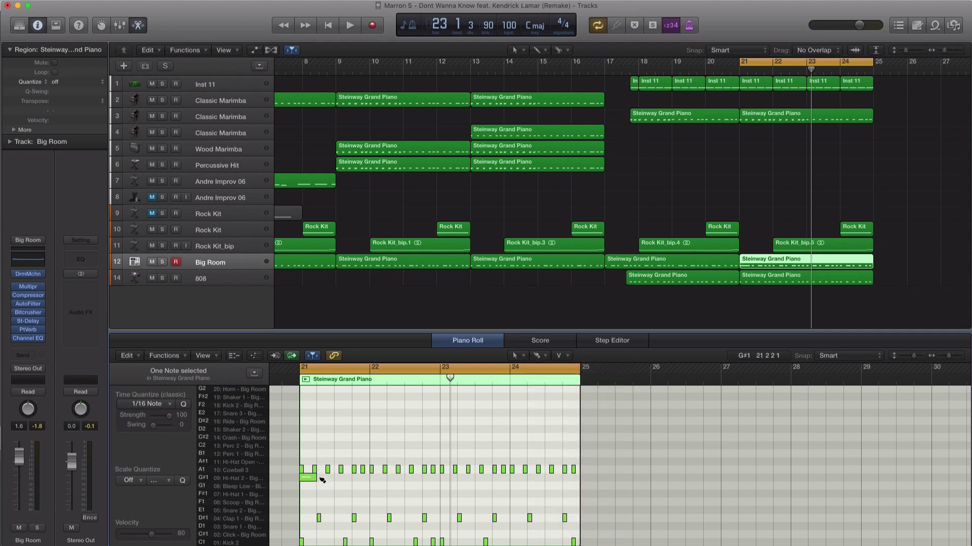
{"action": "left_click_drag", "start_coordinate": [309, 480], "coordinate": [414, 481]}
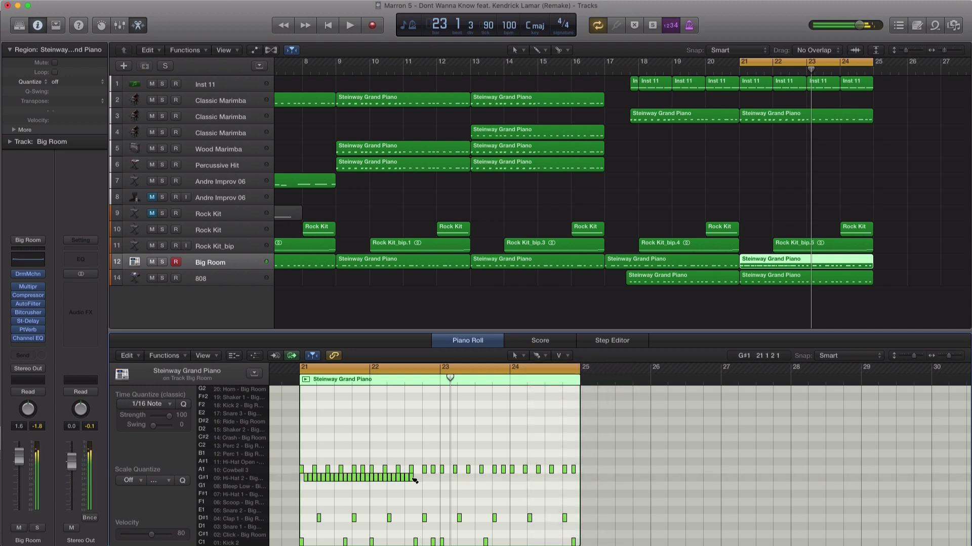
{"action": "left_click_drag", "start_coordinate": [304, 479], "coordinate": [327, 479]}
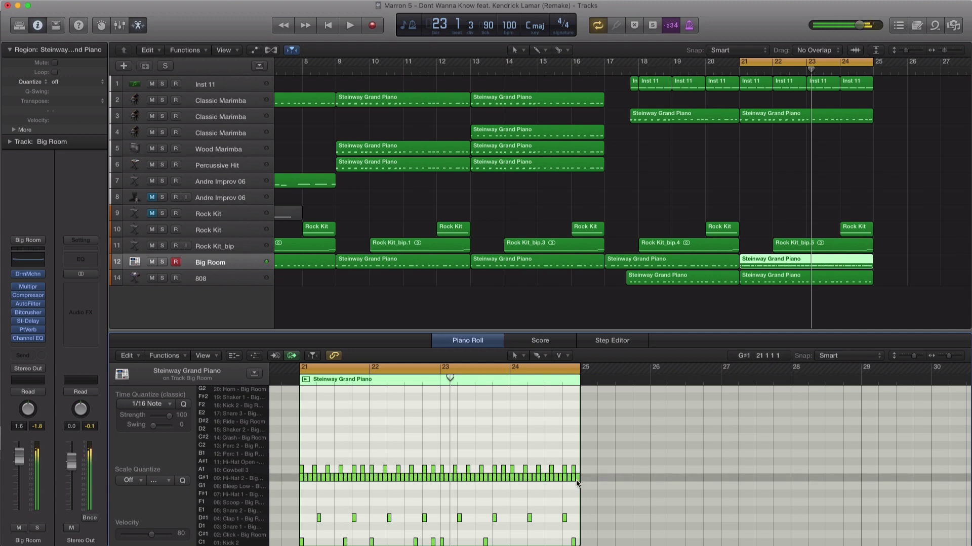
{"action": "key", "text": "space"}
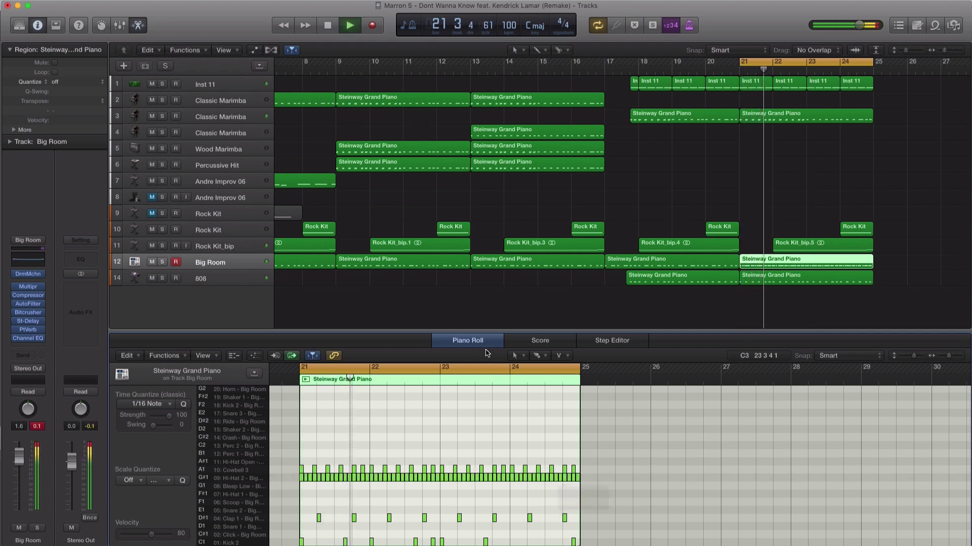
{"action": "key", "text": "space"}
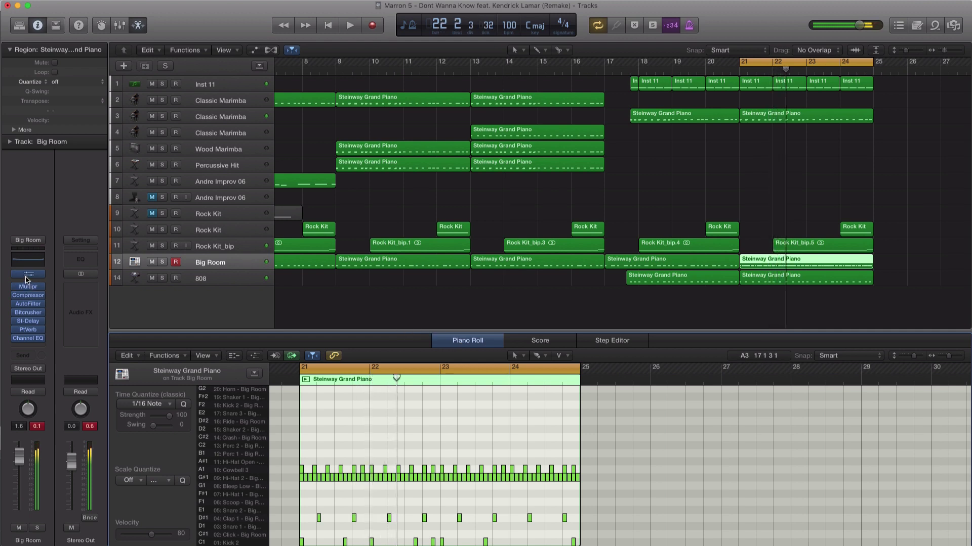
Bring up the Big Room kit in Drum Machine Designer, play the pattern briefly and select the Hi-Hat 2 pad.
{"action": "left_click", "coordinate": [27, 277]}
{"action": "left_click_drag", "start_coordinate": [666, 107], "coordinate": [660, 86]}
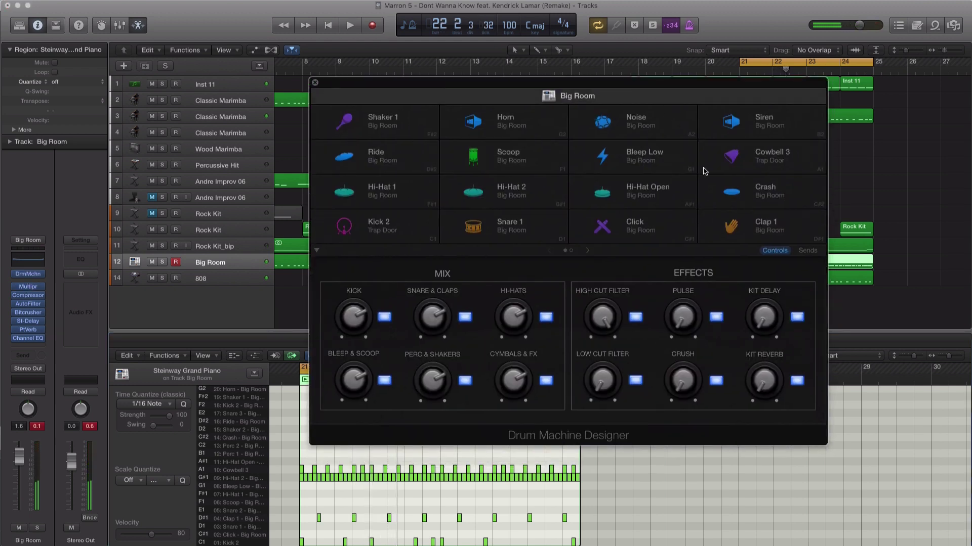
{"action": "key", "text": "space"}
{"action": "key", "text": "space"}
{"action": "left_click", "coordinate": [519, 198]}
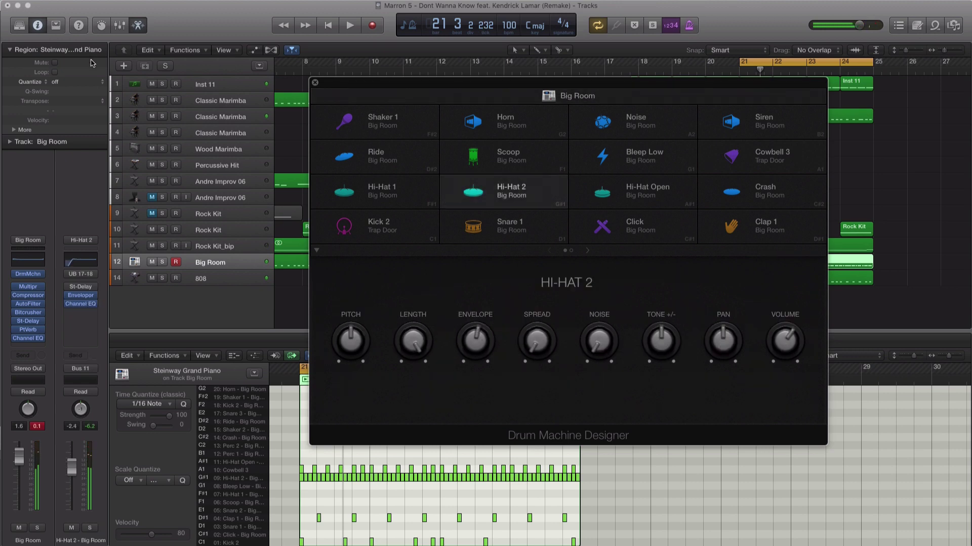
Replace the Hi-Hat 2 pad's sound with Hi-Hat 1 - Dropkick from the Library.
{"action": "left_click", "coordinate": [18, 26]}
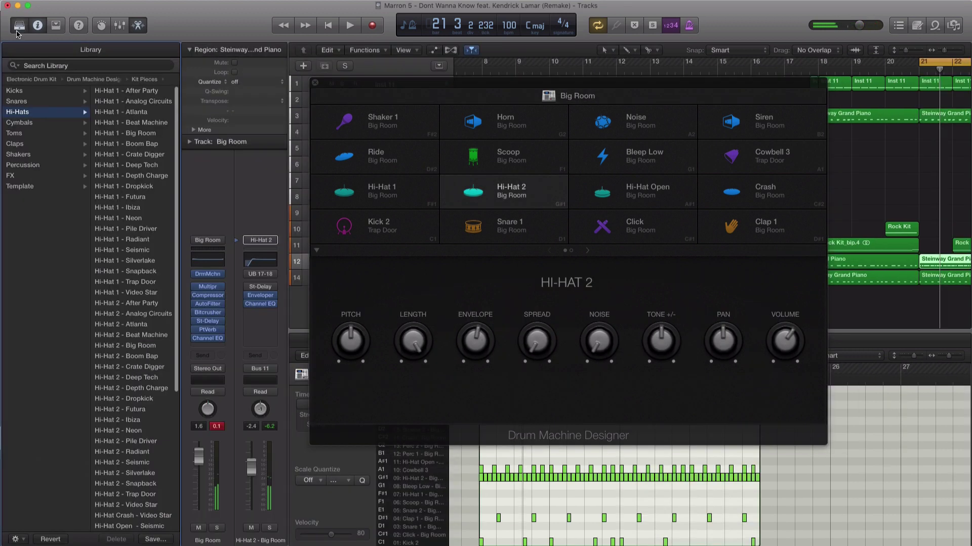
{"action": "left_click", "coordinate": [508, 198]}
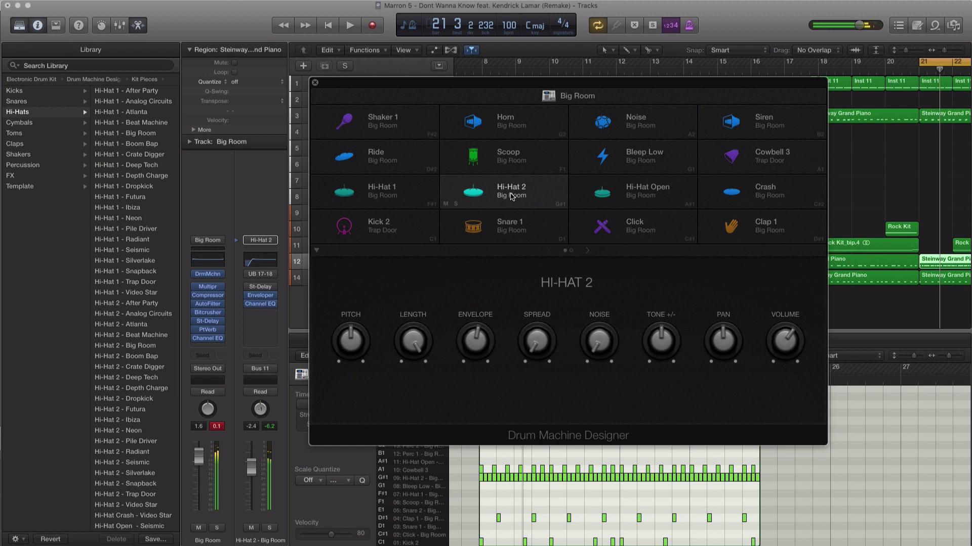
{"action": "left_click", "coordinate": [150, 176]}
{"action": "left_click", "coordinate": [149, 188]}
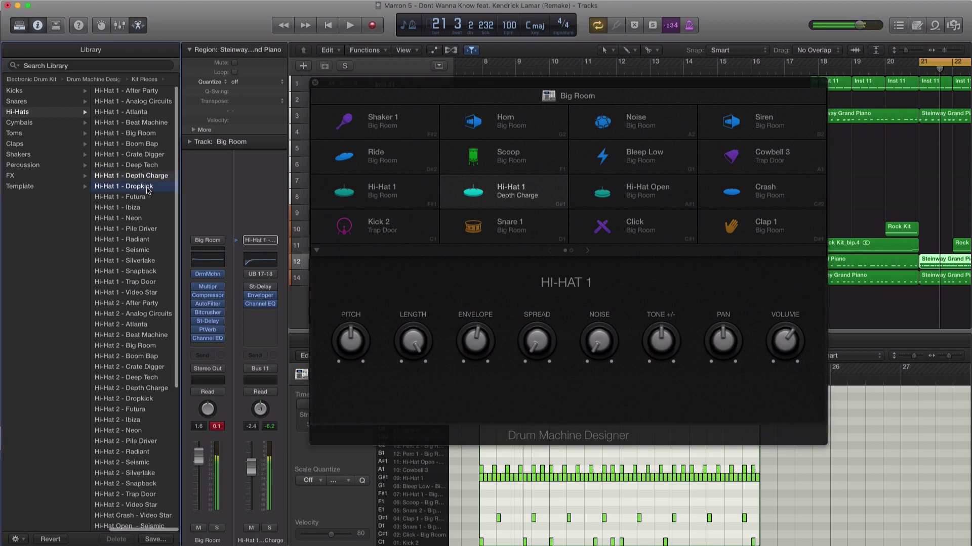
Set the Dropkick hi-hat's envelope to 40%, length to 57% and spread to 41% during playback.
{"action": "key", "text": "space"}
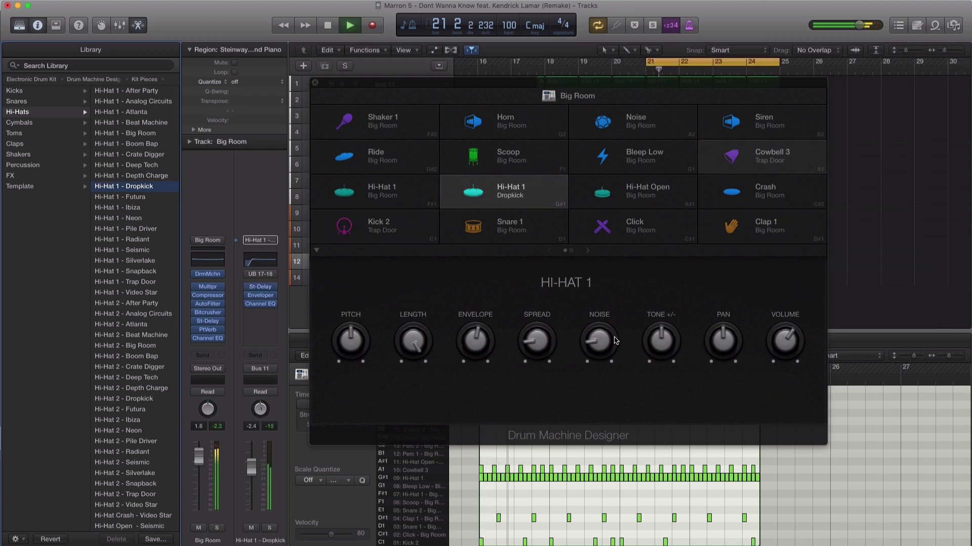
{"action": "mouse_move", "coordinate": [660, 330]}
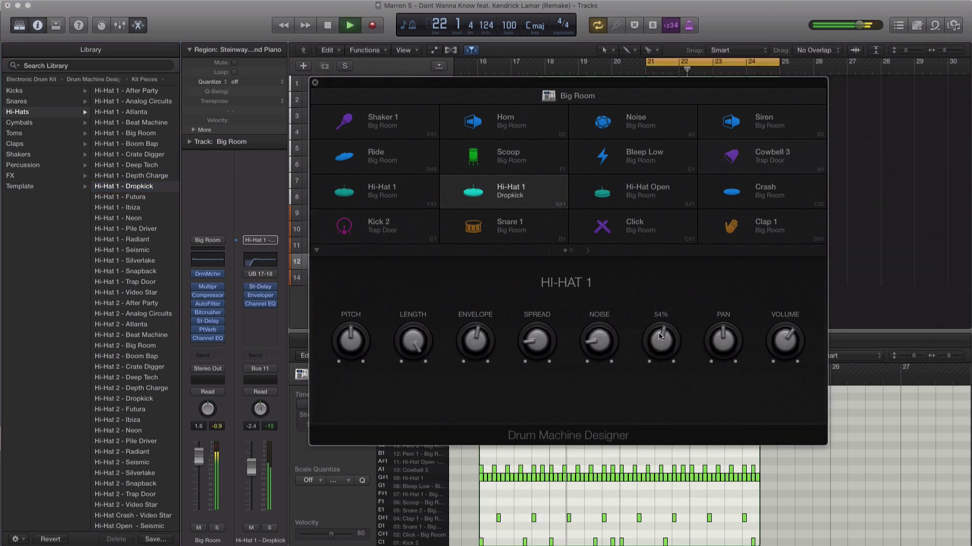
{"action": "mouse_move", "coordinate": [475, 340]}
{"action": "left_mouse_down"}
{"action": "mouse_move", "coordinate": [487, 414]}
{"action": "mouse_move", "coordinate": [475, 325]}
{"action": "left_mouse_up"}
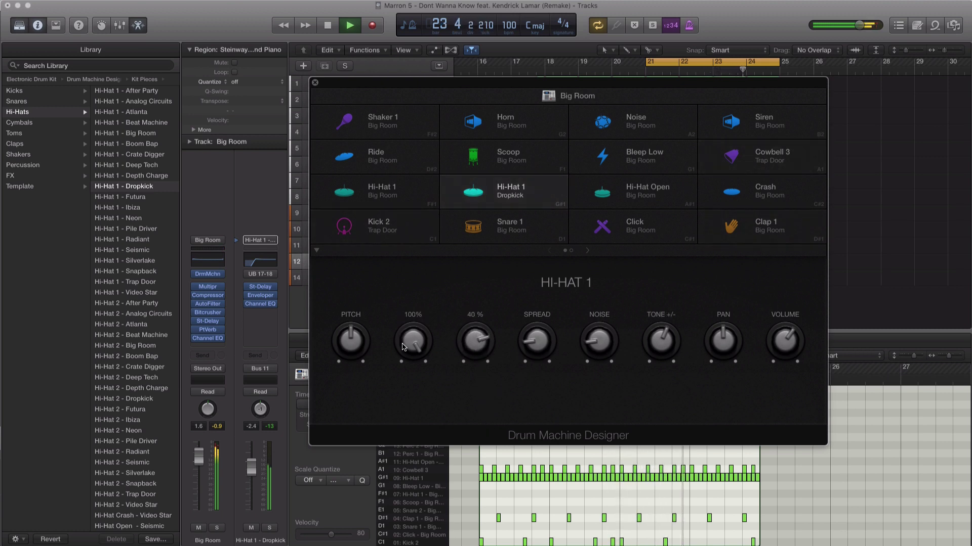
{"action": "left_click_drag", "start_coordinate": [412, 341], "coordinate": [411, 396]}
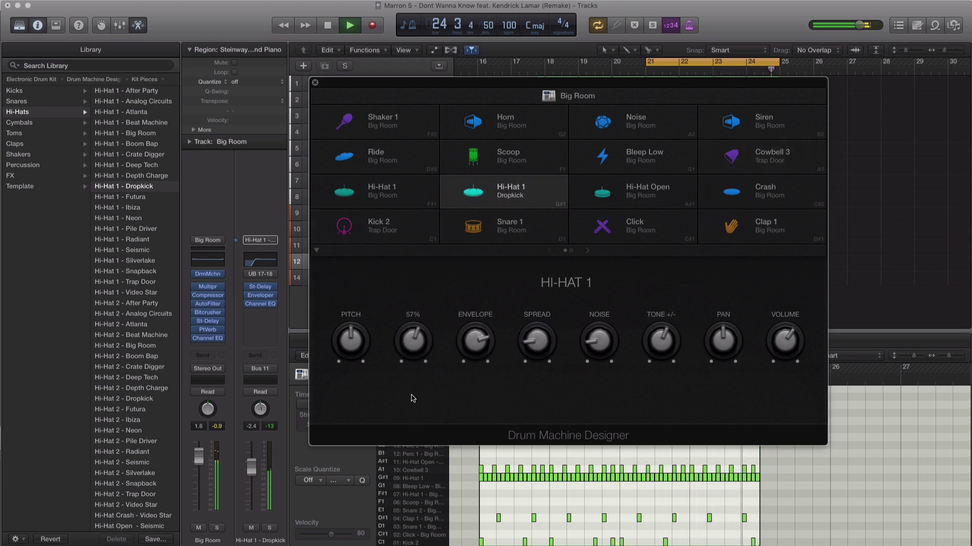
{"action": "mouse_move", "coordinate": [533, 329]}
{"action": "left_click_drag", "start_coordinate": [533, 329], "coordinate": [531, 310]}
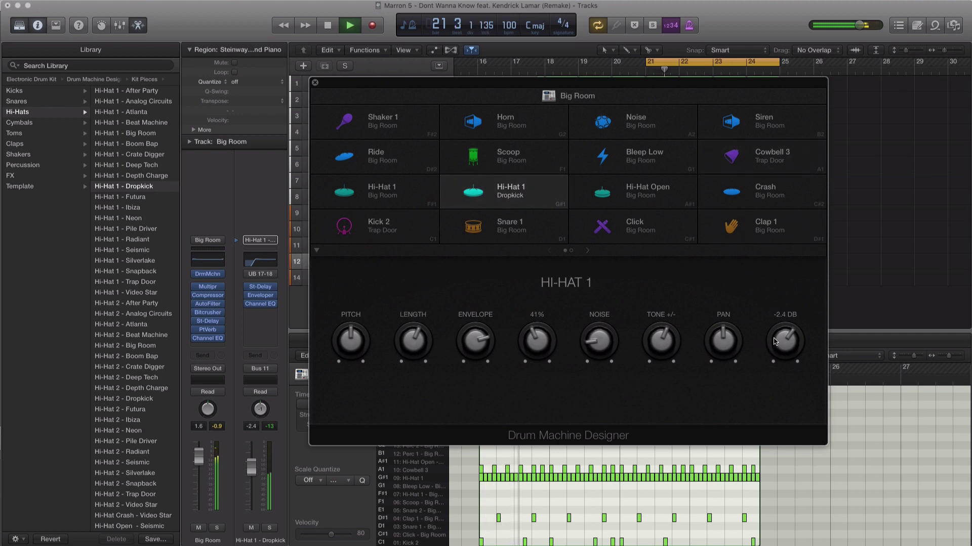
Pan the Dropkick hi-hat to +7, set its volume to about -1.0 dB, and close Drum Machine Designer.
{"action": "left_click_drag", "start_coordinate": [784, 348], "coordinate": [788, 369]}
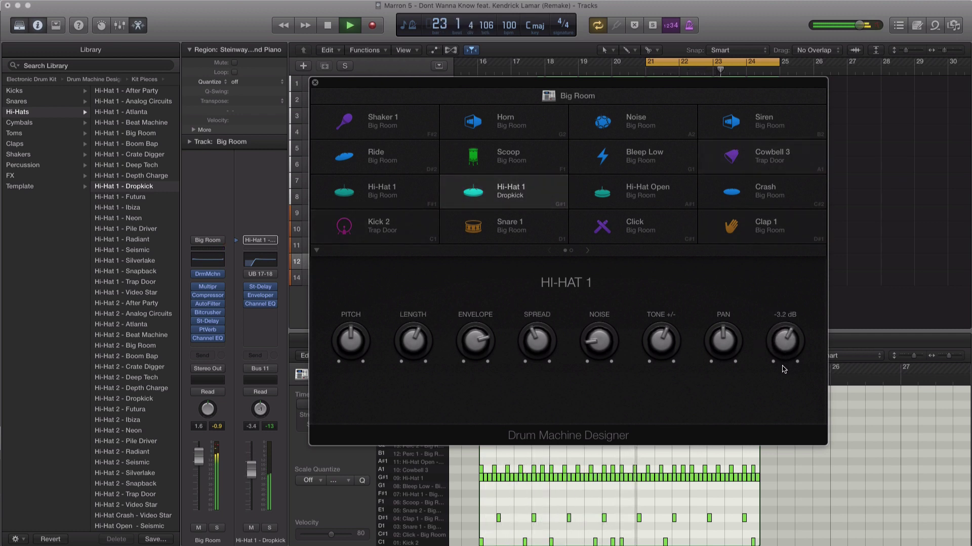
{"action": "left_click_drag", "start_coordinate": [725, 344], "coordinate": [728, 335]}
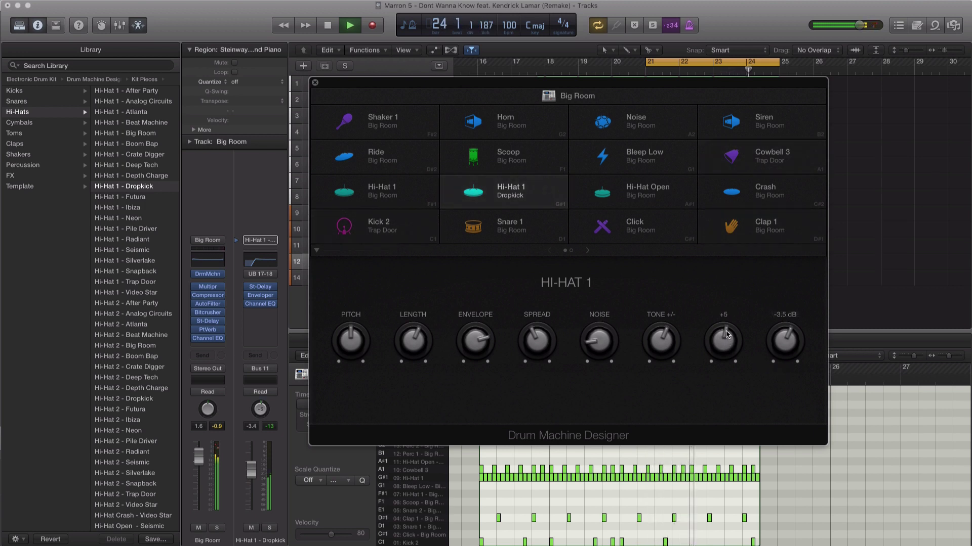
{"action": "left_click_drag", "start_coordinate": [787, 341], "coordinate": [794, 330]}
{"action": "left_click_drag", "start_coordinate": [724, 339], "coordinate": [781, 341]}
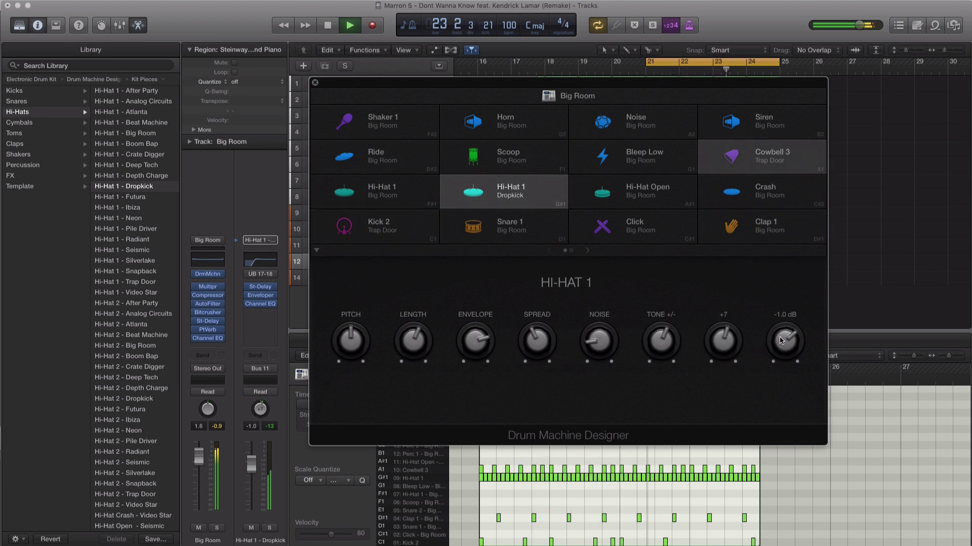
{"action": "left_click_drag", "start_coordinate": [355, 338], "coordinate": [352, 342]}
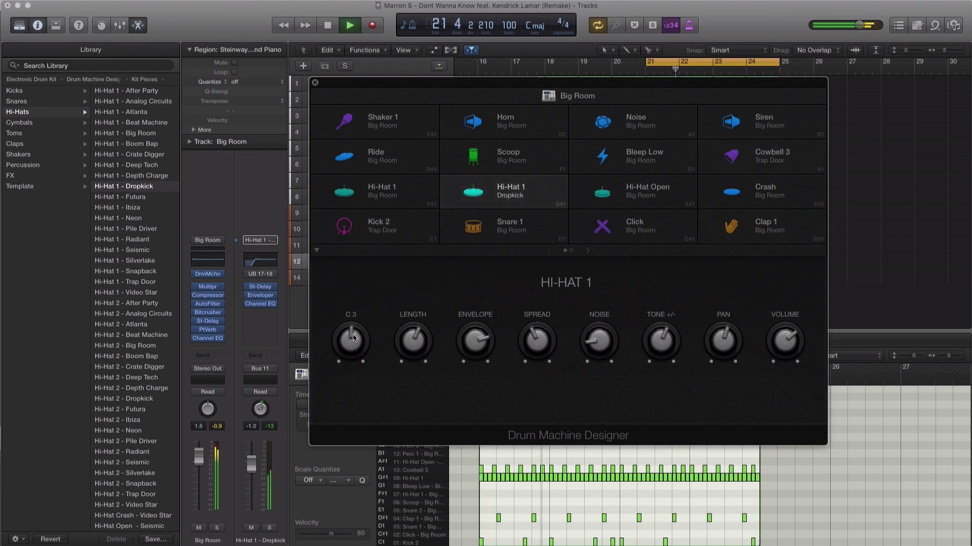
{"action": "left_click_drag", "start_coordinate": [797, 344], "coordinate": [798, 341]}
{"action": "key", "text": "super+w"}
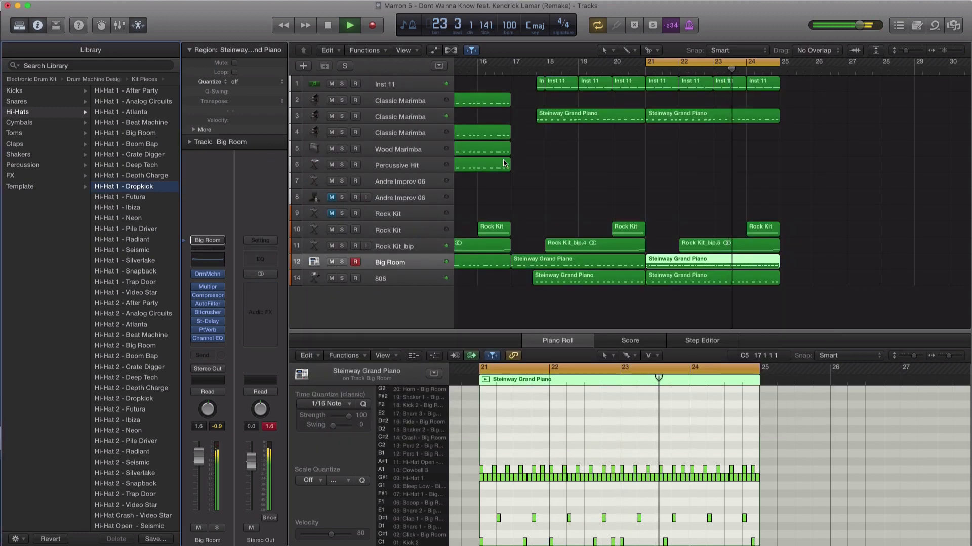
{"action": "key", "text": "space"}
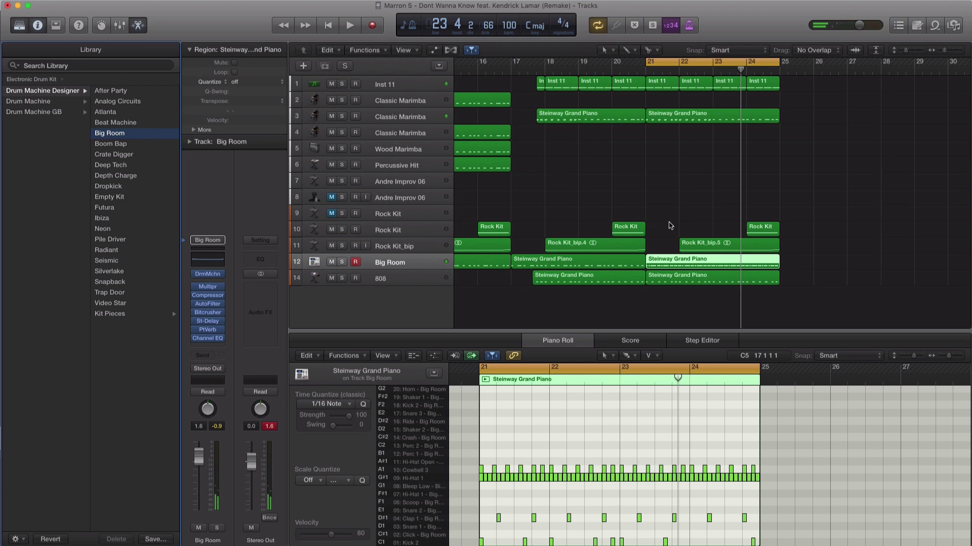
Create a software instrument track below the 808 track with the stereo ES2 synthesizer as its instrument.
{"action": "left_click", "coordinate": [303, 66]}
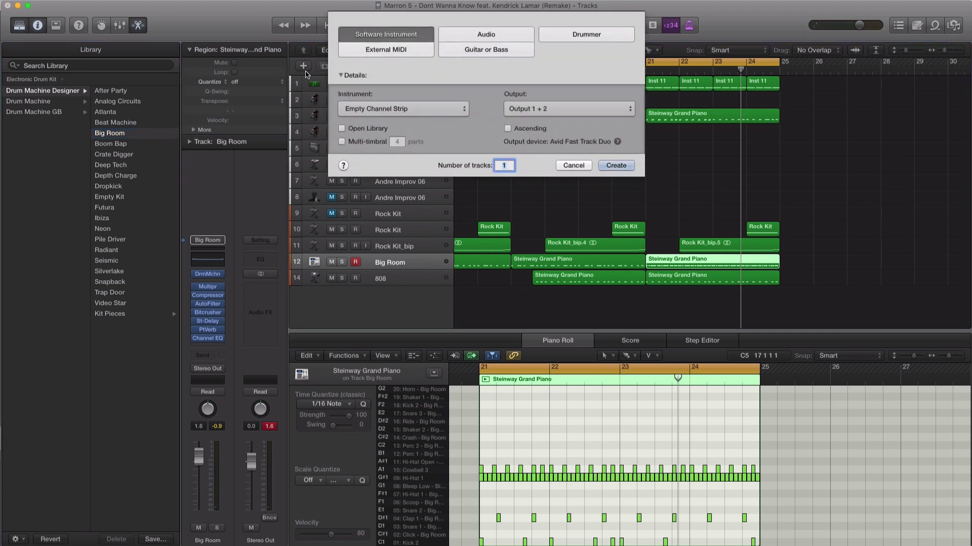
{"action": "key", "text": "Return"}
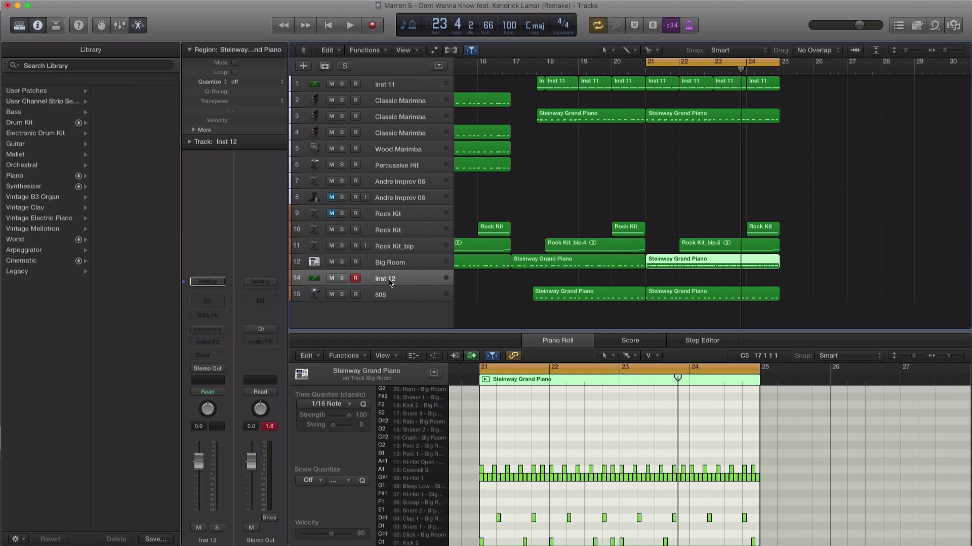
{"action": "left_click", "coordinate": [213, 333]}
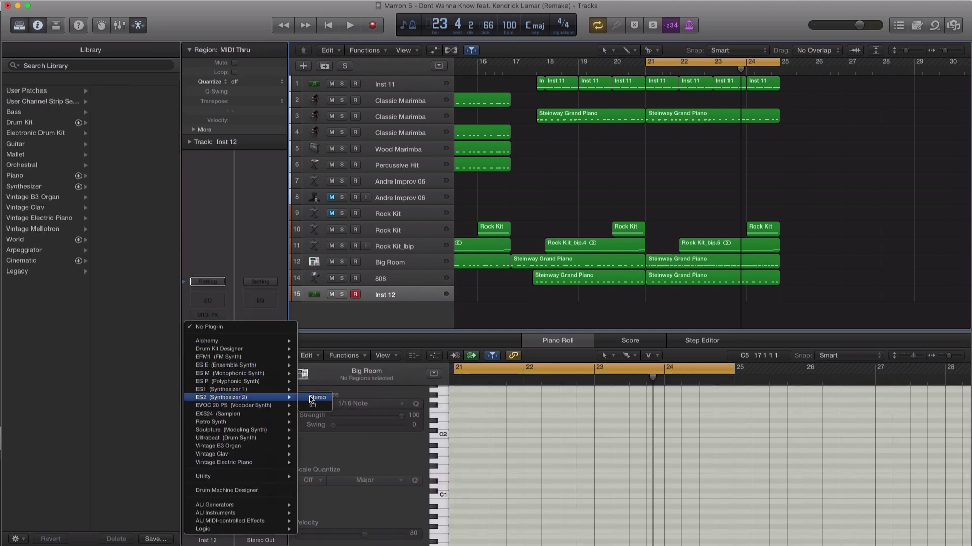
{"action": "left_click", "coordinate": [316, 399]}
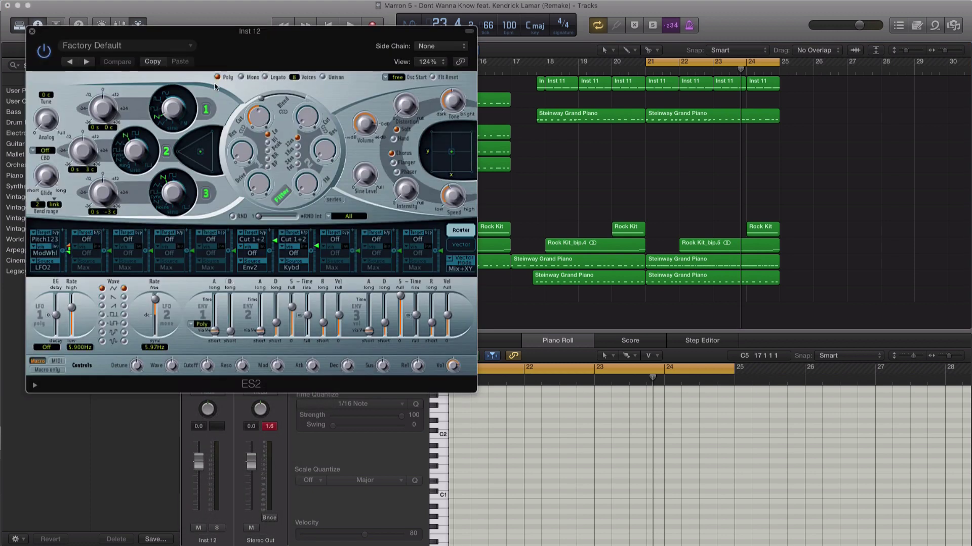
Load the Kygo - Firestone - Pad preset into ES2.
{"action": "left_click", "coordinate": [121, 47]}
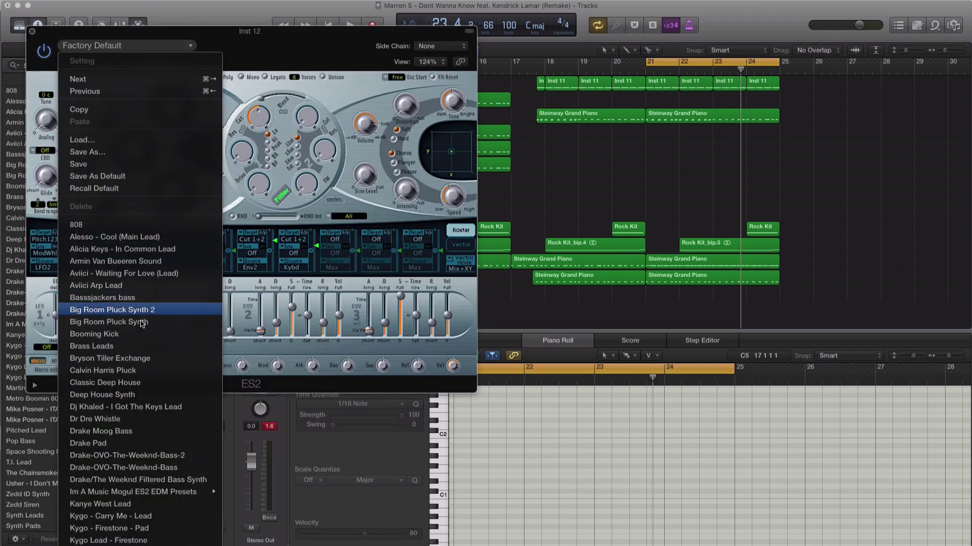
{"action": "scroll", "coordinate": [136, 349], "scroll_direction": "down", "scroll_amount": 5}
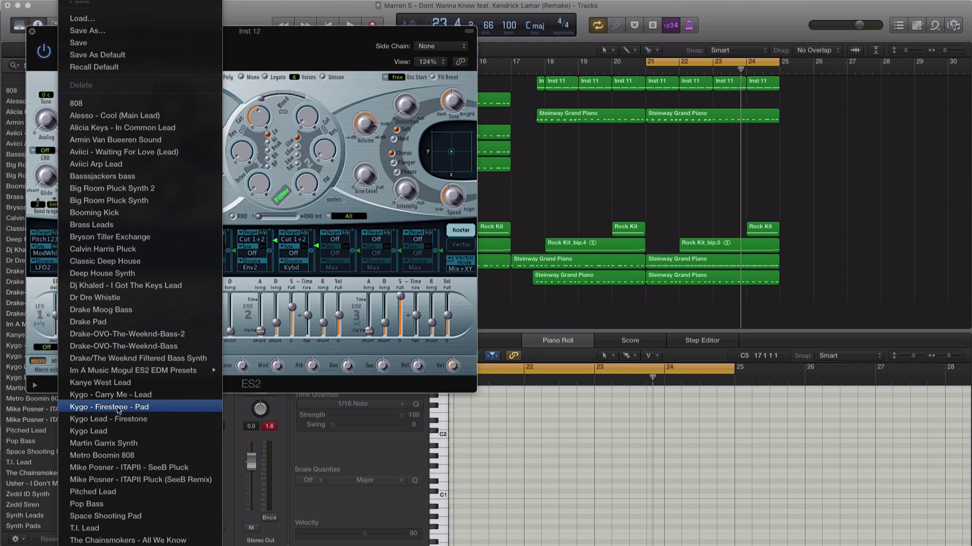
{"action": "left_click", "coordinate": [118, 407]}
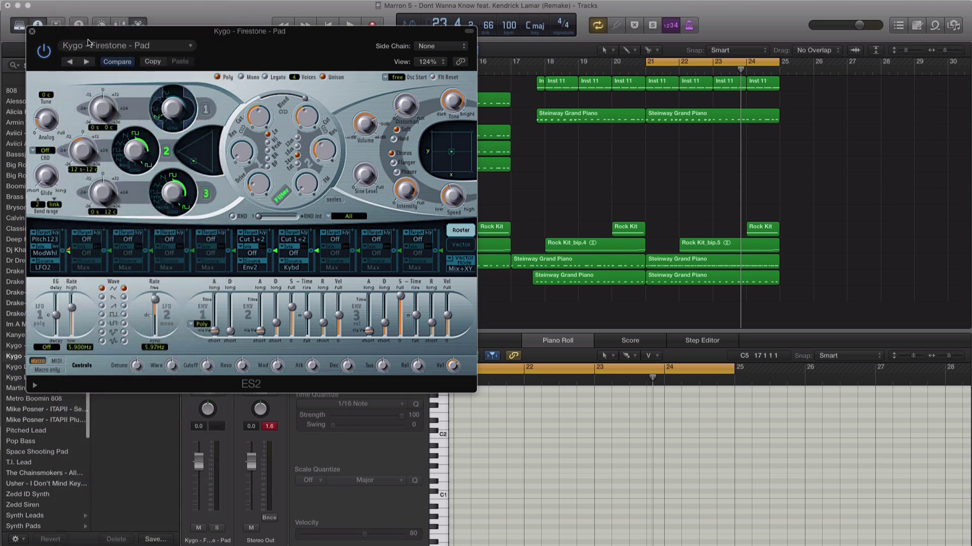
Copy the Classic Marimba region at bar 21 onto the new pad track and close the ES2 window.
{"action": "left_click", "coordinate": [695, 142]}
{"action": "left_click_drag", "start_coordinate": [694, 125], "coordinate": [694, 303]}
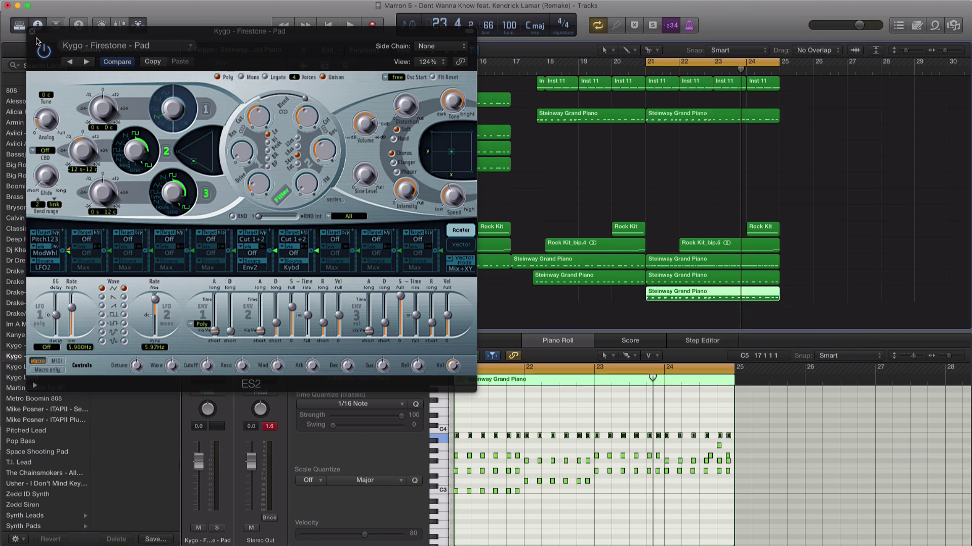
{"action": "left_click", "coordinate": [32, 31]}
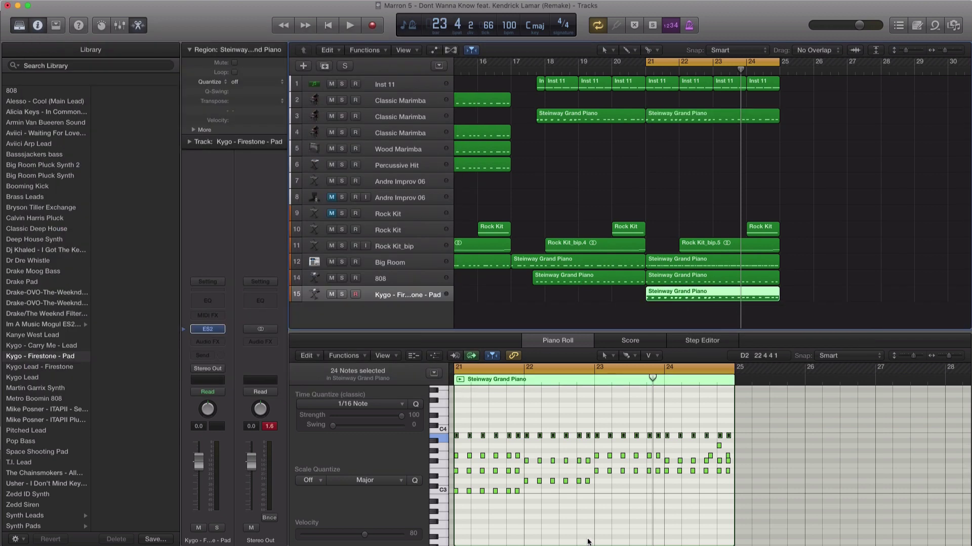
Delete the lowest row of notes in bar 21 of the pad region, then solo the pad track and play it briefly.
{"action": "left_click_drag", "start_coordinate": [546, 502], "coordinate": [455, 491]}
{"action": "key", "text": "Delete"}
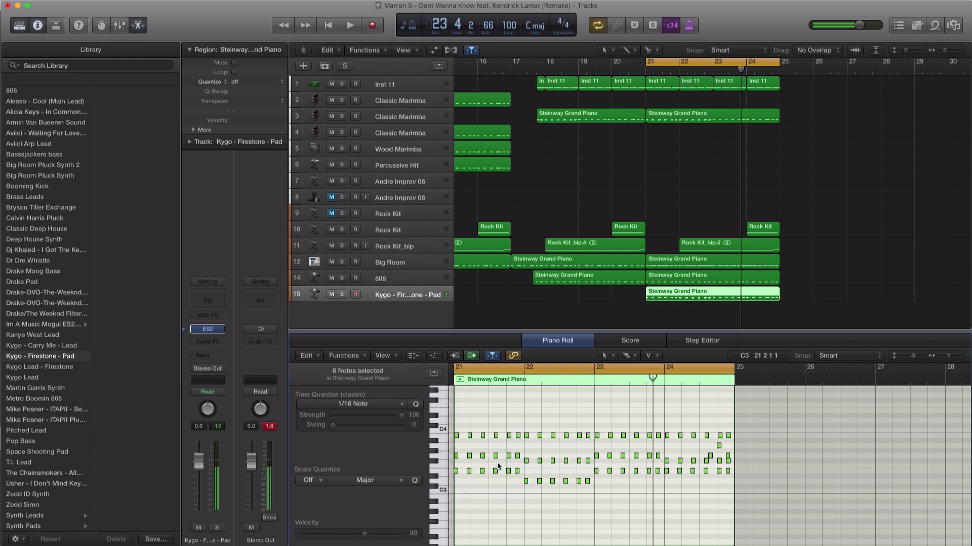
{"action": "key", "text": "s"}
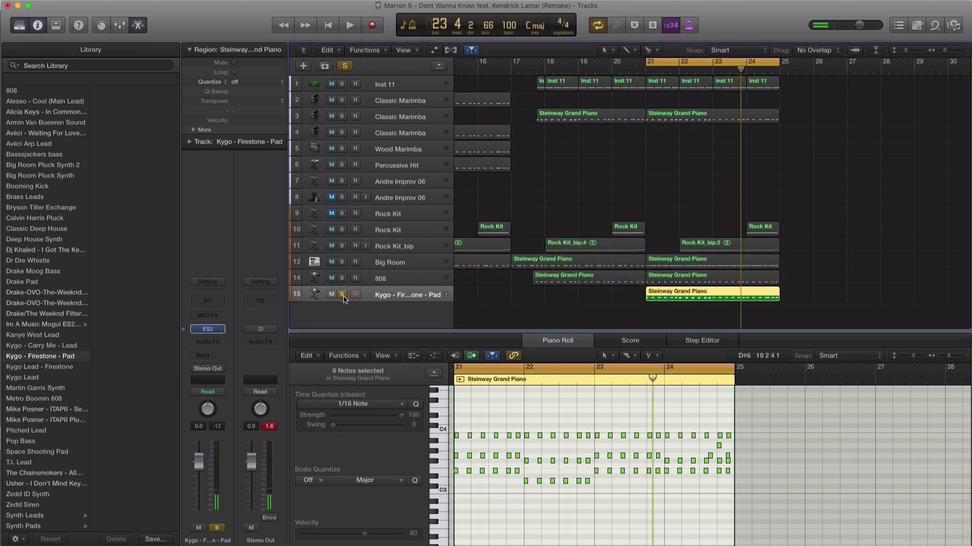
{"action": "key", "text": "space"}
{"action": "key", "text": "space"}
Delete the repeated chord notes in bars 21 to 23 of the pad region, keeping only each bar's first chord.
{"action": "left_click_drag", "start_coordinate": [465, 423], "coordinate": [499, 487]}
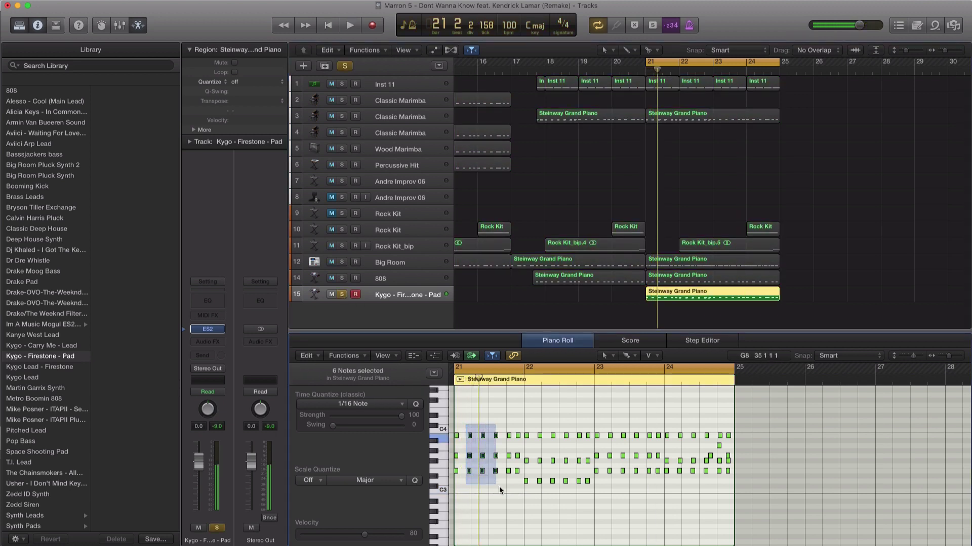
{"action": "key", "text": "Delete"}
{"action": "left_click_drag", "start_coordinate": [536, 426], "coordinate": [659, 412]}
{"action": "key", "text": "Delete"}
{"action": "key", "text": "Delete"}
{"action": "left_click", "coordinate": [587, 435]}
{"action": "key", "text": "Delete"}
Delete the repeated notes in bar 24 and lengthen the four remaining chords so that each fills its whole bar.
{"action": "left_click", "coordinate": [680, 435]}
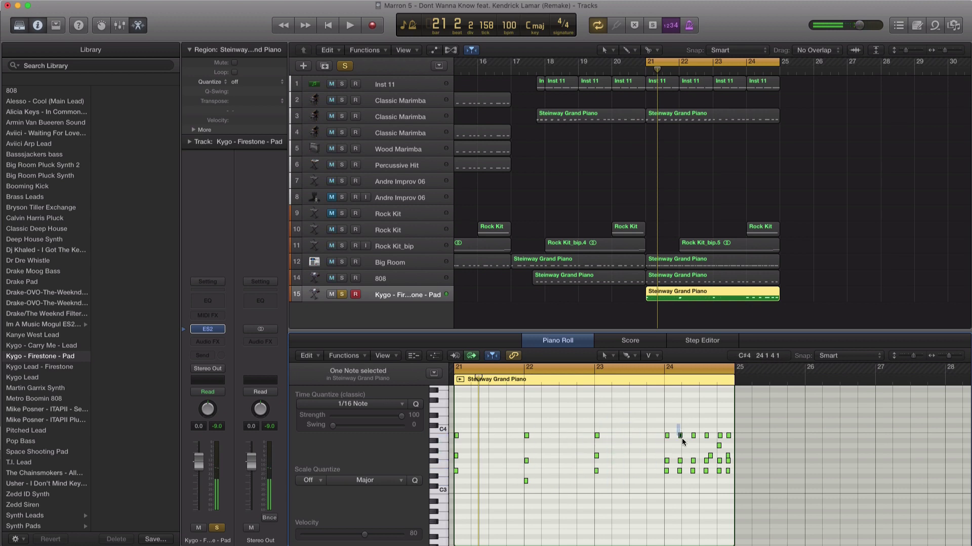
{"action": "left_click_drag", "start_coordinate": [724, 470], "coordinate": [587, 465]}
{"action": "key", "text": "Delete"}
{"action": "key", "text": "Delete"}
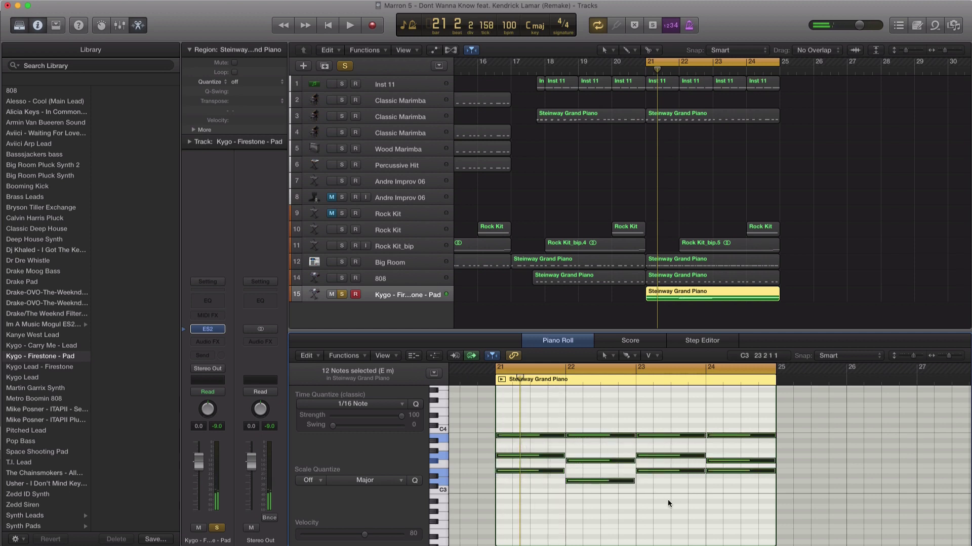
Transpose the pad region by +12 and lower the pad track's volume to -5.0 dB while auditioning it.
{"action": "key", "text": "super+Right"}
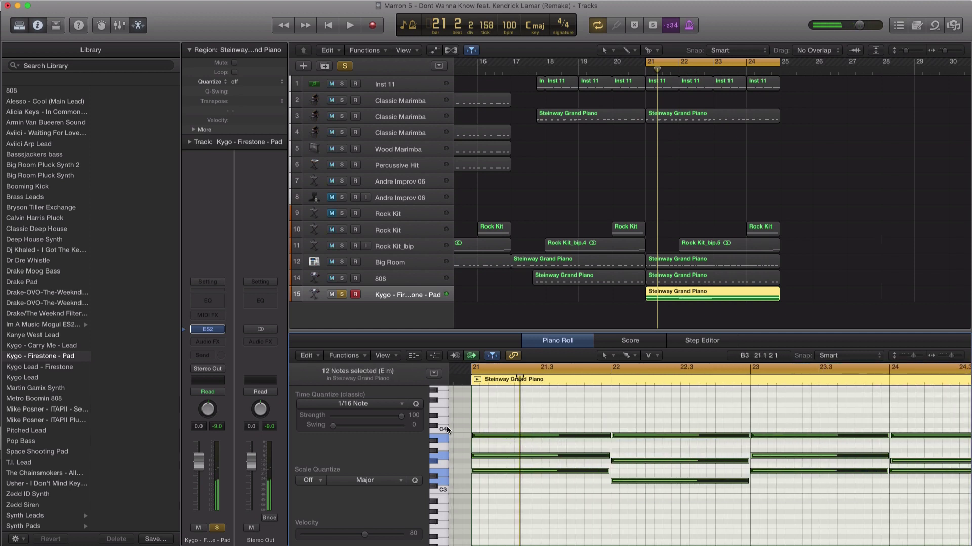
{"action": "key", "text": "space"}
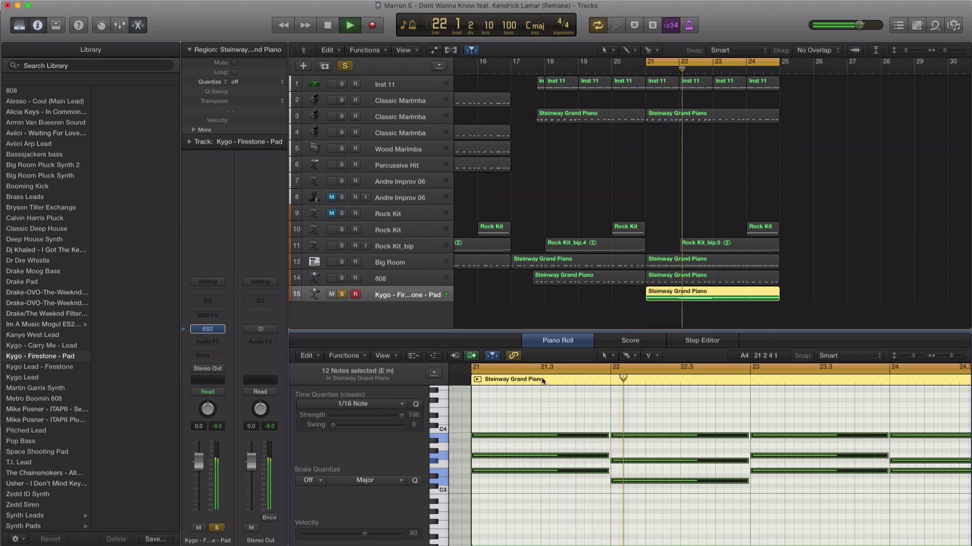
{"action": "key", "text": "space"}
{"action": "left_click", "coordinate": [668, 299]}
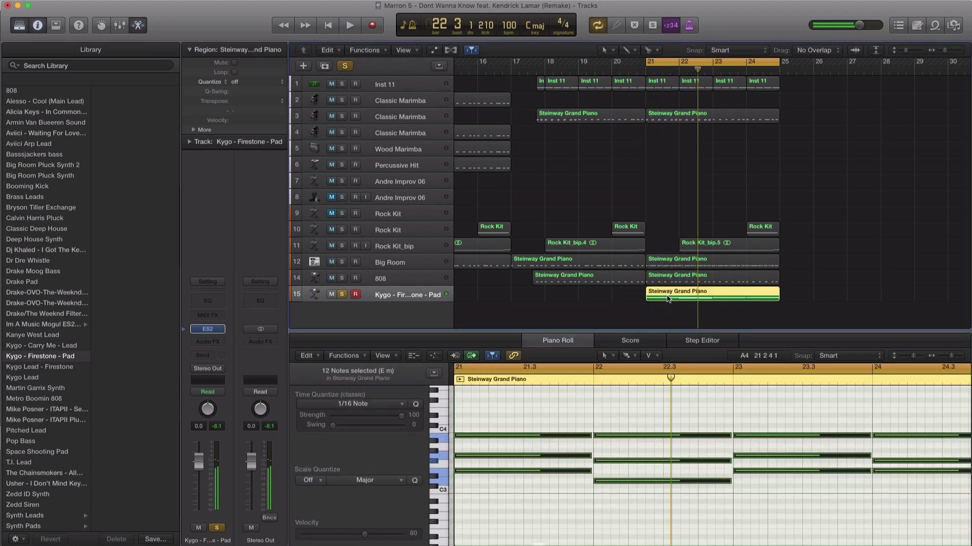
{"action": "left_click", "coordinate": [282, 100]}
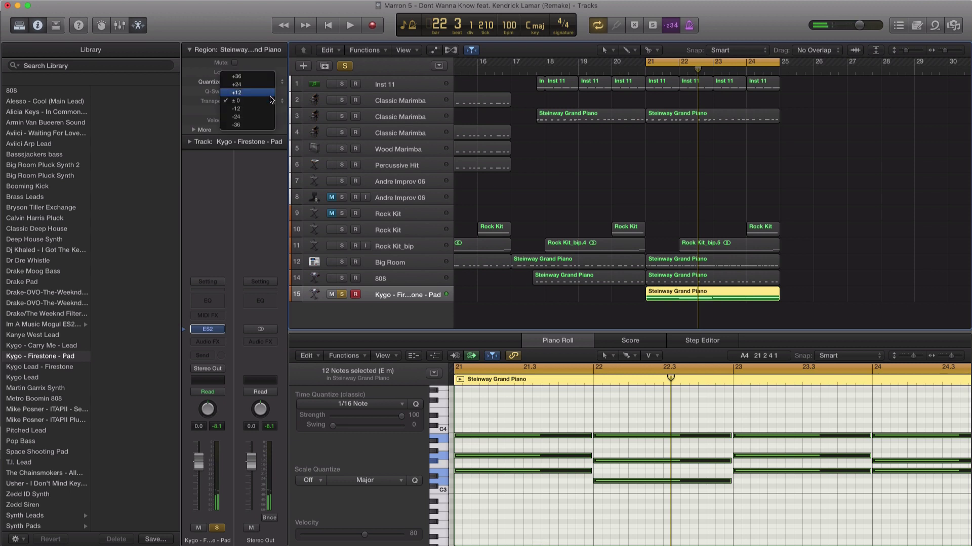
{"action": "left_click", "coordinate": [256, 95]}
{"action": "key", "text": "space"}
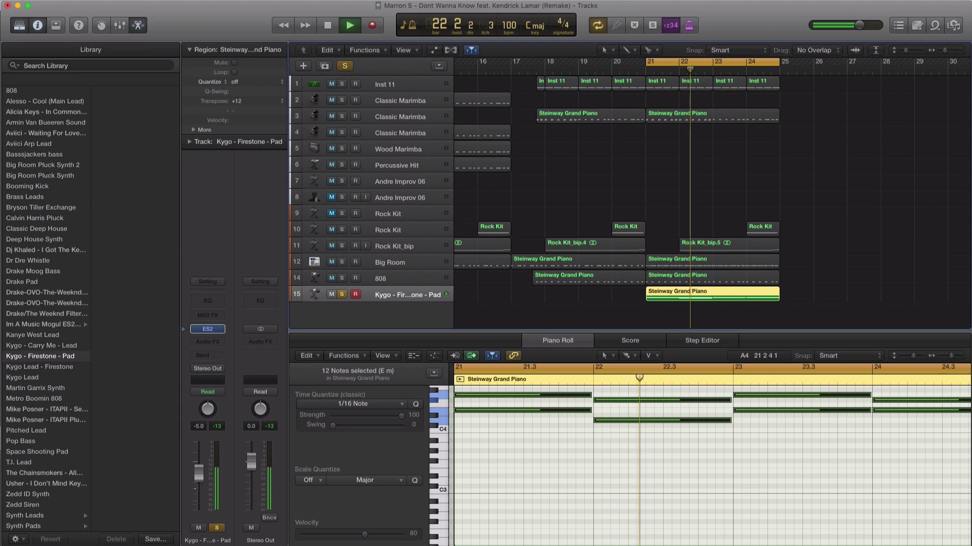
{"action": "key", "text": "space"}
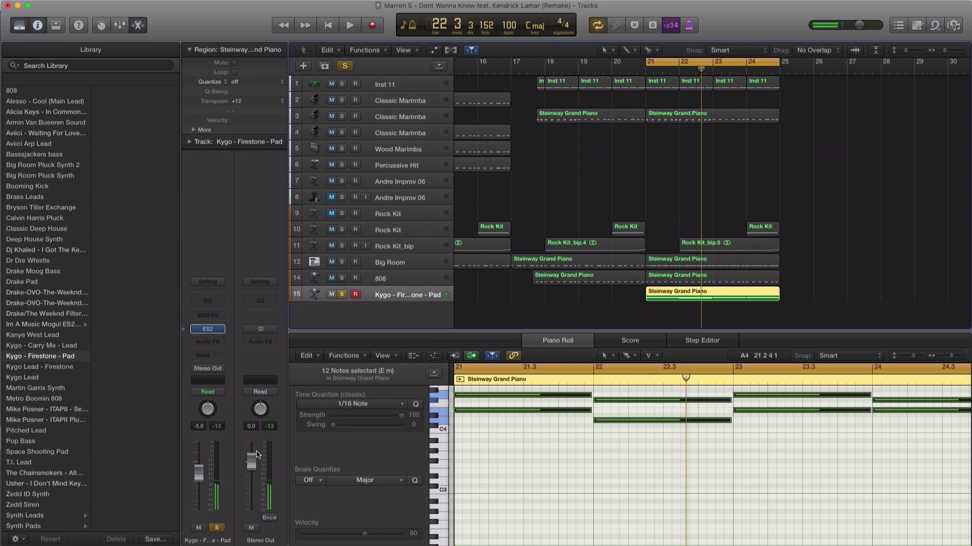
Insert a Compressor on the pad track, play the pad briefly and move the plug-in window clear of the top tracks.
{"action": "left_click", "coordinate": [222, 345]}
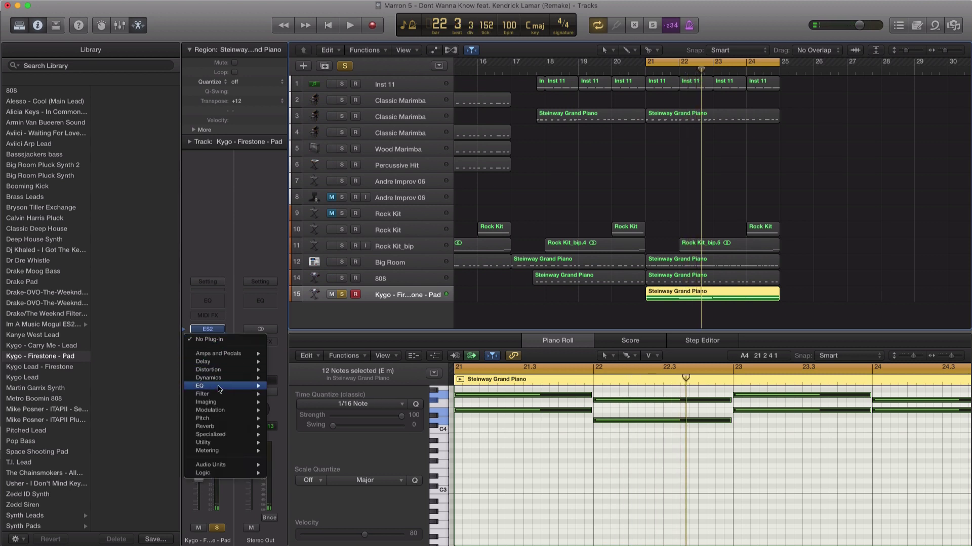
{"action": "mouse_move", "coordinate": [228, 378]}
{"action": "mouse_move", "coordinate": [296, 389]}
{"action": "left_click", "coordinate": [359, 391]}
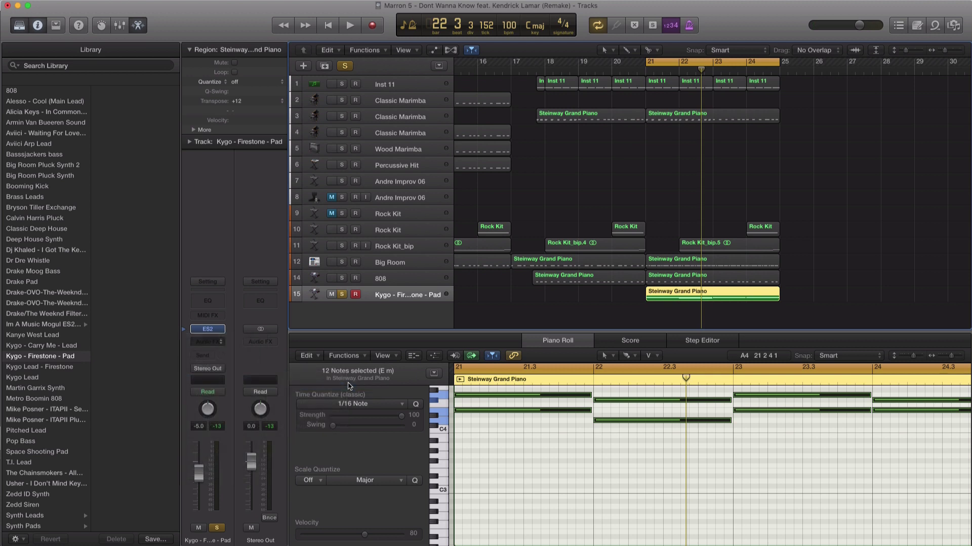
{"action": "key", "text": "space"}
{"action": "left_click_drag", "start_coordinate": [384, 77], "coordinate": [403, 83]}
{"action": "key", "text": "space"}
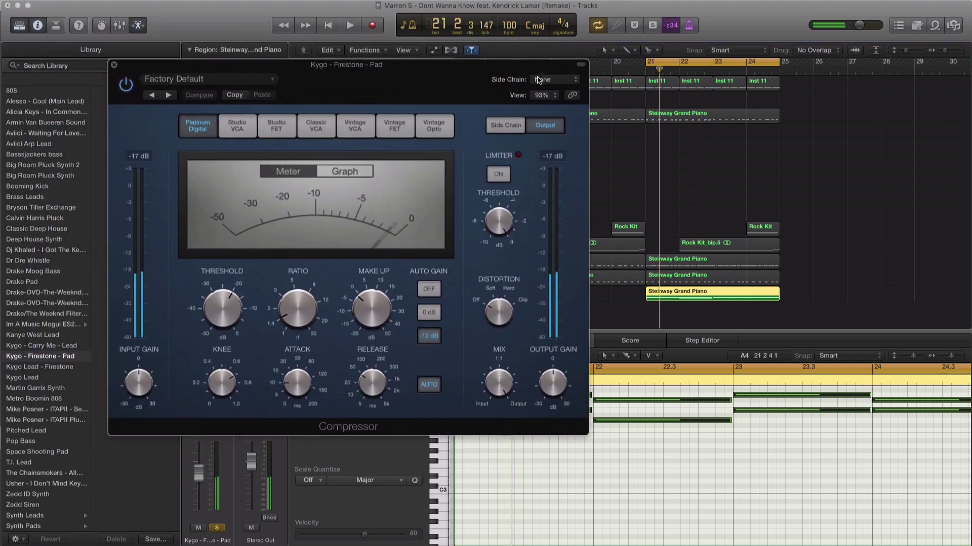
{"action": "left_click_drag", "start_coordinate": [467, 77], "coordinate": [571, 157]}
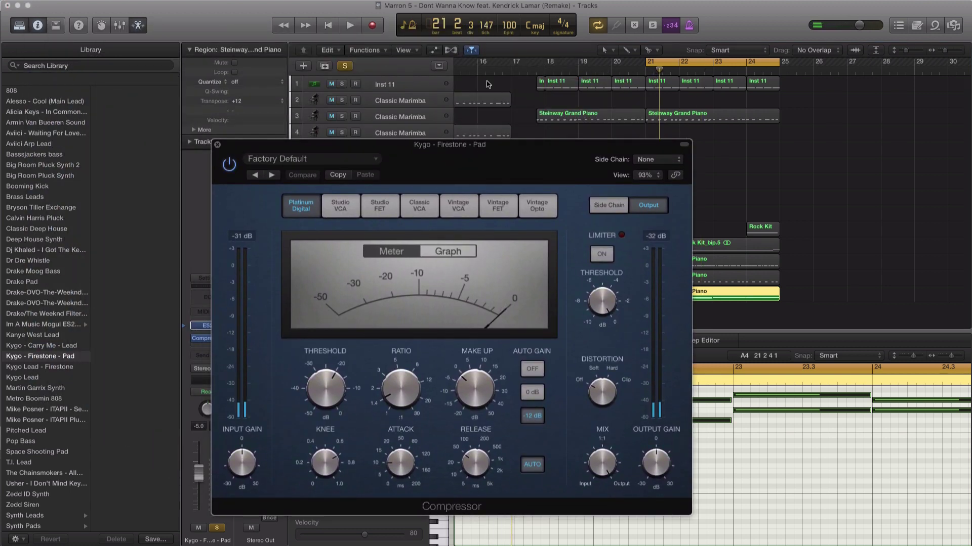
Set the Compressor's side chain to Bus 64 with Peak detection, auto release off and a 2.0 ms attack.
{"action": "left_click", "coordinate": [648, 162]}
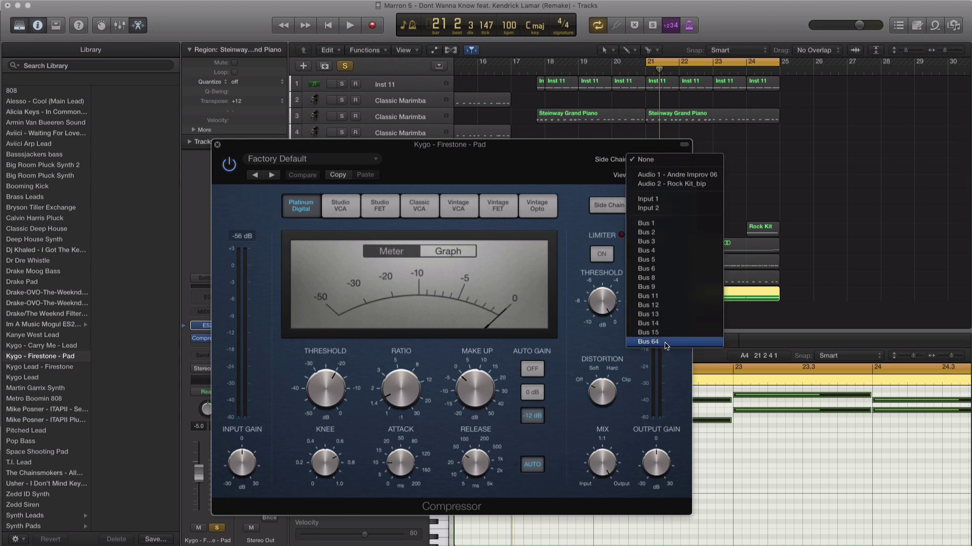
{"action": "left_click", "coordinate": [665, 347]}
{"action": "key", "text": "space"}
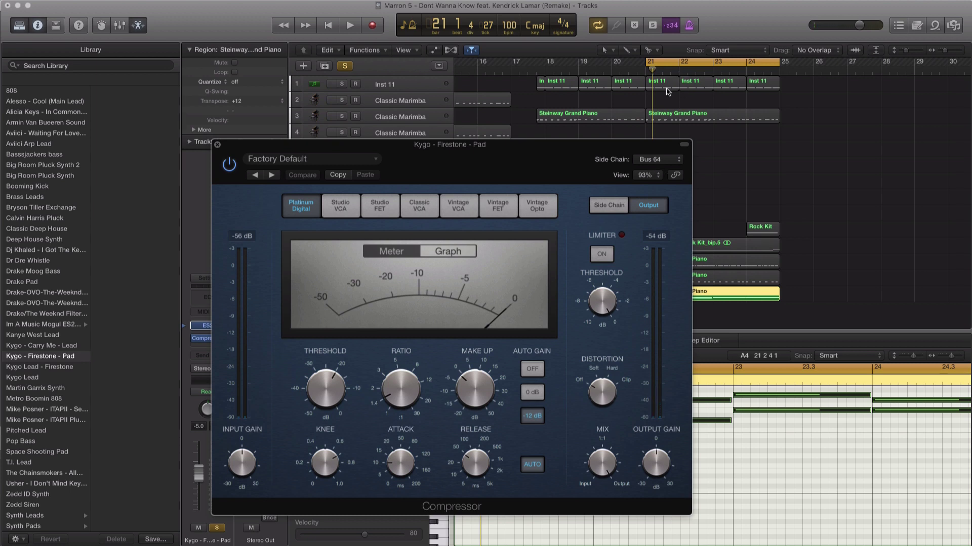
{"action": "key", "text": "space"}
{"action": "left_click", "coordinate": [603, 211]}
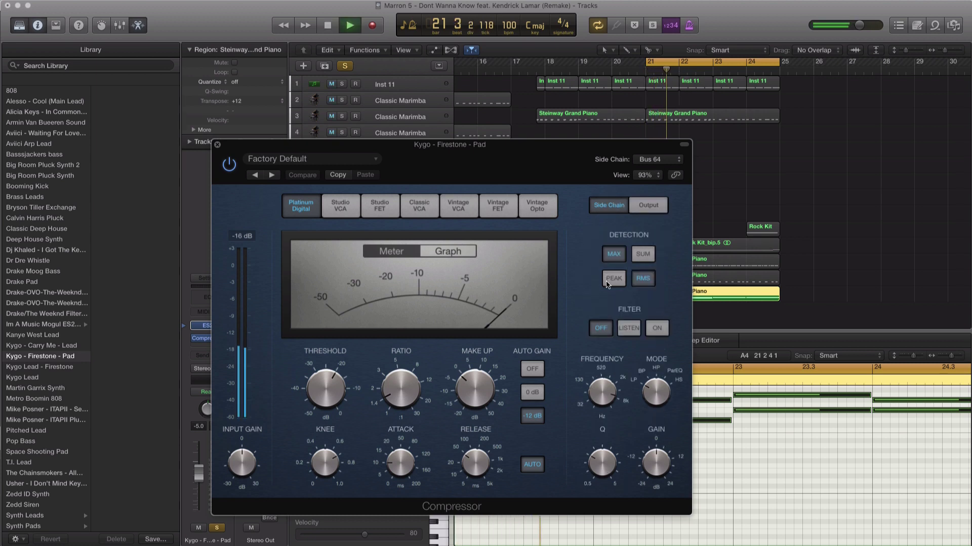
{"action": "key", "text": "space"}
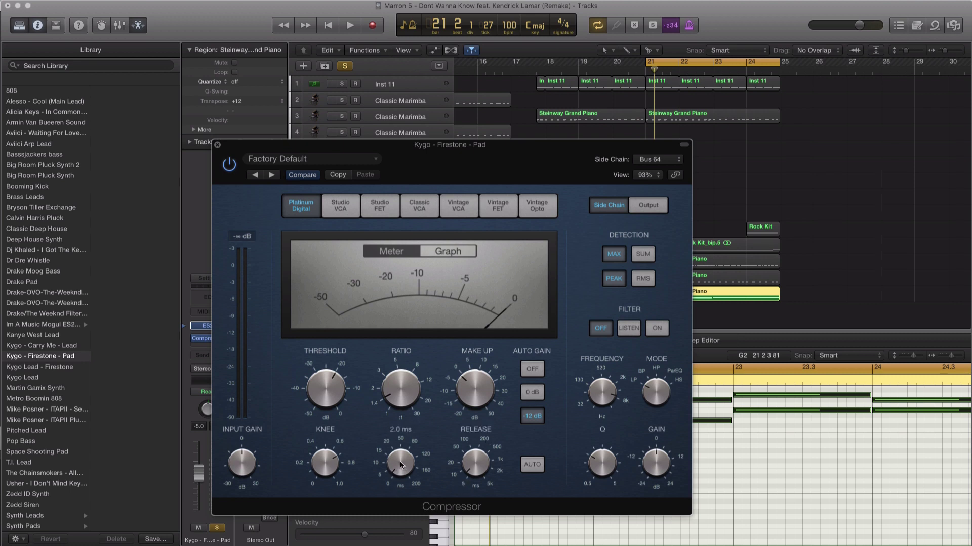
Raise the Compressor's ratio to about 5:1 and lower its threshold below -30 dB during playback.
{"action": "left_click_drag", "start_coordinate": [409, 382], "coordinate": [396, 355]}
{"action": "key", "text": "space"}
{"action": "left_click_drag", "start_coordinate": [327, 389], "coordinate": [320, 412]}
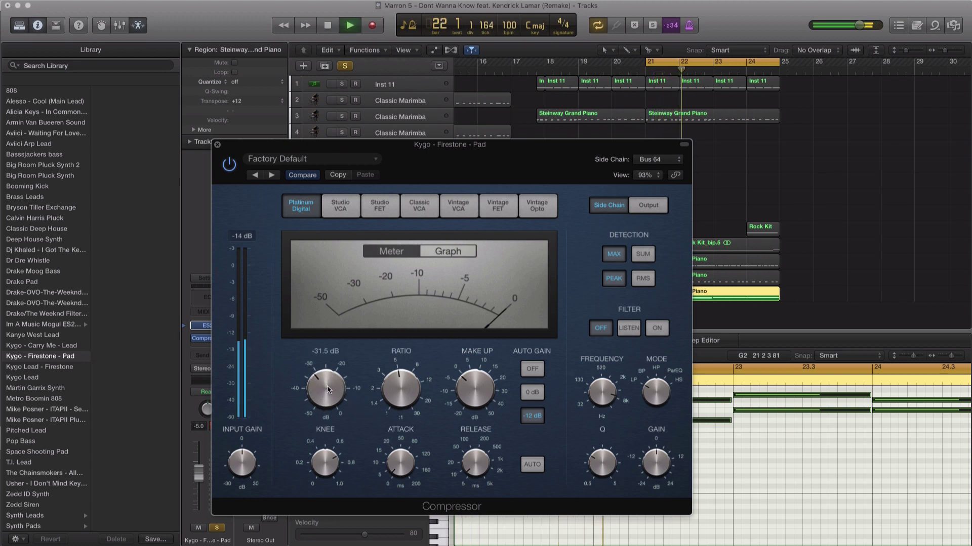
{"action": "key", "text": "space"}
Solo Inst 11 with the pad and, during playback, lower the pad's volume to about -17.4 dB and refine the Compressor's attack.
{"action": "left_click", "coordinate": [342, 84]}
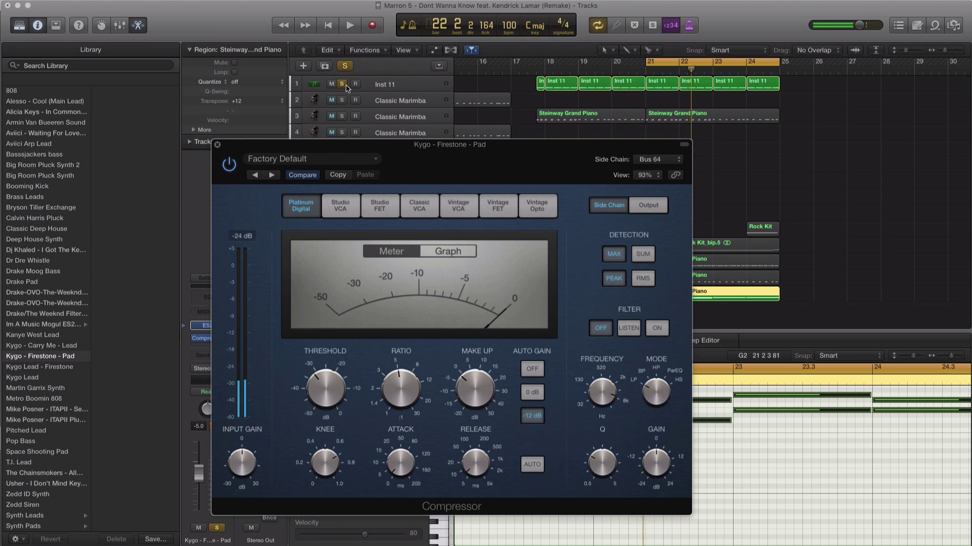
{"action": "key", "text": "space"}
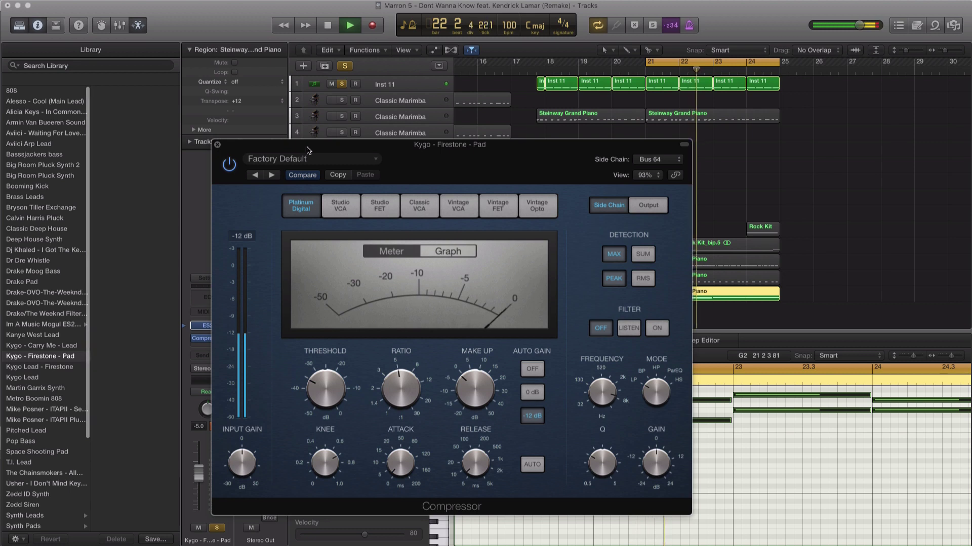
{"action": "left_click_drag", "start_coordinate": [449, 164], "coordinate": [539, 123]}
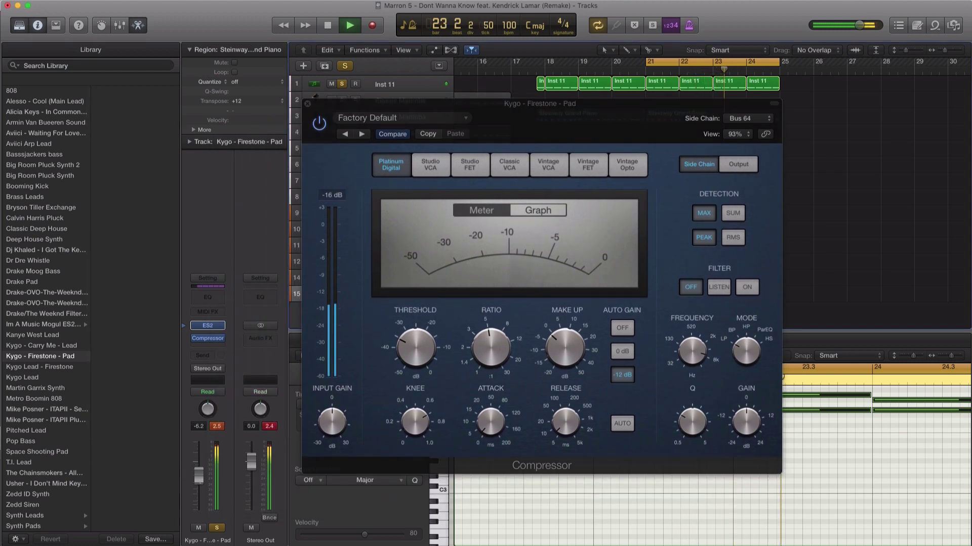
{"action": "left_click_drag", "start_coordinate": [199, 473], "coordinate": [198, 493]}
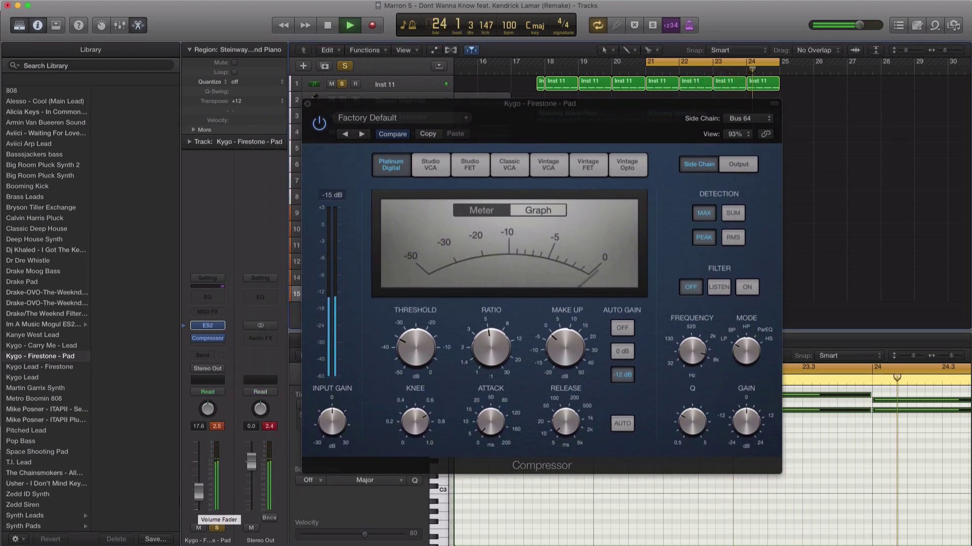
{"action": "left_click_drag", "start_coordinate": [481, 426], "coordinate": [480, 417]}
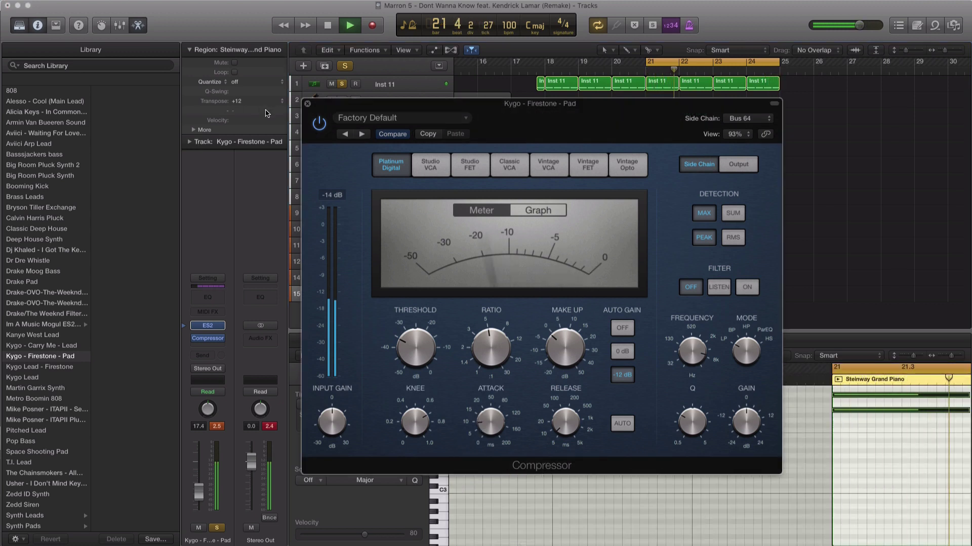
{"action": "left_click", "coordinate": [315, 126]}
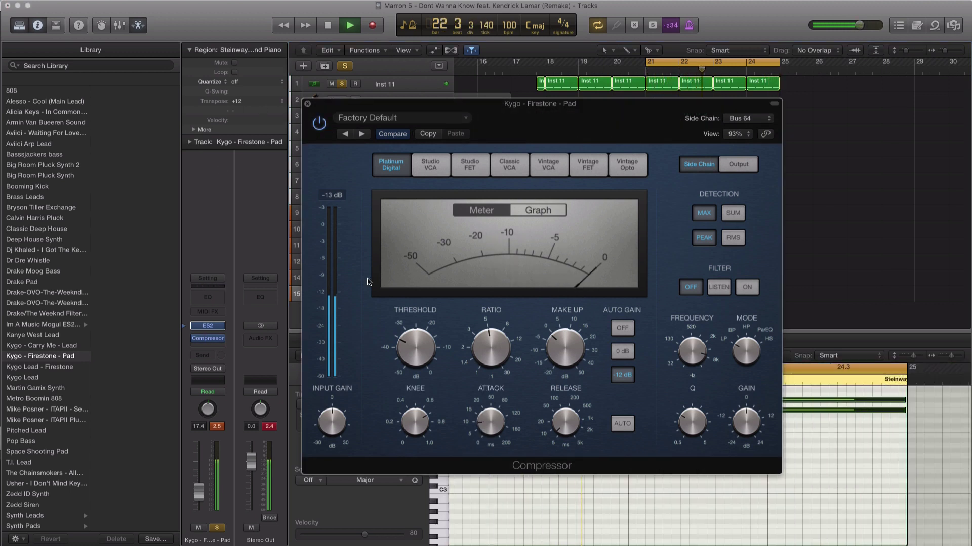
Turn the Compressor's auto gain off, lower its threshold to about -37.5 dB and raise the ratio to 10.0:1 during playback.
{"action": "left_click", "coordinate": [316, 124]}
{"action": "left_click", "coordinate": [622, 331]}
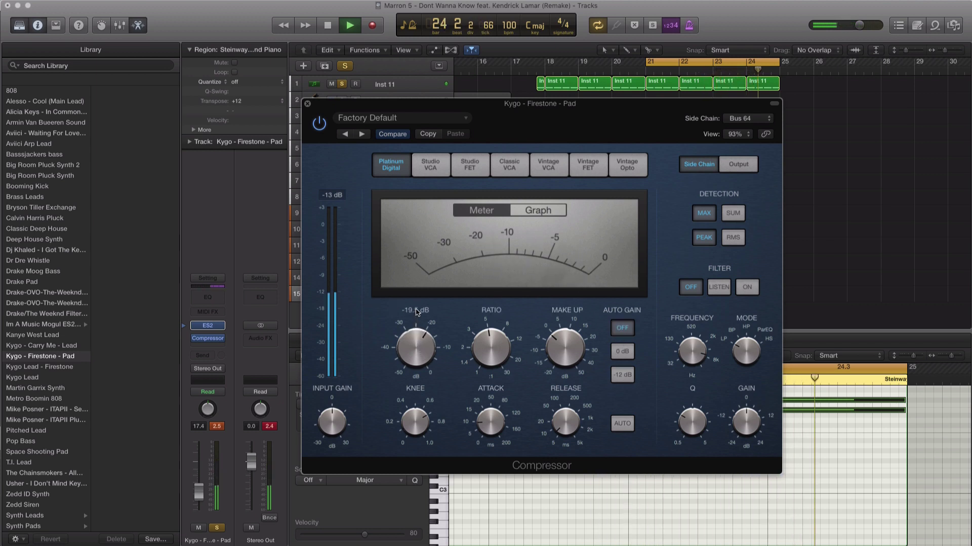
{"action": "left_click_drag", "start_coordinate": [416, 312], "coordinate": [416, 355]}
{"action": "left_click_drag", "start_coordinate": [492, 348], "coordinate": [491, 324]}
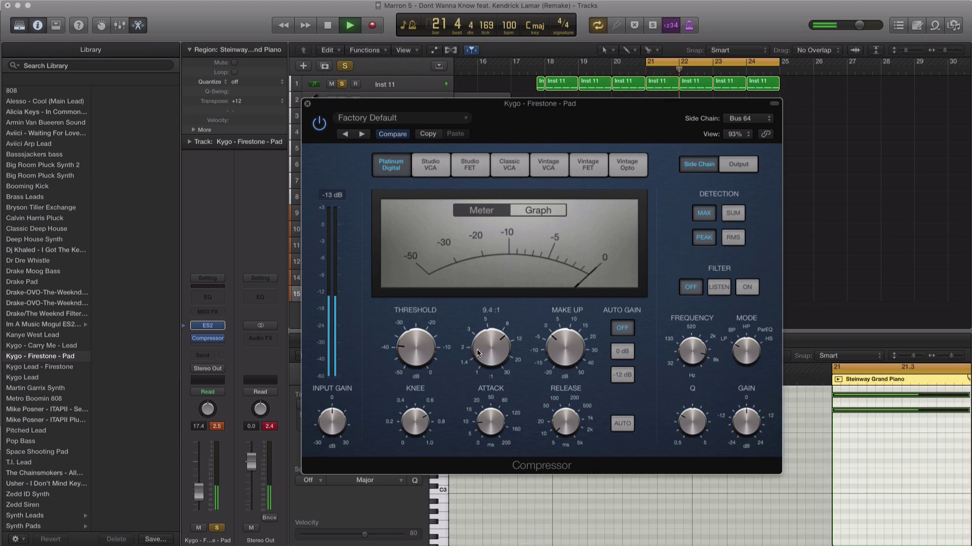
{"action": "key", "text": "space"}
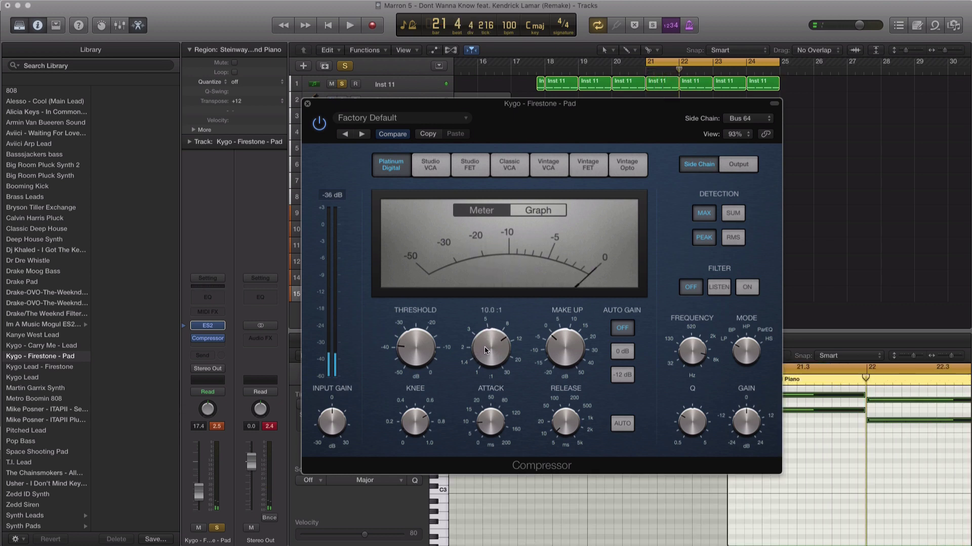
Set the Compressor's attack to 7.5 ms while auditioning the soloed pad and Inst 11.
{"action": "key", "text": "space"}
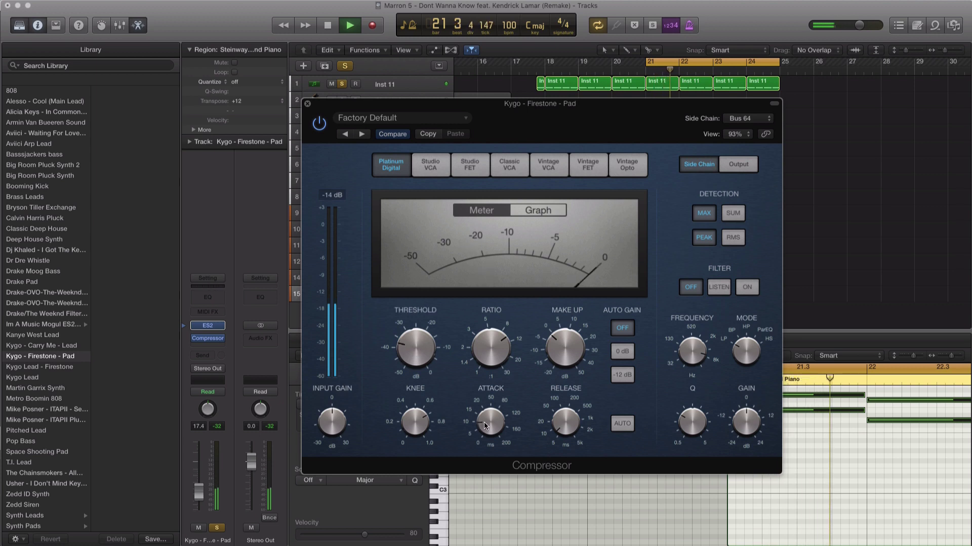
{"action": "left_click_drag", "start_coordinate": [483, 426], "coordinate": [484, 428]}
{"action": "key", "text": "space"}
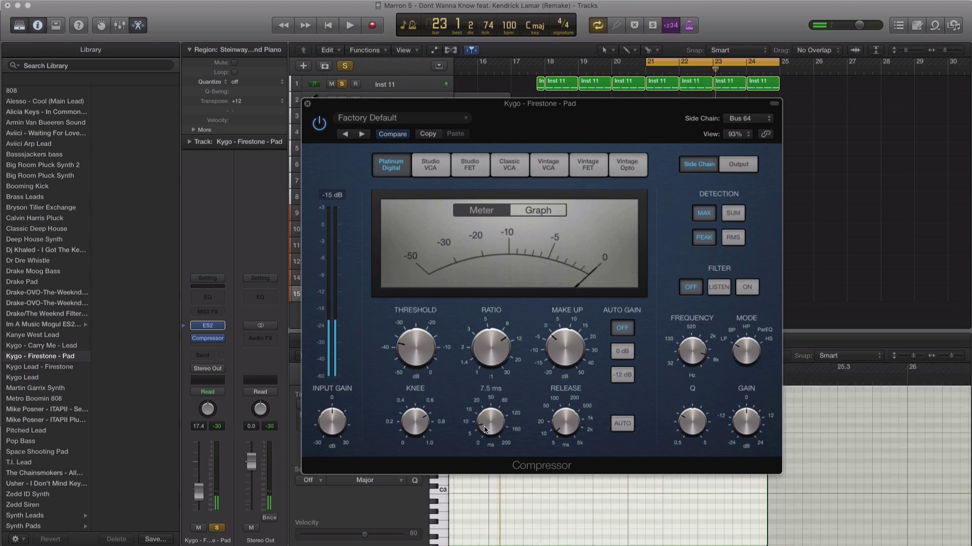
{"action": "key", "text": "space"}
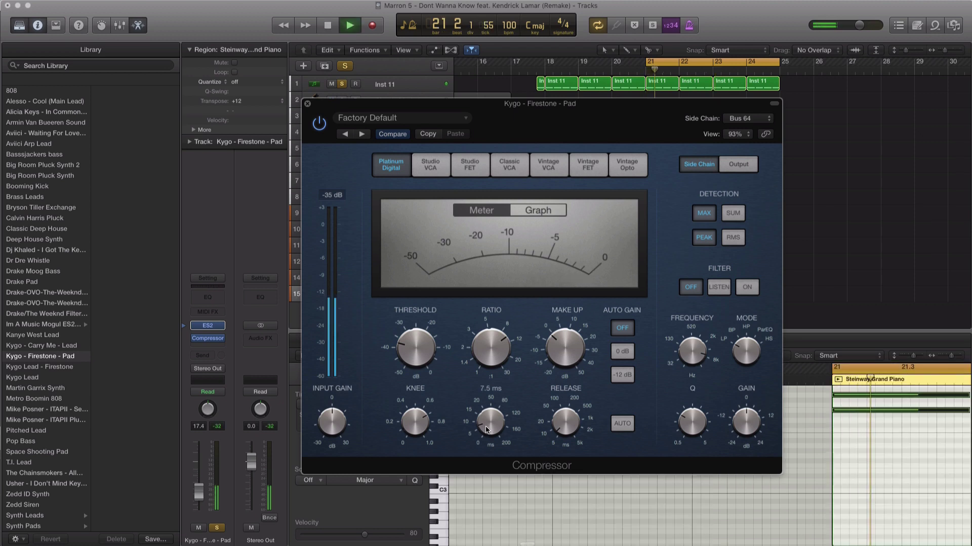
{"action": "key", "text": "space"}
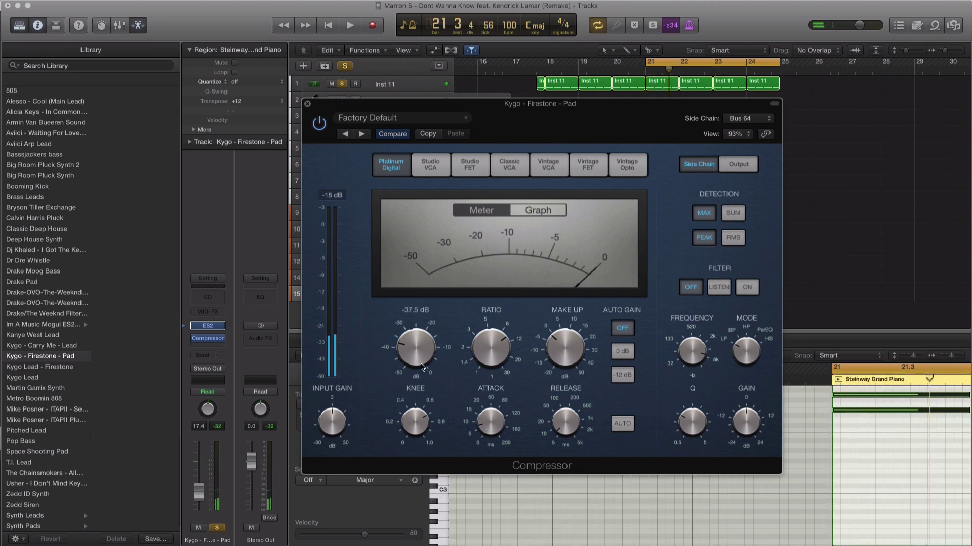
Compare the pad with the Compressor bypassed and active, raise its volume to about -10.6 dB and close the plug-in window.
{"action": "key", "text": "space"}
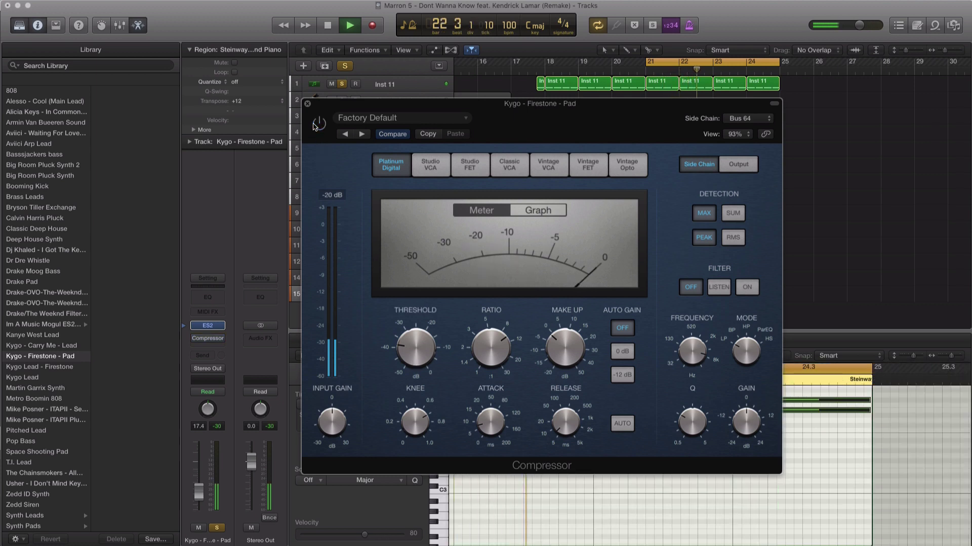
{"action": "key", "text": "super+w"}
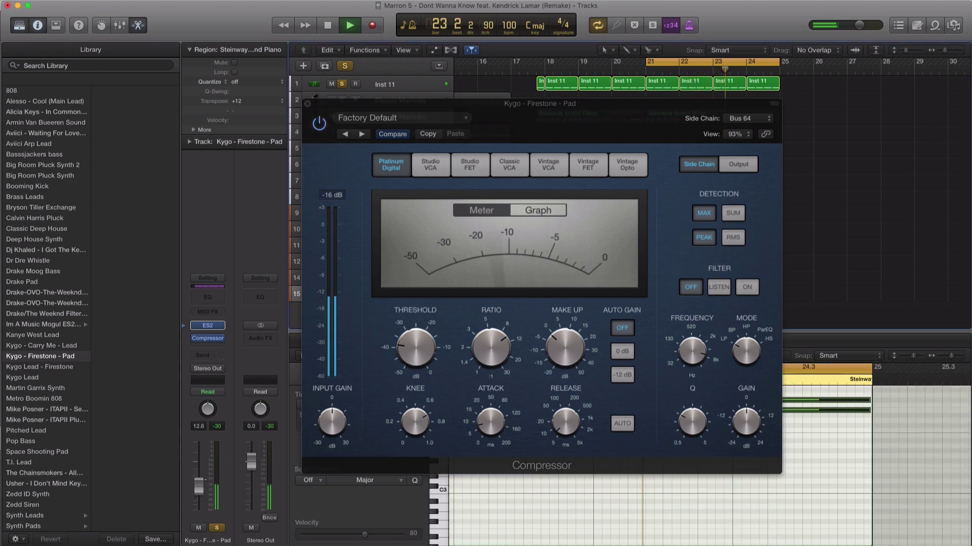
{"action": "left_click", "coordinate": [323, 125]}
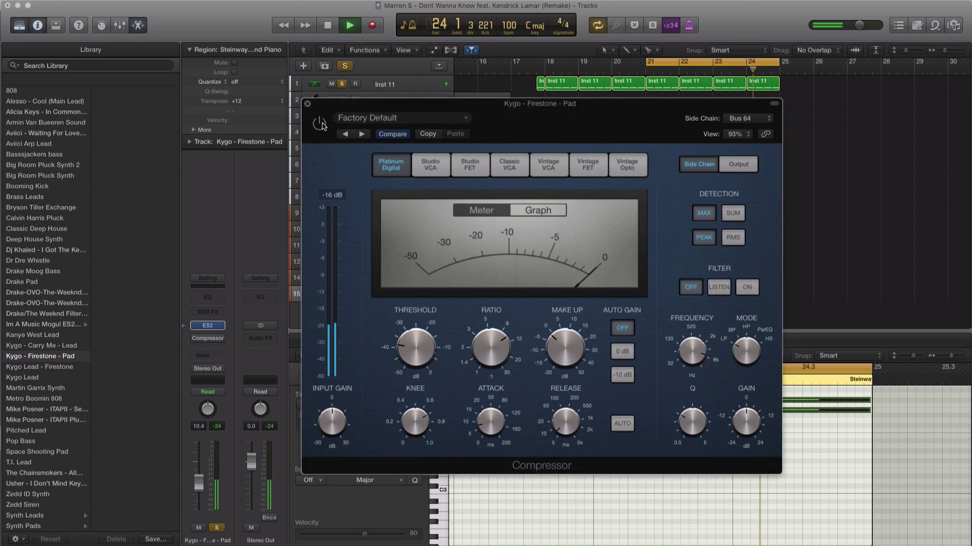
{"action": "key", "text": "super+w"}
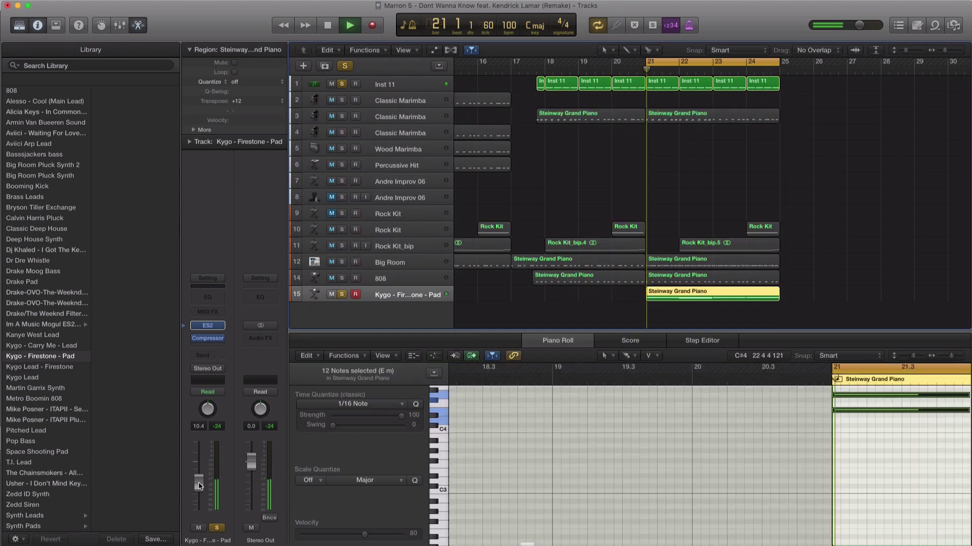
{"action": "key", "text": "space"}
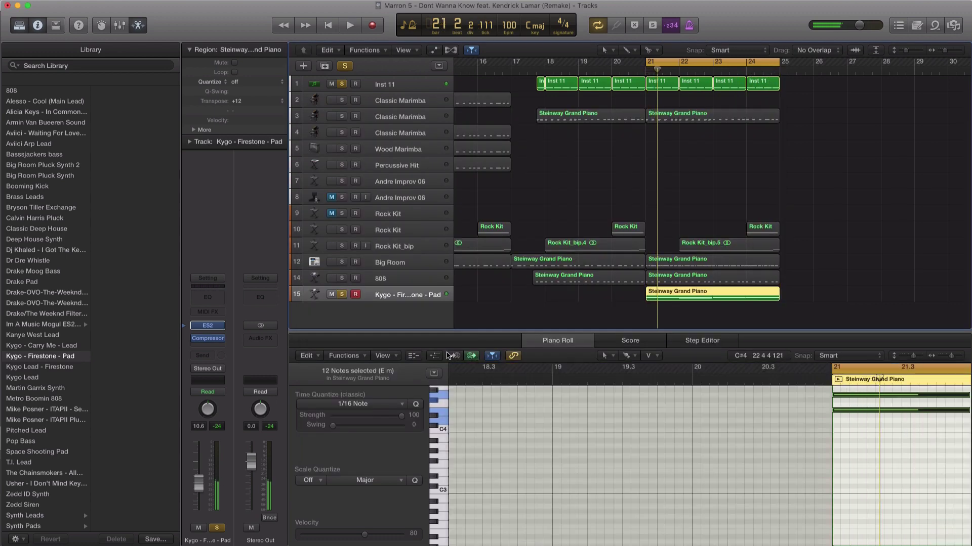
Turn the solos off, set the pad's volume to about -9.6 dB in the full mix and check it with the 808 briefly muted.
{"action": "left_click", "coordinate": [341, 296]}
{"action": "key", "text": "space"}
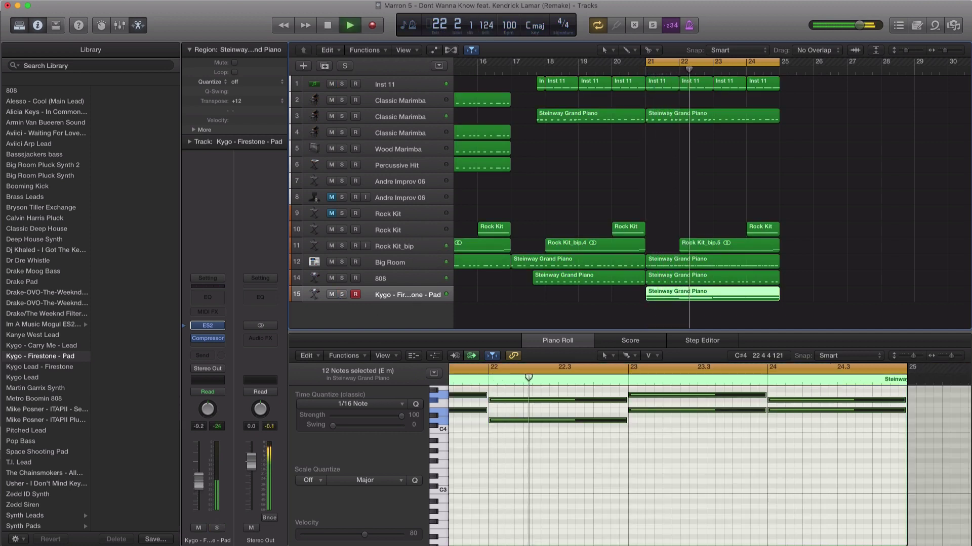
{"action": "left_click_drag", "start_coordinate": [198, 488], "coordinate": [197, 485]}
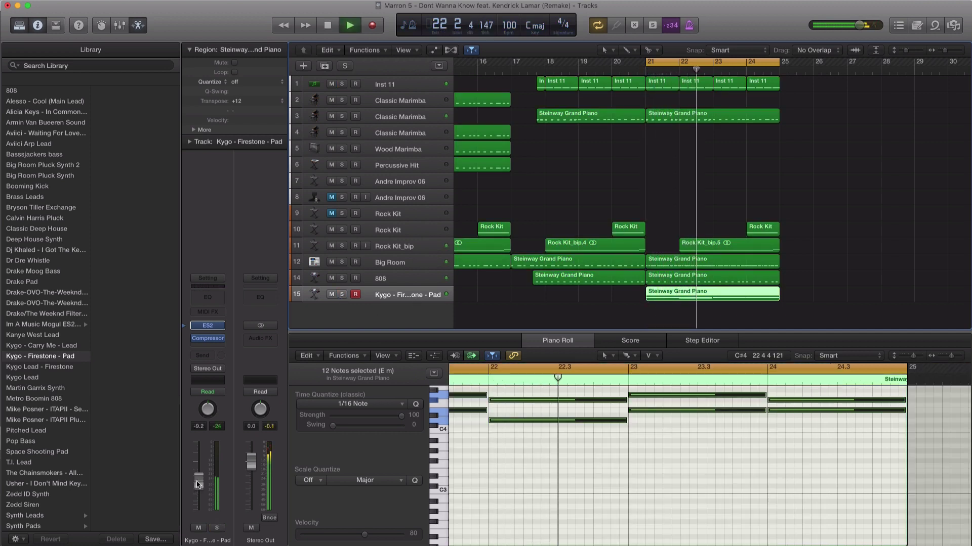
{"action": "left_click", "coordinate": [331, 279]}
{"action": "left_click", "coordinate": [332, 278]}
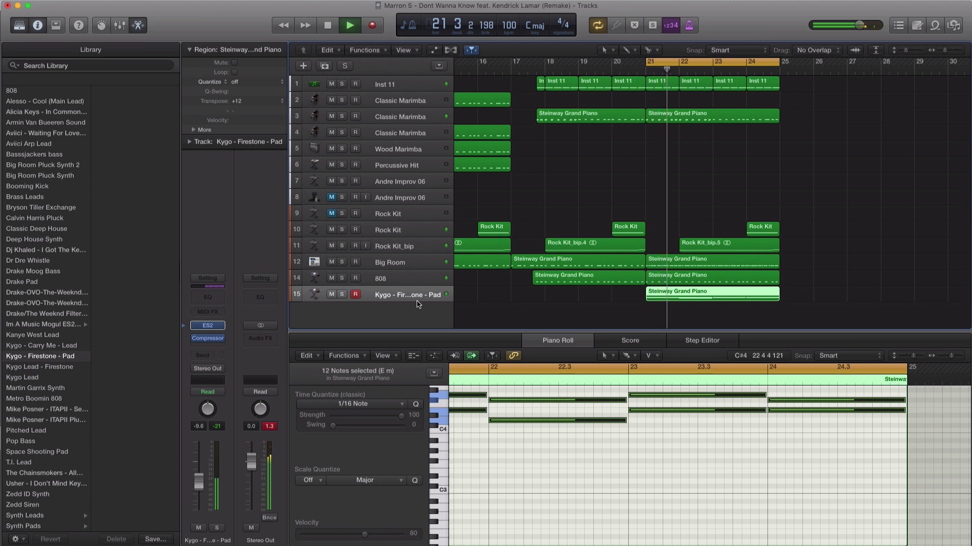
{"action": "key", "text": "space"}
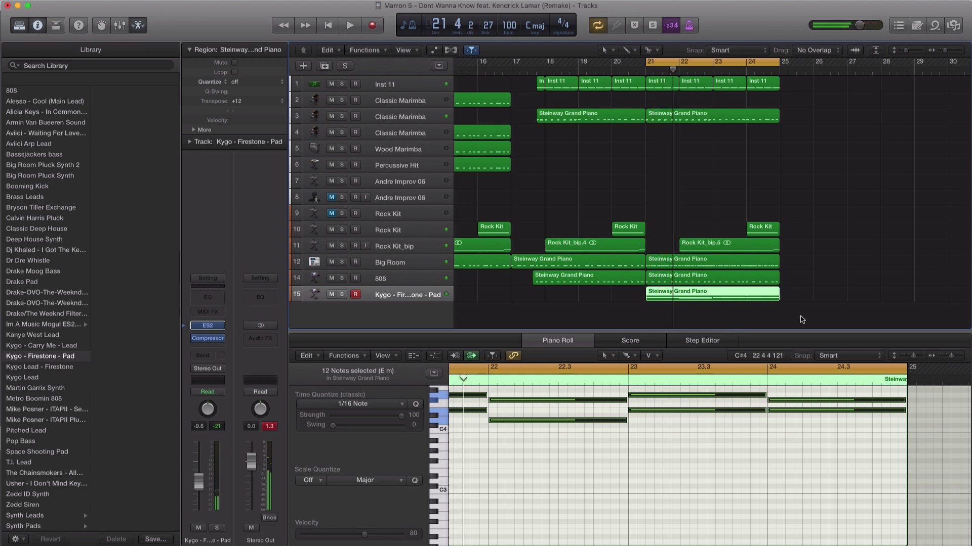
Copy all regions of the bar 21–24 section to bars 25–28.
{"action": "left_click_drag", "start_coordinate": [802, 320], "coordinate": [904, 64]}
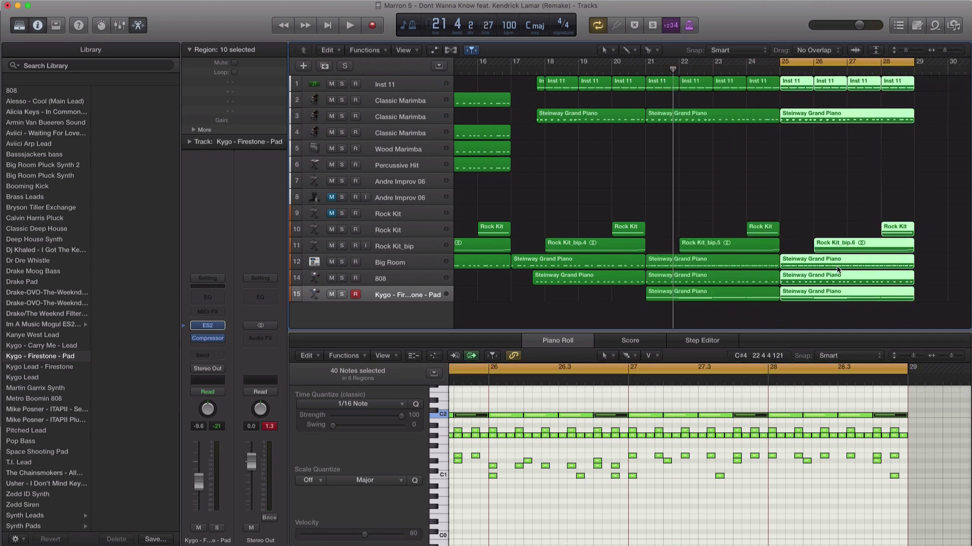
{"action": "left_click", "coordinate": [826, 318]}
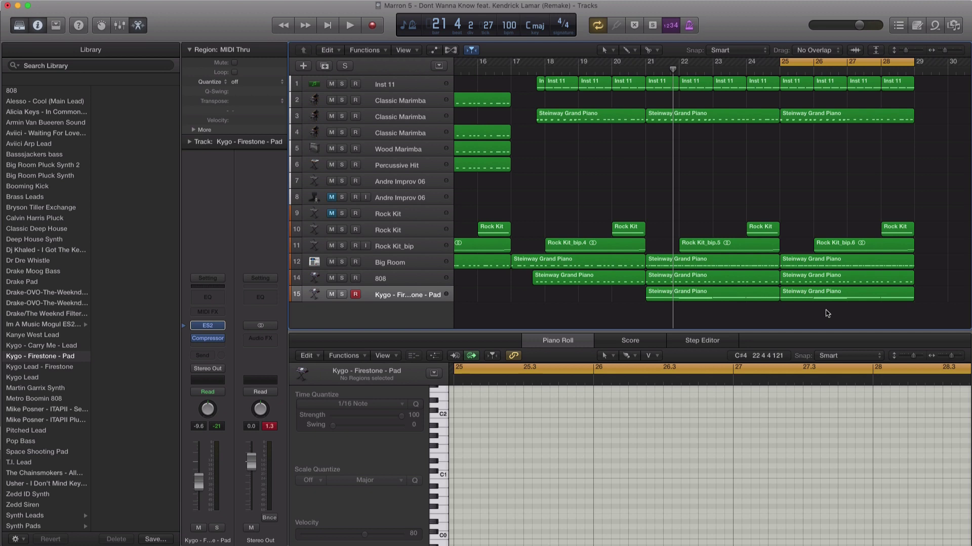
In the Big Room region starting at bar 25, reduce the Kick 2 notes to one on each beat of bar 25.
{"action": "left_click", "coordinate": [818, 263]}
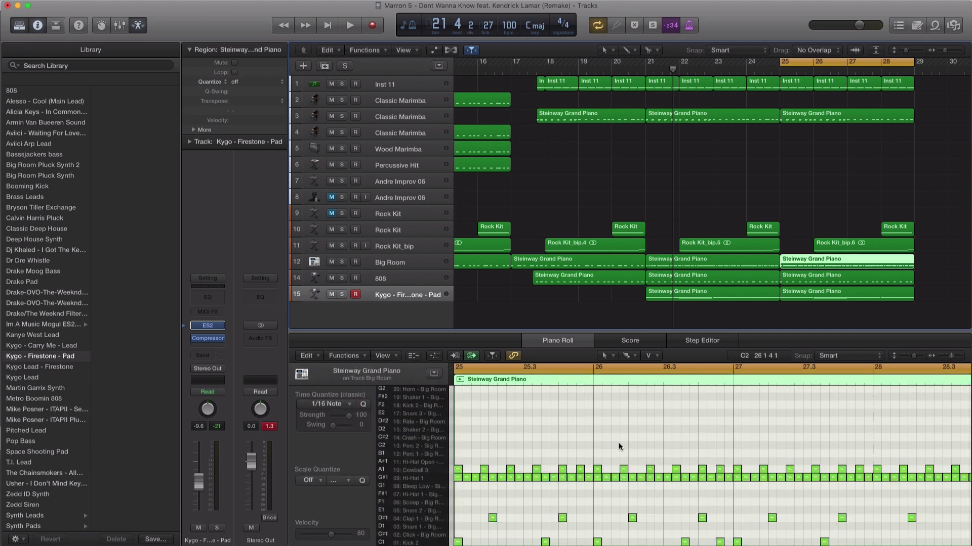
{"action": "scroll", "coordinate": [565, 538], "scroll_direction": "down", "scroll_amount": 4}
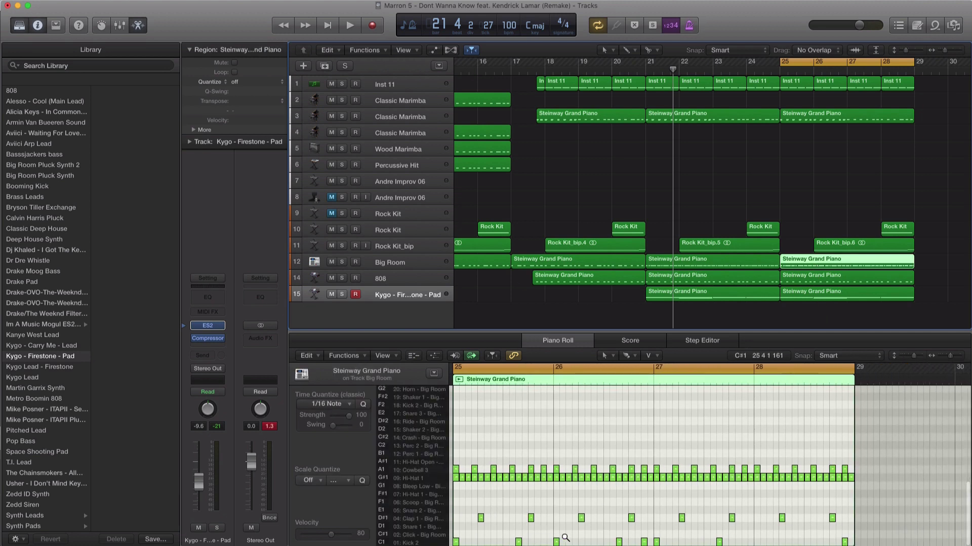
{"action": "scroll", "coordinate": [661, 541], "scroll_direction": "up", "scroll_amount": 2}
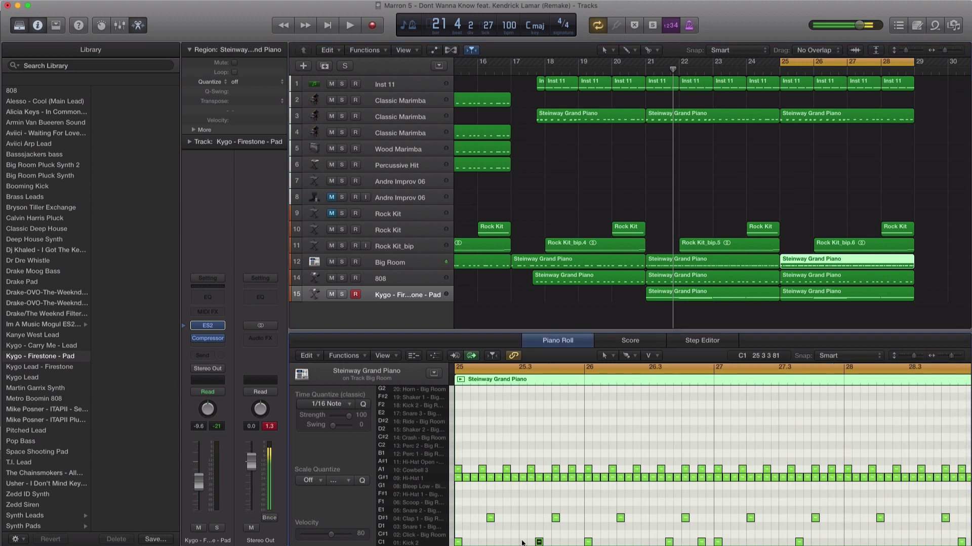
{"action": "left_click_drag", "start_coordinate": [536, 543], "coordinate": [744, 544]}
{"action": "left_click_drag", "start_coordinate": [958, 542], "coordinate": [840, 540]}
{"action": "scroll", "coordinate": [836, 541], "scroll_direction": "right", "scroll_amount": 10}
{"action": "scroll", "coordinate": [748, 504], "scroll_direction": "left", "scroll_amount": 12}
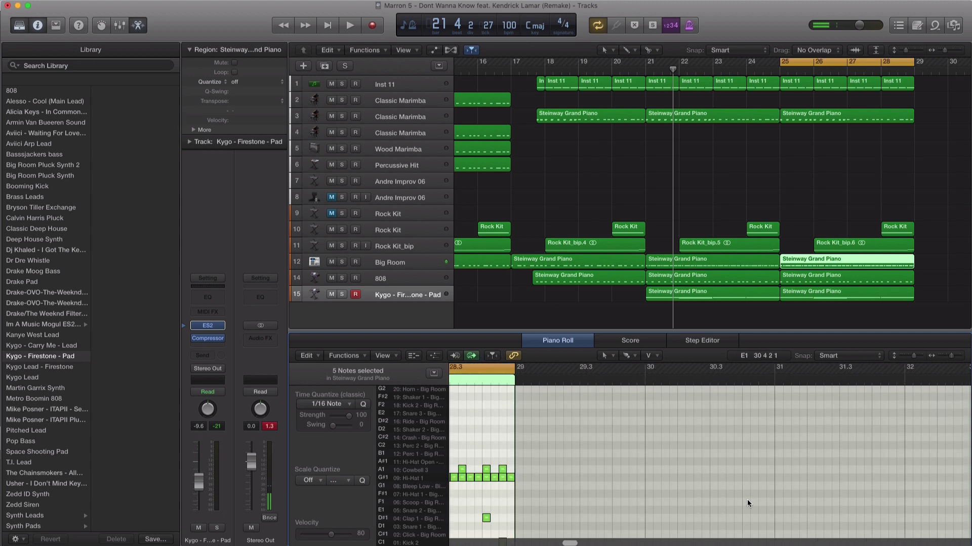
{"action": "left_click", "coordinate": [930, 541]}
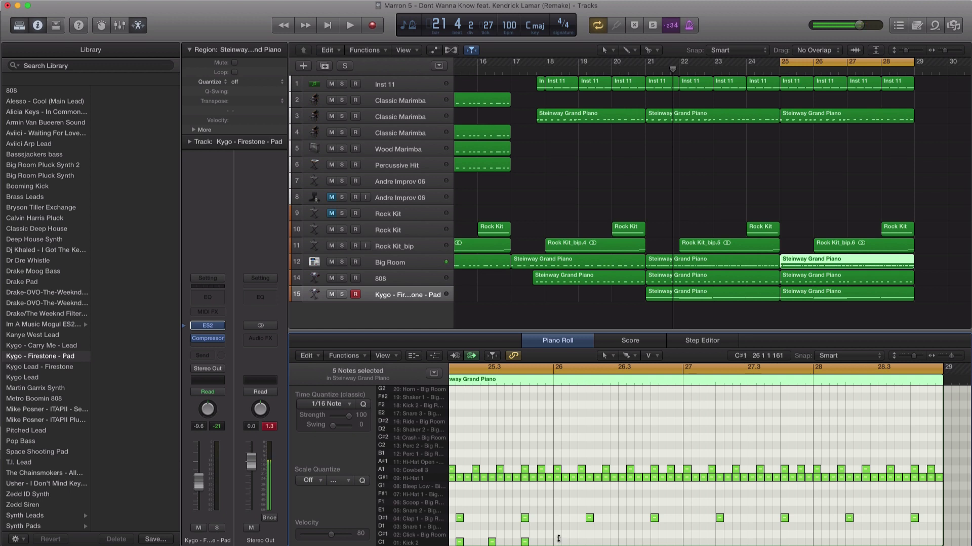
Copy bar 25's four Kick 2 notes across bars 26, 27 and 28 and play the section.
{"action": "scroll", "coordinate": [559, 537], "scroll_direction": "left", "scroll_amount": 9}
{"action": "left_click_drag", "start_coordinate": [615, 535], "coordinate": [577, 544]}
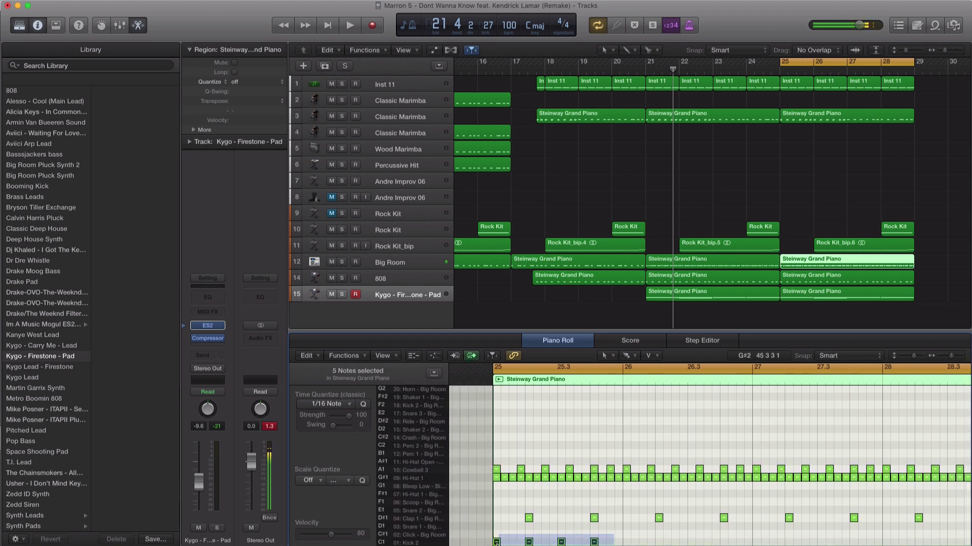
{"action": "left_click_drag", "start_coordinate": [497, 542], "coordinate": [501, 543]}
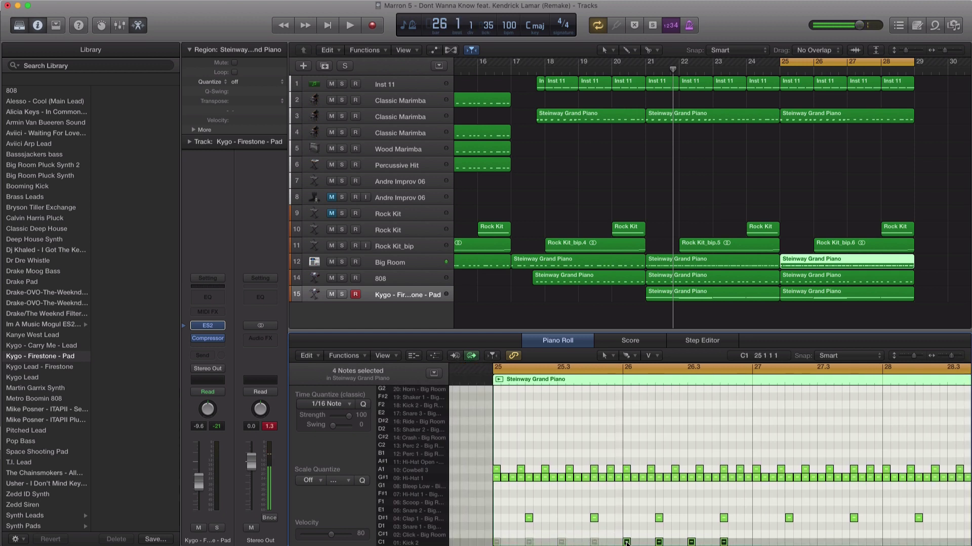
{"action": "left_click_drag", "start_coordinate": [626, 543], "coordinate": [886, 544]}
{"action": "key", "text": "space"}
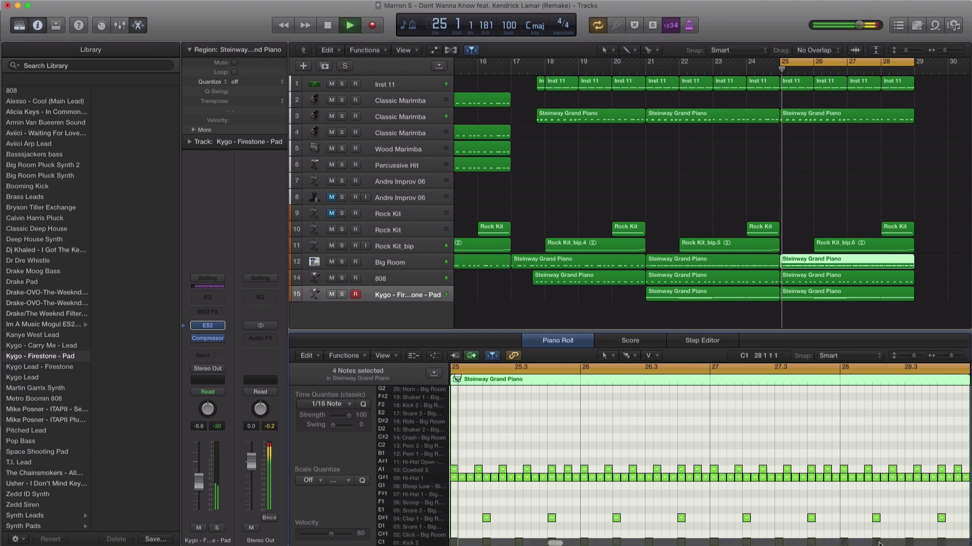
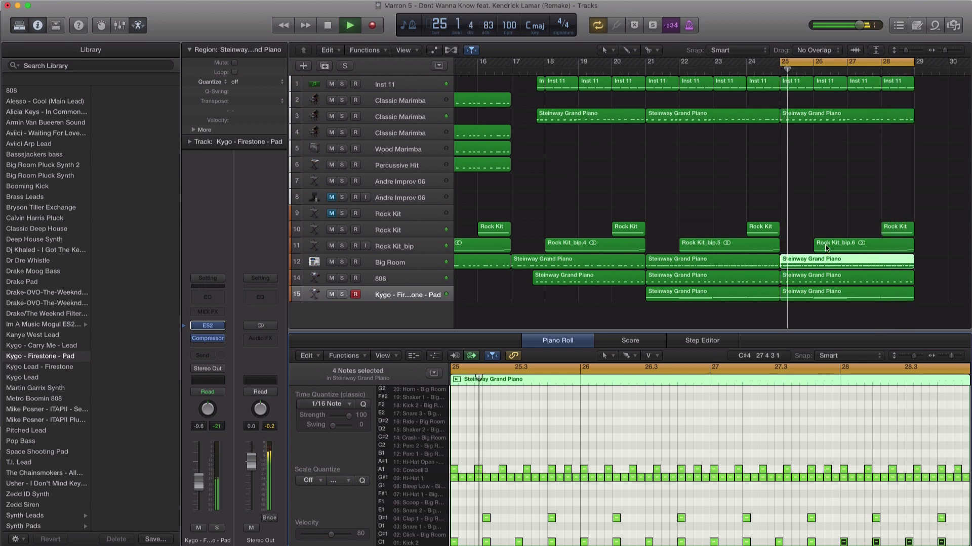
{"action": "key", "text": "space"}
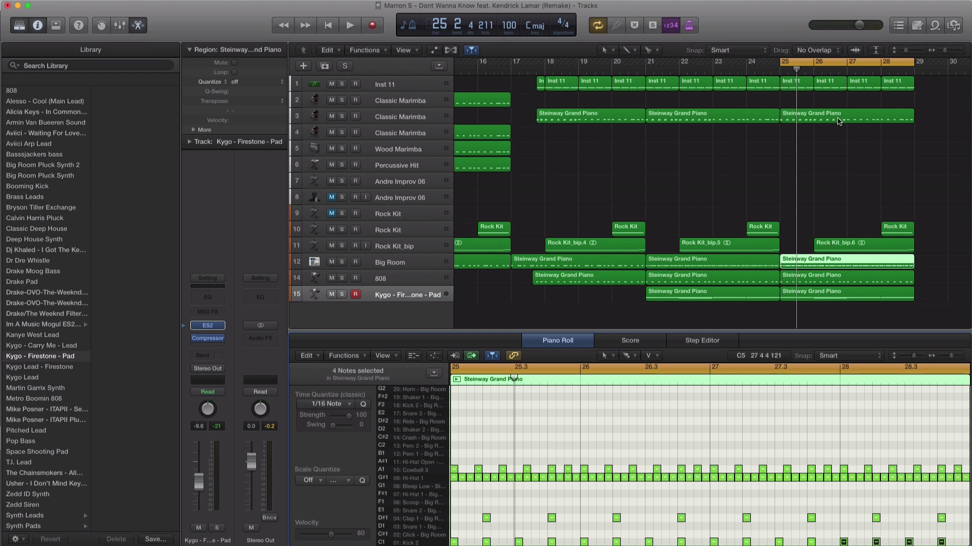
Duplicate the Classic Marimba track that plays from bar 18 and move its bar 25–28 region onto the new track.
{"action": "left_click", "coordinate": [412, 118]}
{"action": "key", "text": "super+d"}
{"action": "left_click_drag", "start_coordinate": [807, 117], "coordinate": [807, 133]}
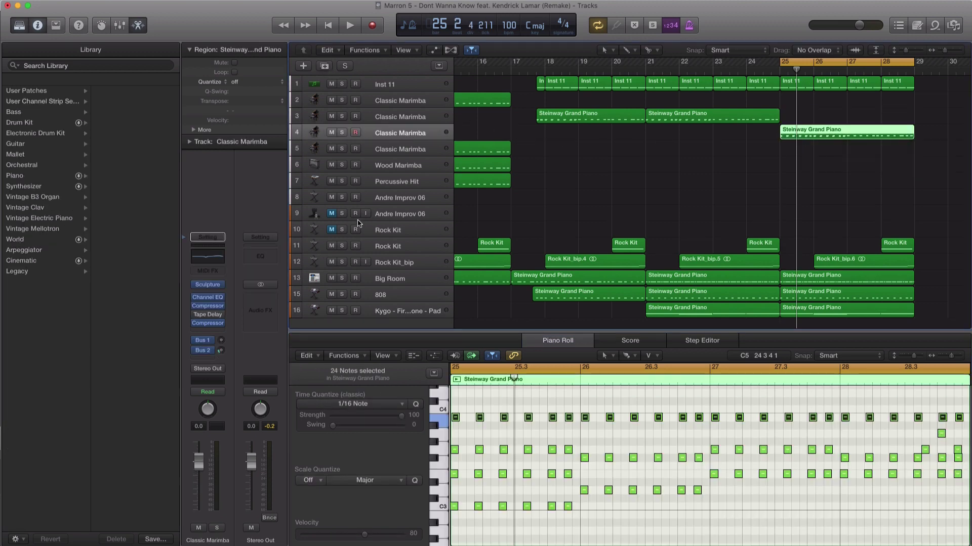
Enable the high-cut filter in the new marimba track's Channel EQ and sweep it down to the low hundreds of hertz during playback.
{"action": "left_click", "coordinate": [207, 300]}
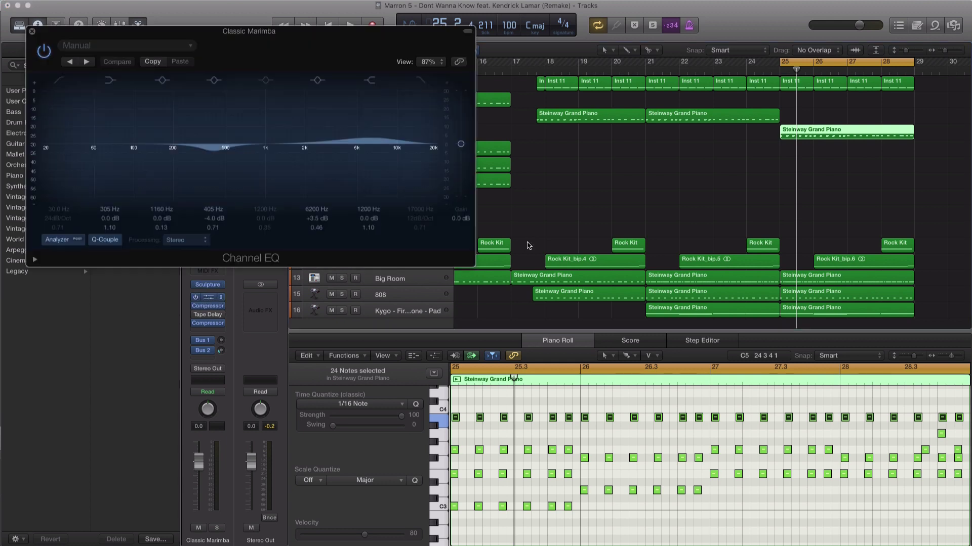
{"action": "left_click", "coordinate": [426, 165]}
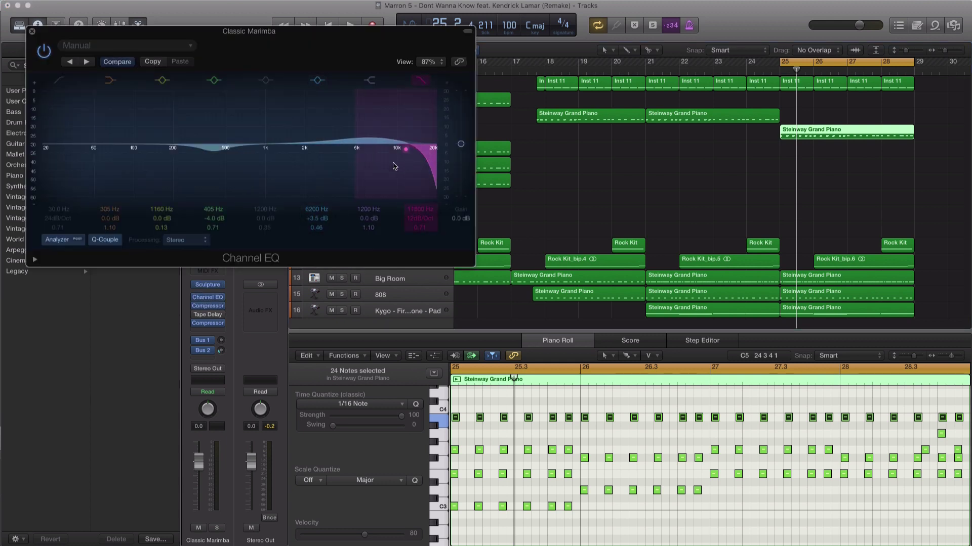
{"action": "key", "text": "space"}
{"action": "left_click_drag", "start_coordinate": [394, 166], "coordinate": [160, 170]}
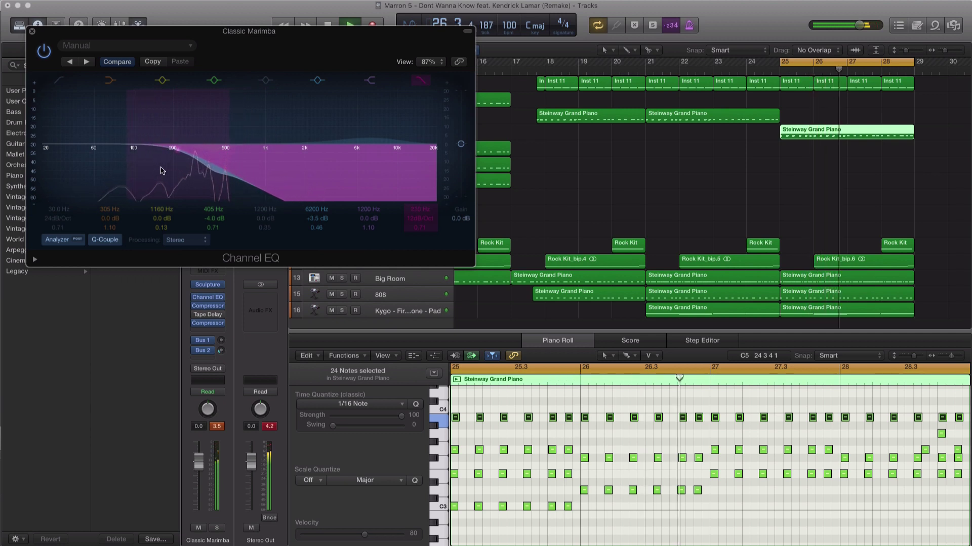
{"action": "left_click", "coordinate": [31, 32]}
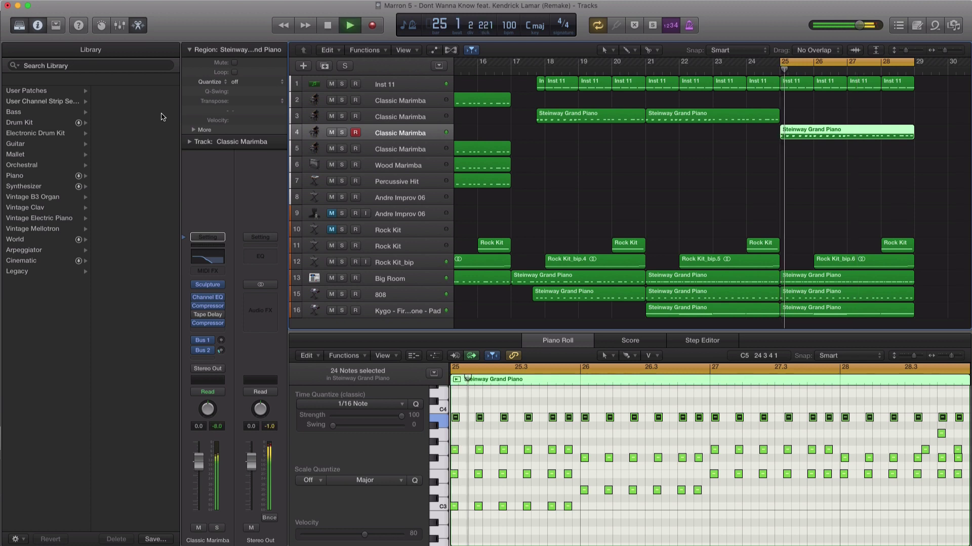
{"action": "key", "text": "space"}
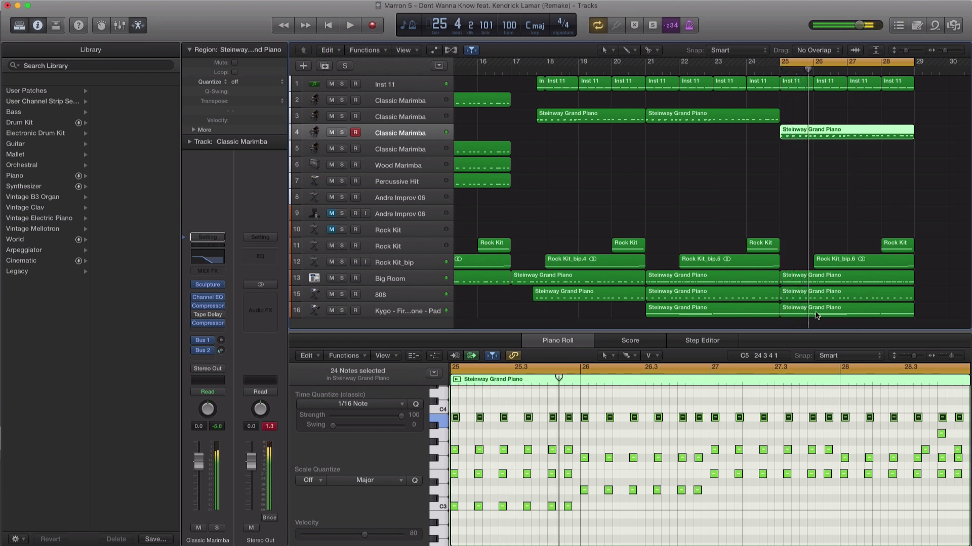
Delete the pad region in bars 25–28 and play the section without it.
{"action": "left_click", "coordinate": [817, 315]}
{"action": "key", "text": "Delete"}
{"action": "key", "text": "space"}
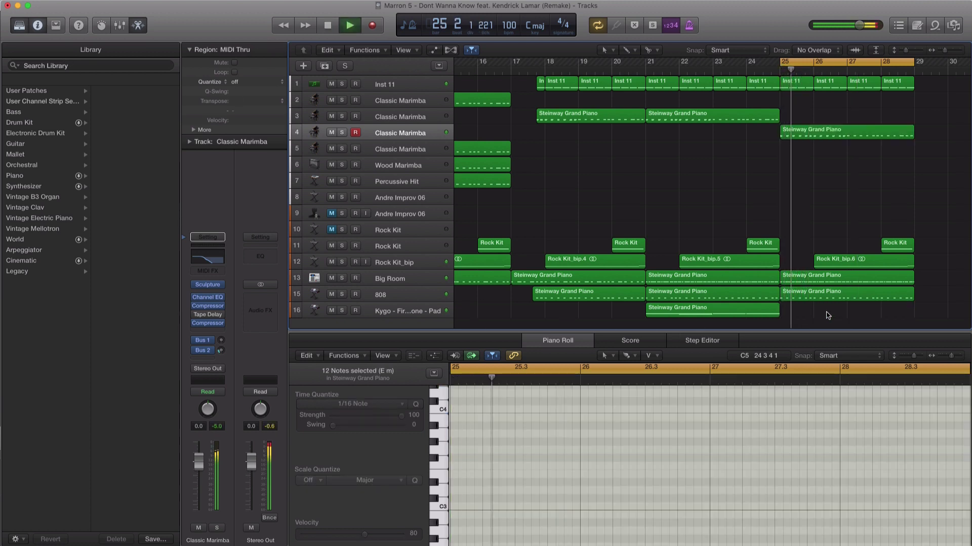
Compare the filtered marimba in bars 25–28 soloed and within the full mix.
{"action": "left_click", "coordinate": [343, 134]}
{"action": "left_click", "coordinate": [343, 134]}
{"action": "left_click", "coordinate": [373, 134]}
{"action": "key", "text": "space"}
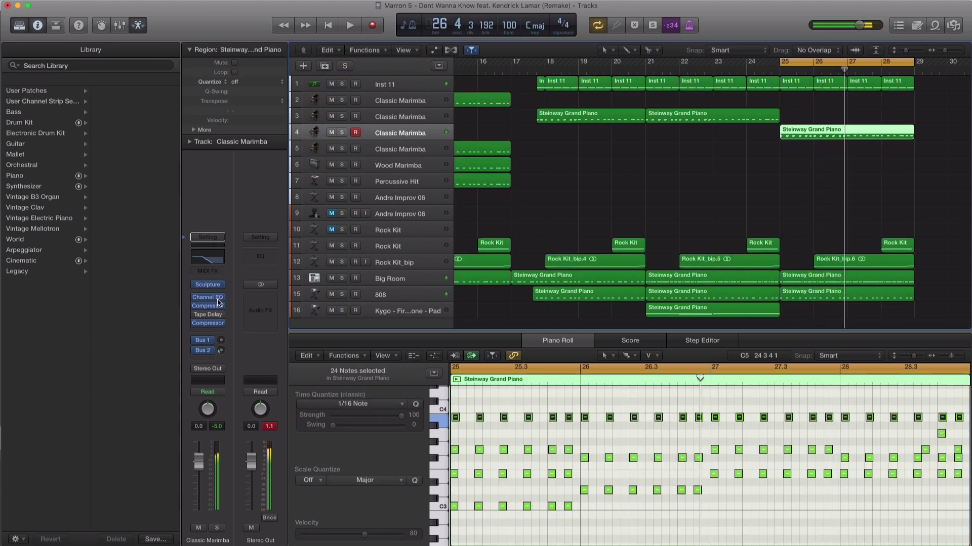
Recall the default setting in the filtered marimba's Channel EQ and sweep its high cut down to the low hundreds of hertz during playback.
{"action": "left_click", "coordinate": [211, 299]}
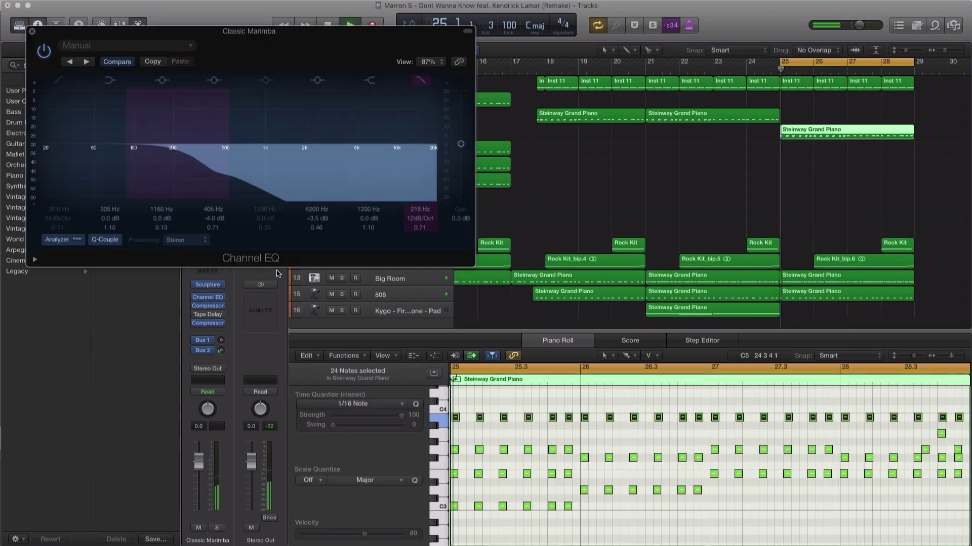
{"action": "left_click", "coordinate": [96, 49]}
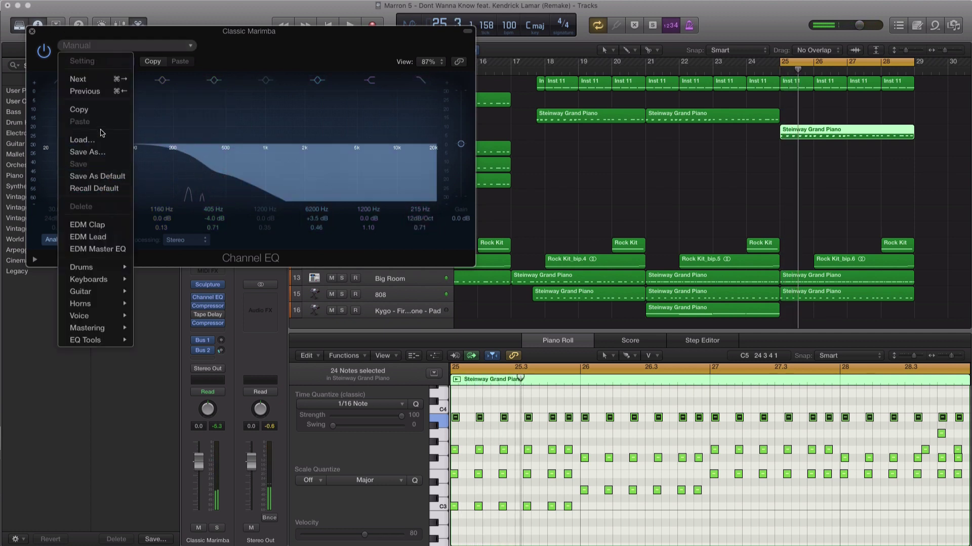
{"action": "left_click", "coordinate": [101, 196]}
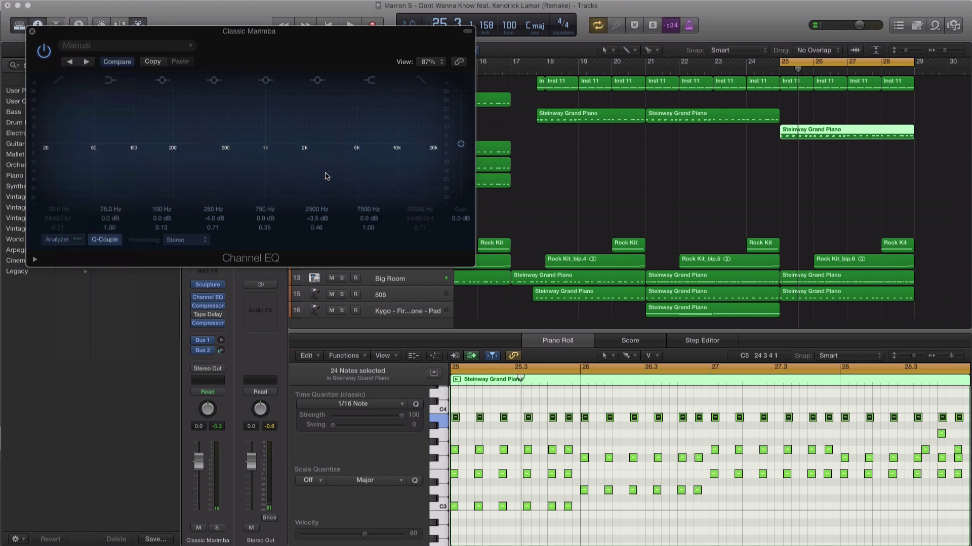
{"action": "key", "text": "space"}
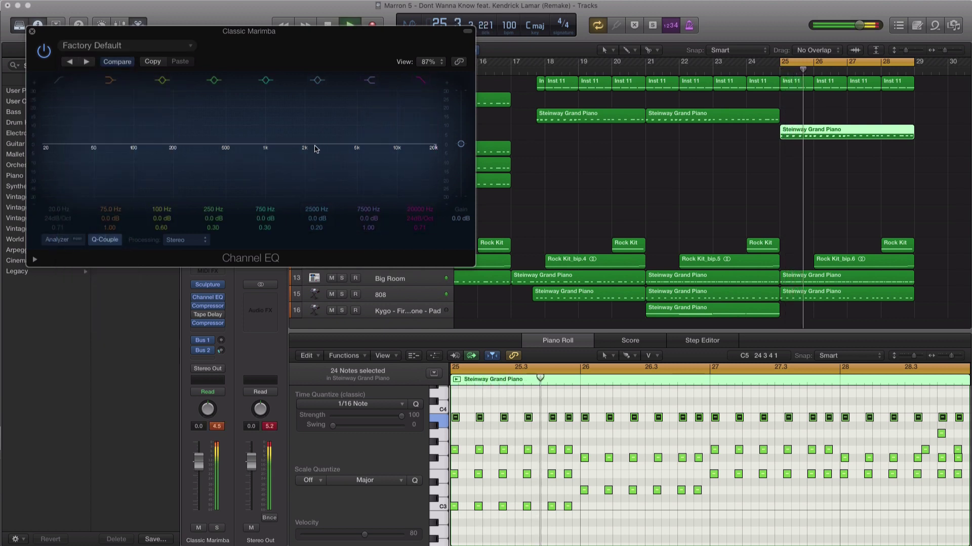
{"action": "left_click_drag", "start_coordinate": [437, 153], "coordinate": [166, 154]}
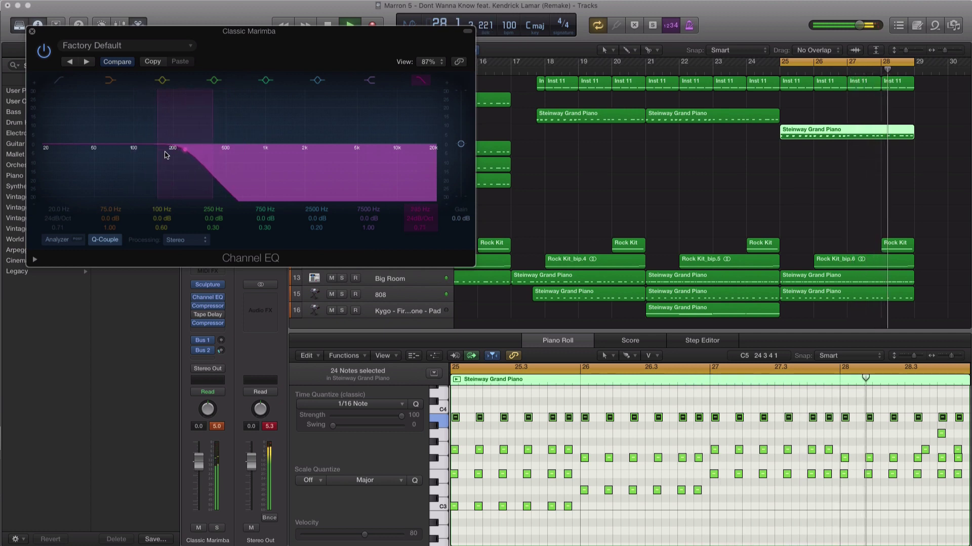
{"action": "left_click", "coordinate": [44, 50]}
{"action": "left_click", "coordinate": [32, 31]}
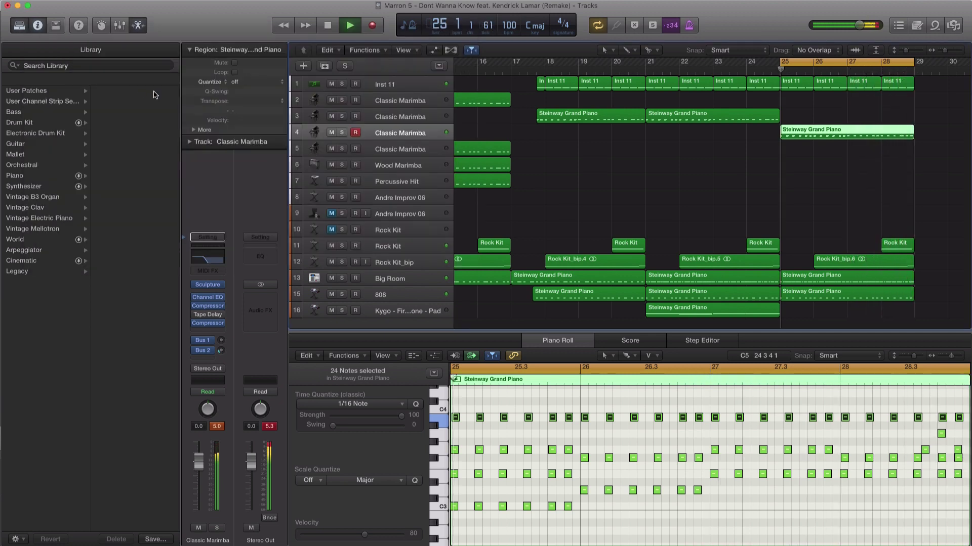
Shorten the release in the filtered marimba's Sculpture amplitude envelope to about 380 ms while bars 25–28 play.
{"action": "key", "text": "space"}
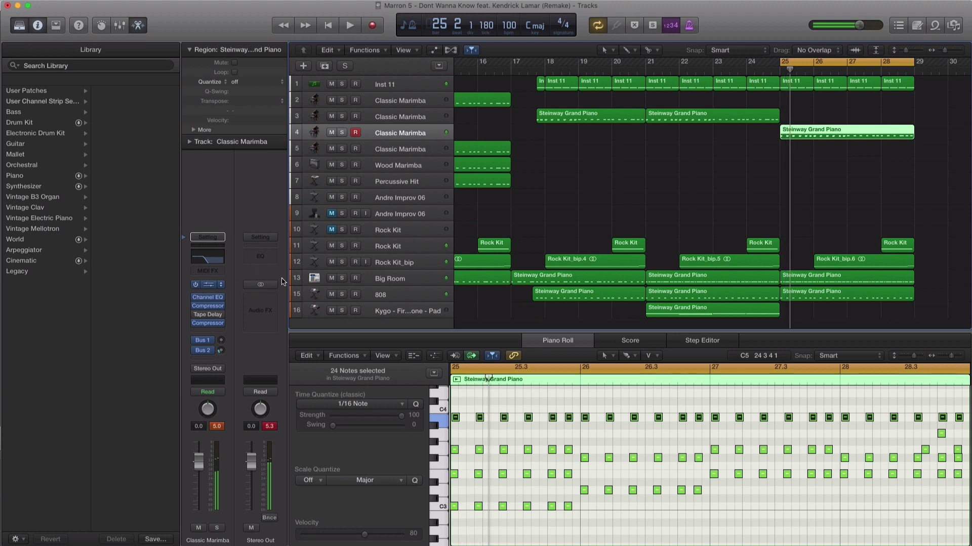
{"action": "key", "text": "space"}
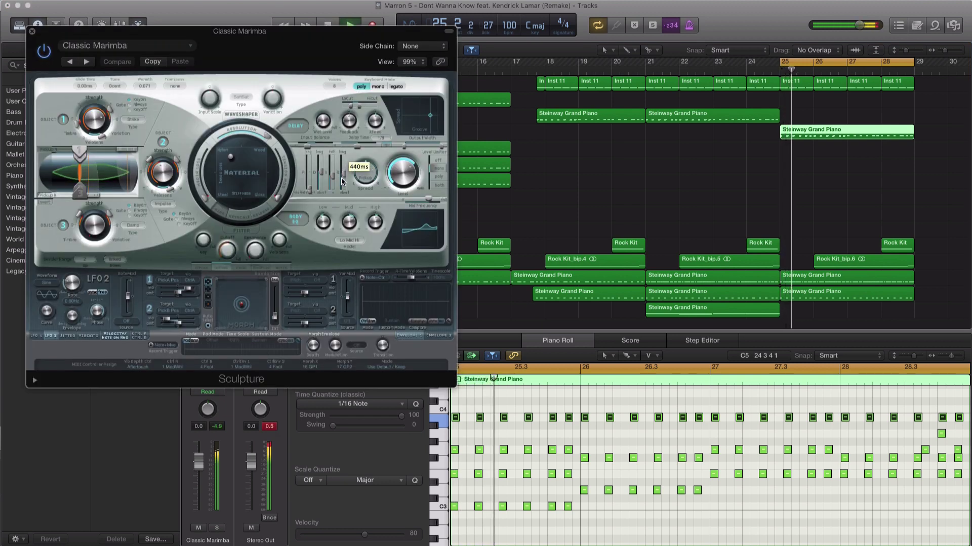
{"action": "mouse_move", "coordinate": [341, 178]}
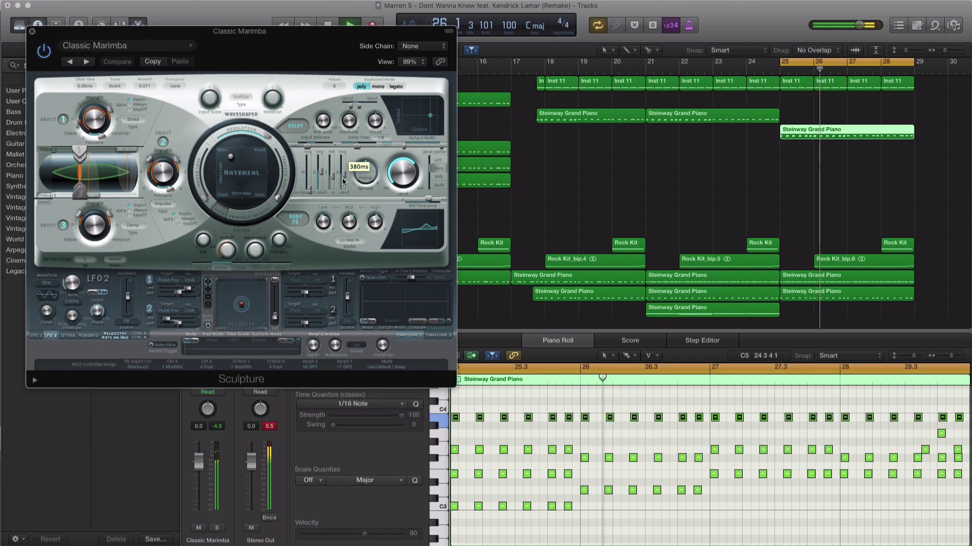
{"action": "left_click_drag", "start_coordinate": [342, 179], "coordinate": [345, 177]}
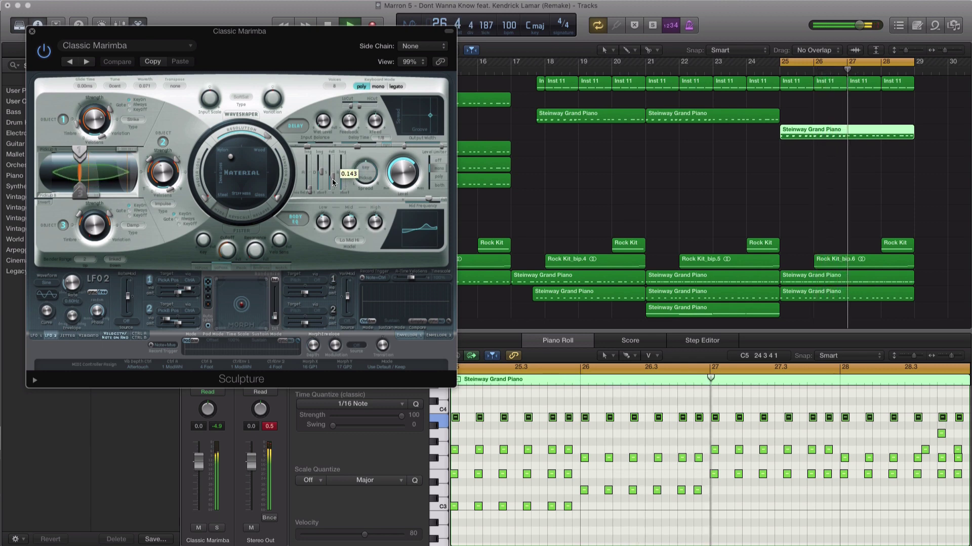
{"action": "key", "text": "space"}
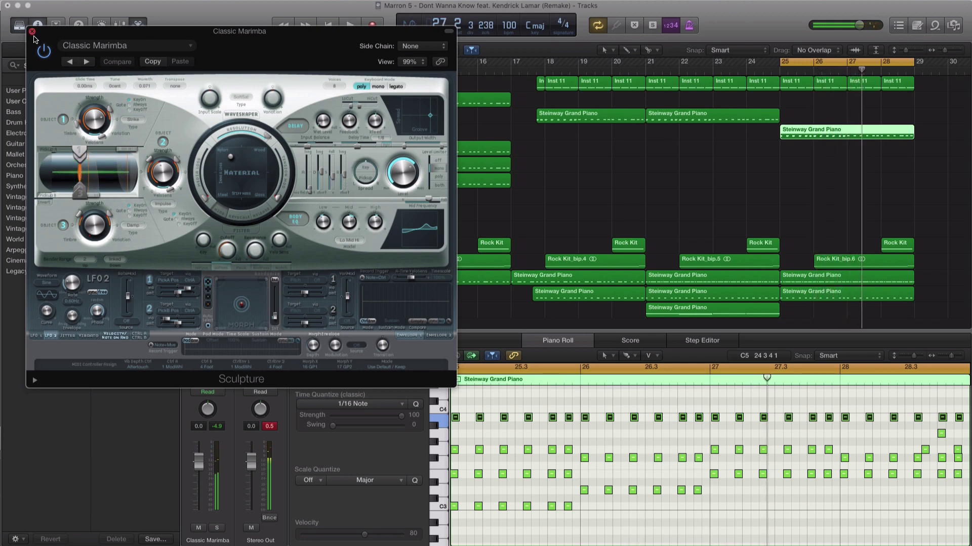
{"action": "left_click", "coordinate": [32, 32]}
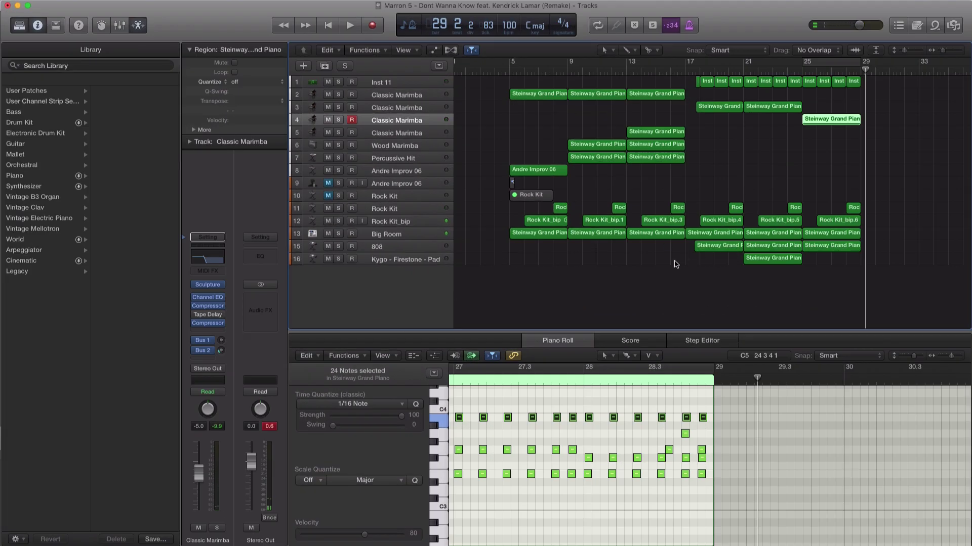
Copy the bars 13–16 marimba, percussive hit, Rock Kit_bip and Big Room regions to bar 29 and play bars 29–32 in a cycle.
{"action": "left_click_drag", "start_coordinate": [675, 260], "coordinate": [635, 95]}
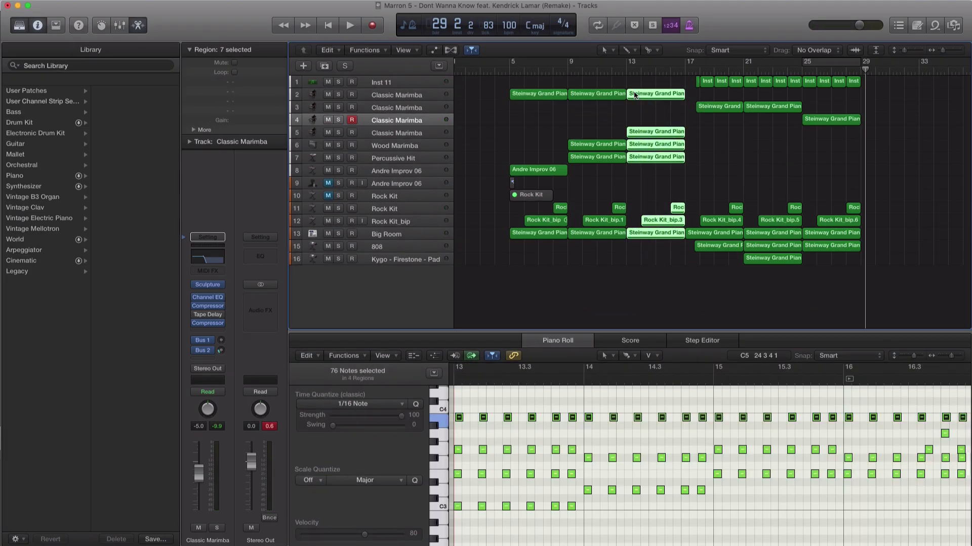
{"action": "left_click_drag", "start_coordinate": [610, 263], "coordinate": [876, 96]}
{"action": "left_click", "coordinate": [640, 133]}
{"action": "left_click_drag", "start_coordinate": [642, 136], "coordinate": [866, 136]}
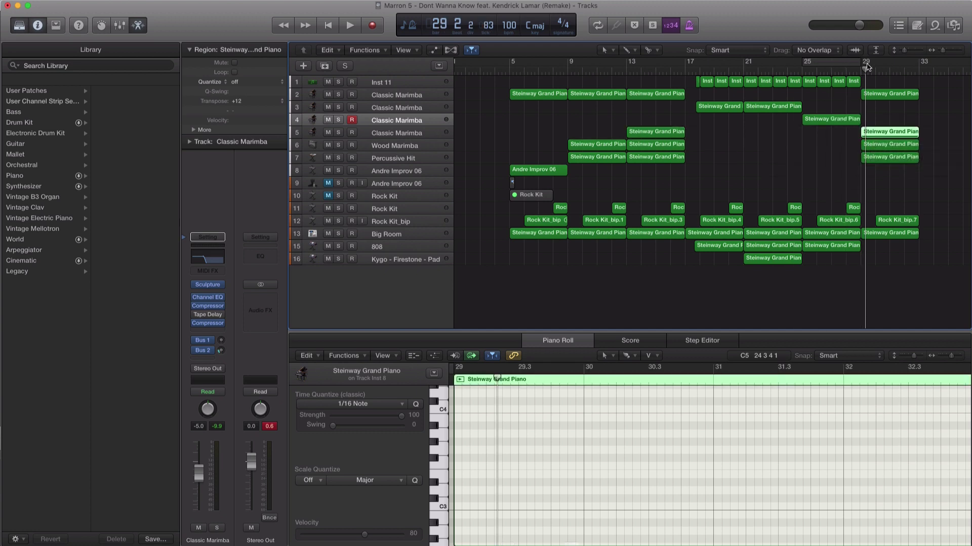
{"action": "key", "text": "super+u"}
{"action": "key", "text": "space"}
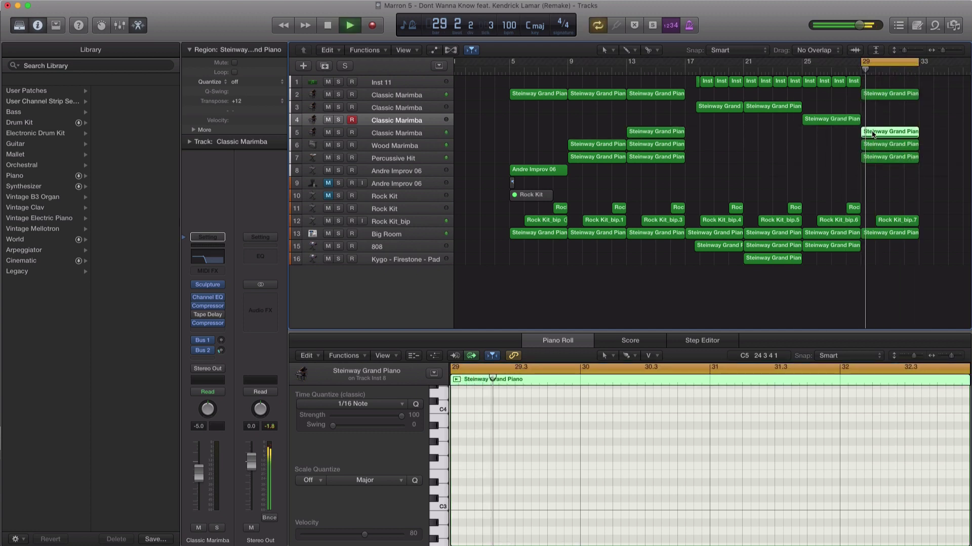
{"action": "key", "text": "space"}
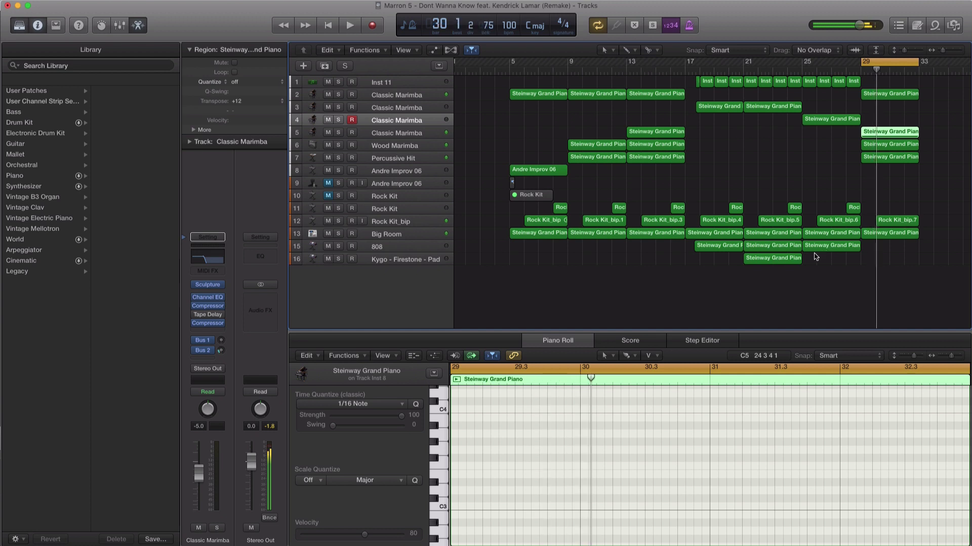
Copy the pad region from bar 21 and the 808 region from bar 25 to bar 29, playing the section.
{"action": "left_click", "coordinate": [787, 262]}
{"action": "left_click_drag", "start_coordinate": [772, 264], "coordinate": [887, 263]}
{"action": "key", "text": "space"}
{"action": "key", "text": "space"}
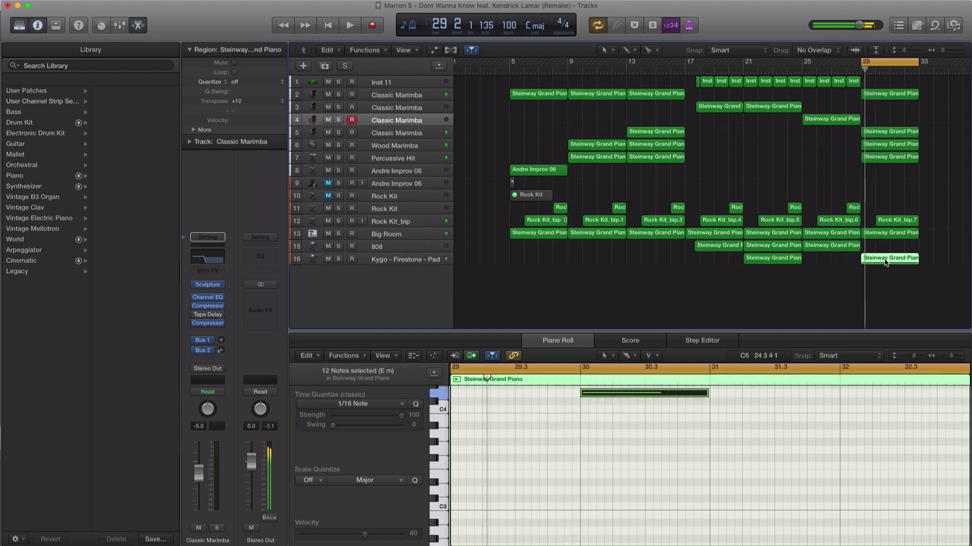
{"action": "key", "text": "space"}
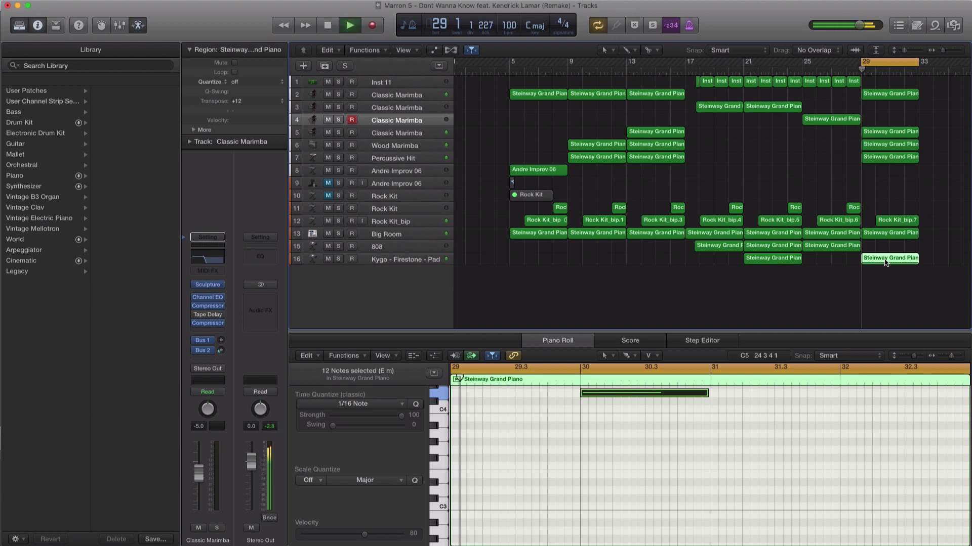
{"action": "left_click_drag", "start_coordinate": [826, 248], "coordinate": [886, 250]}
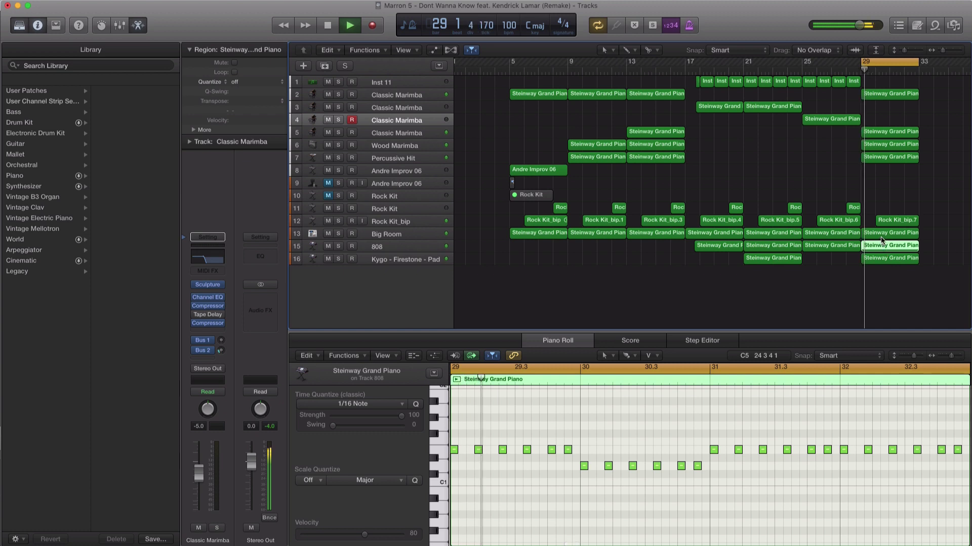
Replace the Big Room region in bars 29–32 with a copy of bar 17's region and unmute its seven muted opening notes.
{"action": "left_click", "coordinate": [881, 236]}
{"action": "left_click_drag", "start_coordinate": [696, 233], "coordinate": [870, 239]}
{"action": "key", "text": "space"}
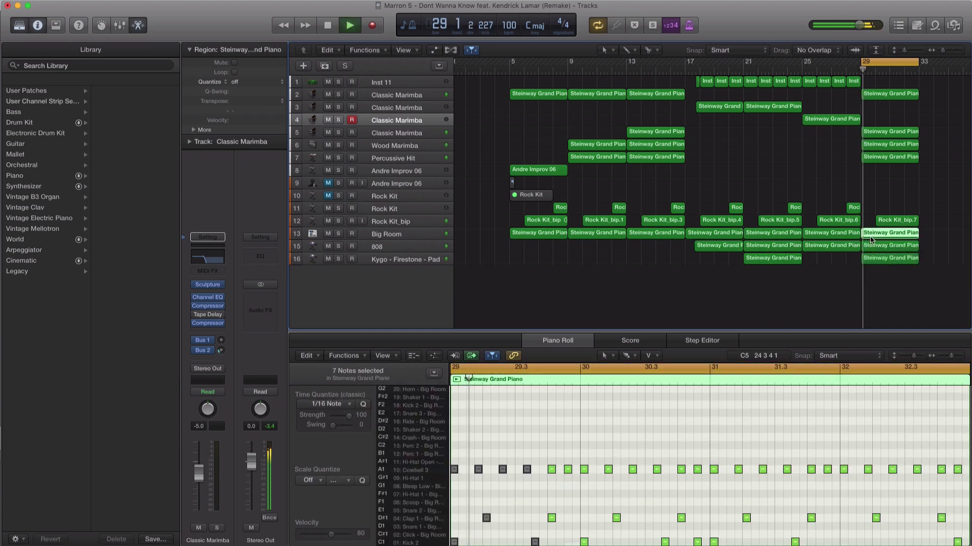
{"action": "scroll", "coordinate": [763, 288], "scroll_direction": "down", "scroll_amount": 1}
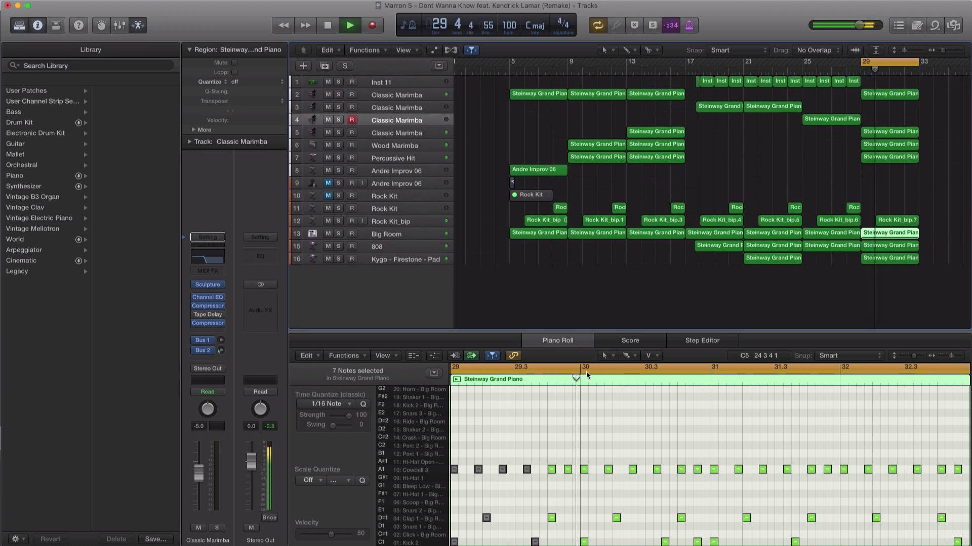
{"action": "scroll", "coordinate": [569, 409], "scroll_direction": "down", "scroll_amount": 1}
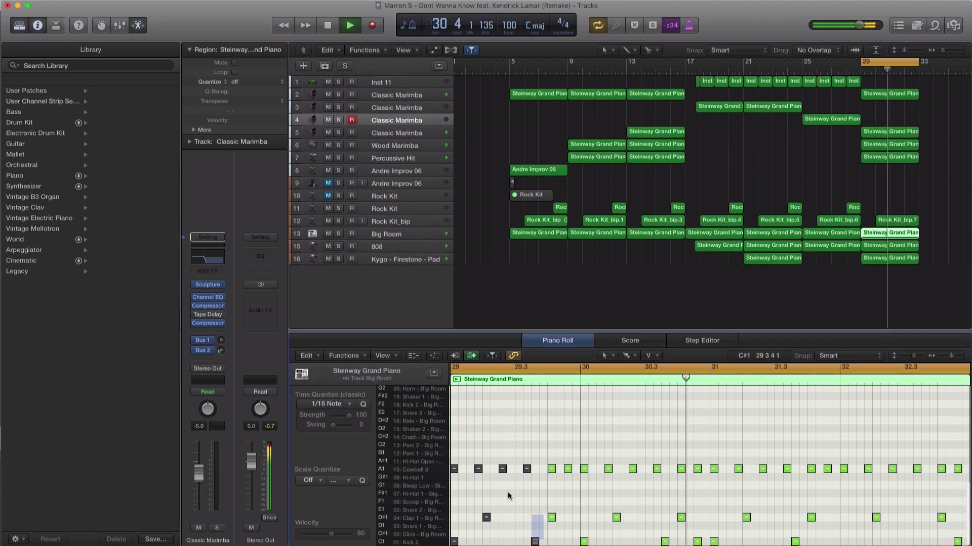
{"action": "left_click_drag", "start_coordinate": [543, 540], "coordinate": [454, 467]}
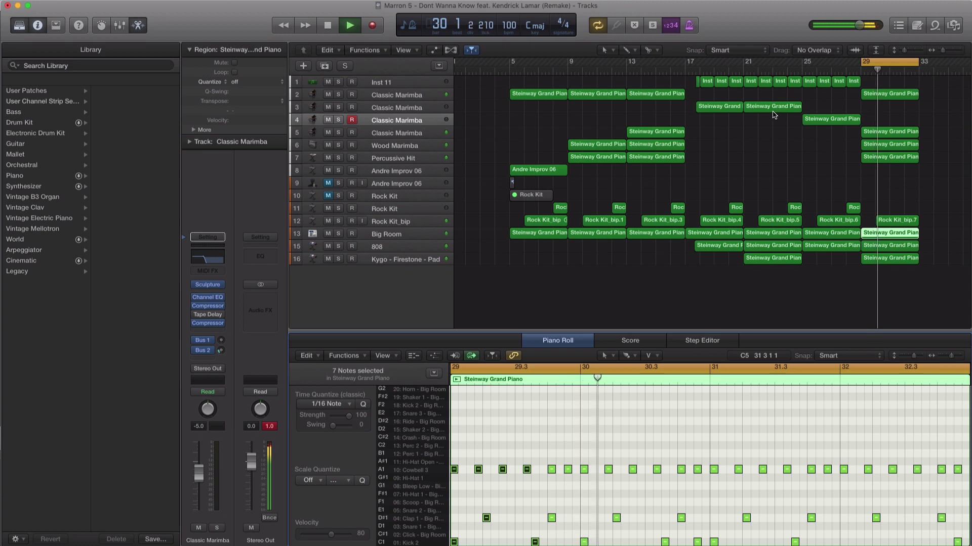
Try a copy of track 3's bar 21 marimba region at bar 29, audition it soloed, and remove it.
{"action": "key", "text": "space"}
{"action": "left_click_drag", "start_coordinate": [767, 112], "coordinate": [882, 114]}
{"action": "key", "text": "space"}
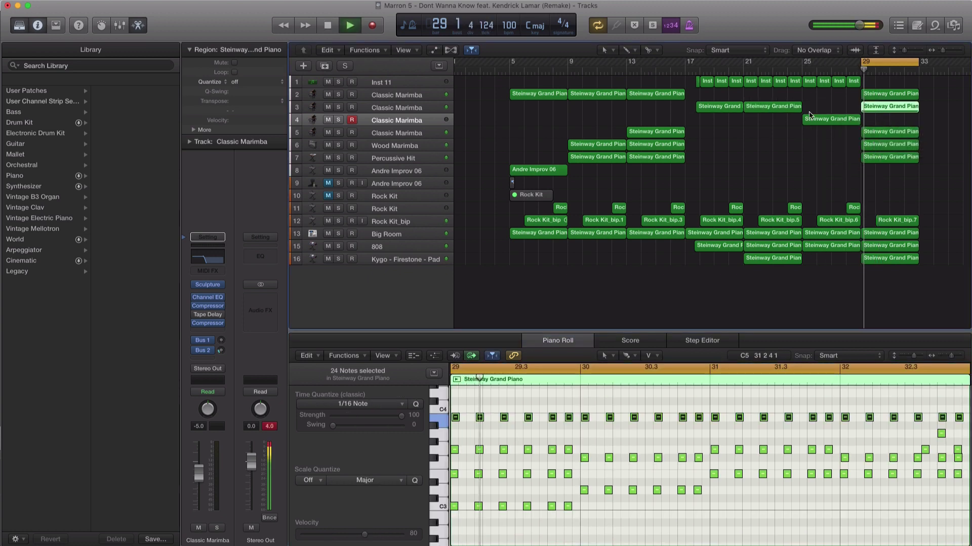
{"action": "left_click", "coordinate": [338, 109]}
{"action": "key", "text": "space"}
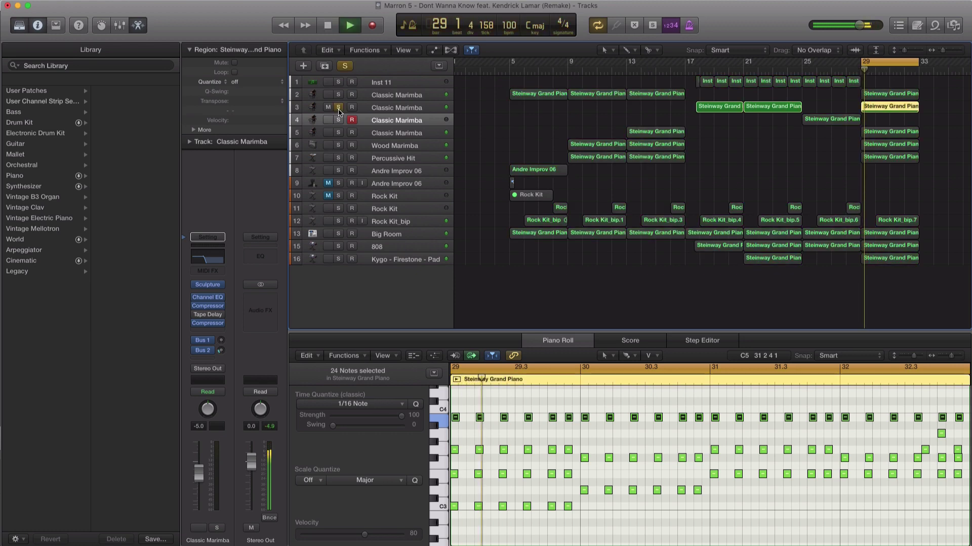
{"action": "left_click", "coordinate": [376, 112]}
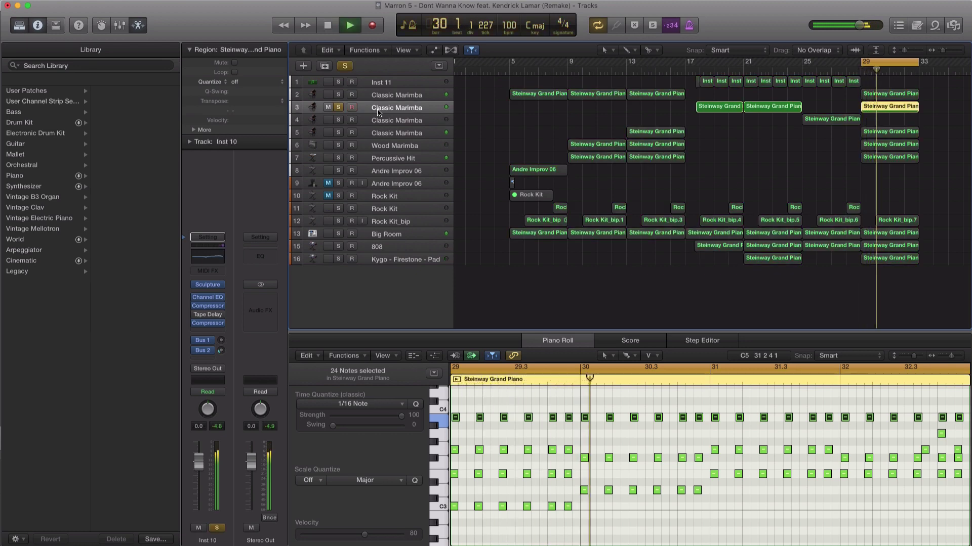
{"action": "key", "text": "space"}
{"action": "key", "text": "s"}
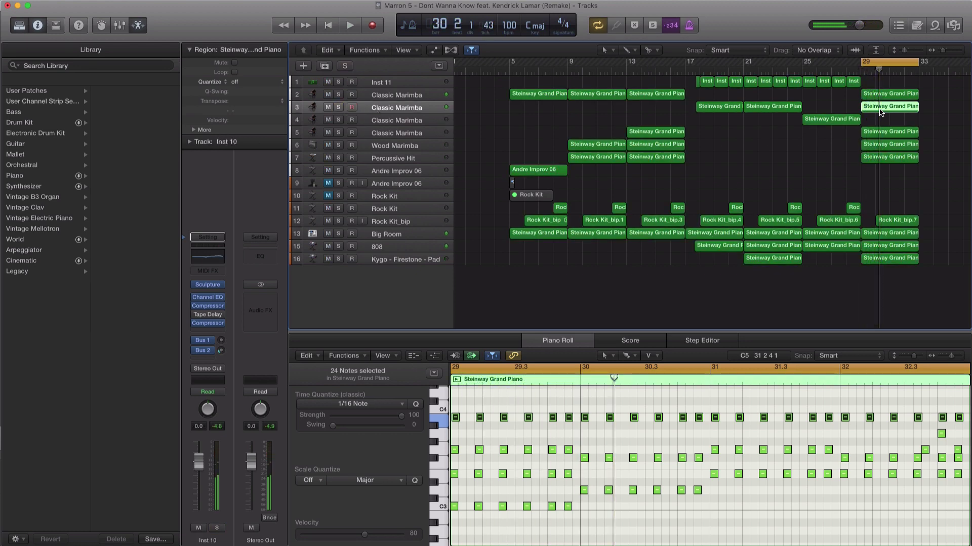
{"action": "key", "text": "Delete"}
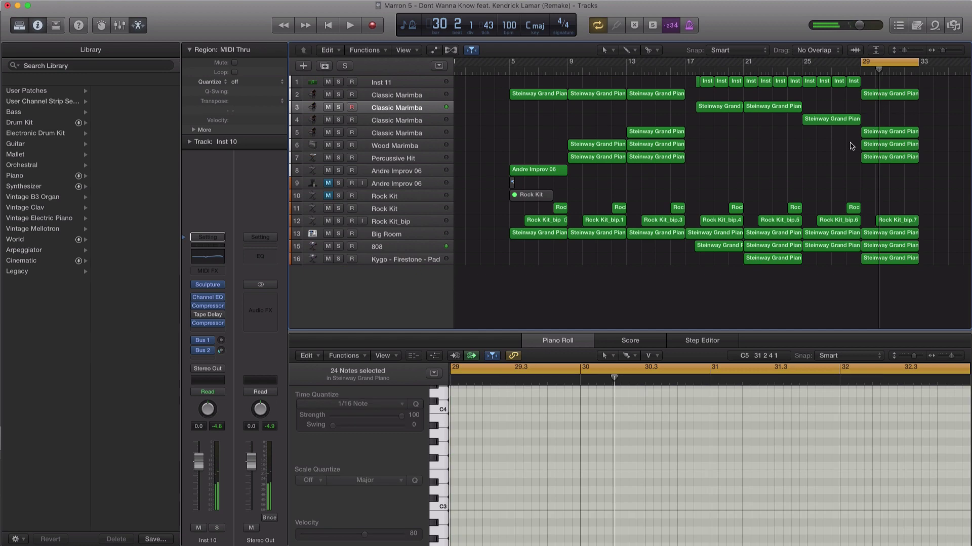
Hide the Library and audition track 5's Classic Marimba, the Wood Marimba and the Percussive Hit soloed in bars 29–32, clearing the solos at the end.
{"action": "left_click", "coordinate": [21, 28]}
{"action": "key", "text": "z"}
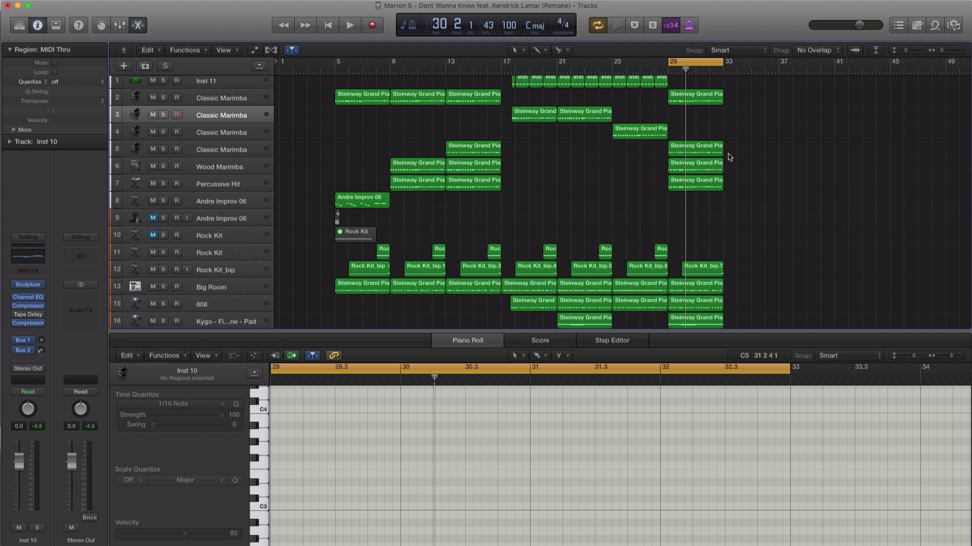
{"action": "left_click", "coordinate": [163, 149]}
{"action": "key", "text": "space"}
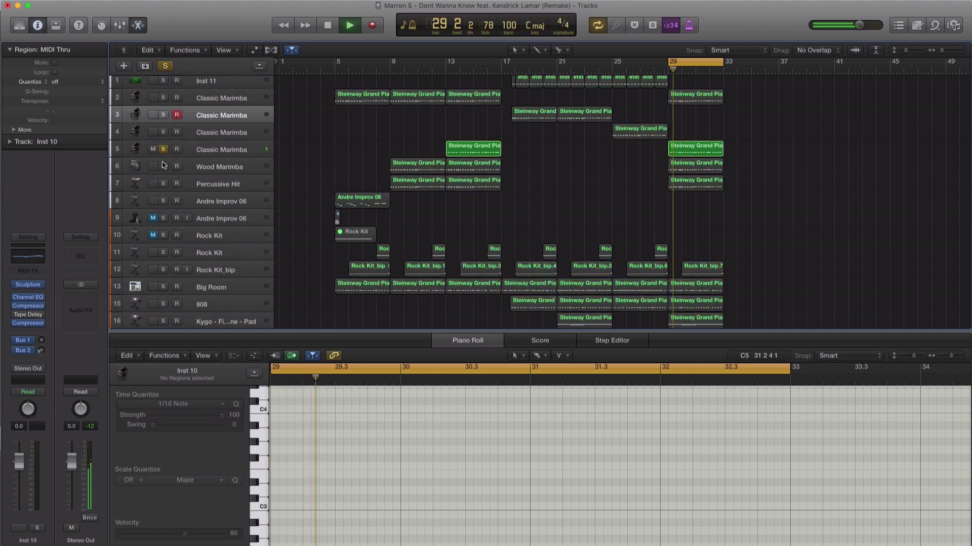
{"action": "left_click", "coordinate": [163, 167]}
{"action": "left_click", "coordinate": [163, 184]}
{"action": "left_click", "coordinate": [163, 186], "text": "alt"}
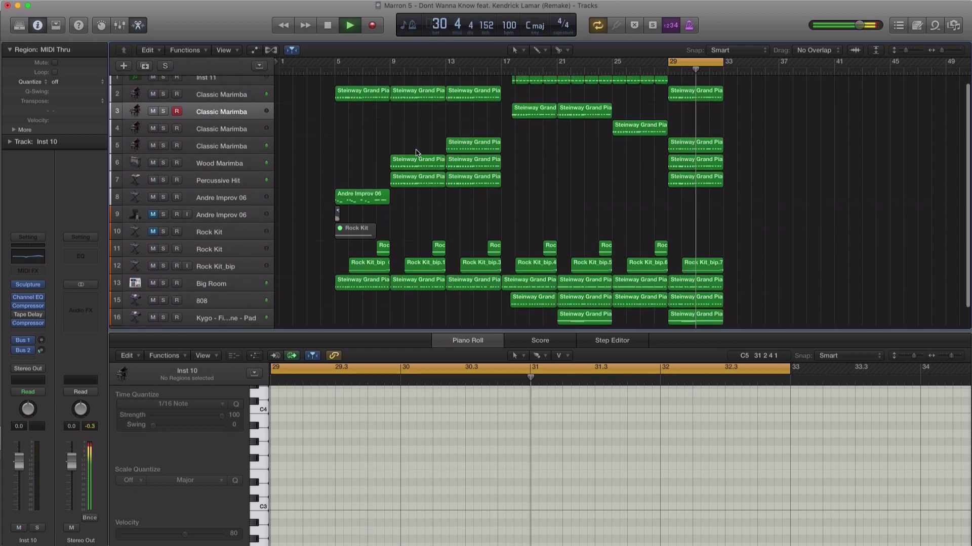
Lower the Kygo - Firestone pad track's volume to -13.6 dB while bars 29–32 play, and select the 808 region there.
{"action": "scroll", "coordinate": [330, 265], "scroll_direction": "down", "scroll_amount": 1}
{"action": "left_click", "coordinate": [222, 296]}
{"action": "key", "text": "space"}
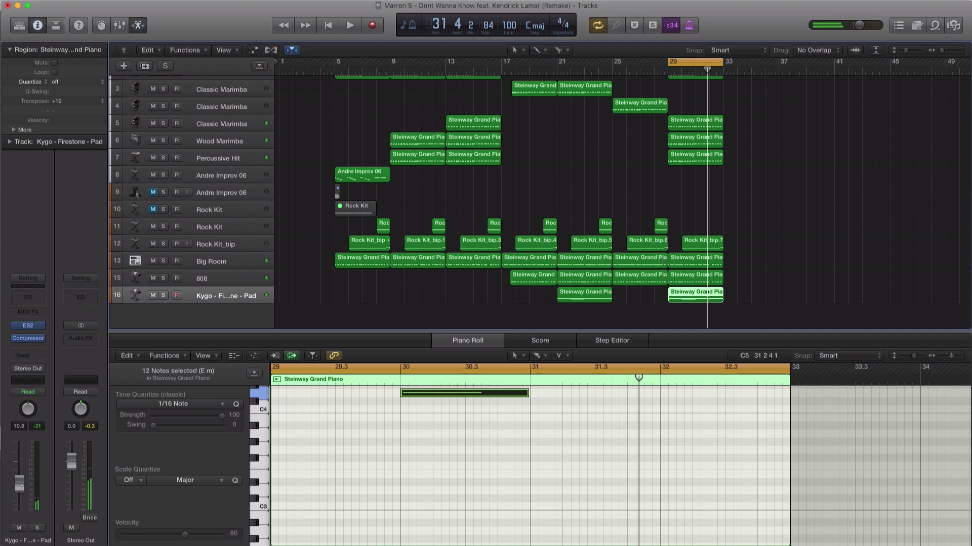
{"action": "key", "text": "space"}
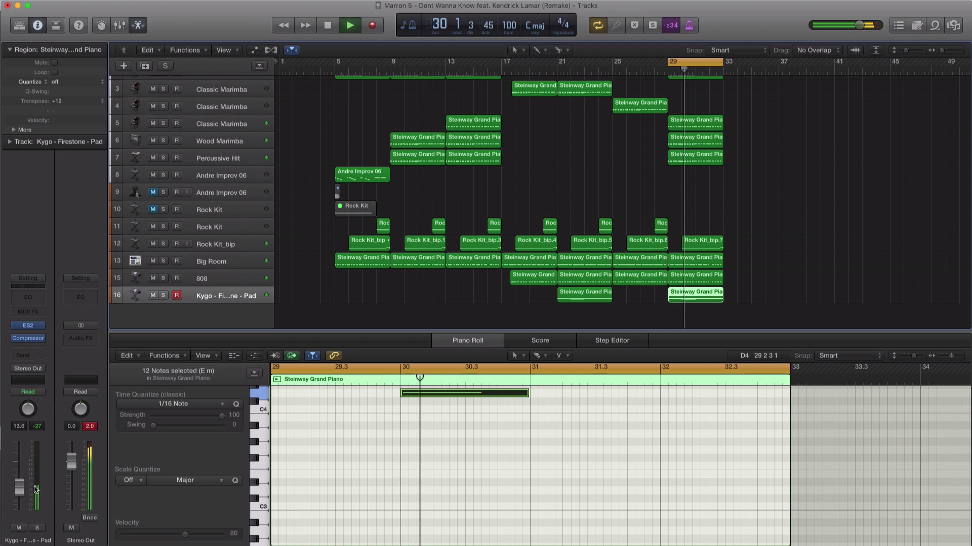
{"action": "left_click", "coordinate": [693, 279]}
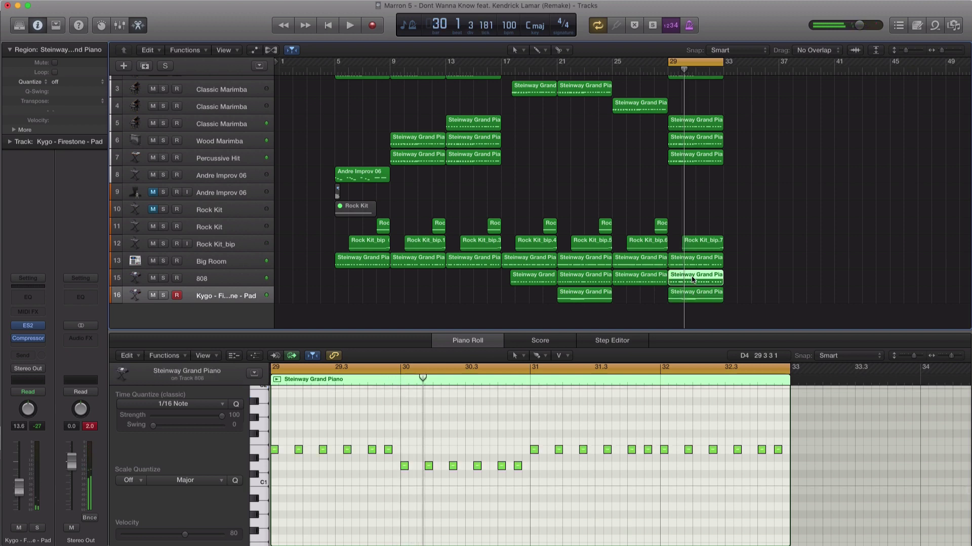
Paint back-to-back sixteenth-note Hi-Hat 1 hits on G#1 through the whole Big Room region in bars 29–32.
{"action": "left_click", "coordinate": [656, 282]}
{"action": "left_click", "coordinate": [584, 281]}
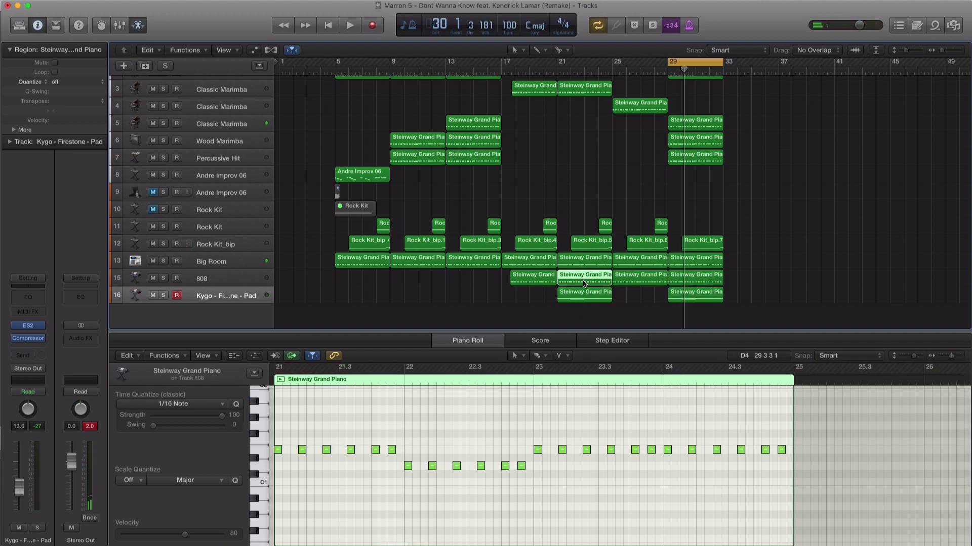
{"action": "left_click", "coordinate": [221, 261]}
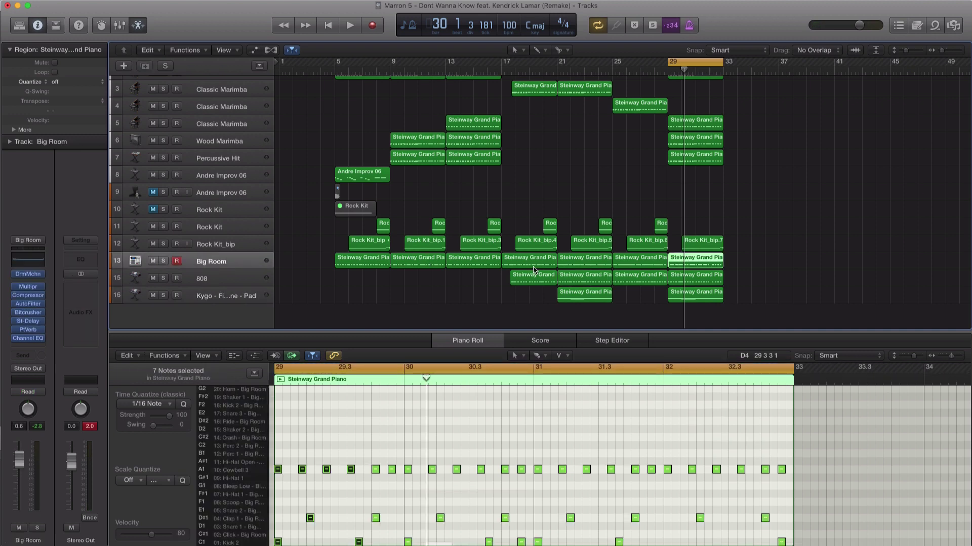
{"action": "left_click", "coordinate": [637, 263]}
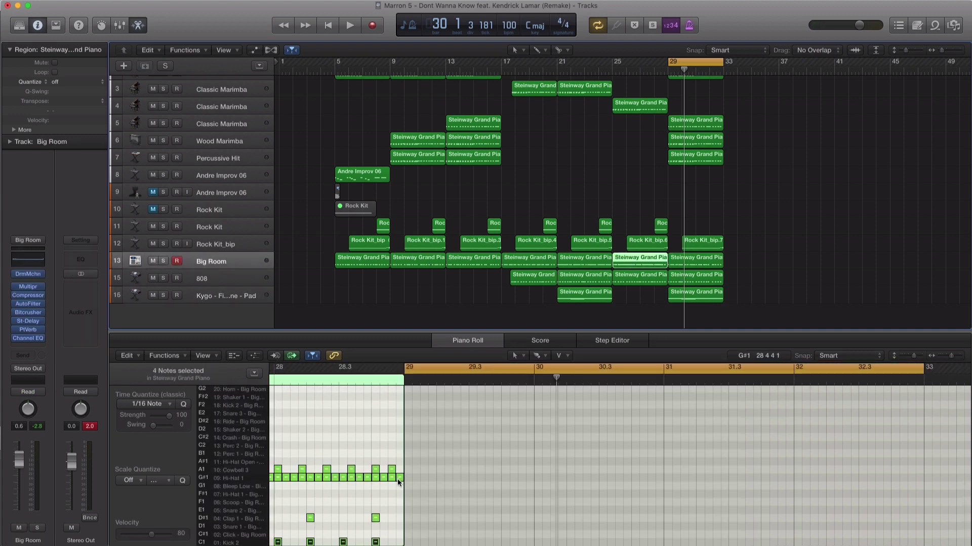
{"action": "left_click", "coordinate": [697, 263]}
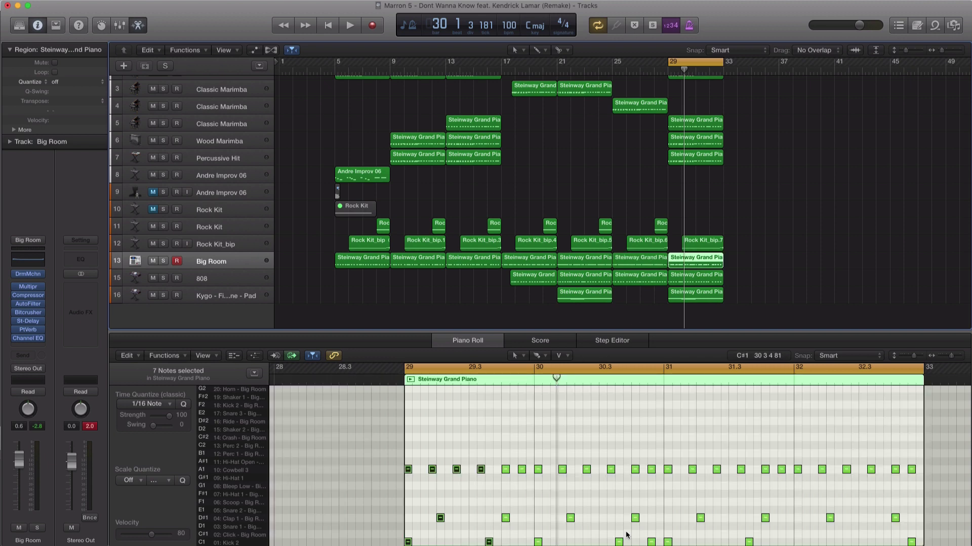
{"action": "left_click", "coordinate": [409, 481]}
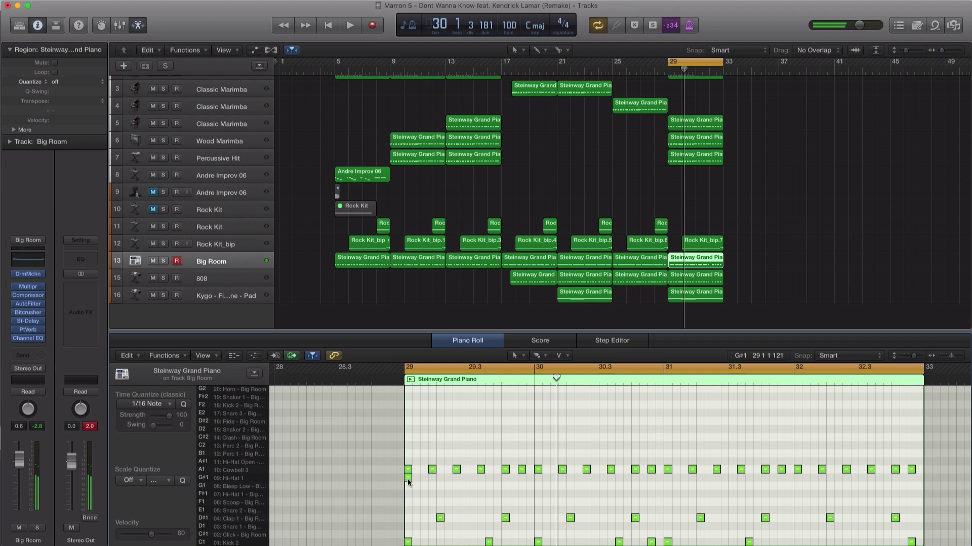
{"action": "mouse_move", "coordinate": [408, 482]}
{"action": "left_mouse_down"}
{"action": "mouse_move", "coordinate": [408, 440]}
{"action": "mouse_move", "coordinate": [405, 497]}
{"action": "mouse_move", "coordinate": [407, 480]}
{"action": "mouse_move", "coordinate": [670, 488]}
{"action": "left_mouse_up"}
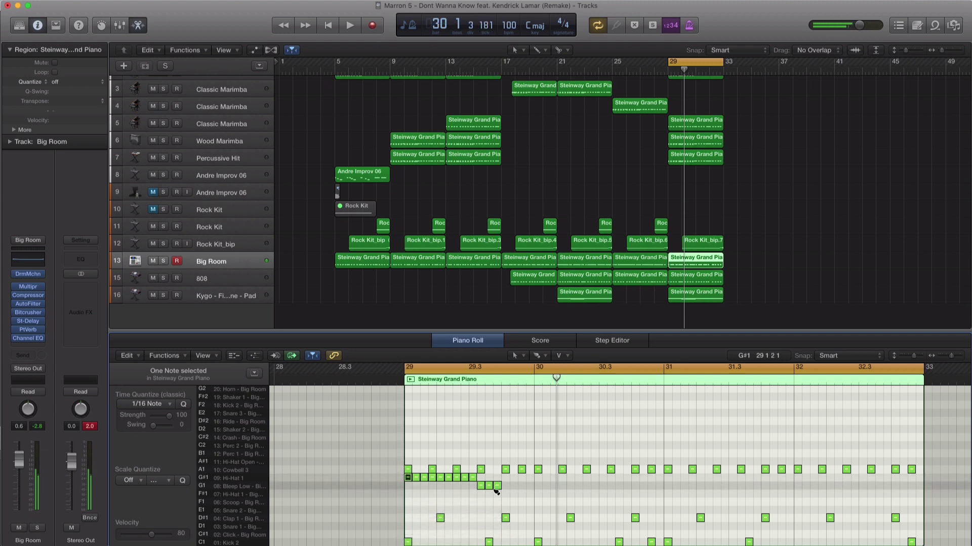
{"action": "mouse_move", "coordinate": [496, 491]}
{"action": "left_mouse_down"}
{"action": "mouse_move", "coordinate": [482, 490]}
{"action": "mouse_move", "coordinate": [487, 480]}
{"action": "left_mouse_up"}
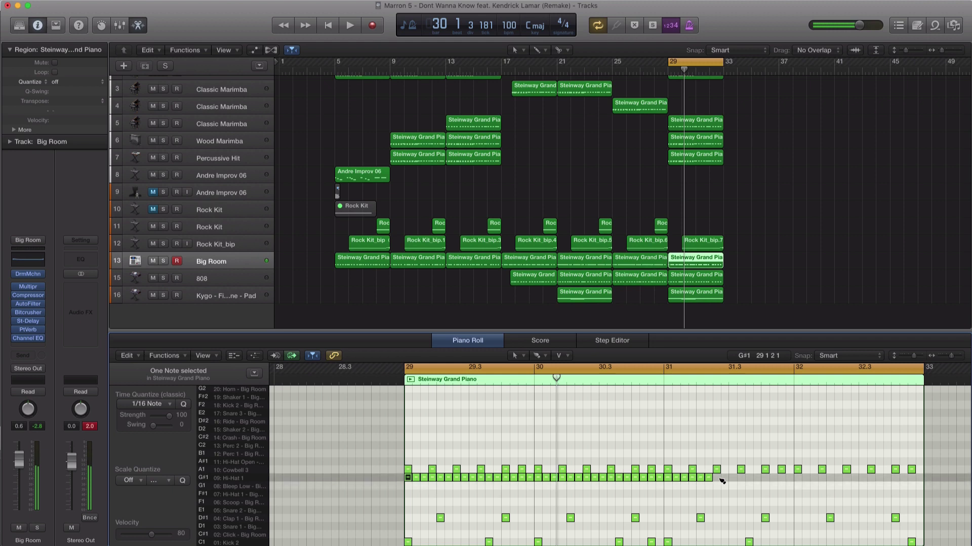
Audition the new hi-hats in bar 29, turn off the cycle range, and play the transition from bar 27 into bar 29.
{"action": "key", "text": "space"}
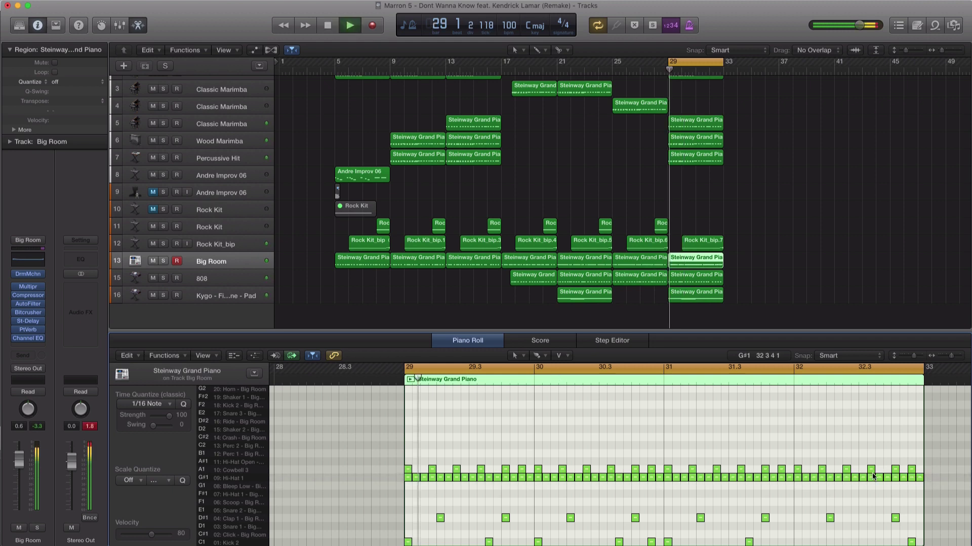
{"action": "key", "text": "space"}
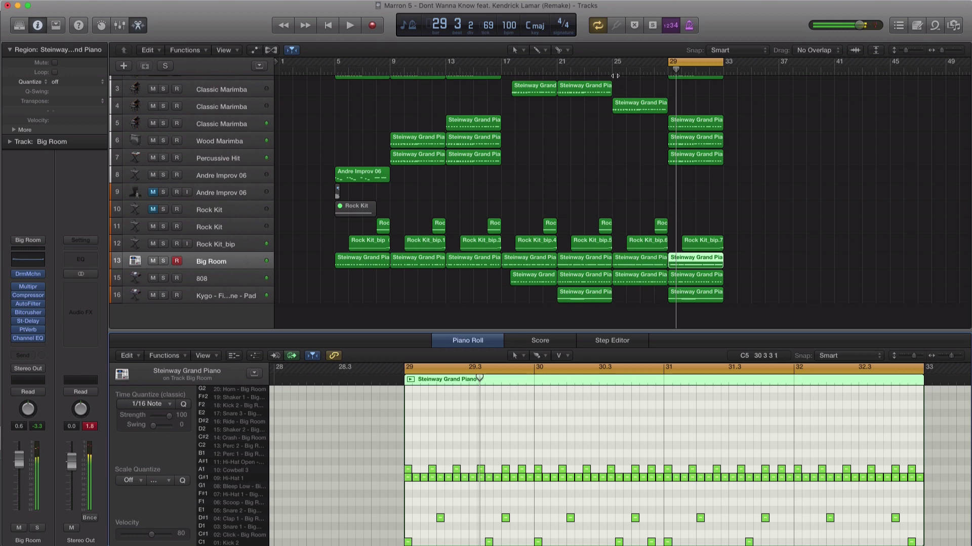
{"action": "left_click", "coordinate": [615, 74]}
{"action": "key", "text": "space"}
{"action": "key", "text": "space"}
{"action": "left_click", "coordinate": [621, 72]}
{"action": "key", "text": "space"}
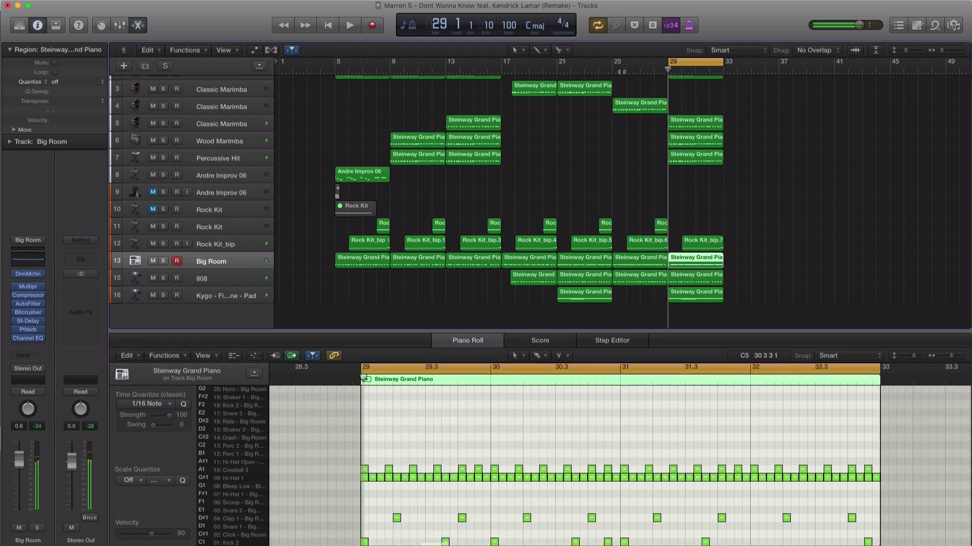
{"action": "left_click", "coordinate": [688, 63]}
{"action": "left_click", "coordinate": [640, 72]}
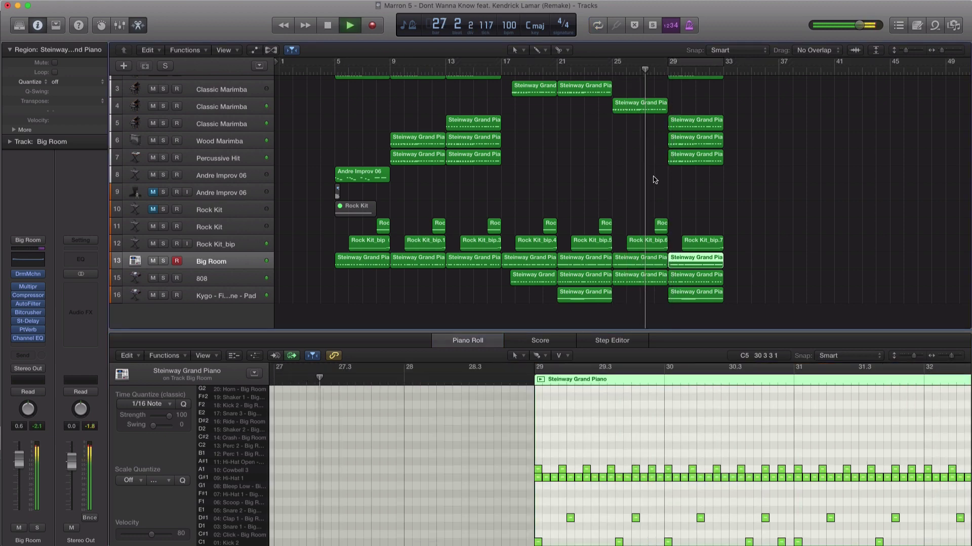
{"action": "left_click", "coordinate": [669, 73]}
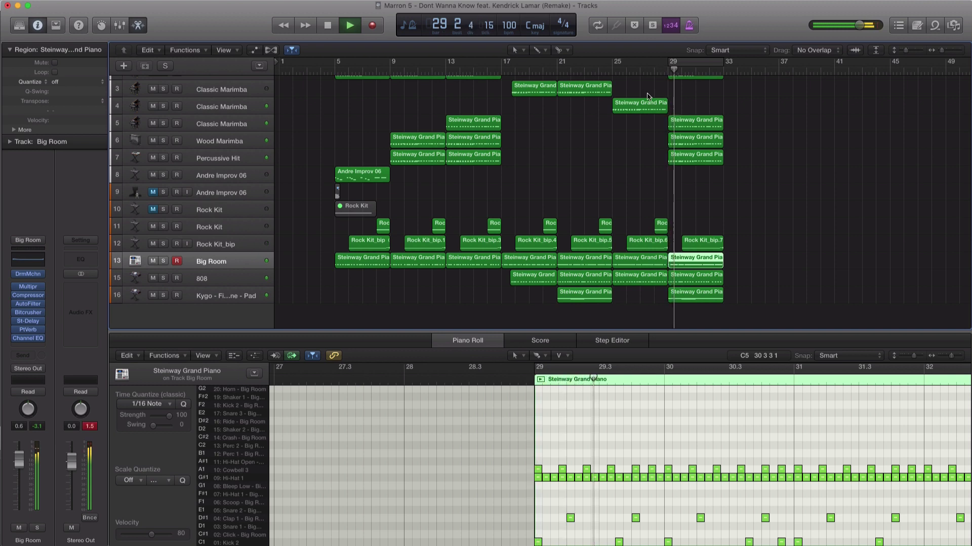
Lower the Big Room kit's Dropkick Hi-Hat 1 volume to -3.9 dB in Drum Machine Designer and close the plug-in window.
{"action": "left_click", "coordinate": [34, 276]}
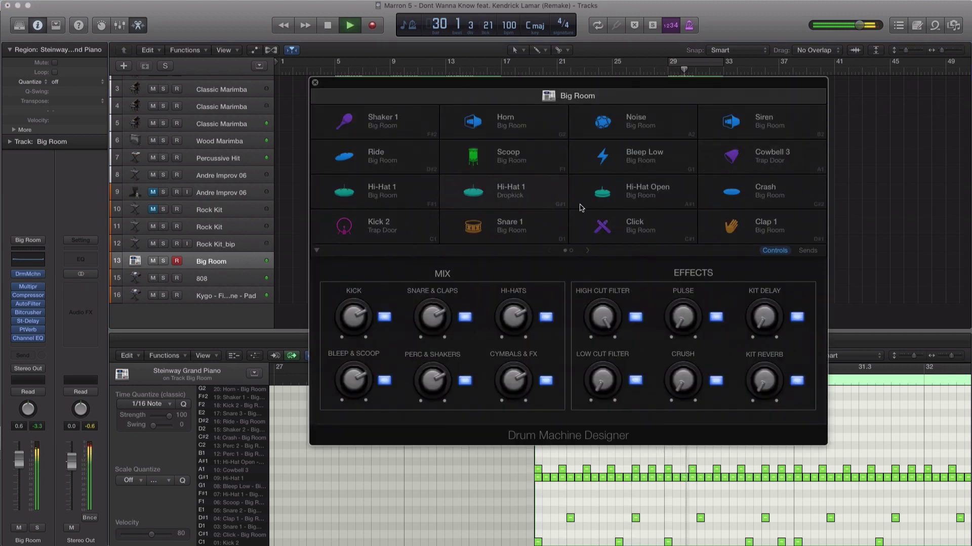
{"action": "left_click", "coordinate": [554, 205]}
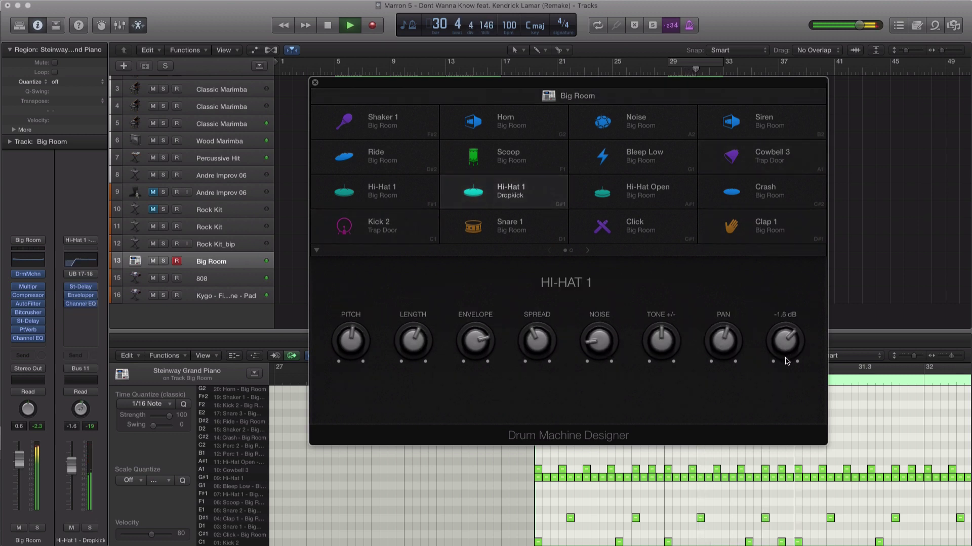
{"action": "left_click_drag", "start_coordinate": [787, 356], "coordinate": [787, 373]}
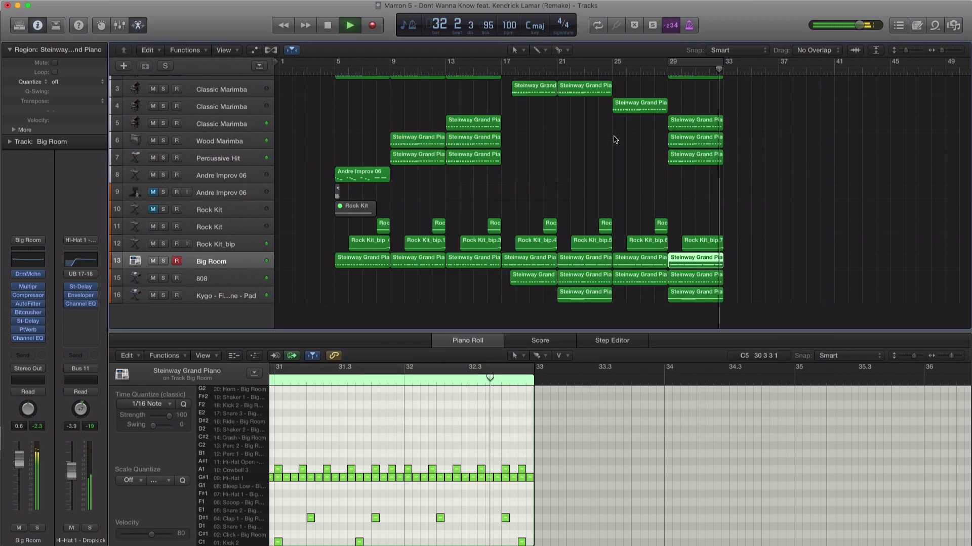
{"action": "key", "text": "super+w"}
Play the change from bar 28 into bar 29 and examine the notes of track 4's Classic Marimba region at bar 25.
{"action": "scroll", "coordinate": [713, 97], "scroll_direction": "up", "scroll_amount": 1}
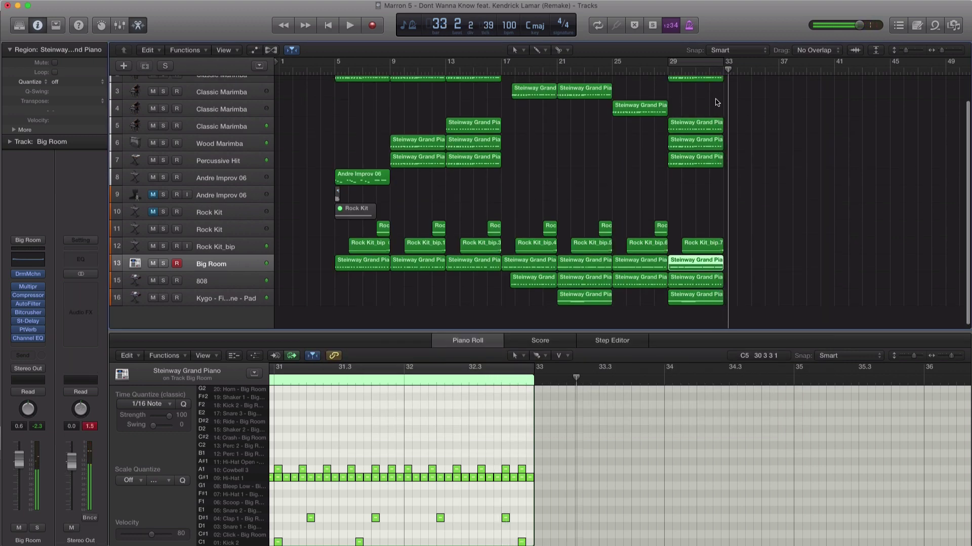
{"action": "left_click", "coordinate": [658, 70]}
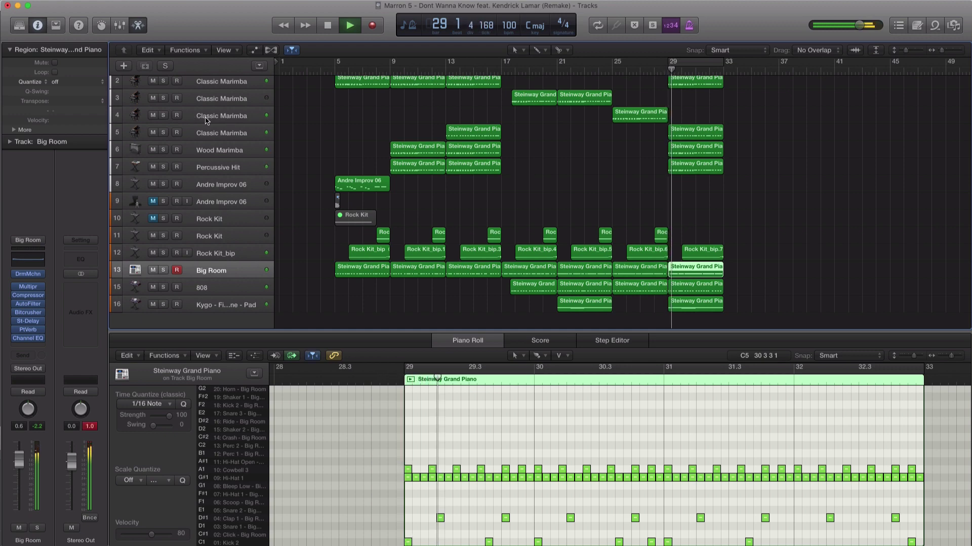
{"action": "left_click", "coordinate": [635, 113]}
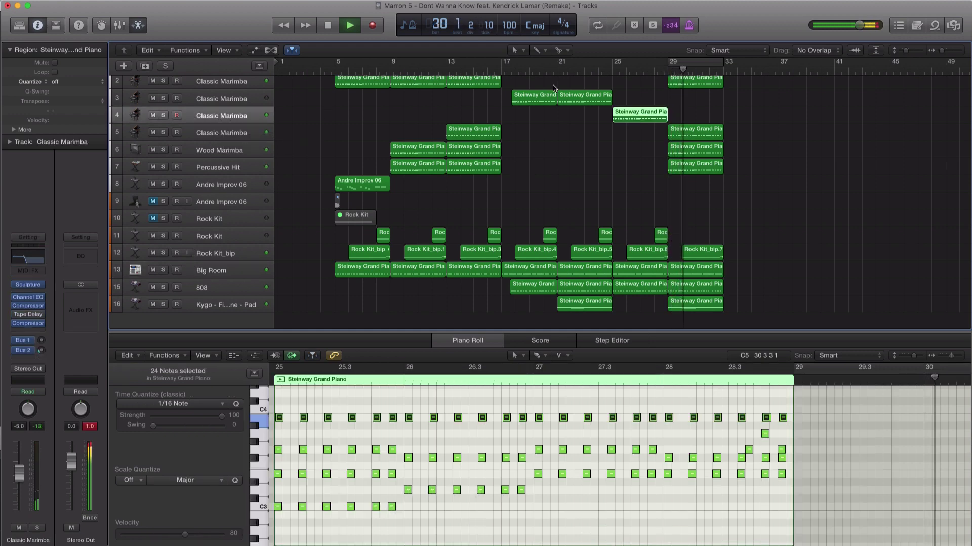
{"action": "key", "text": "space"}
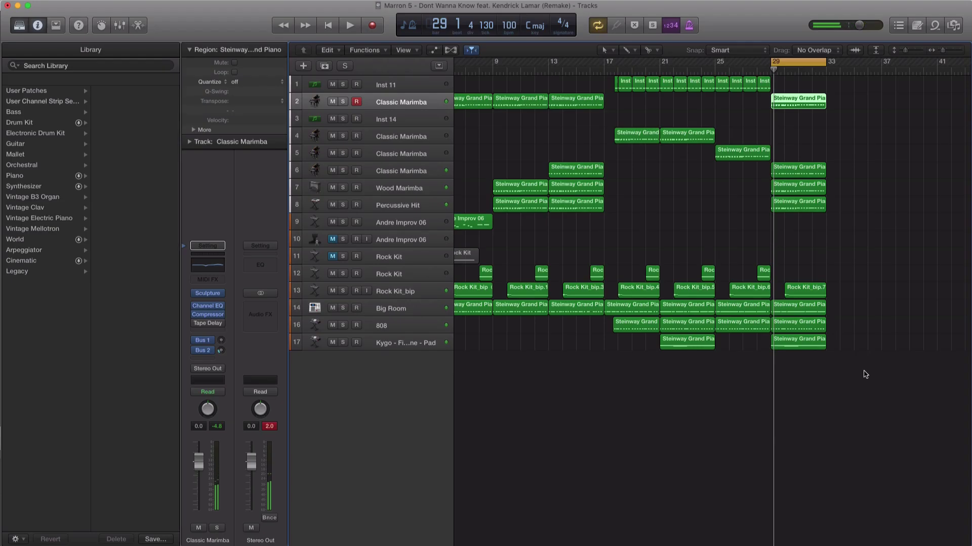
Copy all regions in bars 29–32 to bars 33 and 37, and move the cycle range to bars 33–36.
{"action": "left_click_drag", "start_coordinate": [841, 215], "coordinate": [891, 105]}
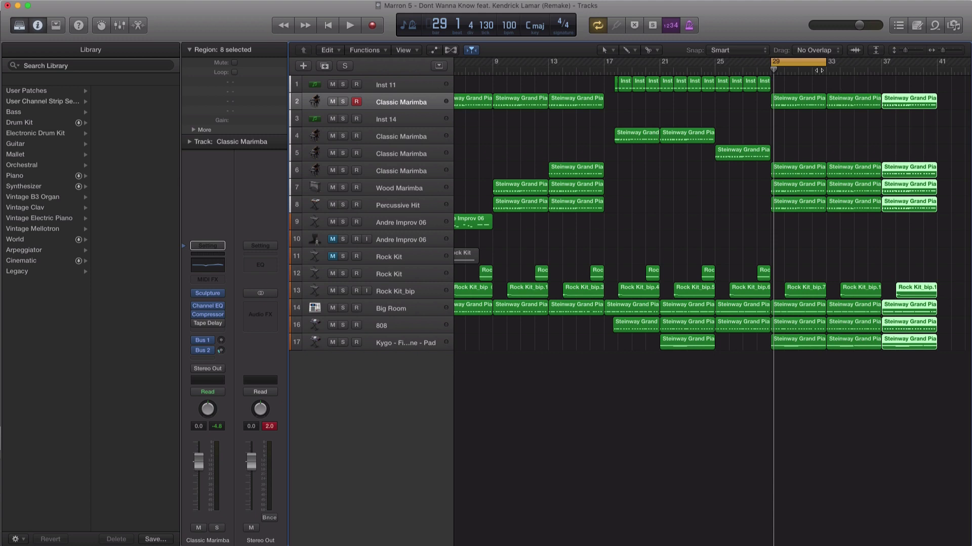
{"action": "left_click_drag", "start_coordinate": [817, 70], "coordinate": [873, 70]}
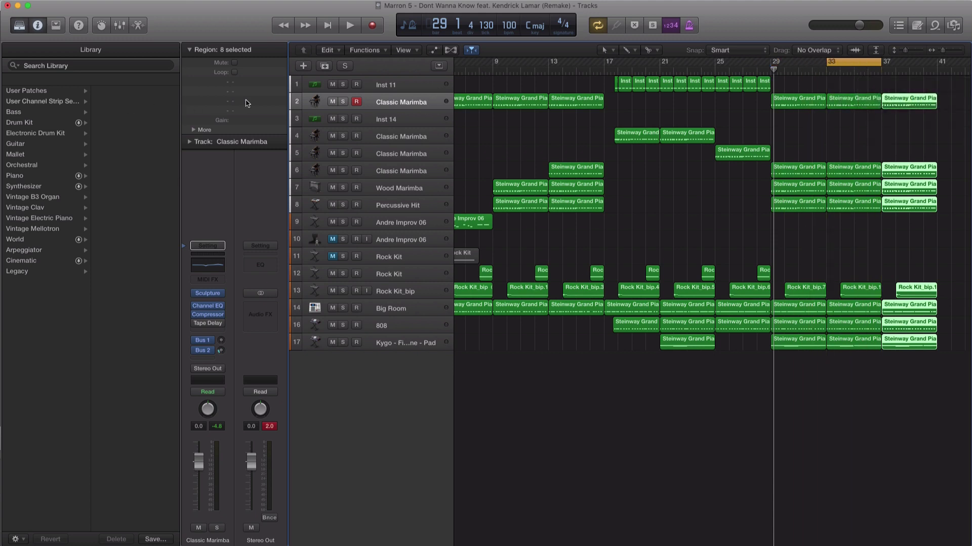
Create a software instrument track below the track 2 Classic Marimba and load the British Stack Synth Lead guitar patch on it.
{"action": "key", "text": "alt+super+n"}
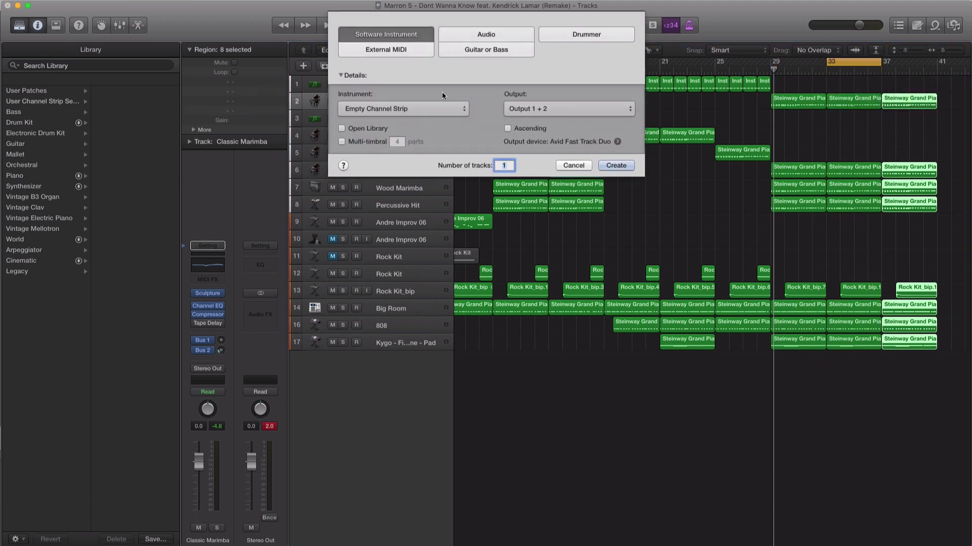
{"action": "left_click", "coordinate": [616, 165]}
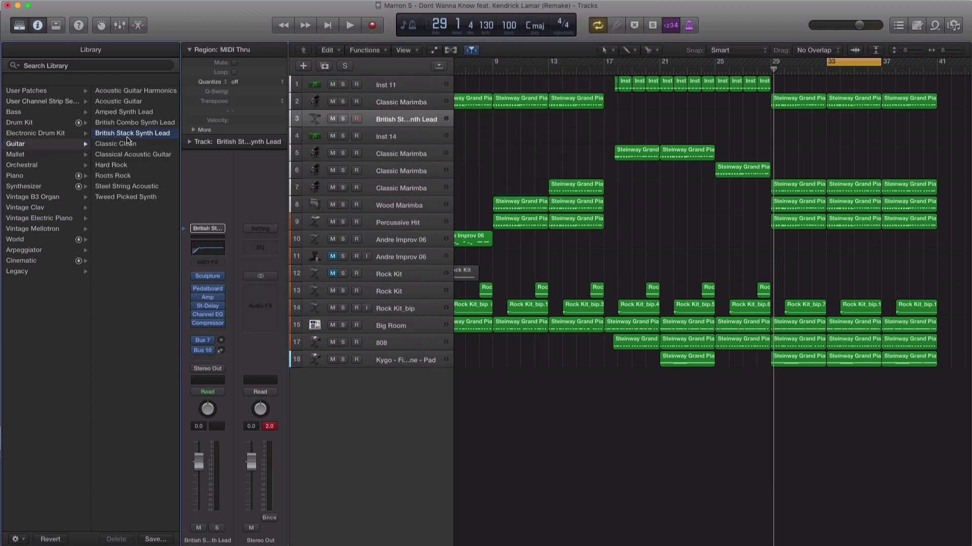
Copy track 2's bar 33 marimba region onto the British Stack Synth Lead track and delete its B3 row and the single A3 note.
{"action": "left_click_drag", "start_coordinate": [858, 111], "coordinate": [856, 120]}
{"action": "double_click", "coordinate": [858, 120]}
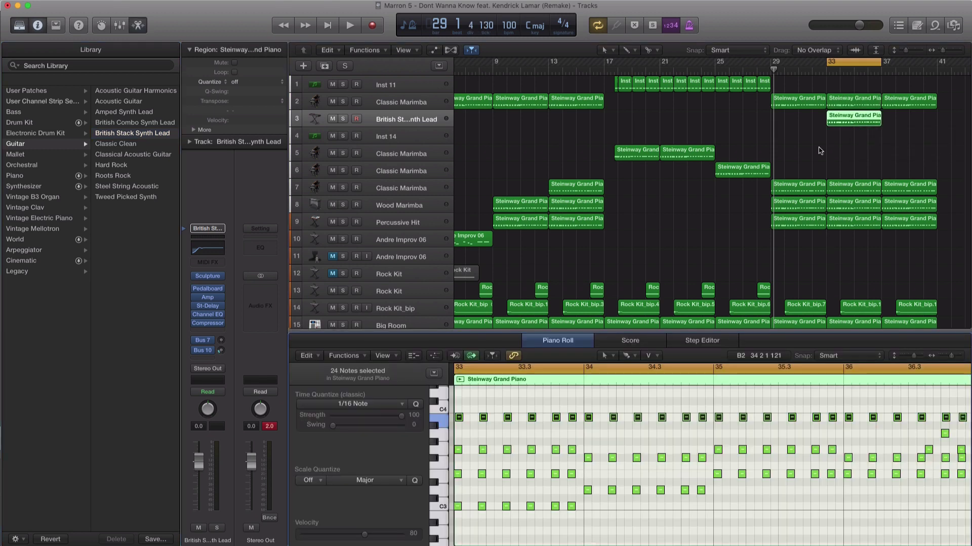
{"action": "scroll", "coordinate": [763, 423], "scroll_direction": "down", "scroll_amount": 5}
{"action": "scroll", "coordinate": [764, 423], "scroll_direction": "up", "scroll_amount": 4}
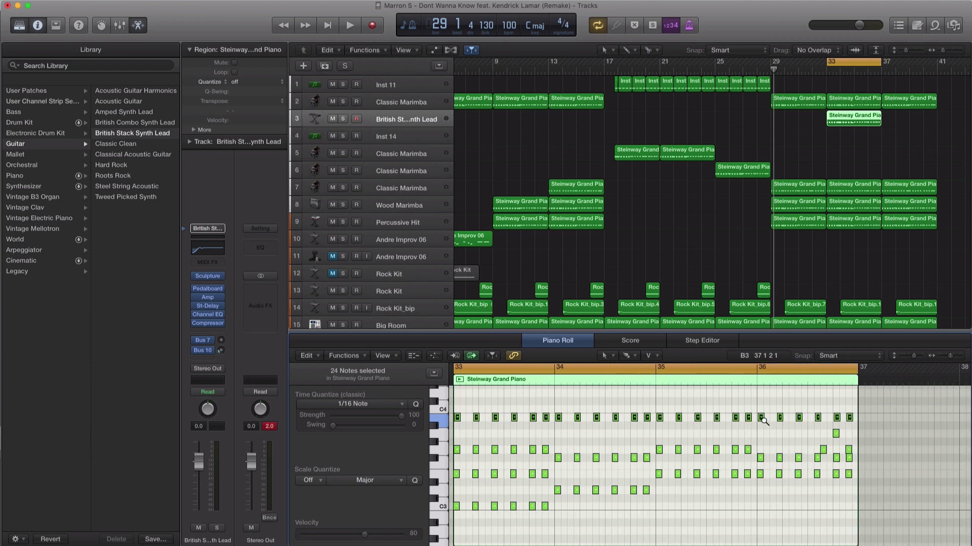
{"action": "scroll", "coordinate": [761, 424], "scroll_direction": "left", "scroll_amount": 2}
{"action": "left_click_drag", "start_coordinate": [519, 419], "coordinate": [910, 430]}
{"action": "key", "text": "Delete"}
{"action": "scroll", "coordinate": [885, 453], "scroll_direction": "left", "scroll_amount": 1}
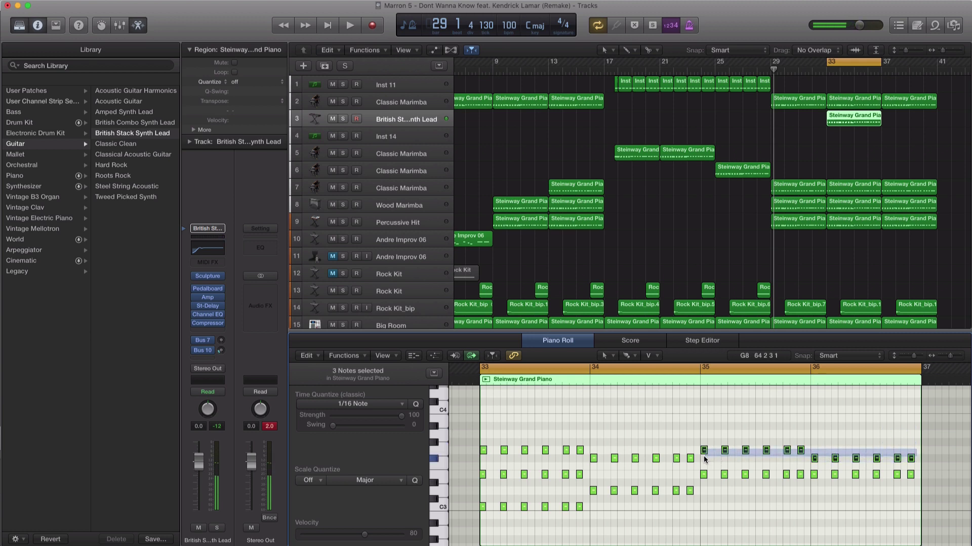
Thin the synth lead region to one note at the start of each bar: E3, D3, E3 and E3.
{"action": "left_click_drag", "start_coordinate": [704, 456], "coordinate": [600, 459]}
{"action": "key", "text": "Delete"}
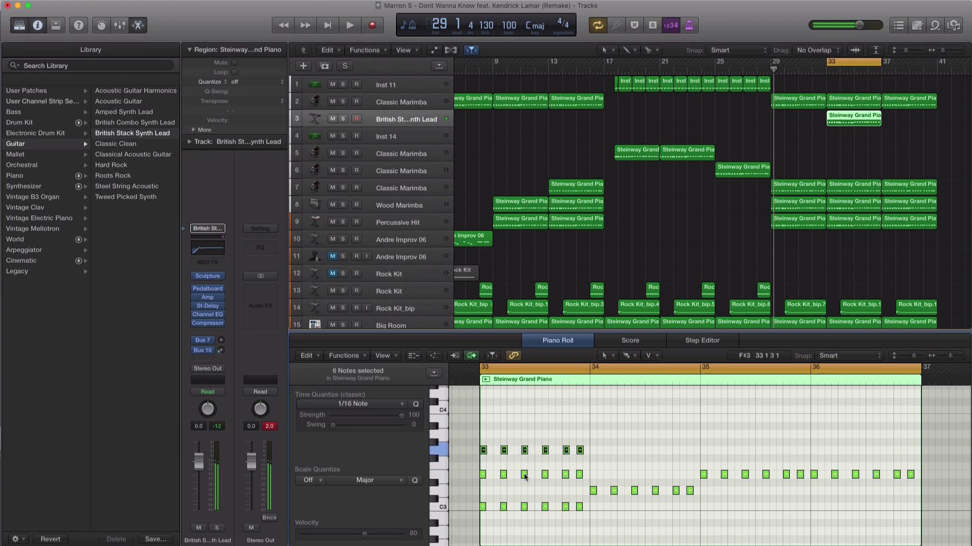
{"action": "key", "text": "Delete"}
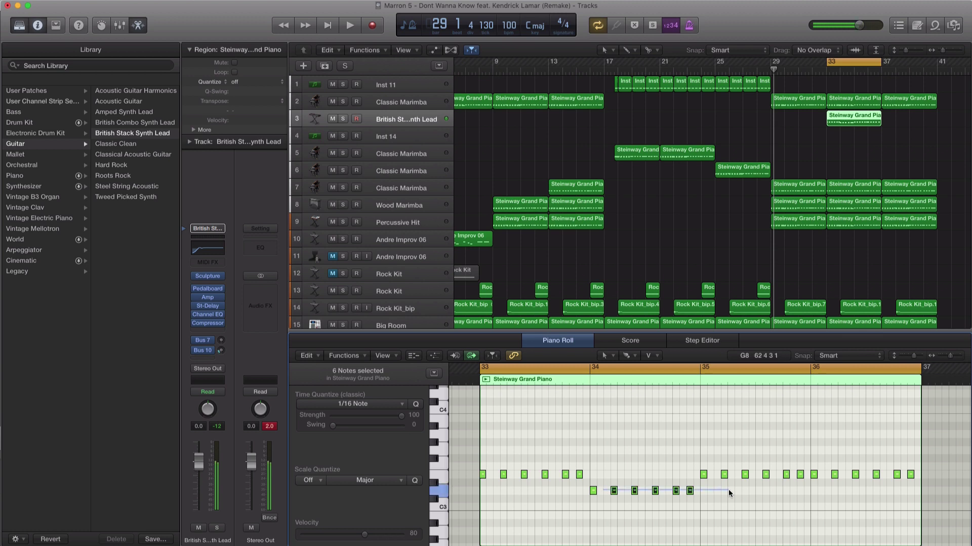
{"action": "key", "text": "Delete"}
{"action": "left_click_drag", "start_coordinate": [720, 468], "coordinate": [903, 475]}
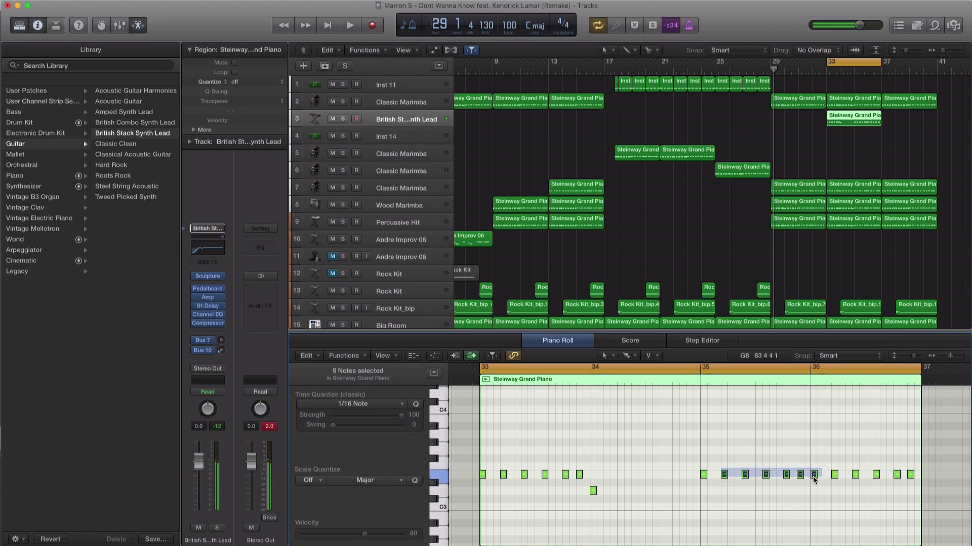
{"action": "left_click_drag", "start_coordinate": [814, 479], "coordinate": [918, 480]}
{"action": "key", "text": "Delete"}
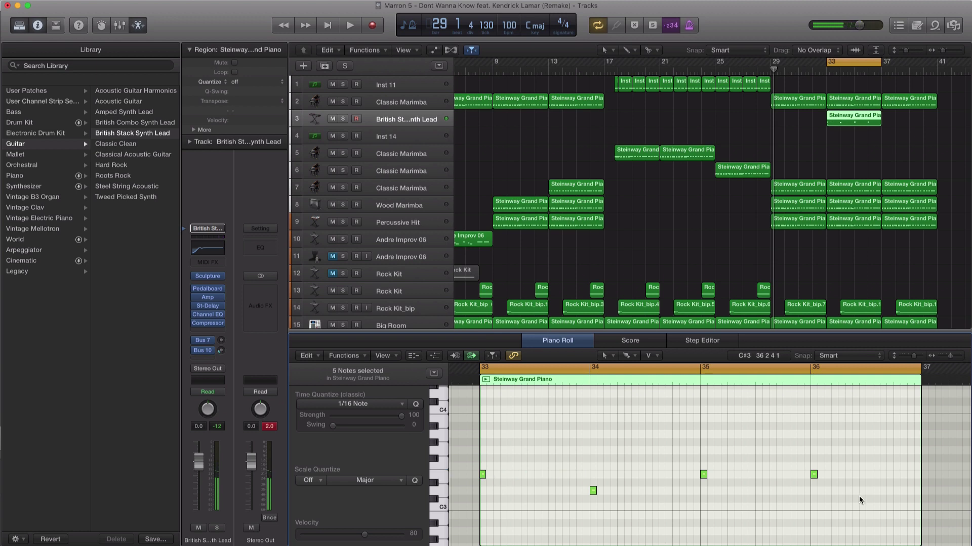
Lengthen the four synth lead notes to one full bar each and play bars 33–36.
{"action": "left_click_drag", "start_coordinate": [858, 497], "coordinate": [586, 477]}
{"action": "key", "text": "space"}
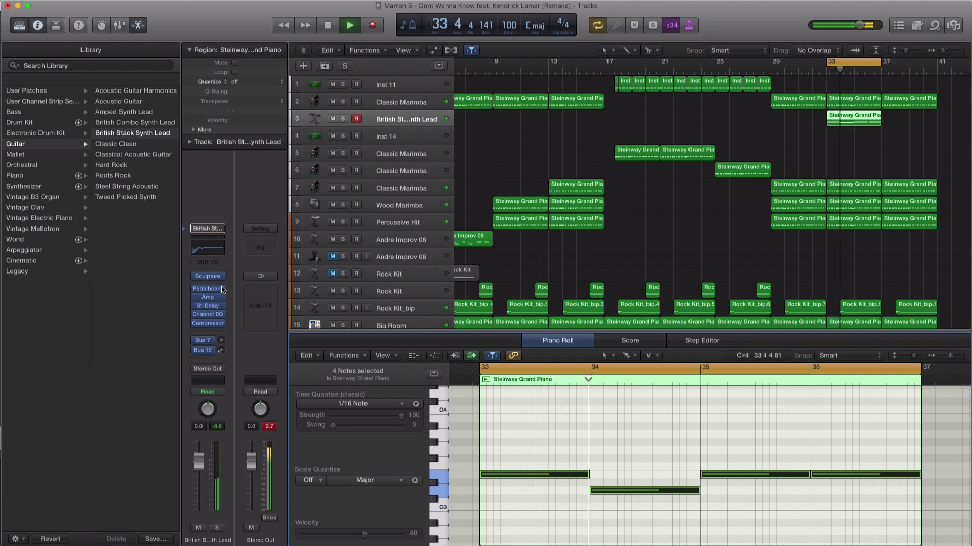
Raise the envelope's release slider in the synth lead's Sculpture instrument, audition it, and close the plug-in window.
{"action": "left_click", "coordinate": [208, 276]}
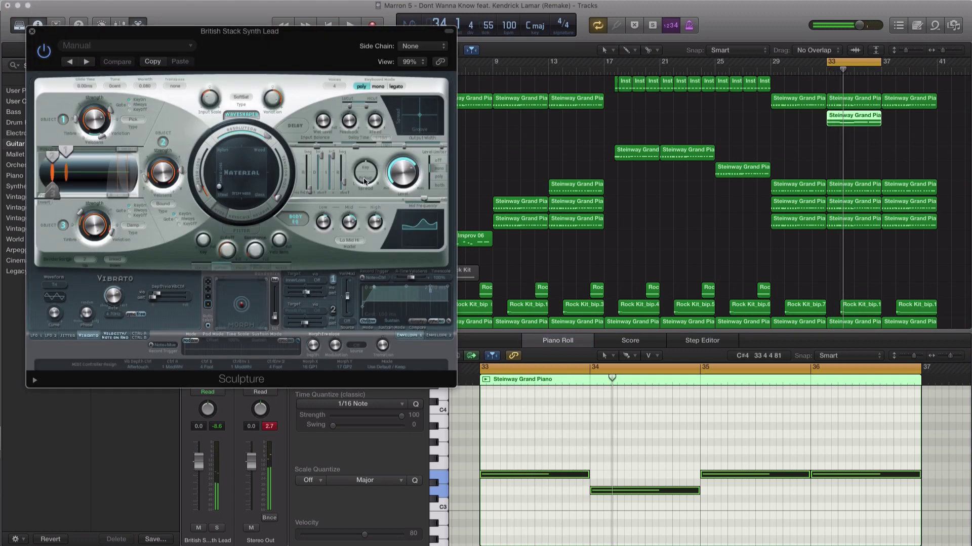
{"action": "key", "text": "space"}
{"action": "left_click_drag", "start_coordinate": [343, 184], "coordinate": [345, 173]}
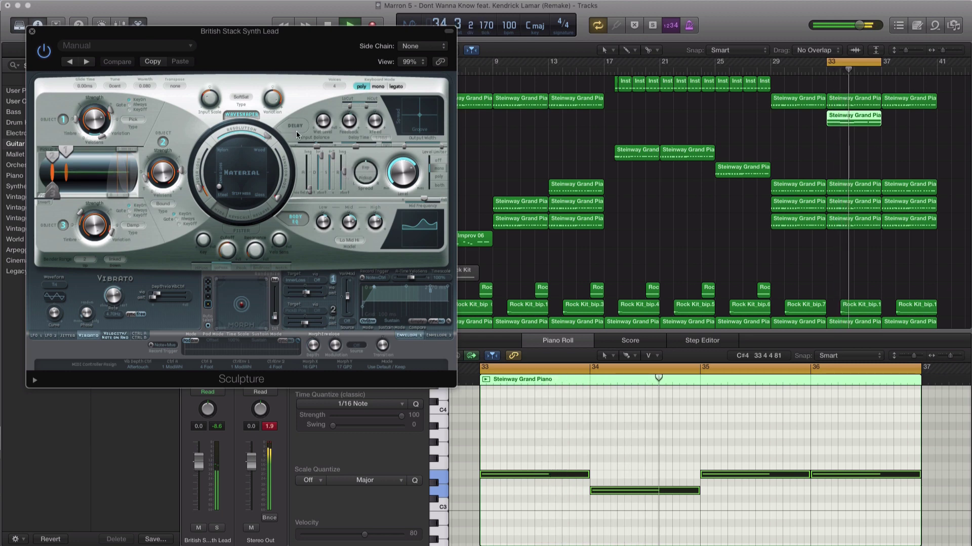
{"action": "key", "text": "super+w"}
{"action": "key", "text": "space"}
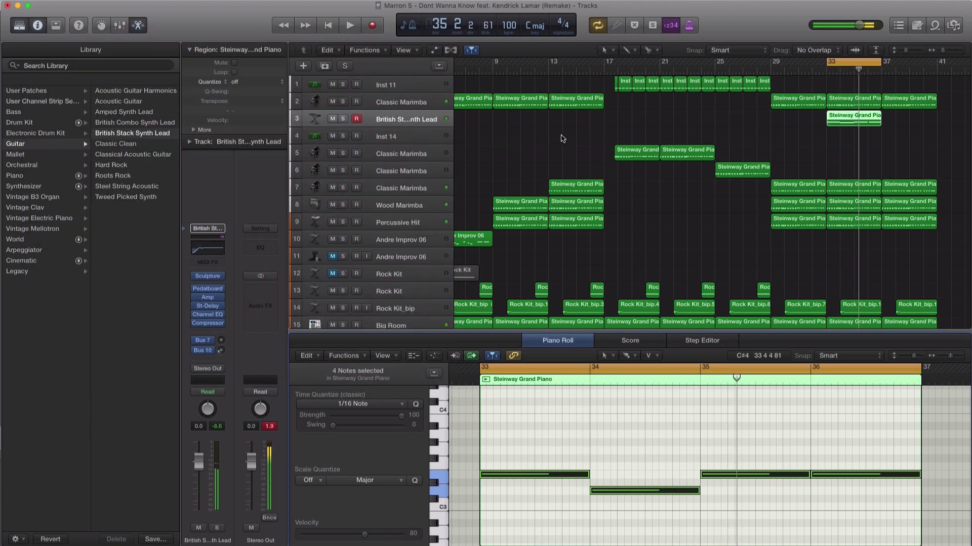
Transpose the British Stack Synth Lead region by +12 and play it from bar 33.
{"action": "left_click", "coordinate": [282, 101]}
{"action": "left_click", "coordinate": [264, 94]}
{"action": "key", "text": "space"}
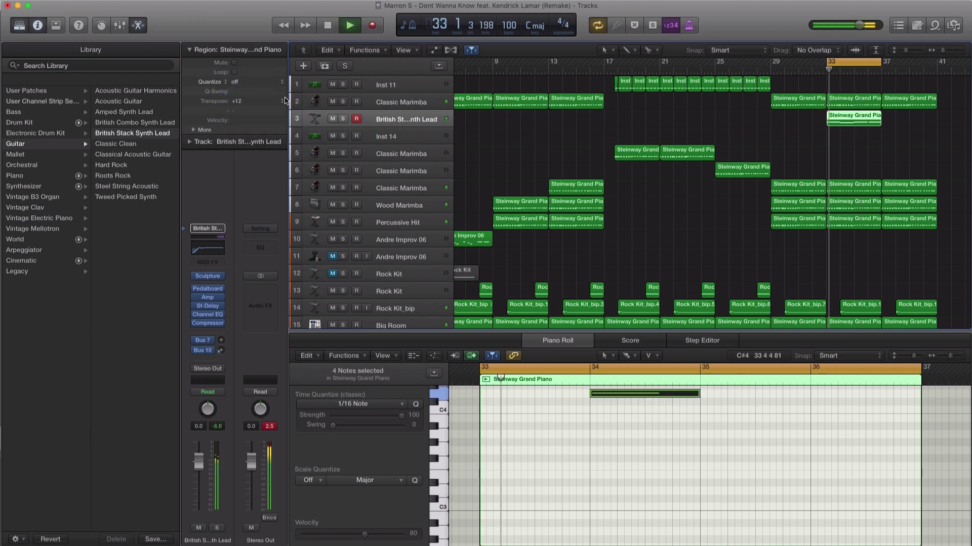
Reset the synth lead region's transposition to ±0 and lower the synth lead track's level to -10.2 dB during playback.
{"action": "left_click", "coordinate": [281, 102]}
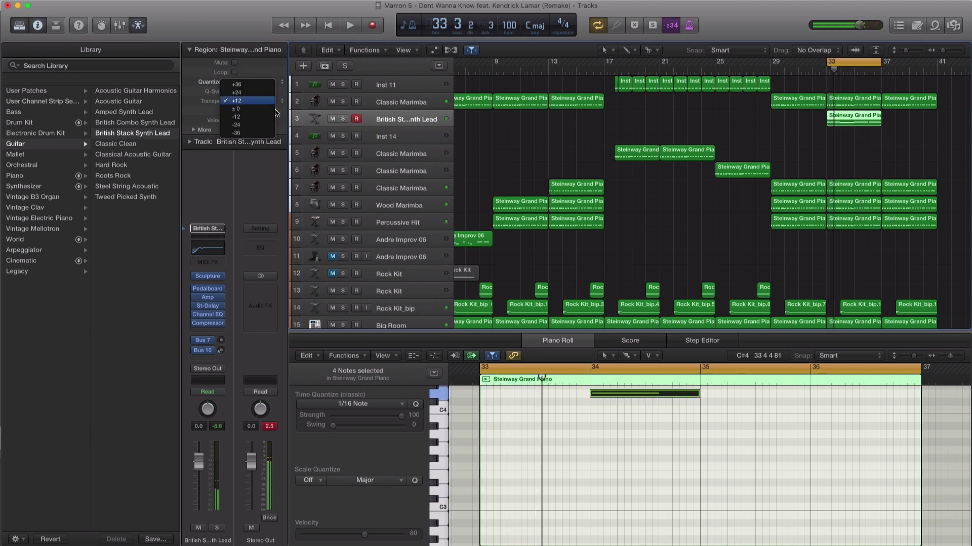
{"action": "left_click", "coordinate": [276, 109]}
{"action": "key", "text": "space"}
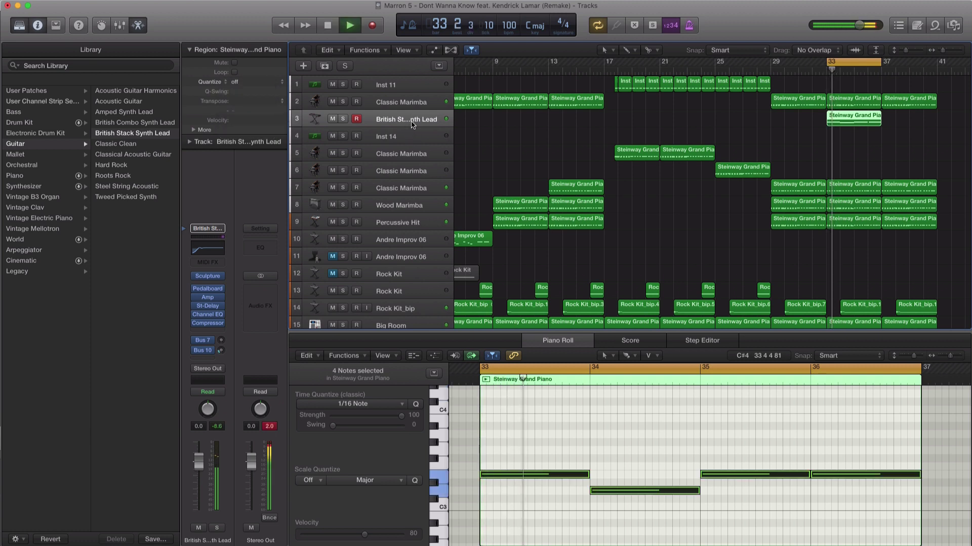
{"action": "left_click_drag", "start_coordinate": [200, 469], "coordinate": [199, 496]}
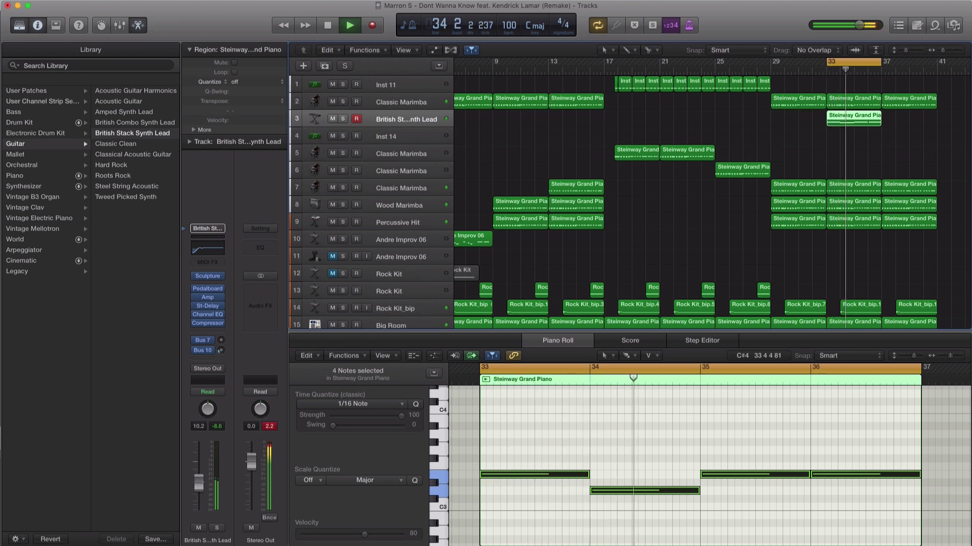
{"action": "key", "text": "space"}
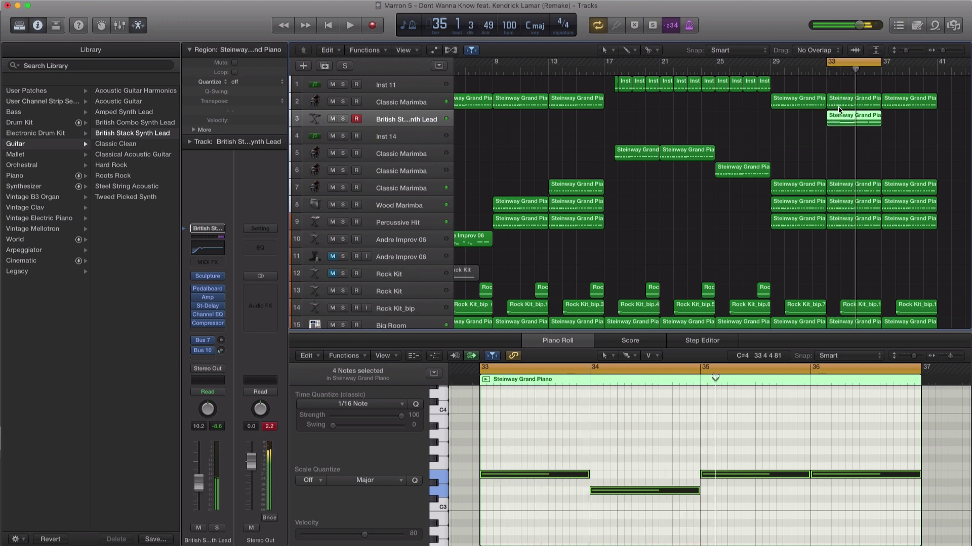
Copy the synth lead region from bar 33 to bar 37 and briefly play from bar 33.
{"action": "left_click_drag", "start_coordinate": [845, 123], "coordinate": [898, 124]}
{"action": "key", "text": "space"}
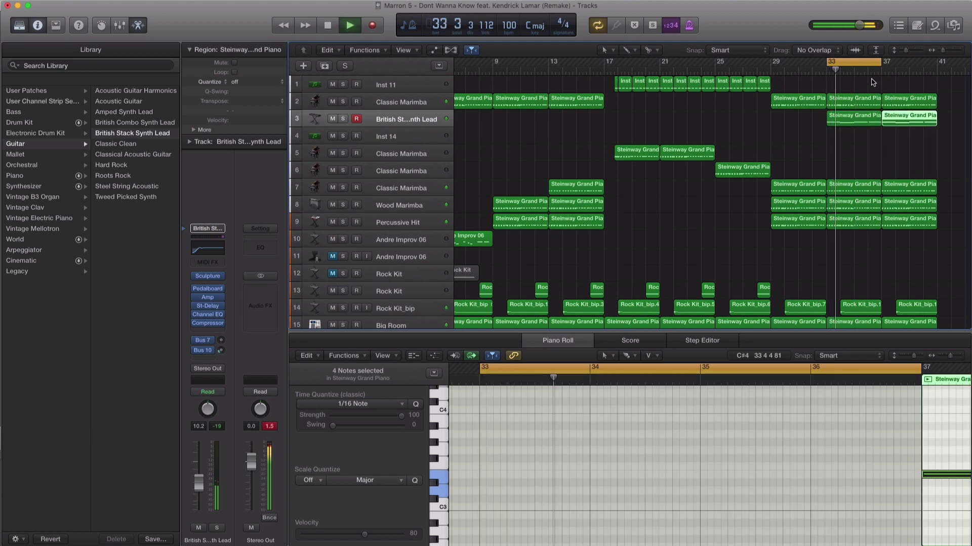
{"action": "key", "text": "space"}
Add a Snare 1 (D1) note under each of the eight claps in the Big Room region at bar 33 and play it.
{"action": "scroll", "coordinate": [748, 184], "scroll_direction": "down", "scroll_amount": 4}
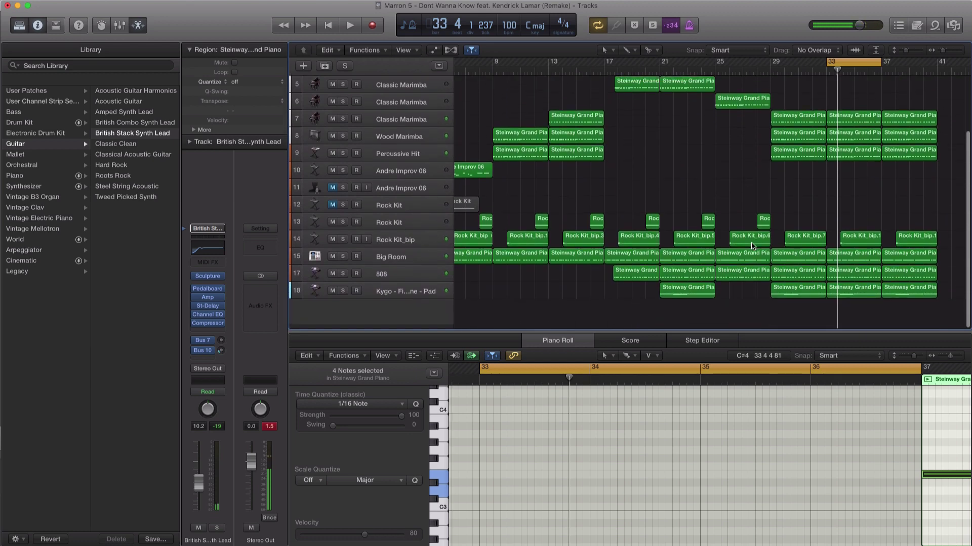
{"action": "left_click", "coordinate": [406, 265]}
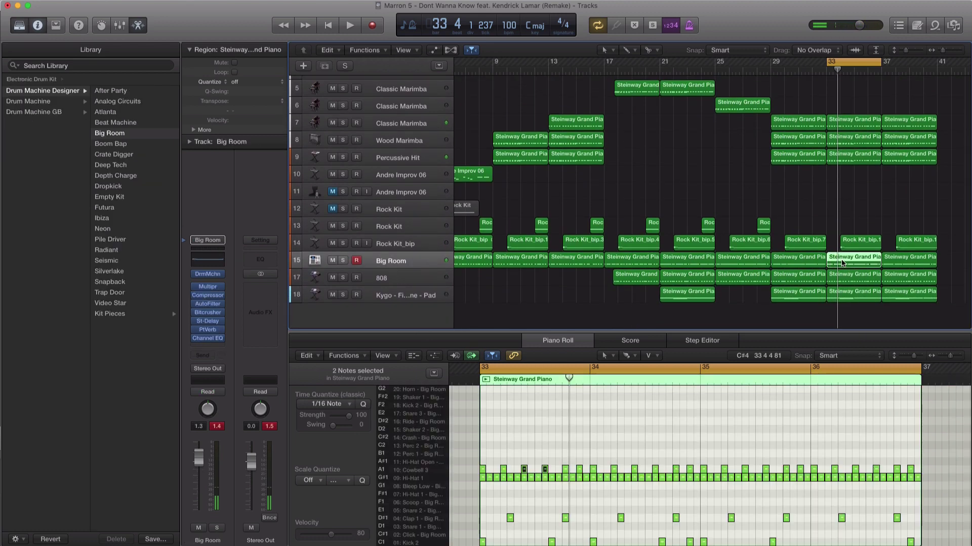
{"action": "double_click", "coordinate": [842, 263]}
{"action": "double_click", "coordinate": [850, 329]}
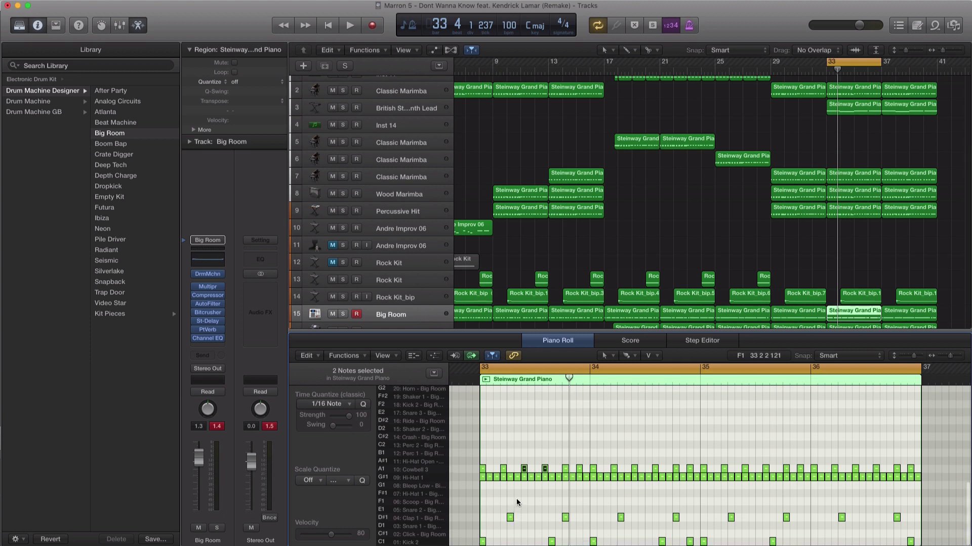
{"action": "left_click", "coordinate": [534, 534]}
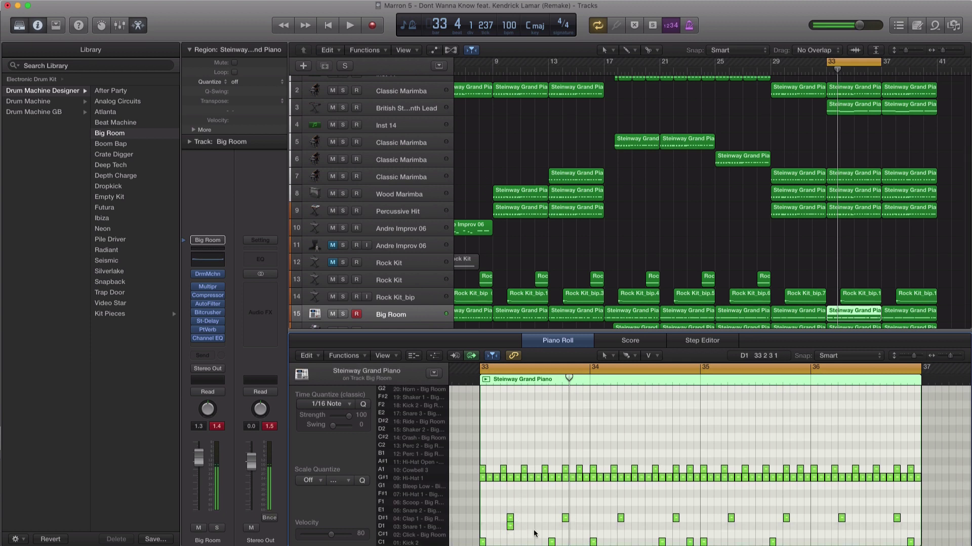
{"action": "left_click", "coordinate": [565, 526]}
{"action": "left_click", "coordinate": [621, 526]}
{"action": "left_click", "coordinate": [676, 526]}
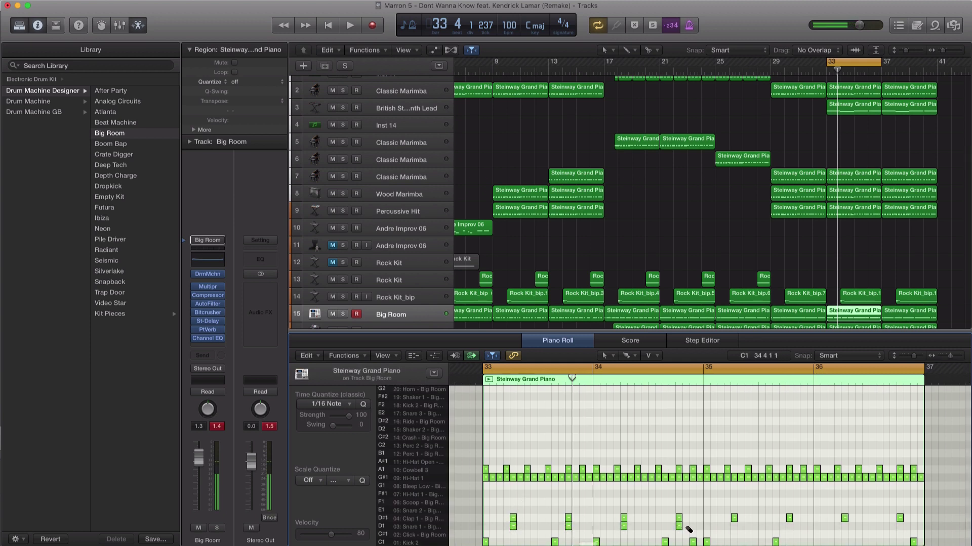
{"action": "left_click", "coordinate": [734, 527]}
{"action": "left_click", "coordinate": [789, 526]}
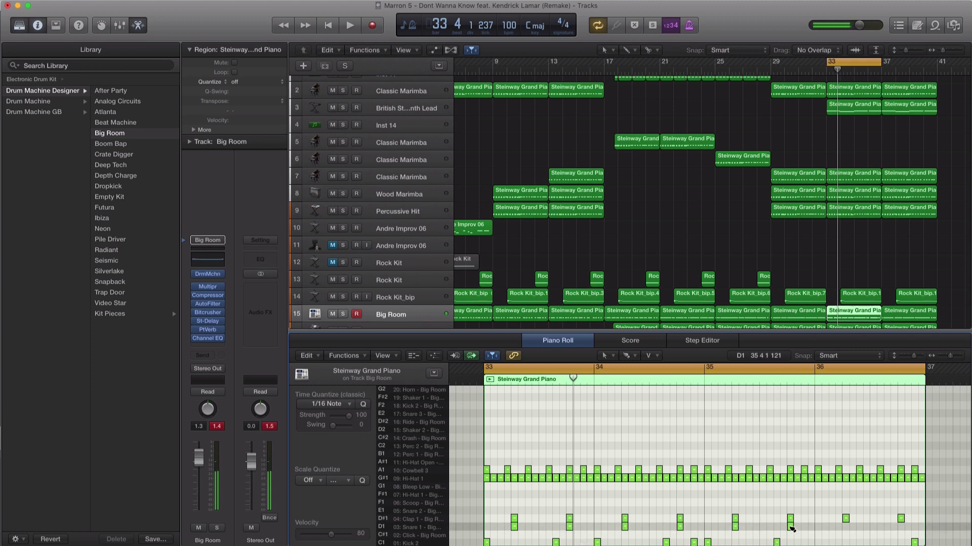
{"action": "left_click", "coordinate": [845, 526]}
{"action": "left_click", "coordinate": [901, 527]}
{"action": "key", "text": "space"}
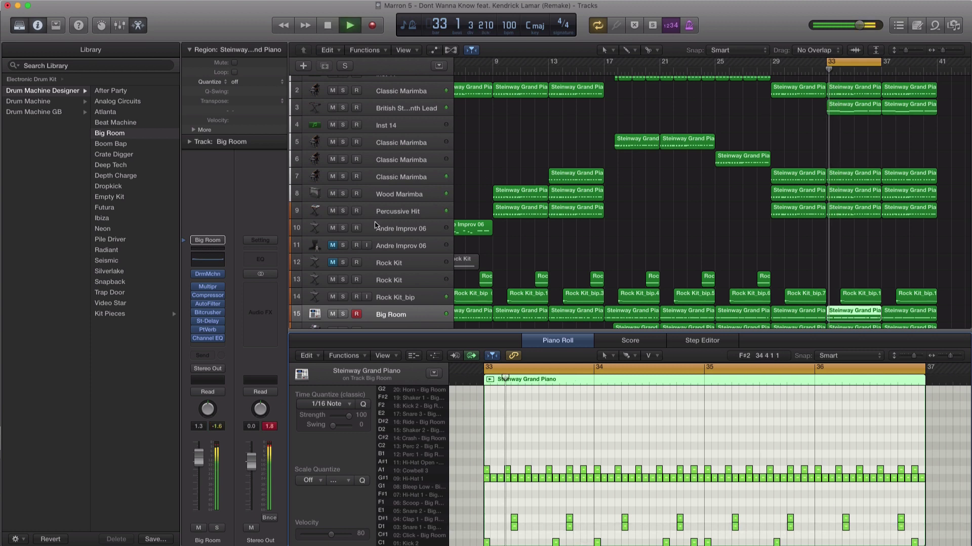
Replace the Big Room region at bar 37 with a copy of the region at bar 33.
{"action": "left_click", "coordinate": [906, 316]}
{"action": "key", "text": "Delete"}
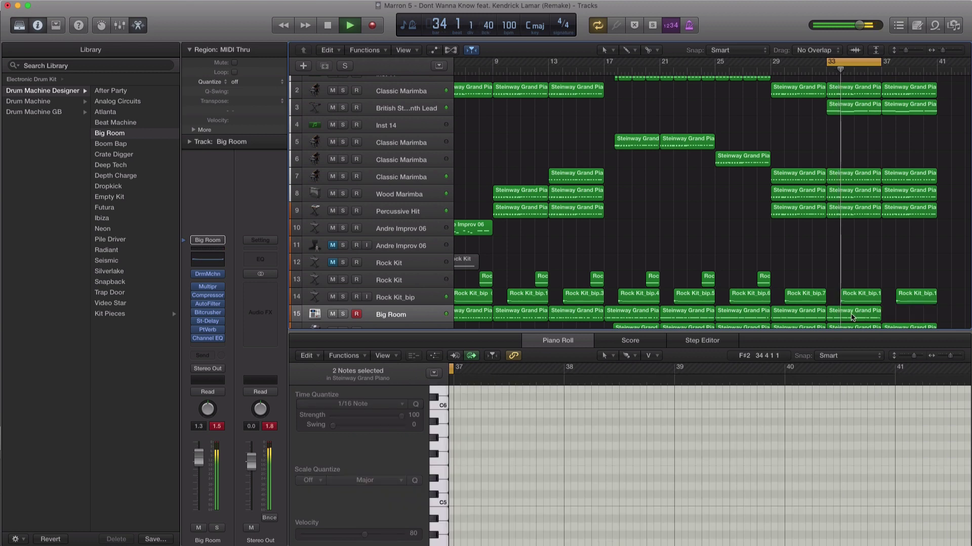
{"action": "key", "text": "super+z"}
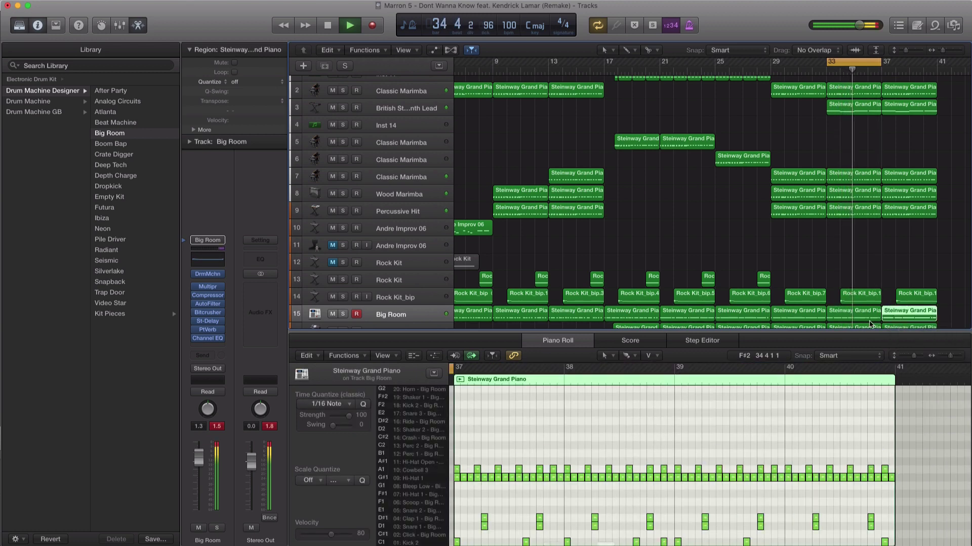
In the Big Room drum kit, shape Snare 1 with presence +2.5 dB, a shorter length and a volume of -11.0 dB.
{"action": "left_click", "coordinate": [388, 302]}
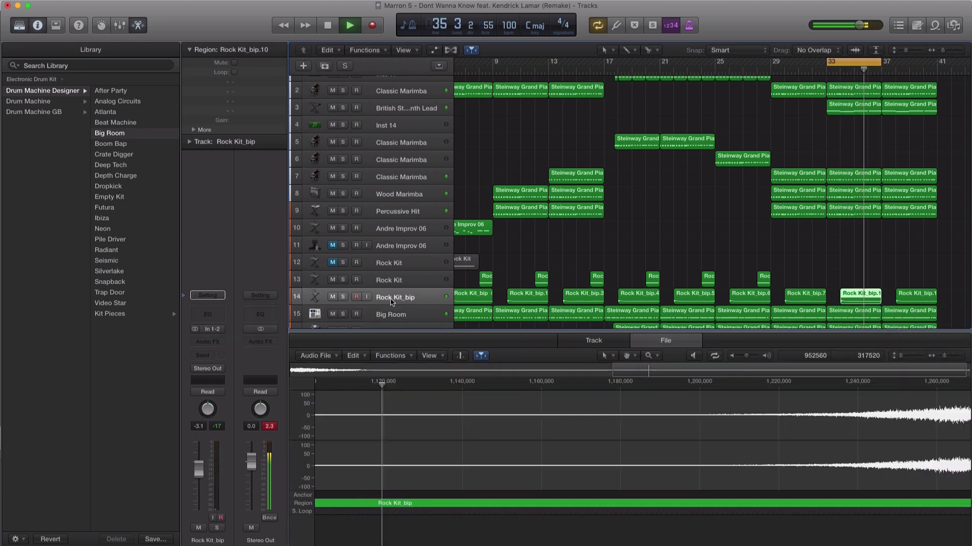
{"action": "left_click", "coordinate": [397, 315]}
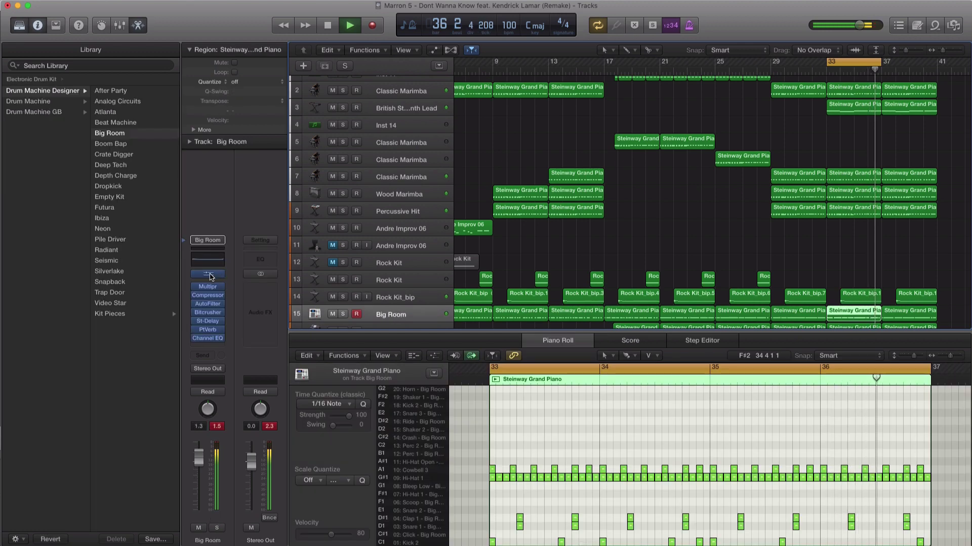
{"action": "left_click", "coordinate": [207, 274]}
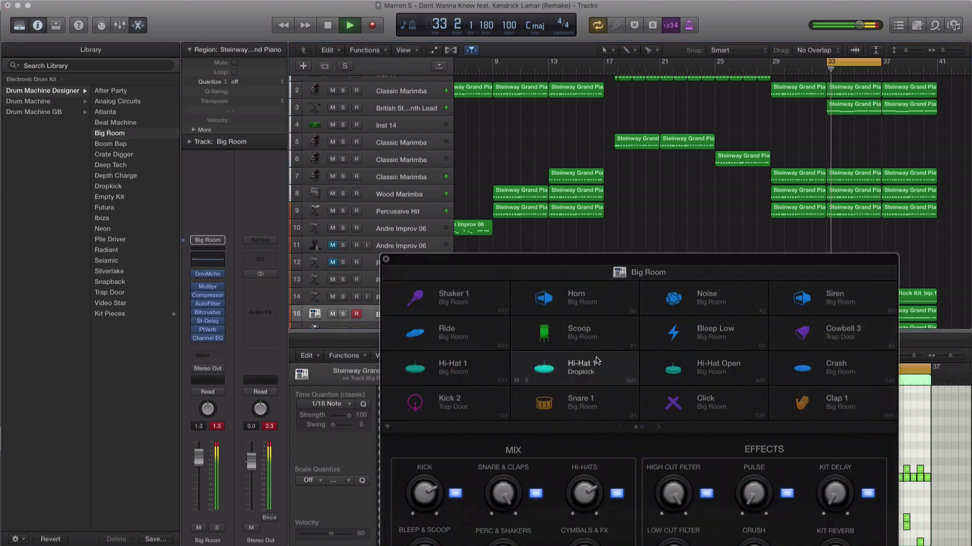
{"action": "left_click", "coordinate": [574, 368]}
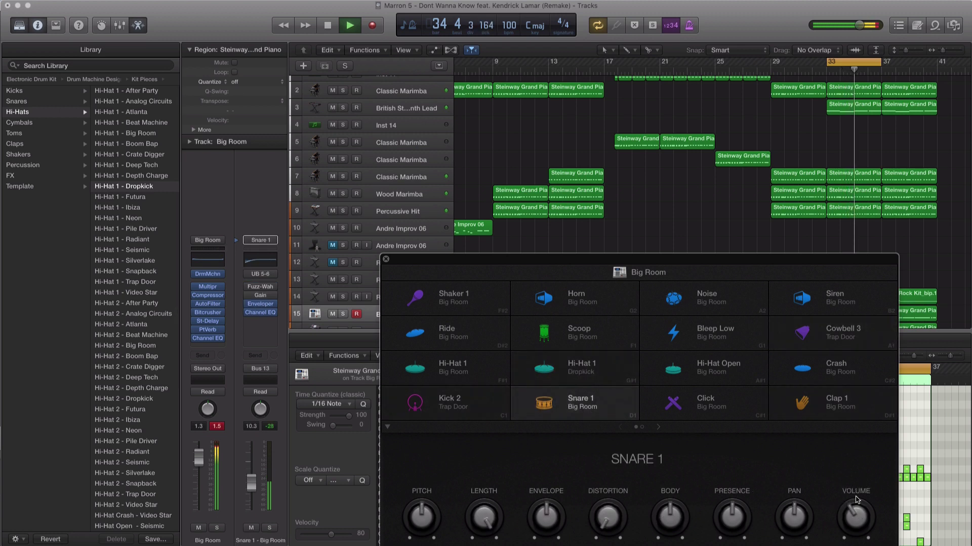
{"action": "left_click_drag", "start_coordinate": [854, 506], "coordinate": [858, 494]}
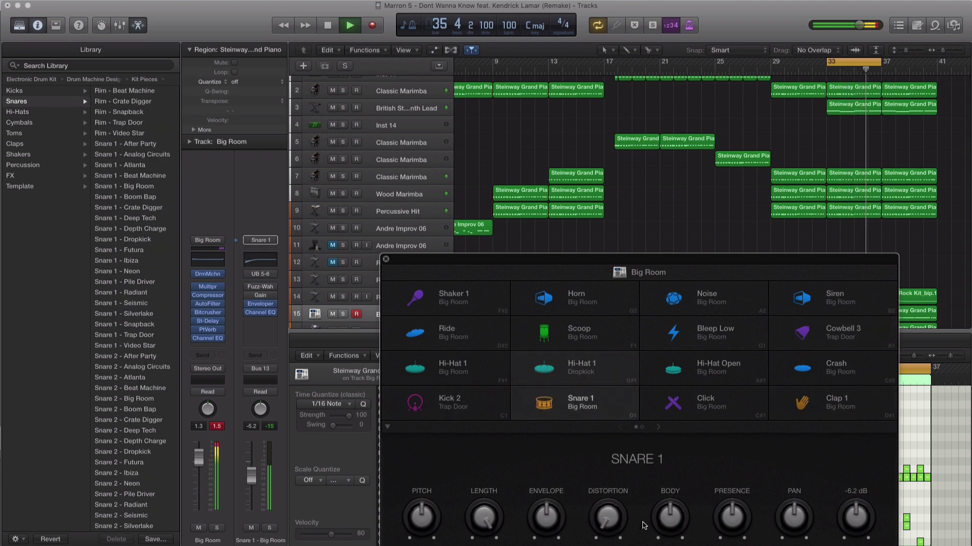
{"action": "left_click_drag", "start_coordinate": [732, 517], "coordinate": [733, 506]}
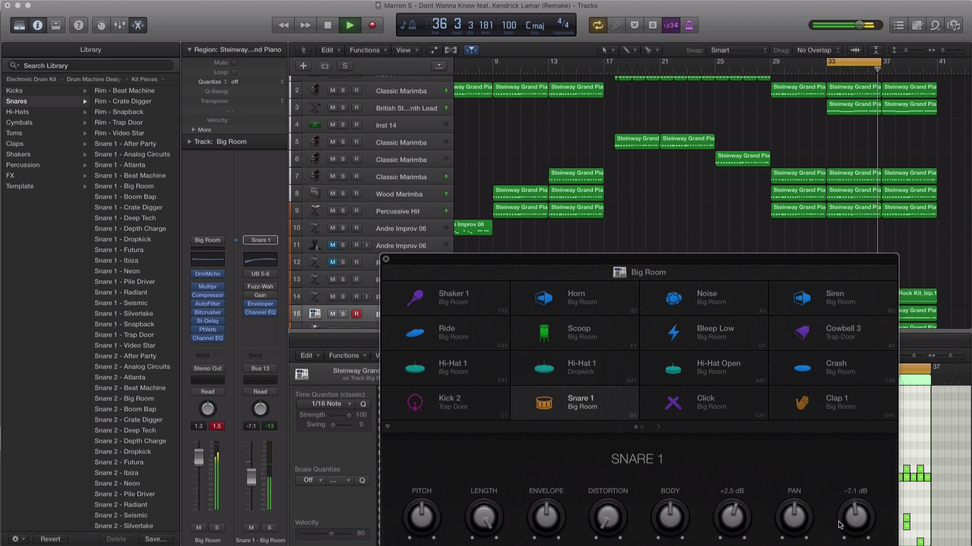
{"action": "left_click_drag", "start_coordinate": [840, 525], "coordinate": [853, 524]}
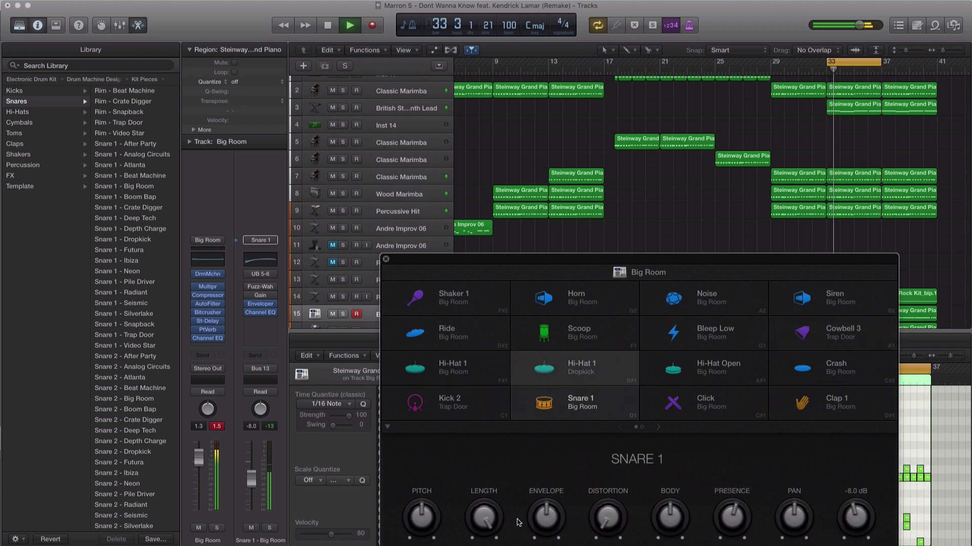
{"action": "left_click_drag", "start_coordinate": [484, 521], "coordinate": [501, 507]}
{"action": "left_click_drag", "start_coordinate": [852, 520], "coordinate": [858, 543]}
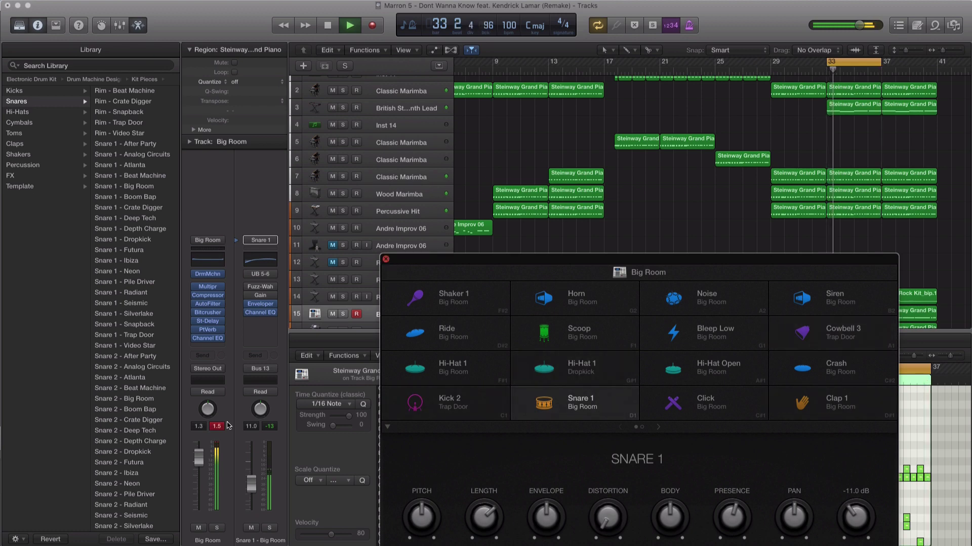
Set the Big Room track's level to 1.5 dB, stop playback and look over the channel levels in the mixer.
{"action": "left_click_drag", "start_coordinate": [196, 463], "coordinate": [196, 462]}
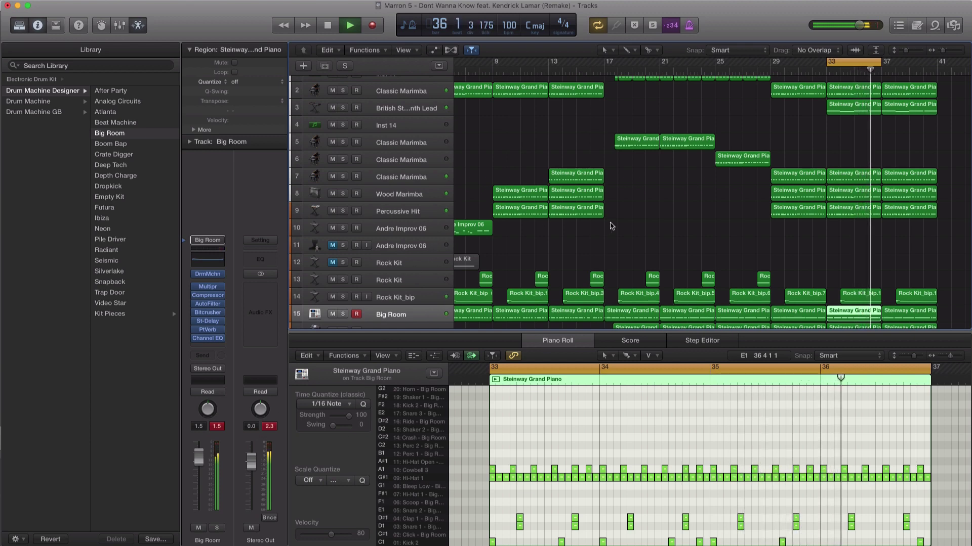
{"action": "key", "text": "space"}
{"action": "scroll", "coordinate": [612, 227], "scroll_direction": "down", "scroll_amount": 3}
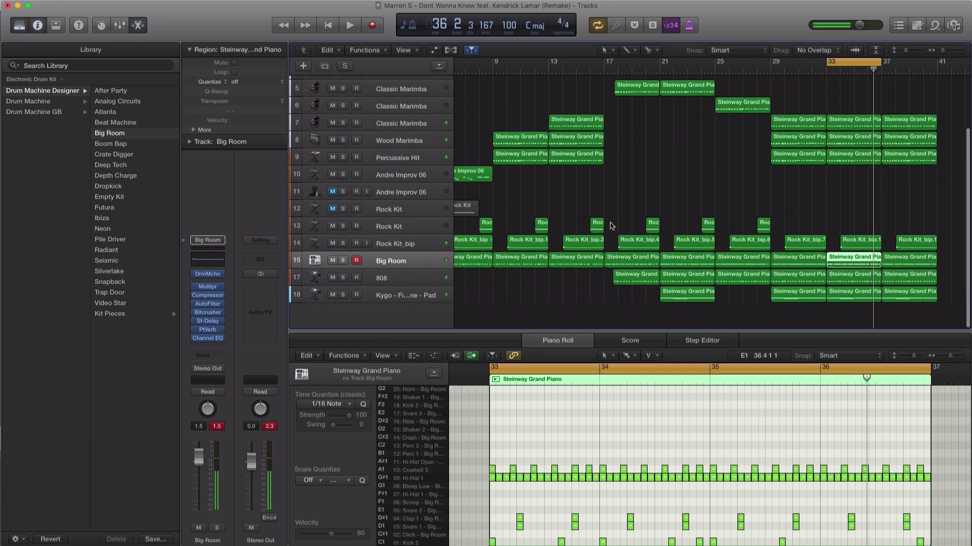
{"action": "key", "text": "x"}
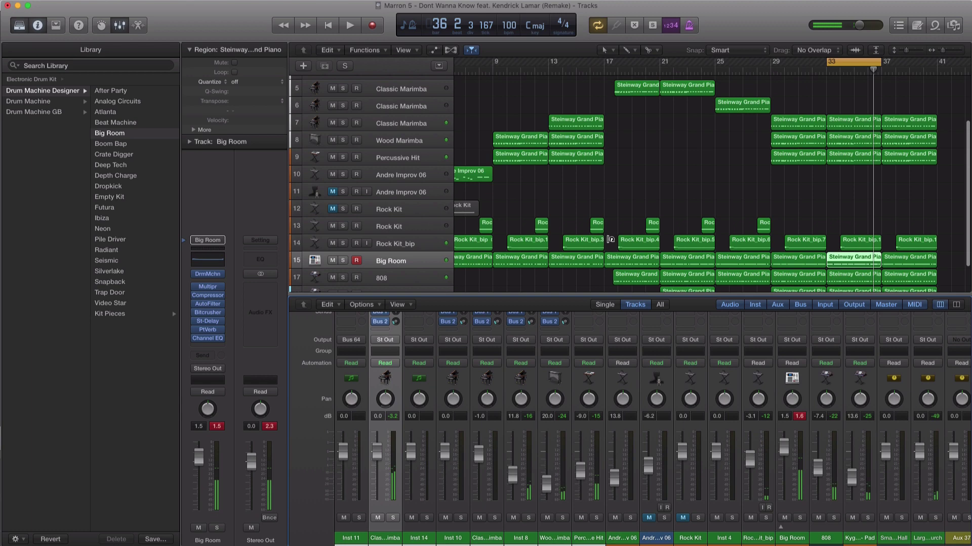
{"action": "key", "text": "x"}
Cycle bars 25–28, copy the Kygo Firestone pad region from bar 21 to bar 25, and play it.
{"action": "left_click_drag", "start_coordinate": [723, 71], "coordinate": [764, 75]}
{"action": "key", "text": "space"}
{"action": "key", "text": "space"}
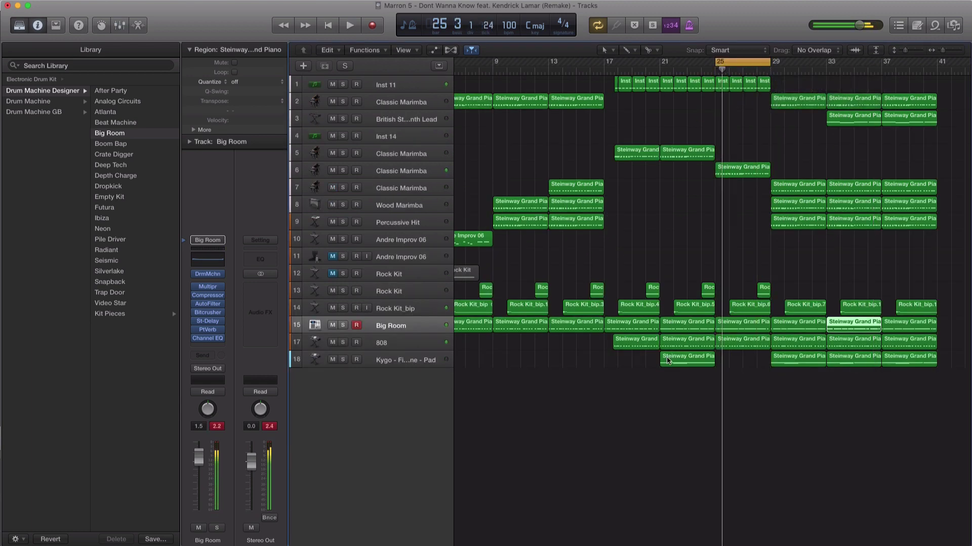
{"action": "left_click_drag", "start_coordinate": [674, 365], "coordinate": [738, 365], "text": "alt"}
{"action": "key", "text": "space"}
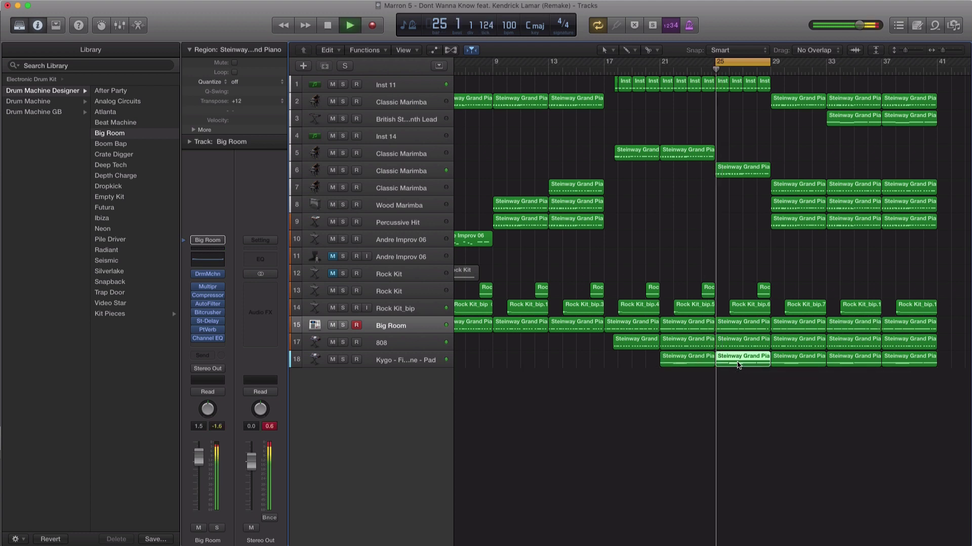
{"action": "left_click", "coordinate": [423, 362]}
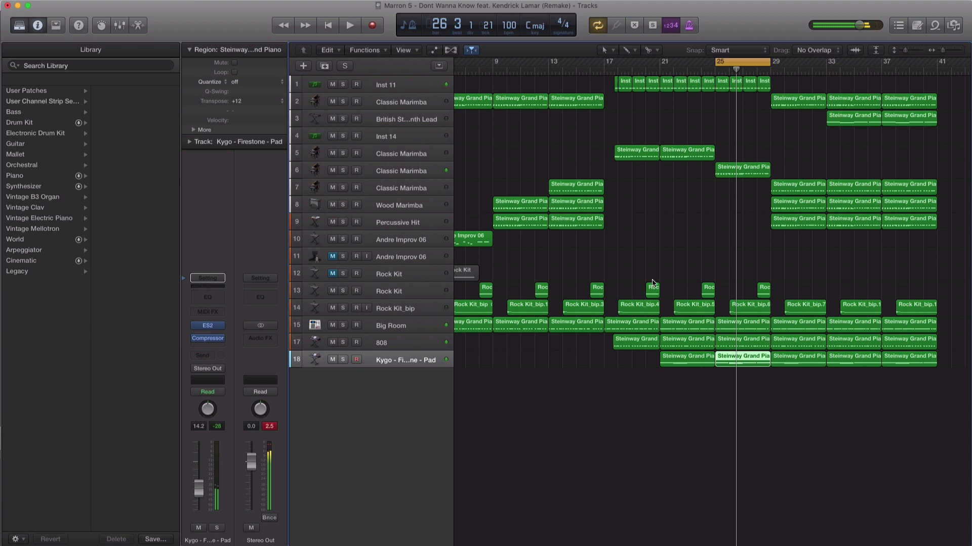
Move the cycle range to bars 33–36 and insert a stereo Compressor on the Stereo Out channel.
{"action": "left_click_drag", "start_coordinate": [742, 68], "coordinate": [854, 67]}
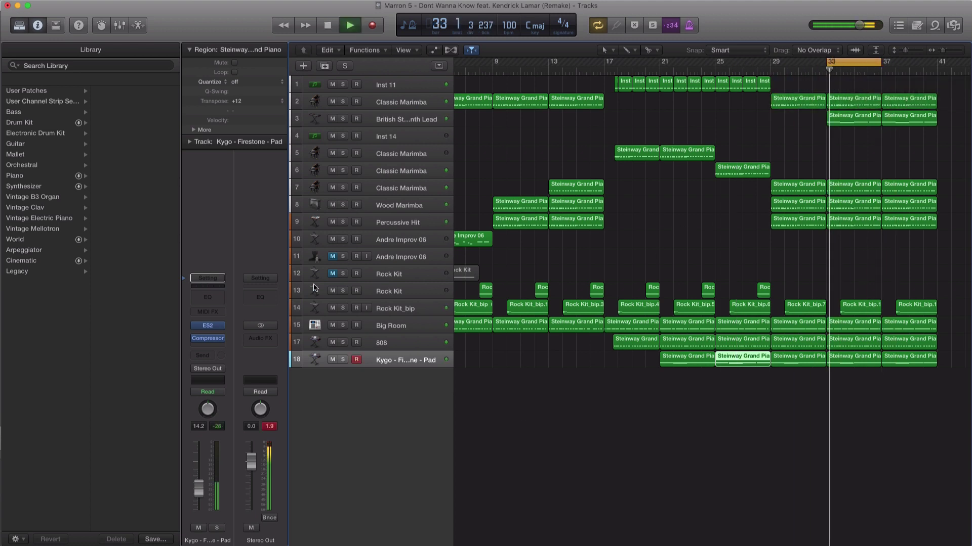
{"action": "key", "text": "space"}
{"action": "left_click", "coordinate": [260, 338]}
{"action": "mouse_move", "coordinate": [271, 376]}
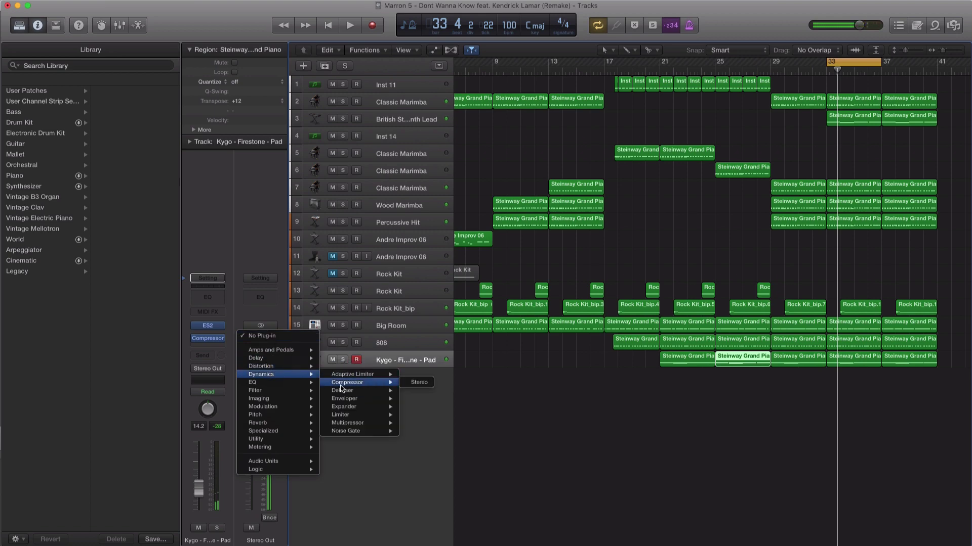
{"action": "left_click", "coordinate": [421, 384]}
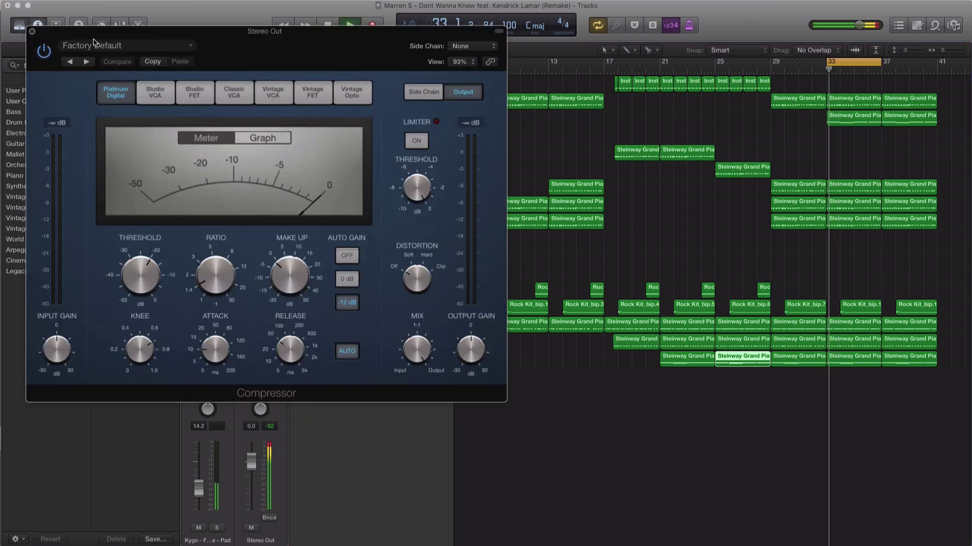
Load the Platinum Analog Tape preset in the Stereo Out compressor, turn auto gain off, audition it and close the plug-in.
{"action": "left_click", "coordinate": [111, 49]}
{"action": "mouse_move", "coordinate": [106, 344]}
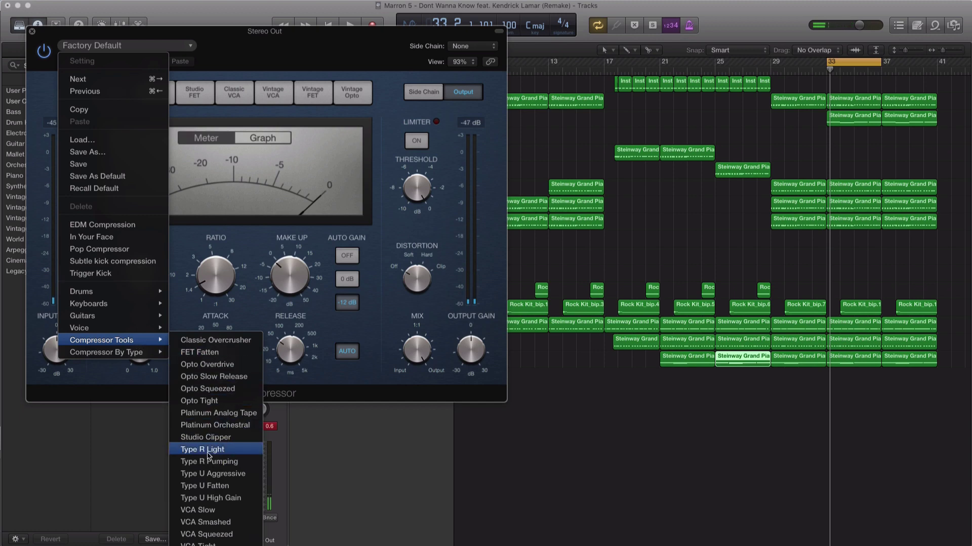
{"action": "left_click", "coordinate": [225, 414]}
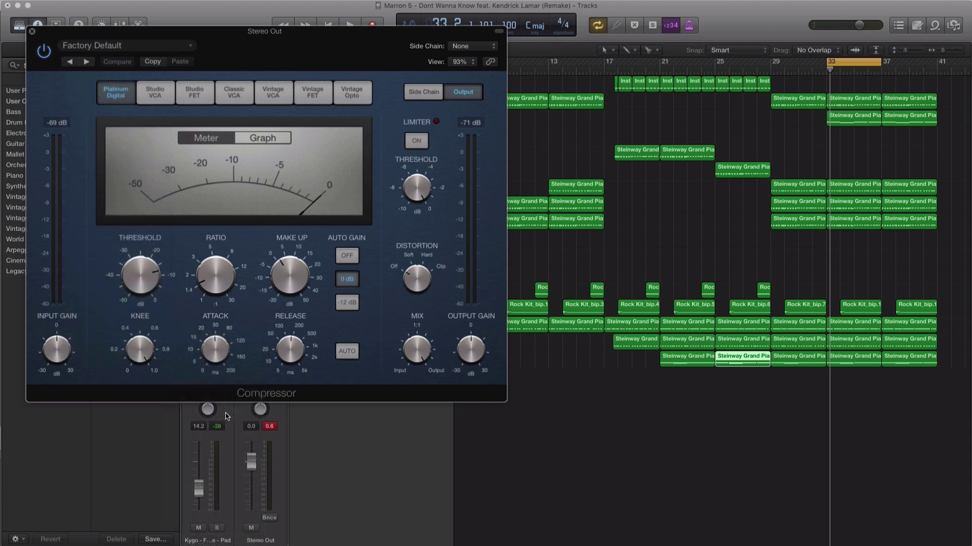
{"action": "key", "text": "space"}
{"action": "left_click", "coordinate": [347, 256]}
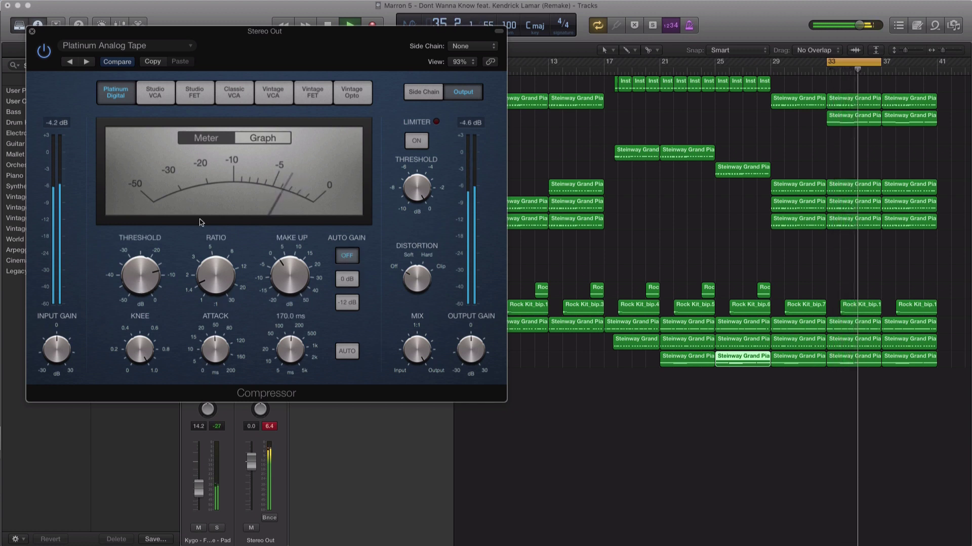
{"action": "key", "text": "space"}
{"action": "left_click", "coordinate": [32, 31]}
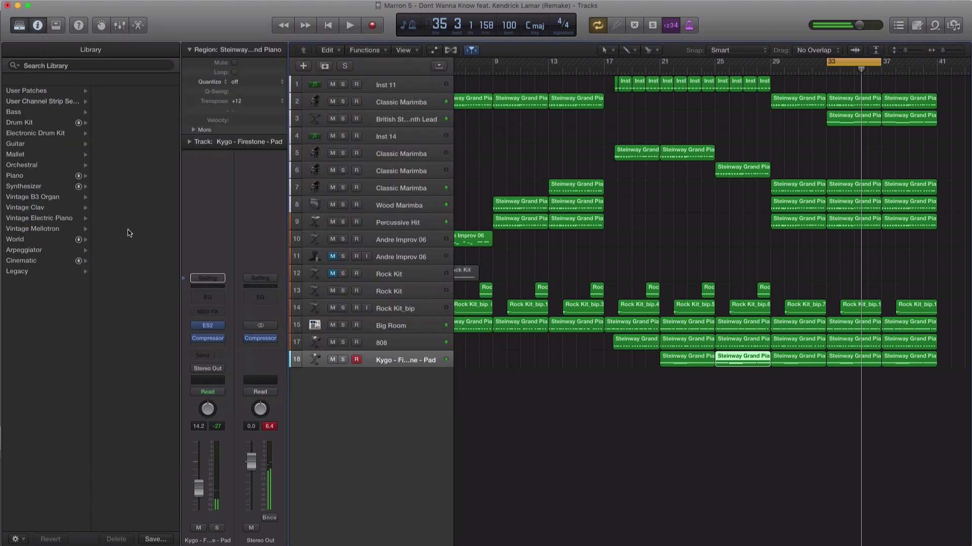
Insert a stereo Multipressor after the Compressor on the Stereo Out channel and load its EDM Master preset.
{"action": "left_click", "coordinate": [263, 350]}
{"action": "mouse_move", "coordinate": [284, 389]}
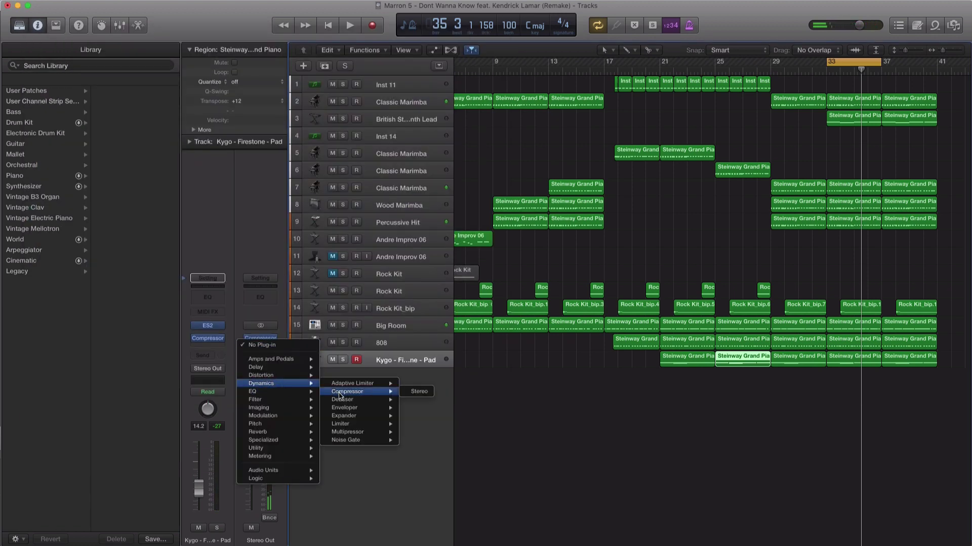
{"action": "left_click", "coordinate": [405, 433]}
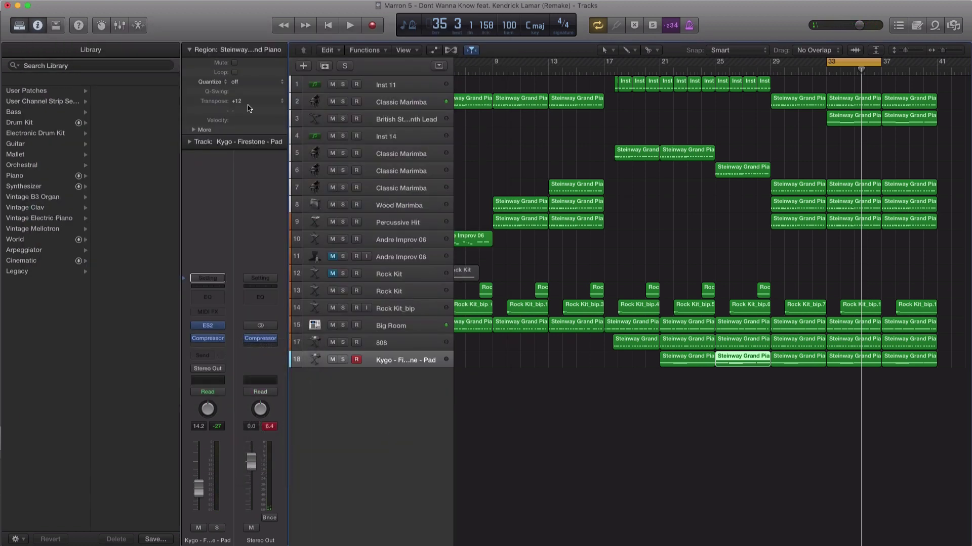
{"action": "left_click", "coordinate": [175, 87]}
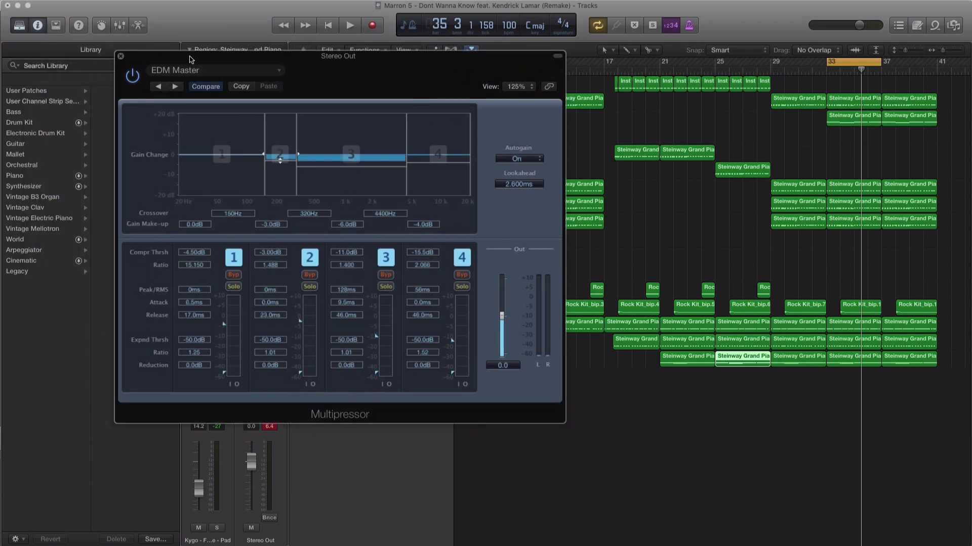
Play the cycled section, compare the mix with the Multipressor bypassed and active, and close the plug-in.
{"action": "key", "text": "space"}
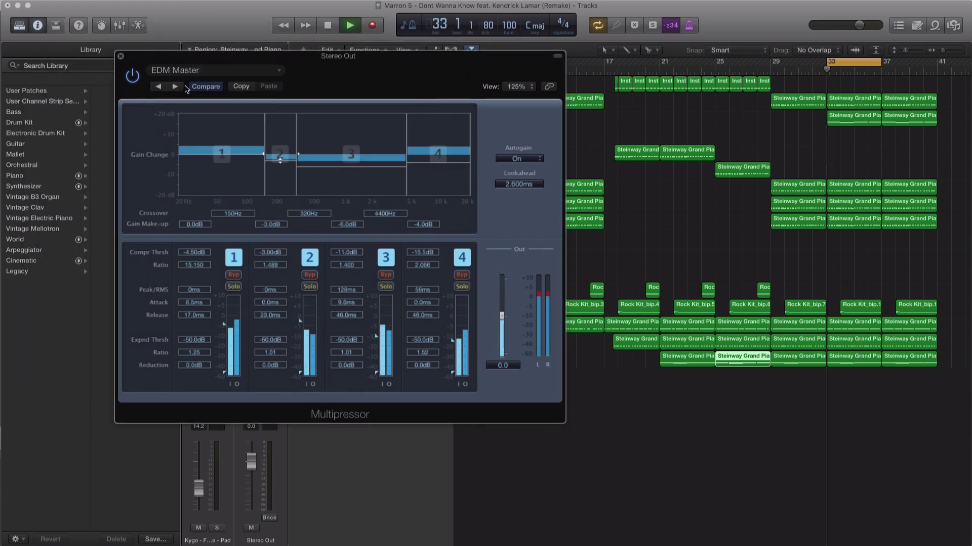
{"action": "left_click", "coordinate": [131, 83]}
{"action": "left_click", "coordinate": [132, 82]}
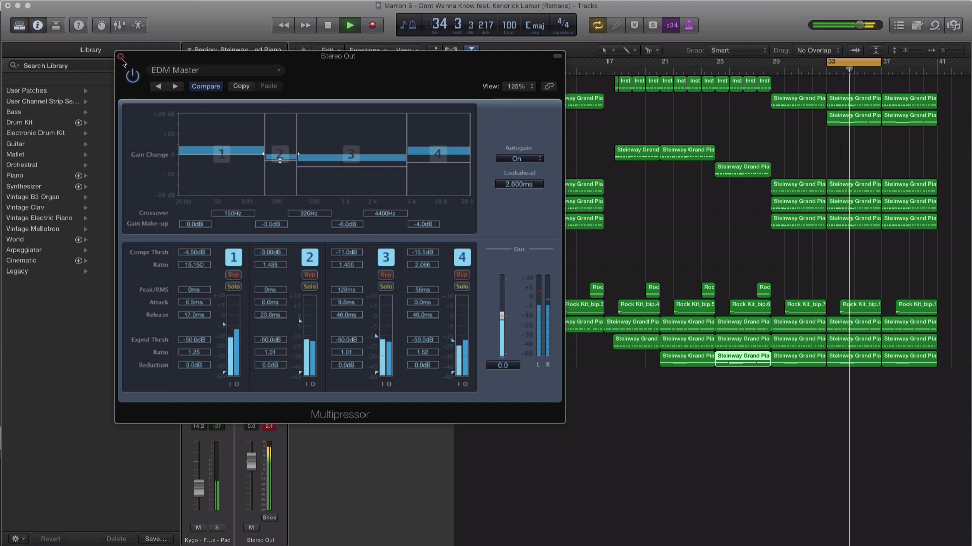
{"action": "left_click", "coordinate": [120, 56]}
Raise the Classic Marimba on track 2 to 0.8 dB, stop playback and extend the cycle range to bars 5–40.
{"action": "left_click", "coordinate": [369, 102]}
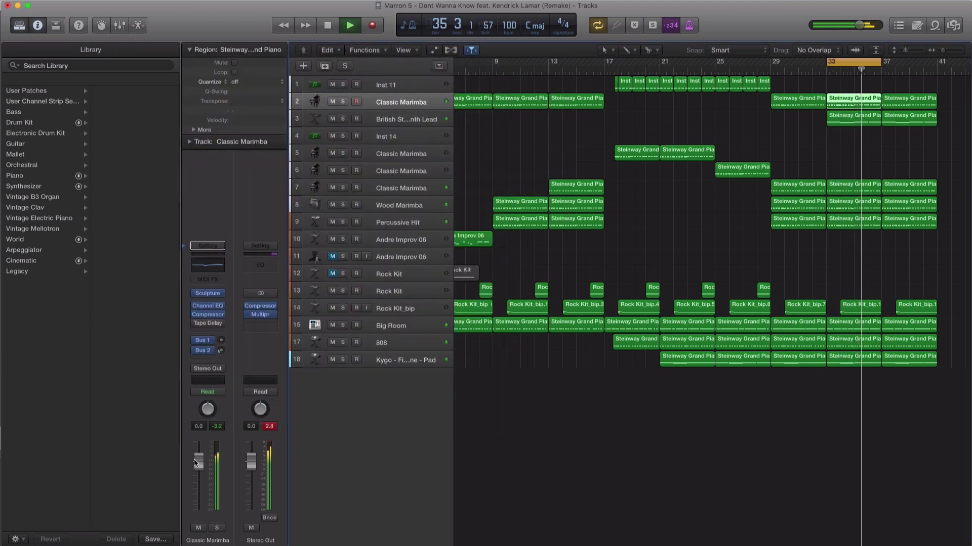
{"action": "left_click_drag", "start_coordinate": [199, 461], "coordinate": [198, 459]}
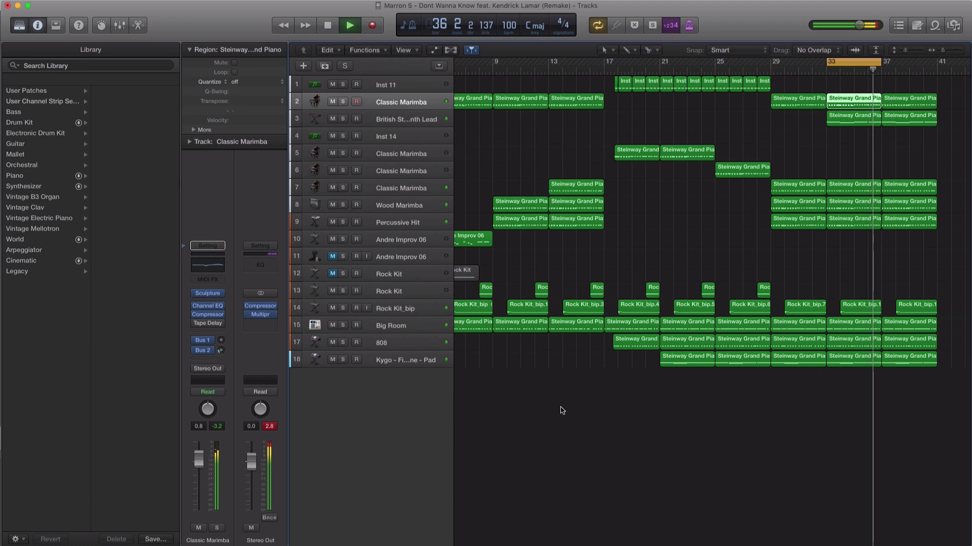
{"action": "scroll", "coordinate": [589, 401], "scroll_direction": "down", "scroll_amount": 3}
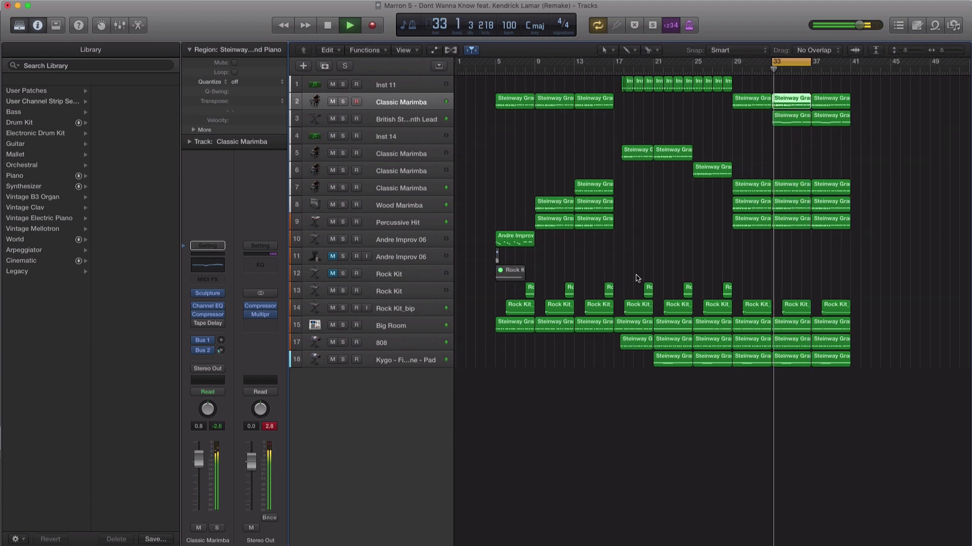
{"action": "key", "text": "space"}
{"action": "left_click_drag", "start_coordinate": [498, 68], "coordinate": [850, 66]}
Insert a stereo Adaptive Limiter after the Multipressor on the Stereo Out channel and close it with its default settings.
{"action": "left_click", "coordinate": [263, 329]}
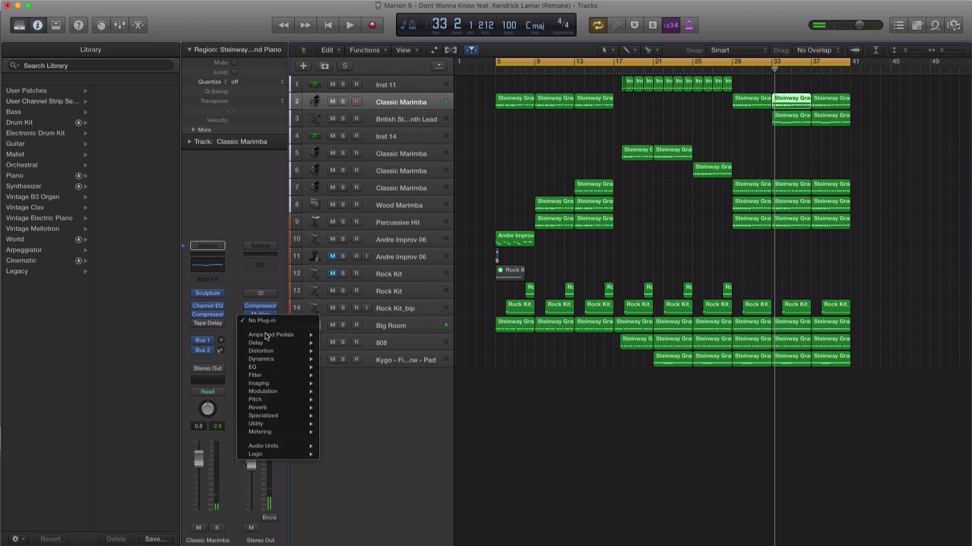
{"action": "mouse_move", "coordinate": [283, 359]}
{"action": "mouse_move", "coordinate": [365, 359]}
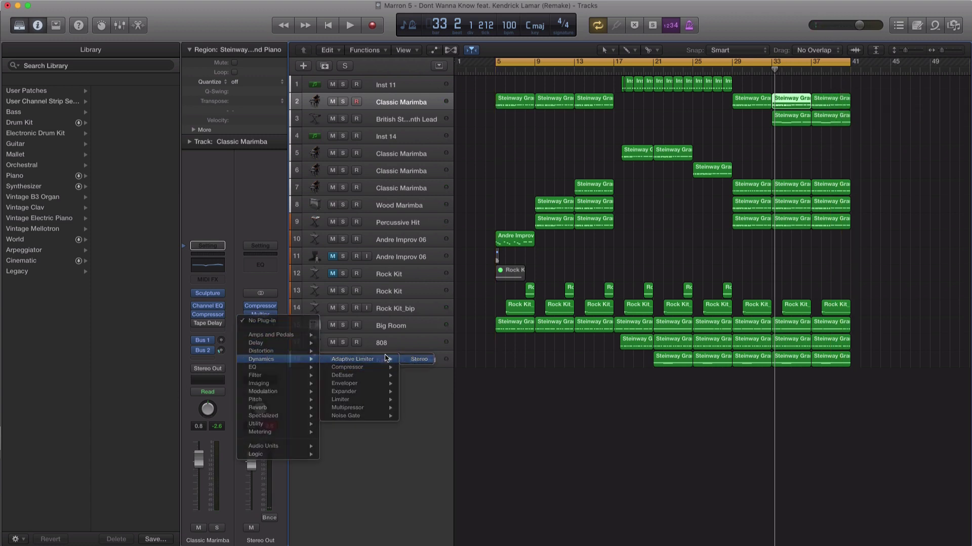
{"action": "left_click", "coordinate": [408, 360]}
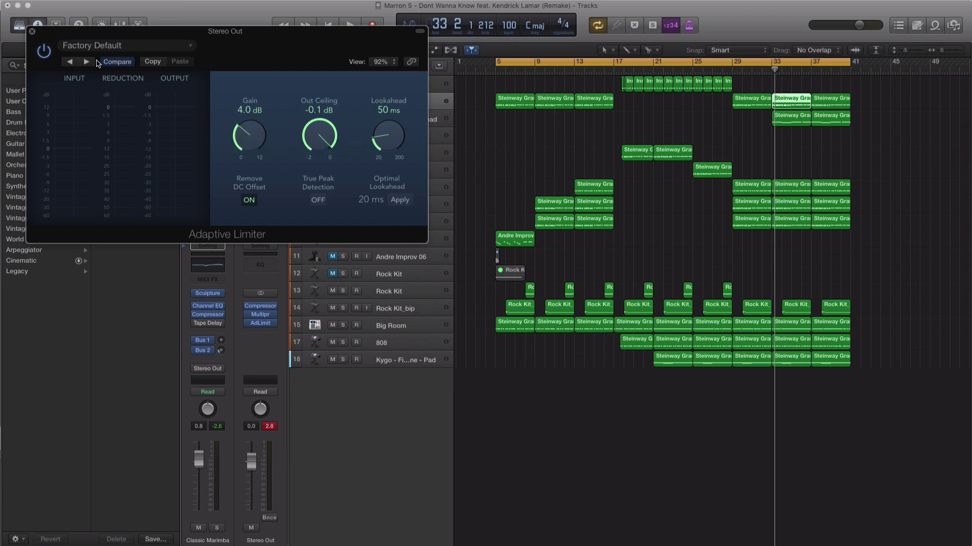
{"action": "left_click", "coordinate": [32, 31]}
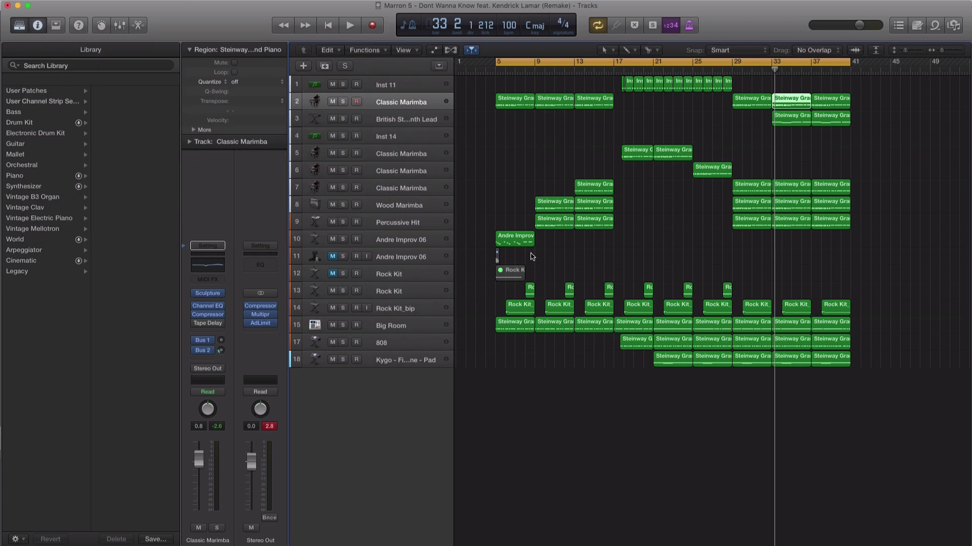
Play the arrangement from bar 5, lower the Andre Improv 06 track to -16.0 dB, and select the Classic Marimba on track 7.
{"action": "key", "text": "space"}
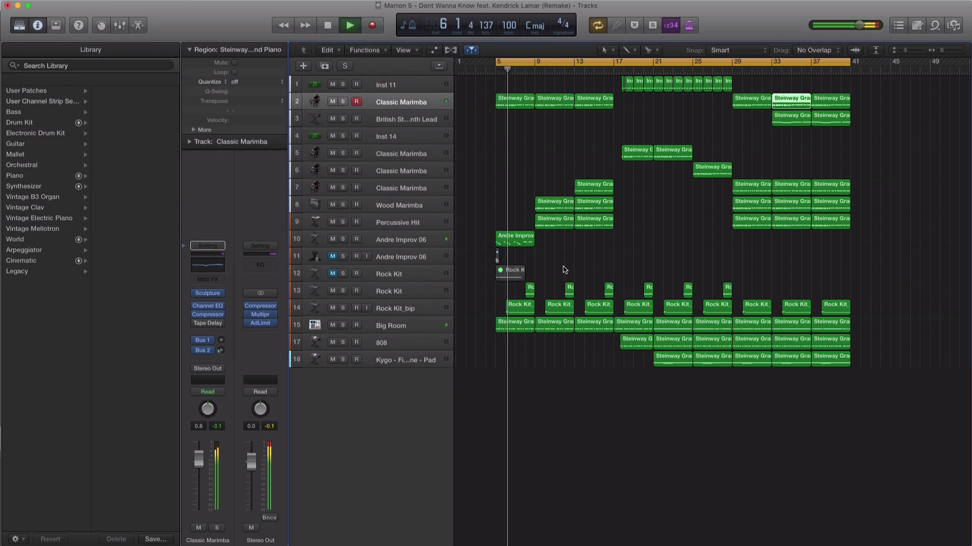
{"action": "left_click", "coordinate": [411, 240]}
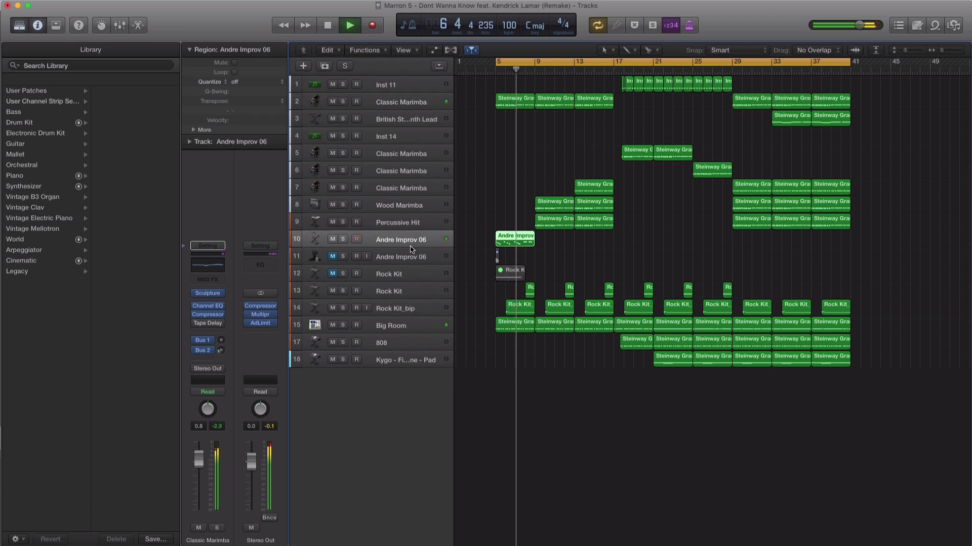
{"action": "left_click_drag", "start_coordinate": [199, 476], "coordinate": [195, 493]}
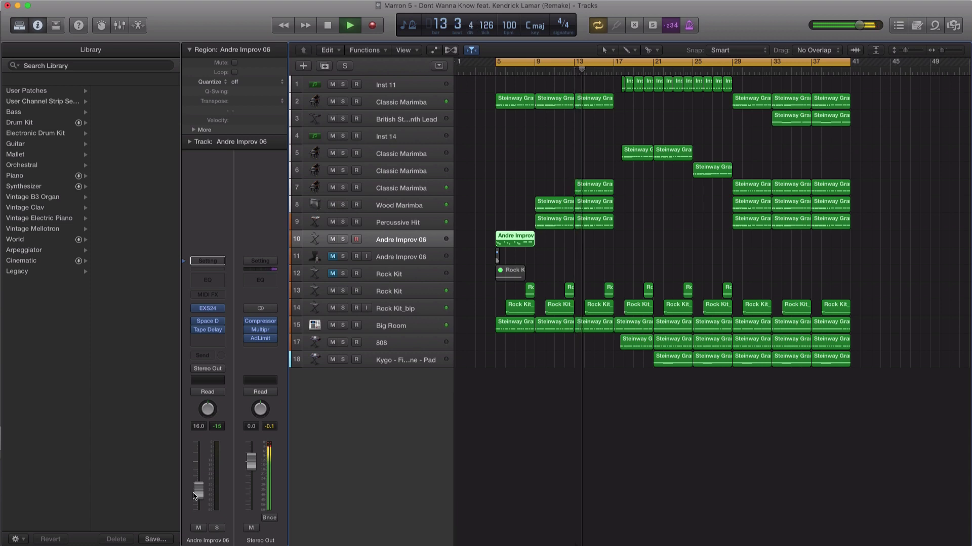
{"action": "left_click", "coordinate": [381, 188]}
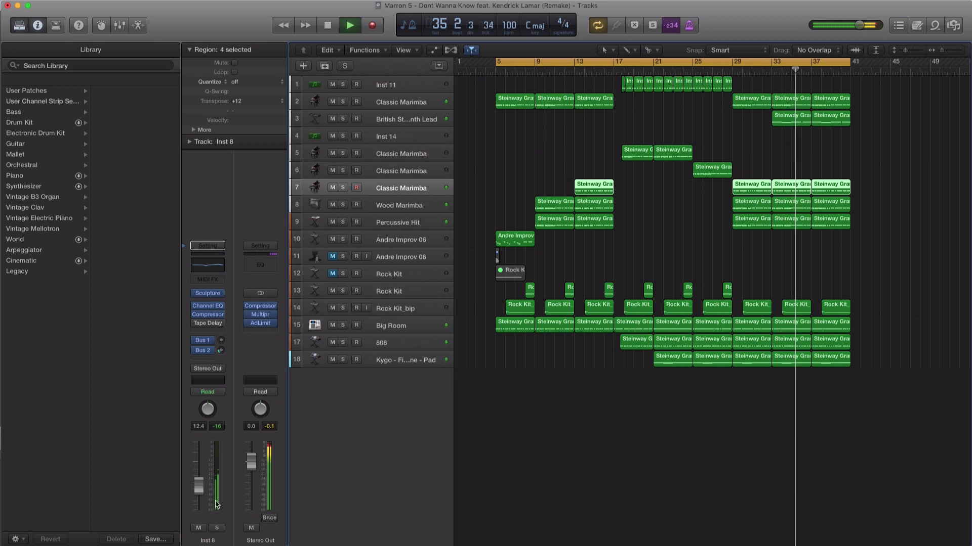
Copy the Rock Kit fill from bar 28 on track 13 to bars 32, 36 and 40, and turn cycling off.
{"action": "left_click_drag", "start_coordinate": [727, 289], "coordinate": [845, 290]}
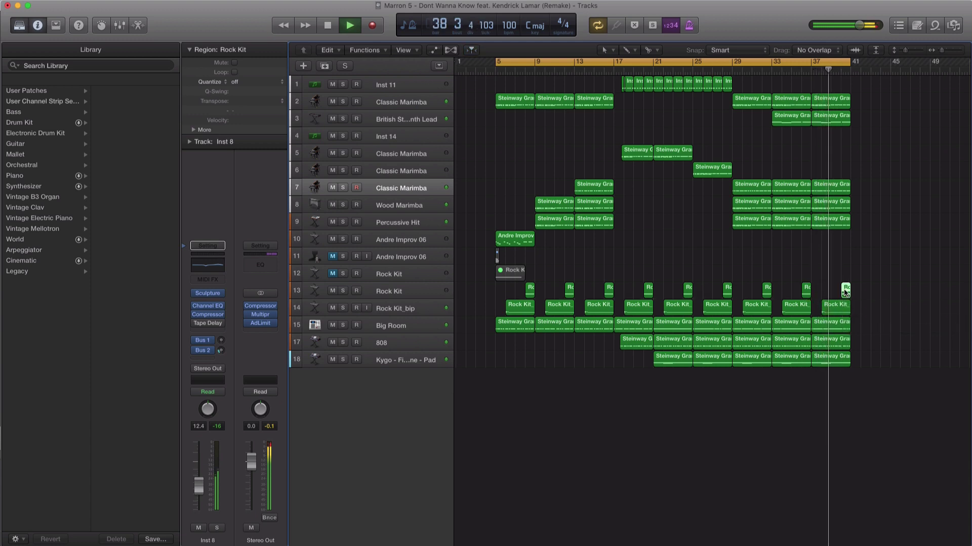
{"action": "left_click", "coordinate": [818, 64]}
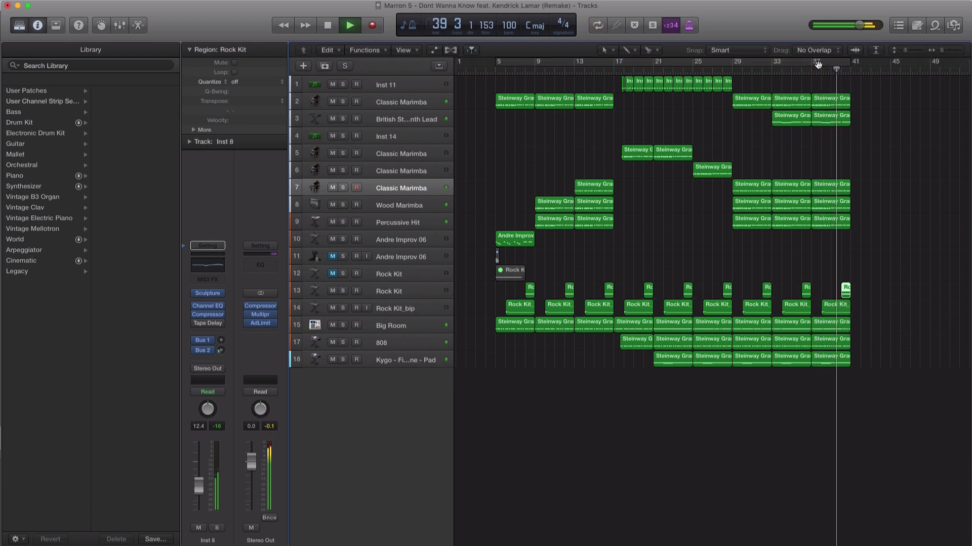